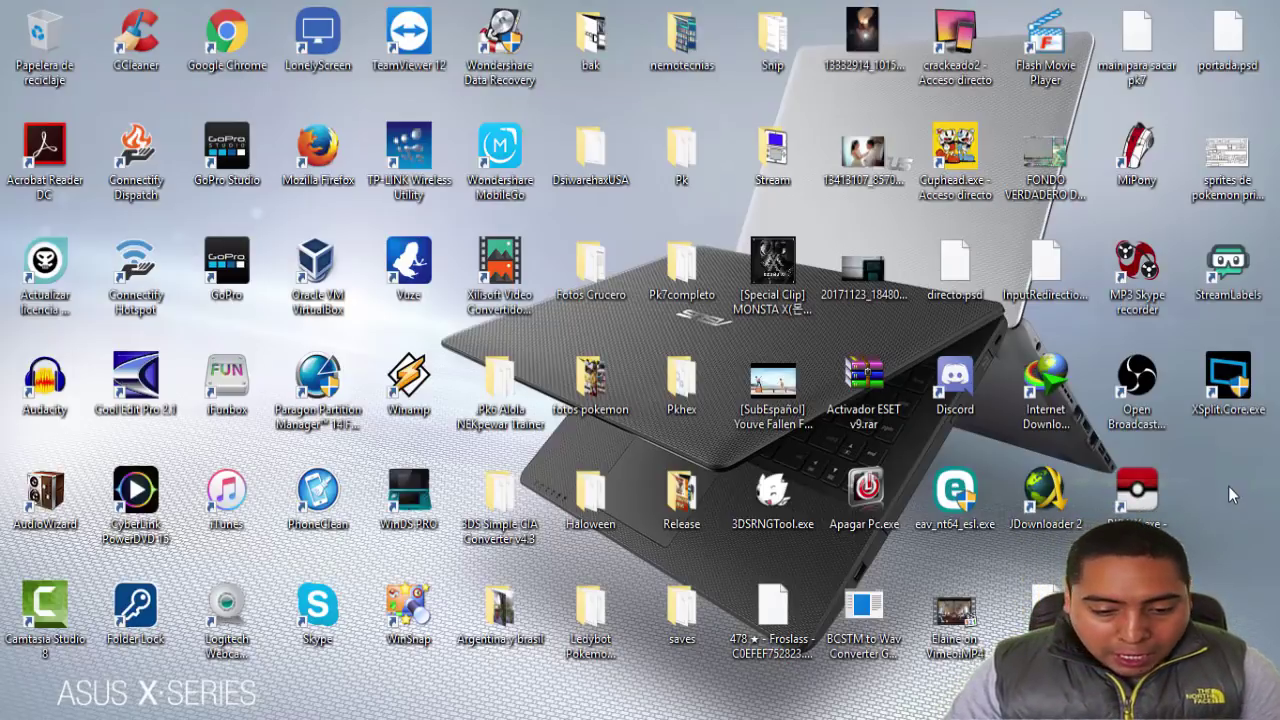
Step: Launch pk3DS.exe from the Pk3ds folder inside Ramdomizador Sol y Luna and dismiss the startup alert
click(213, 703)
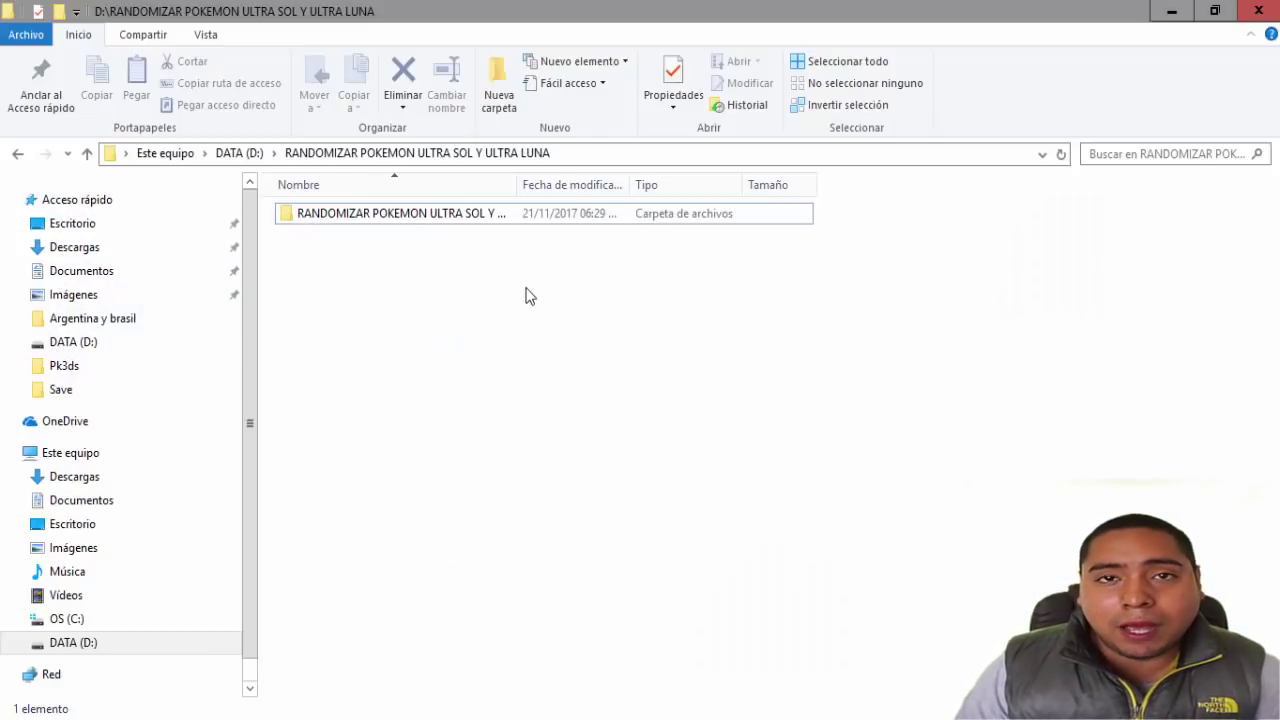
double_click(456, 217)
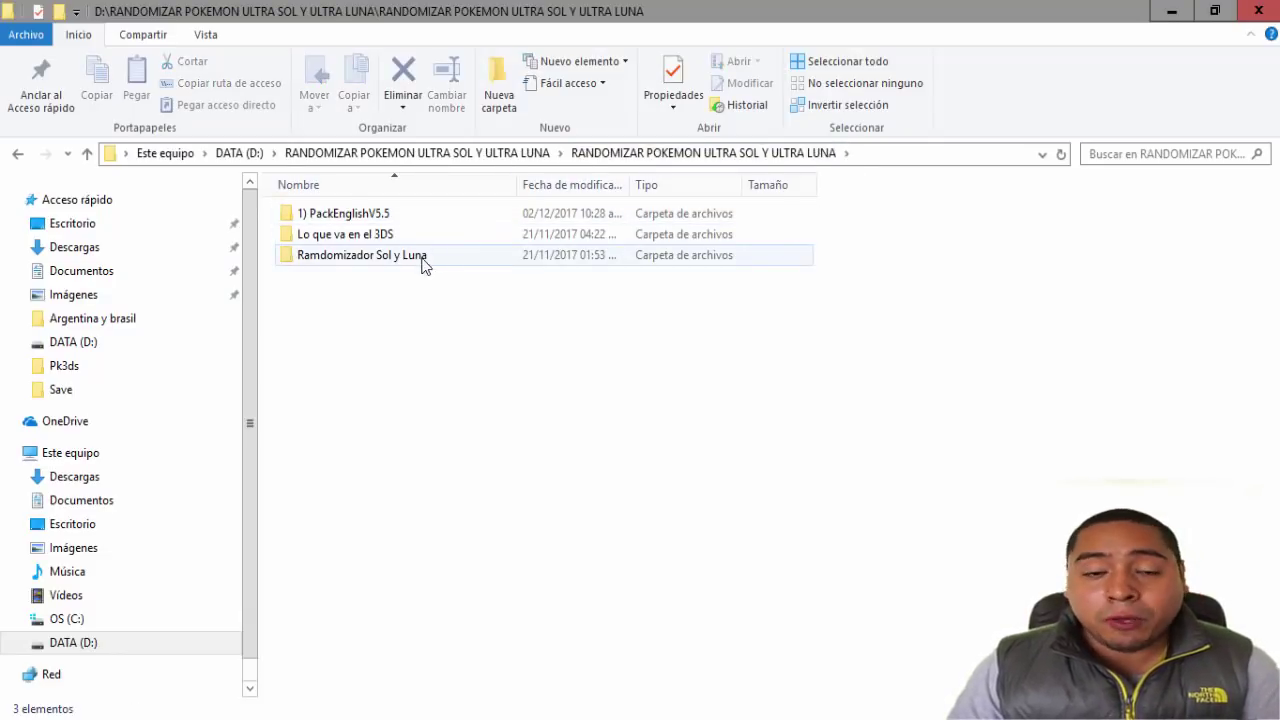
double_click(354, 258)
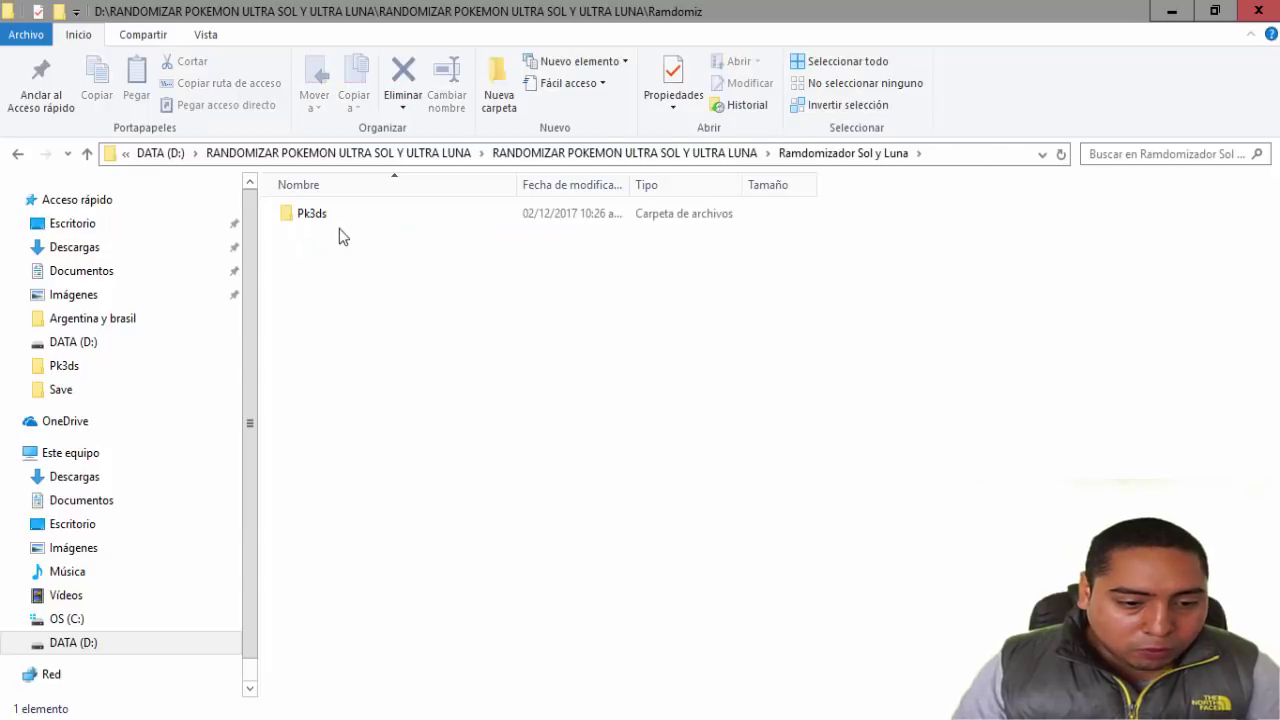
double_click(320, 221)
double_click(322, 317)
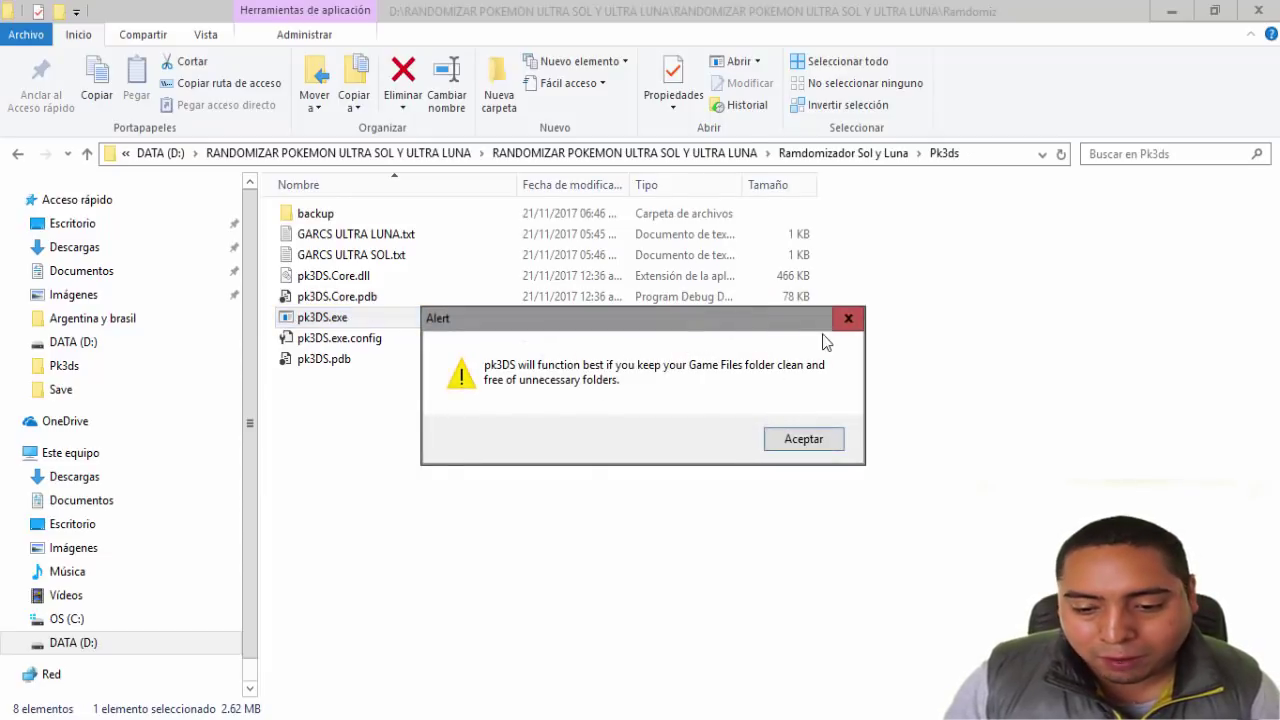
click(847, 319)
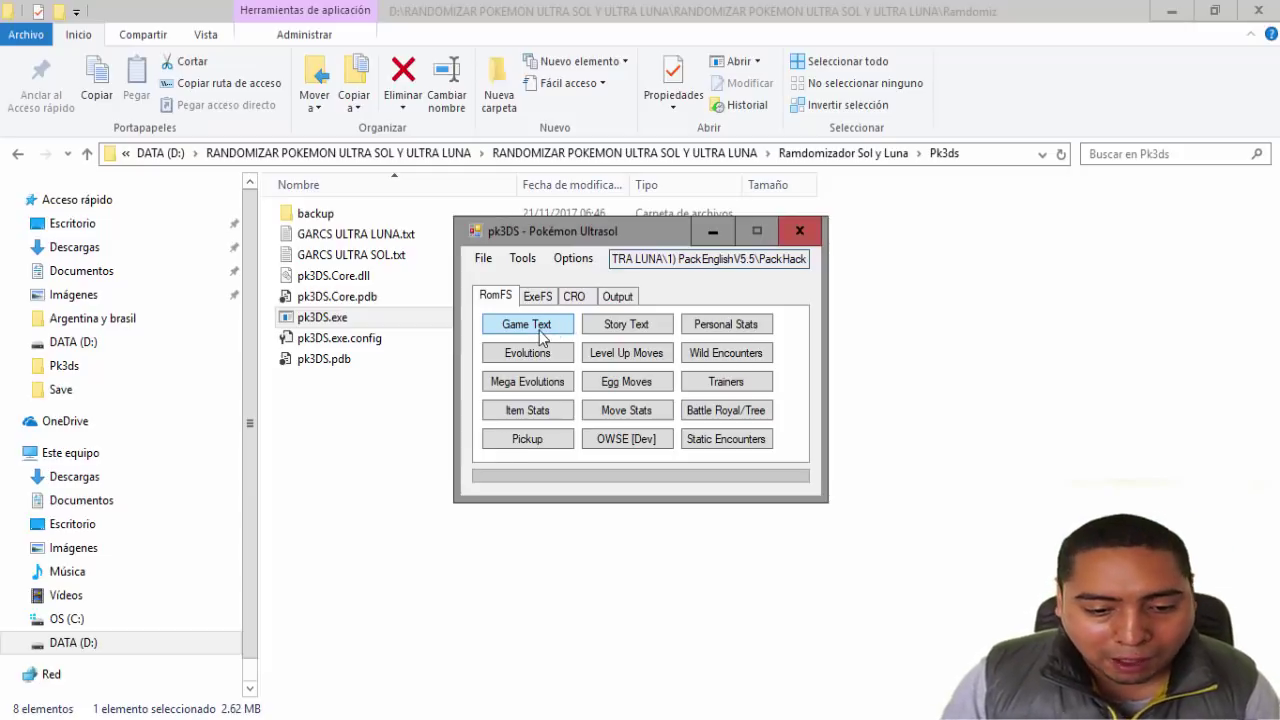
Step: Switch the pk3DS game language to English
click(609, 330)
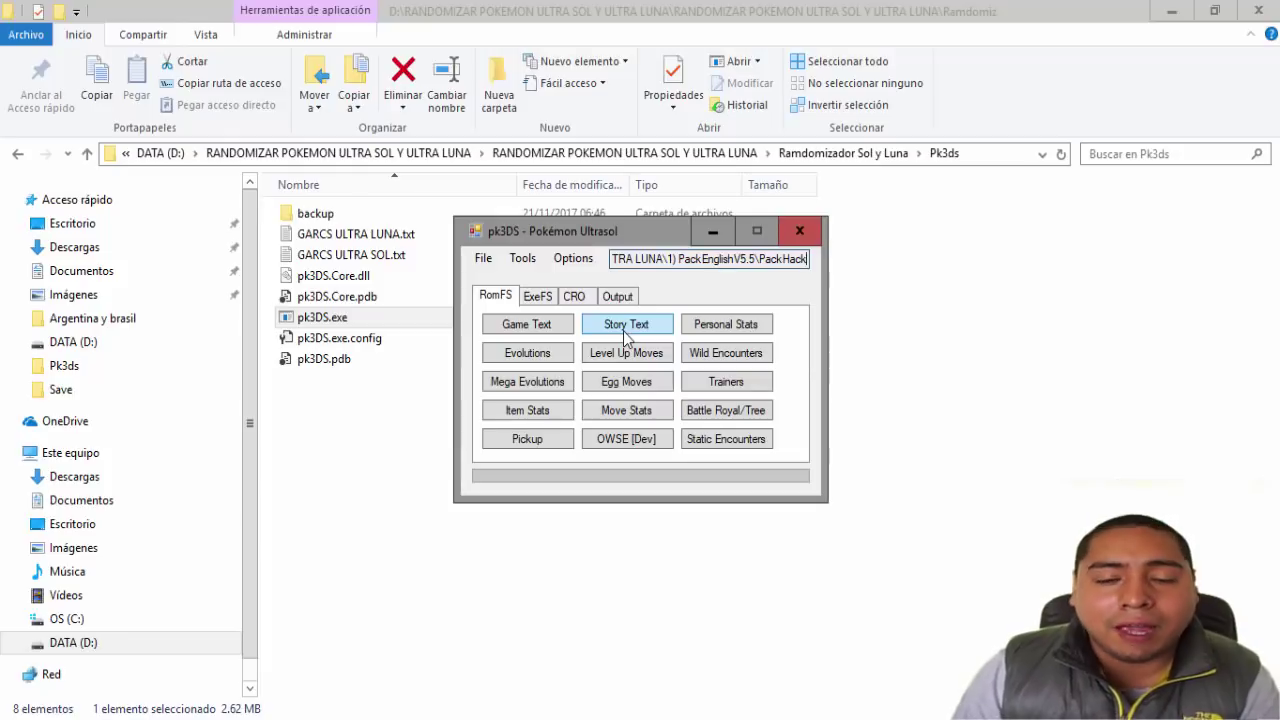
click(573, 258)
mouse_move(587, 285)
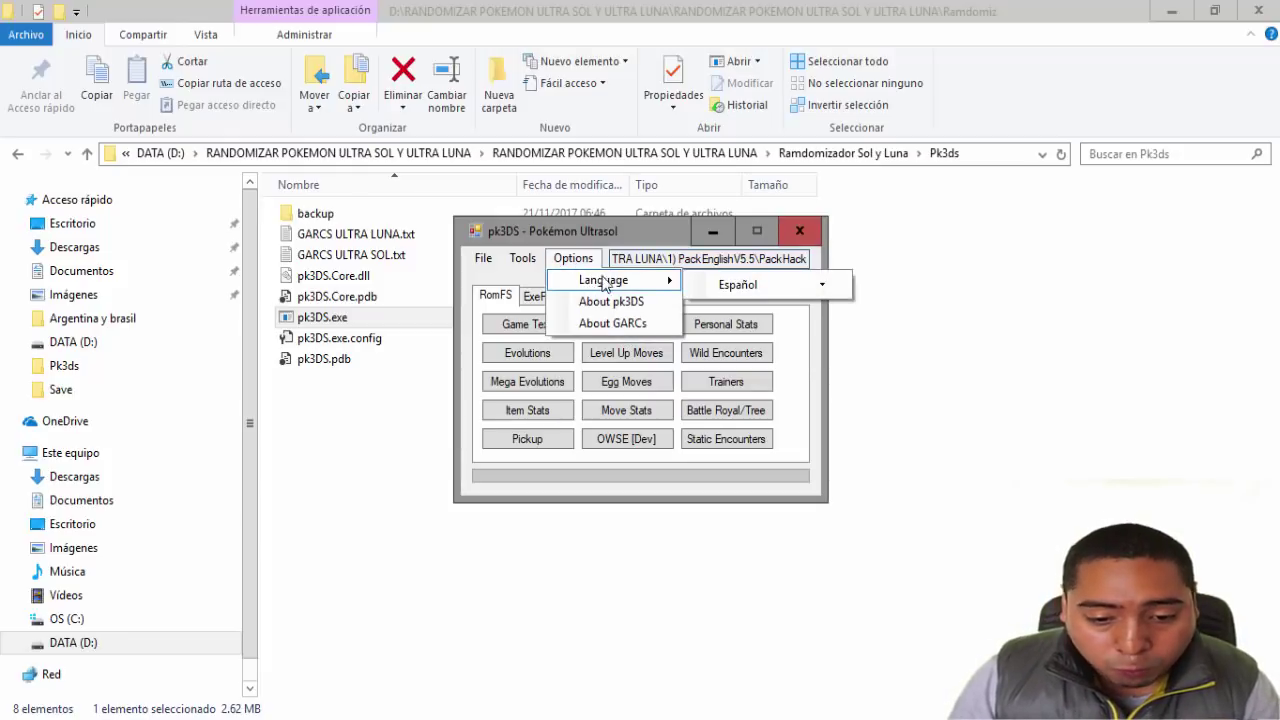
click(758, 289)
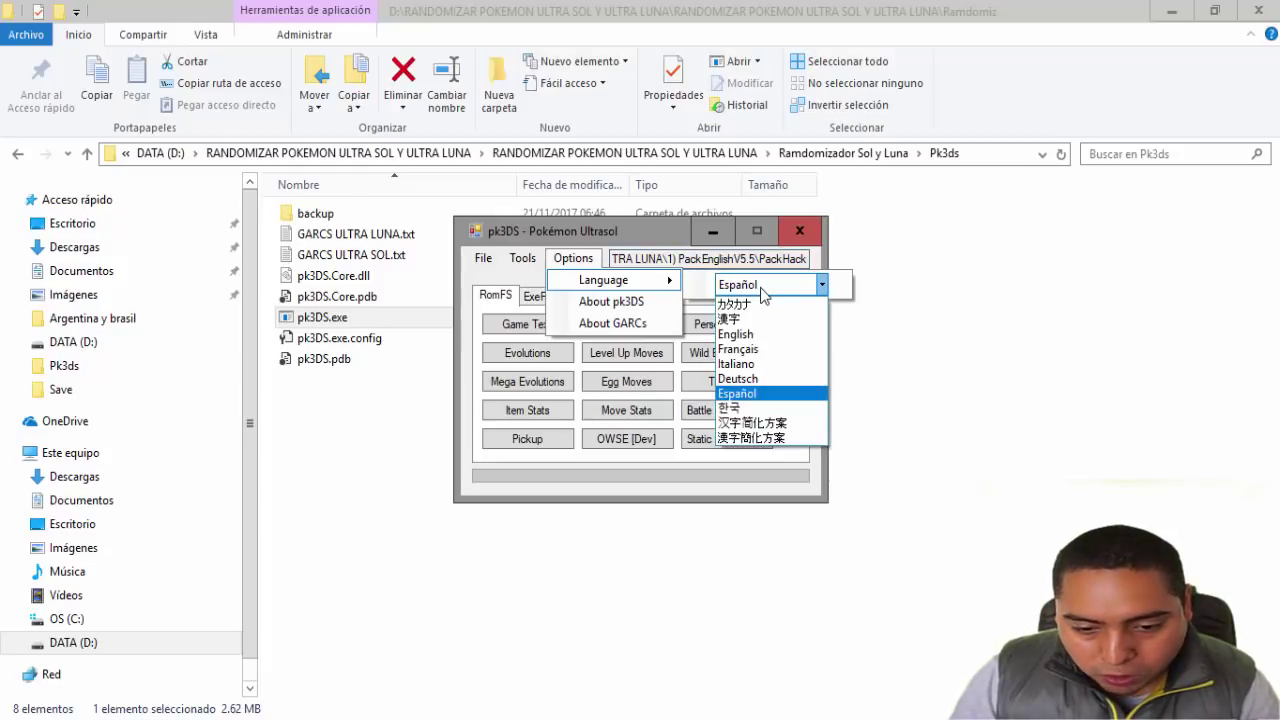
click(738, 335)
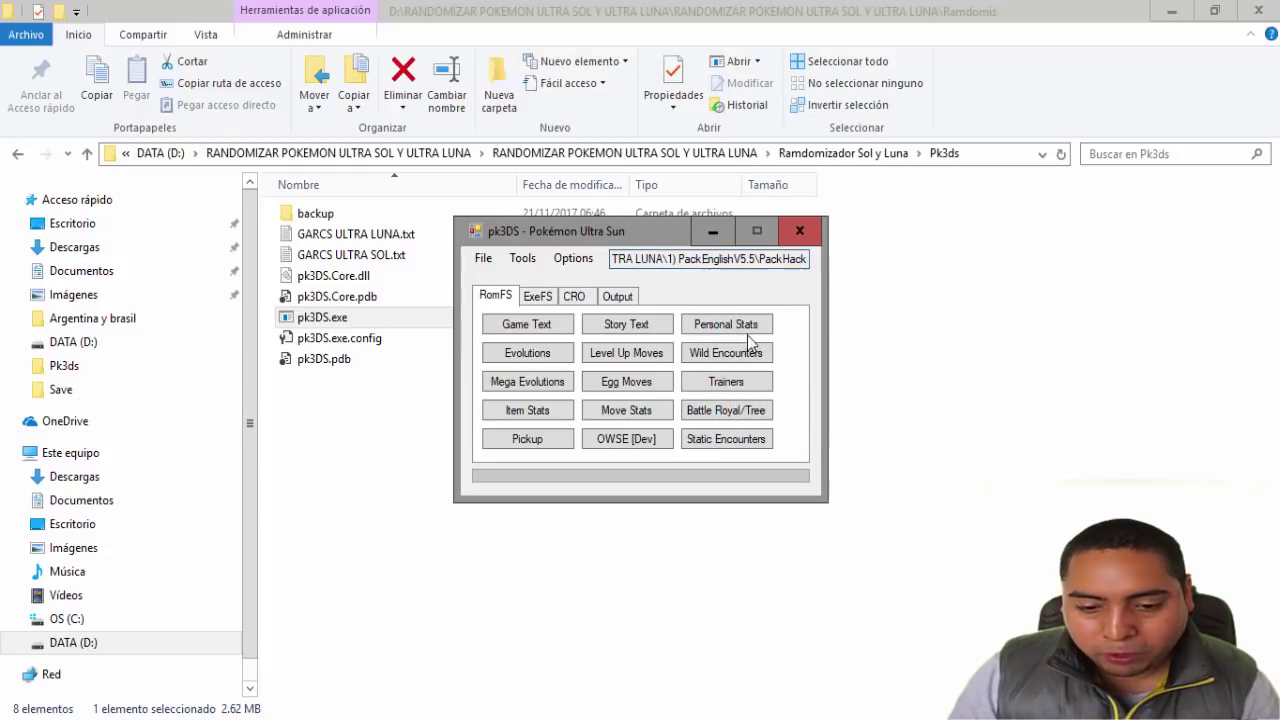
Step: Switch the pk3DS game language back to Español
click(585, 259)
mouse_move(634, 280)
click(786, 285)
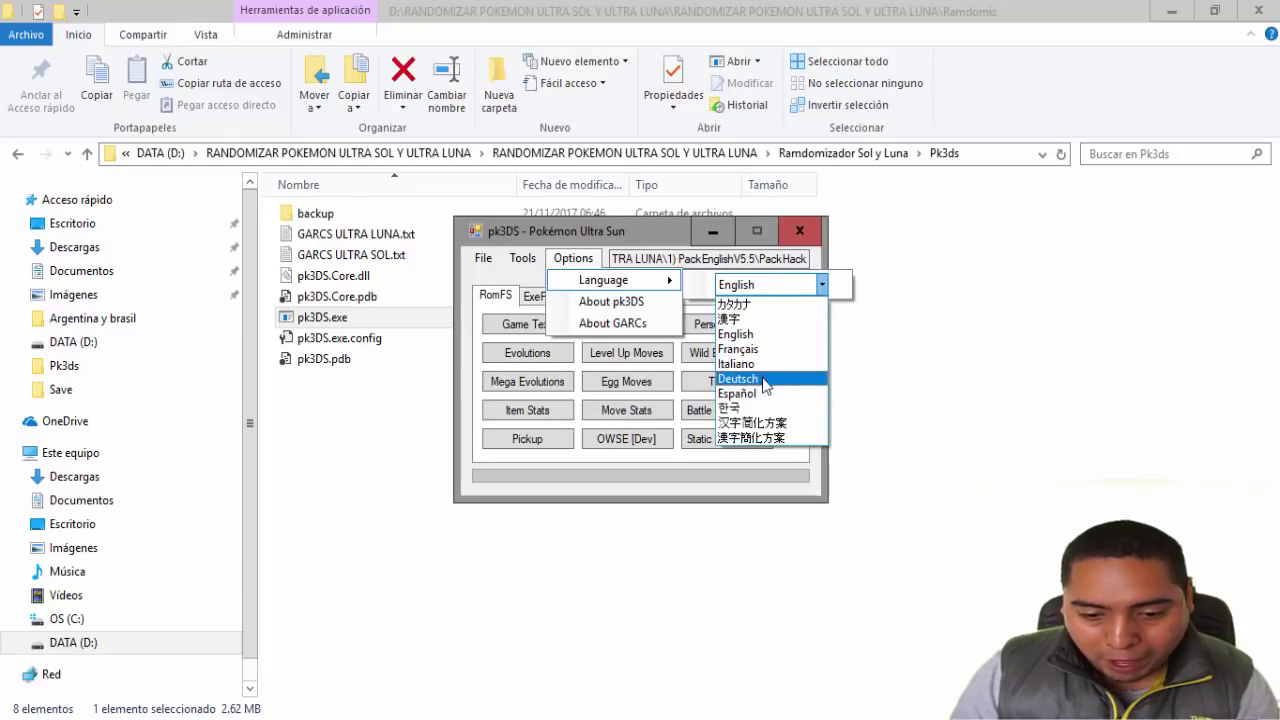
click(760, 393)
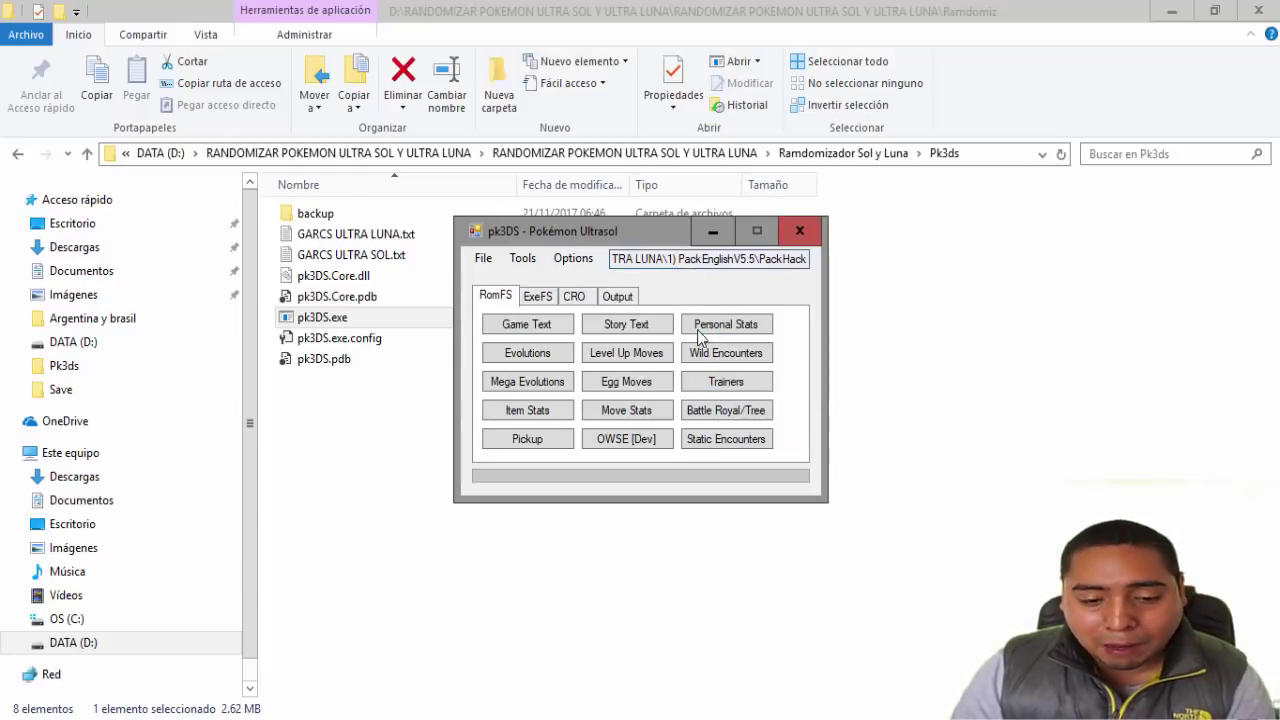
Step: Export all of the game text to a text file named Game Text, keeping the newline formatting codes, and close the editor
click(546, 323)
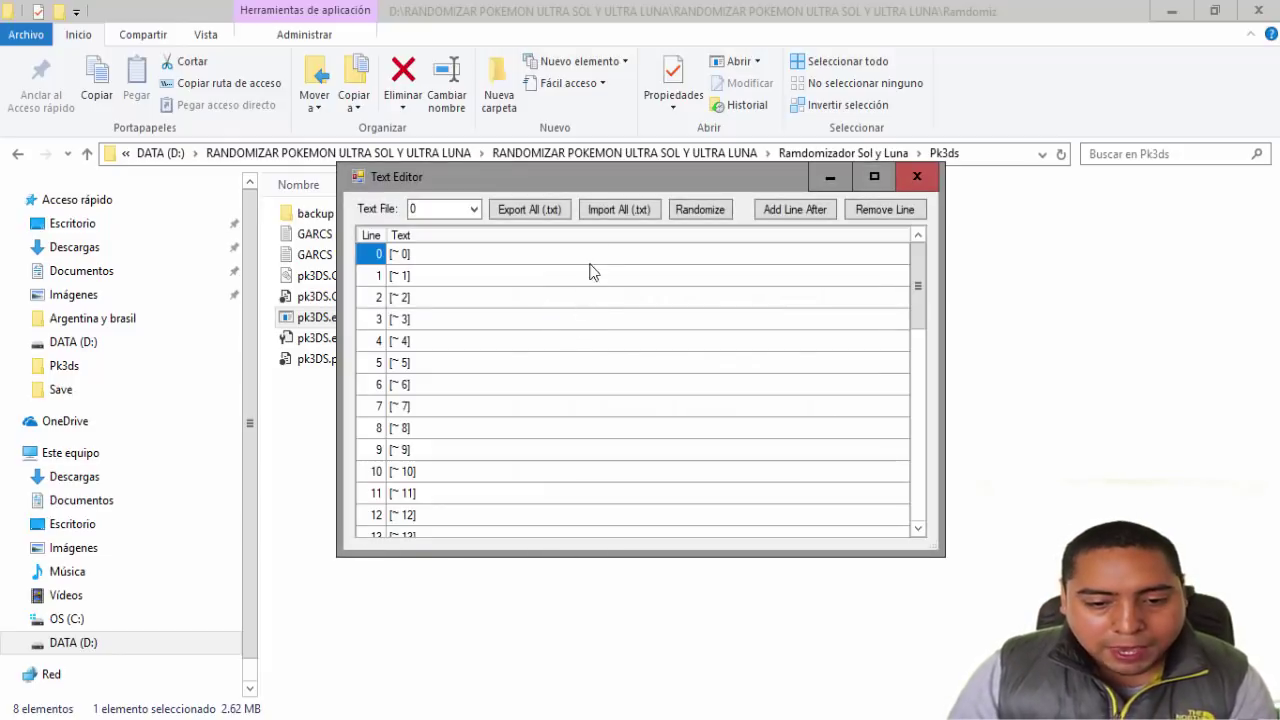
click(528, 212)
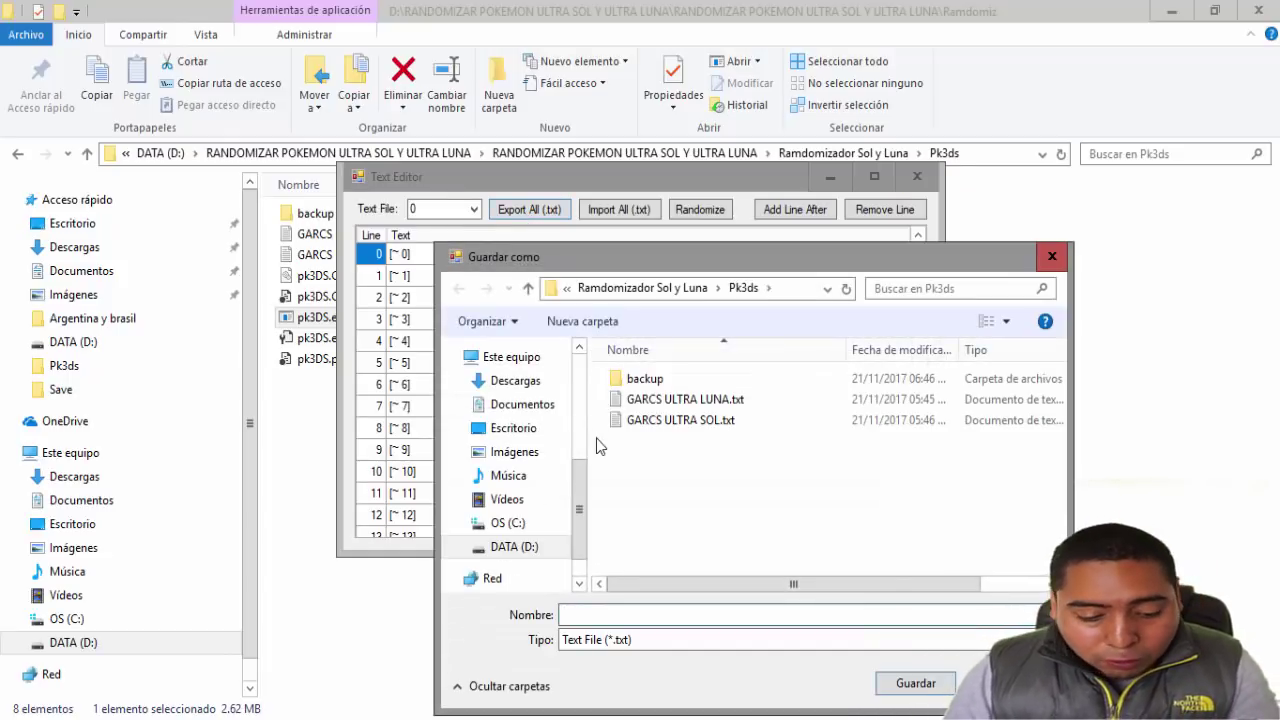
text(g)
key(BackSpace)
text(G)
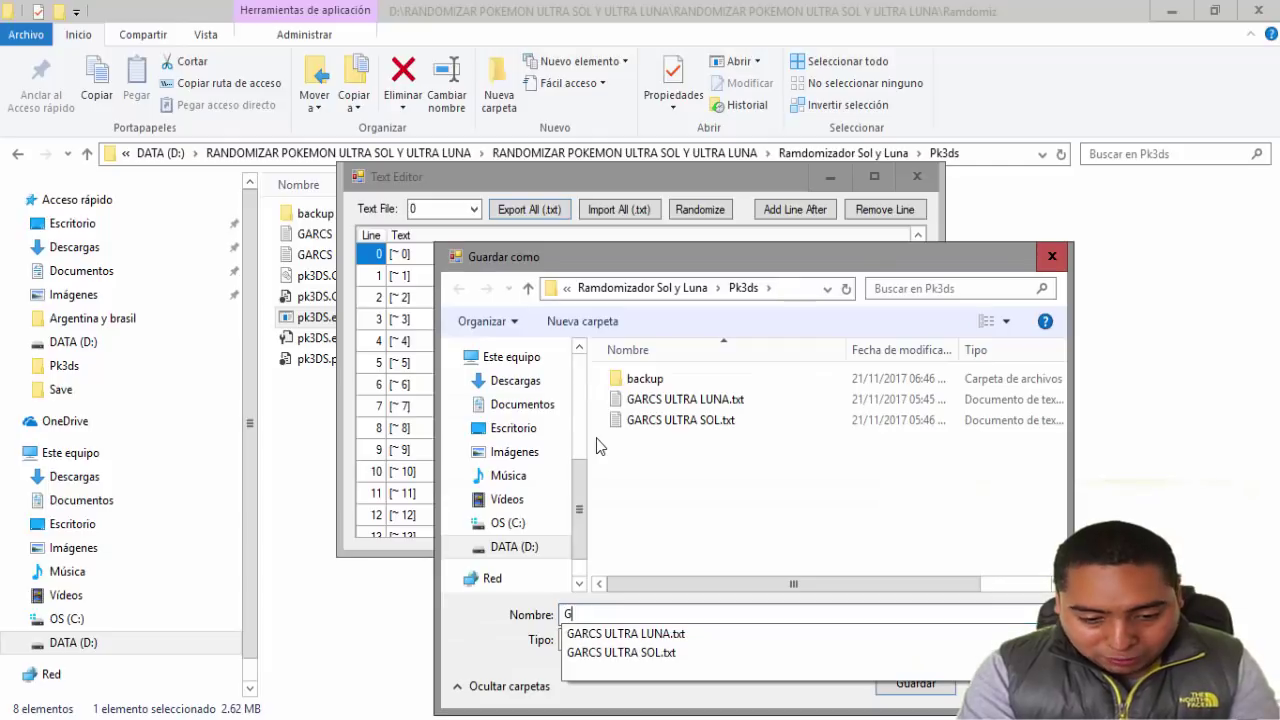
text(ame )
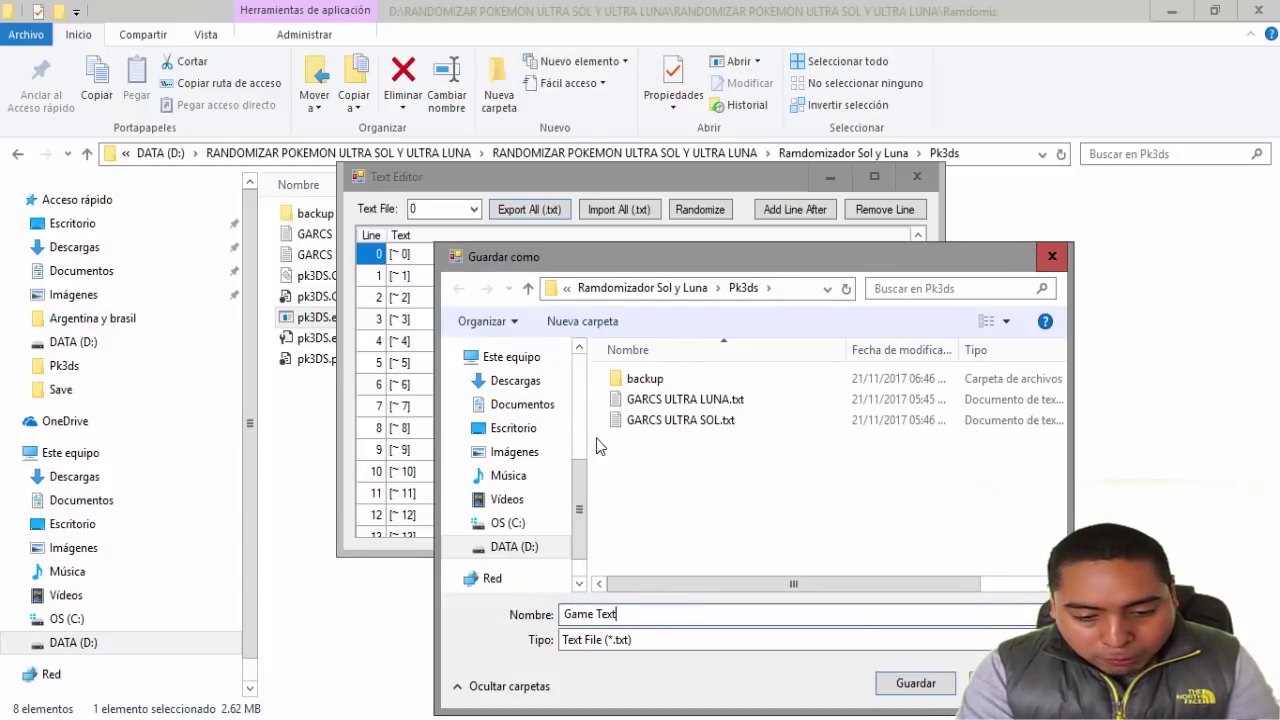
text(Text)
click(892, 690)
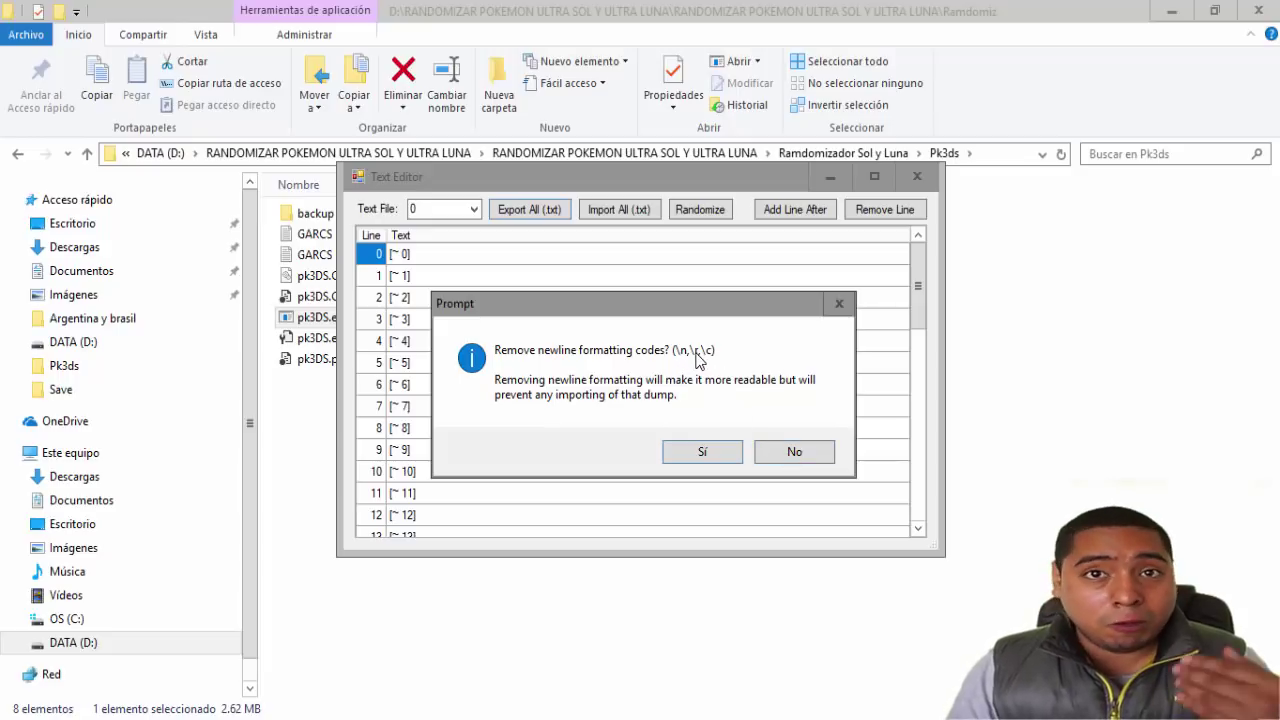
click(796, 451)
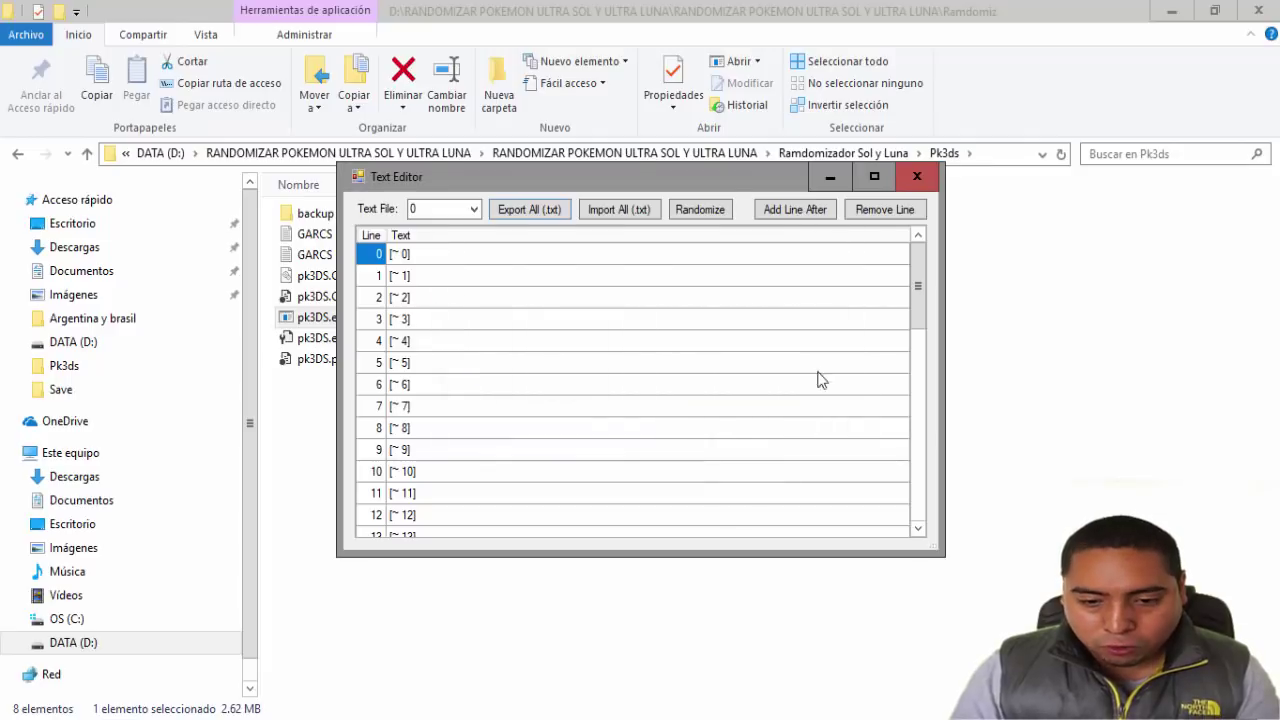
click(917, 176)
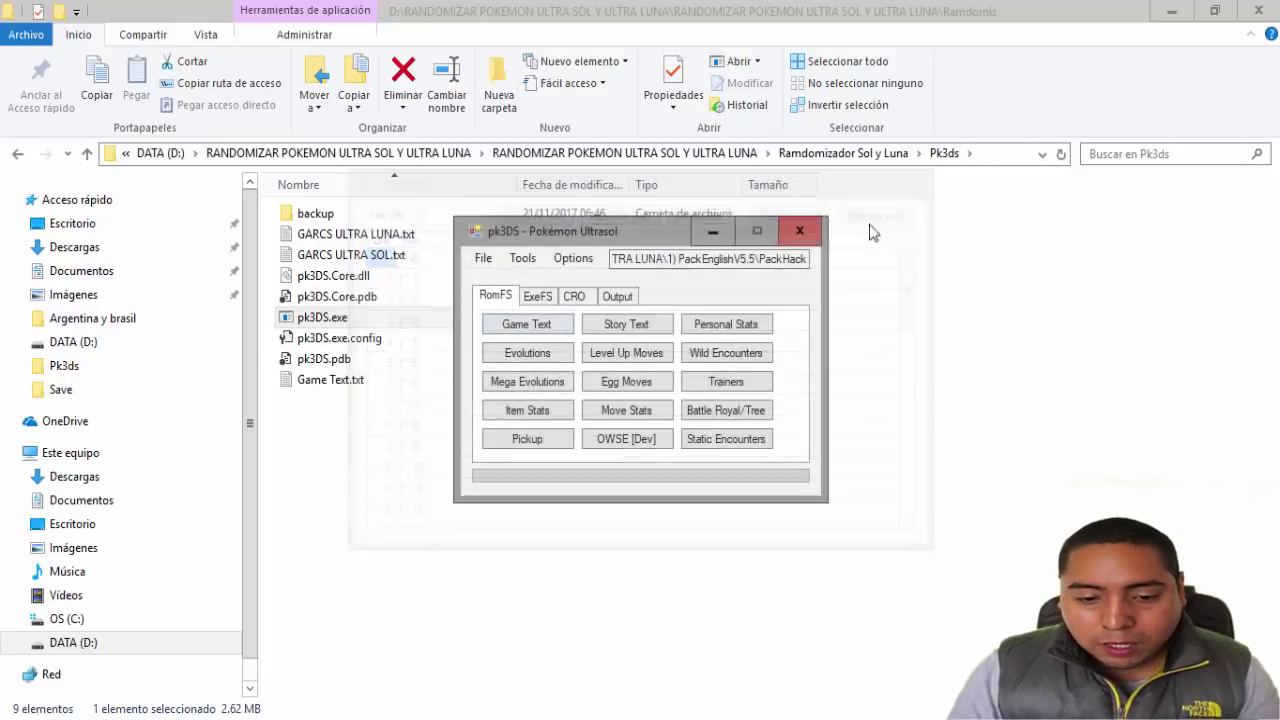
Step: Export all of the story text to a text file named Story Text, keeping the newline formatting codes, and close the editor
click(628, 325)
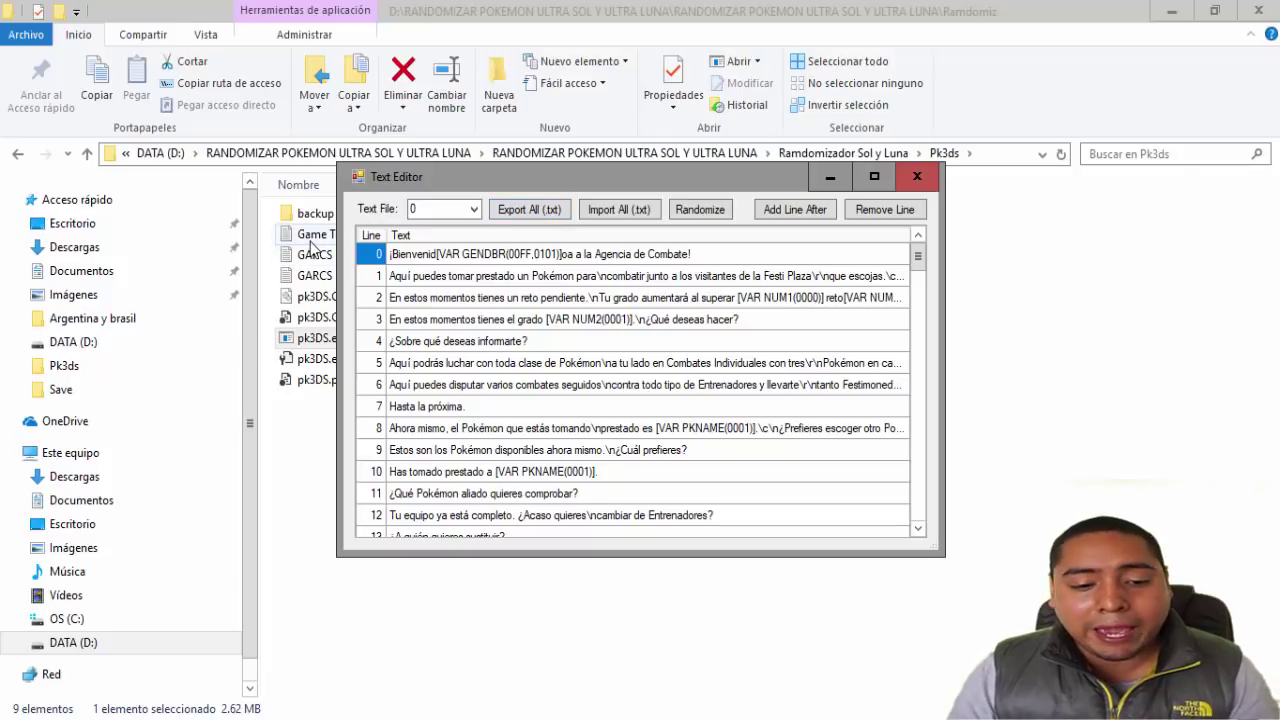
click(521, 212)
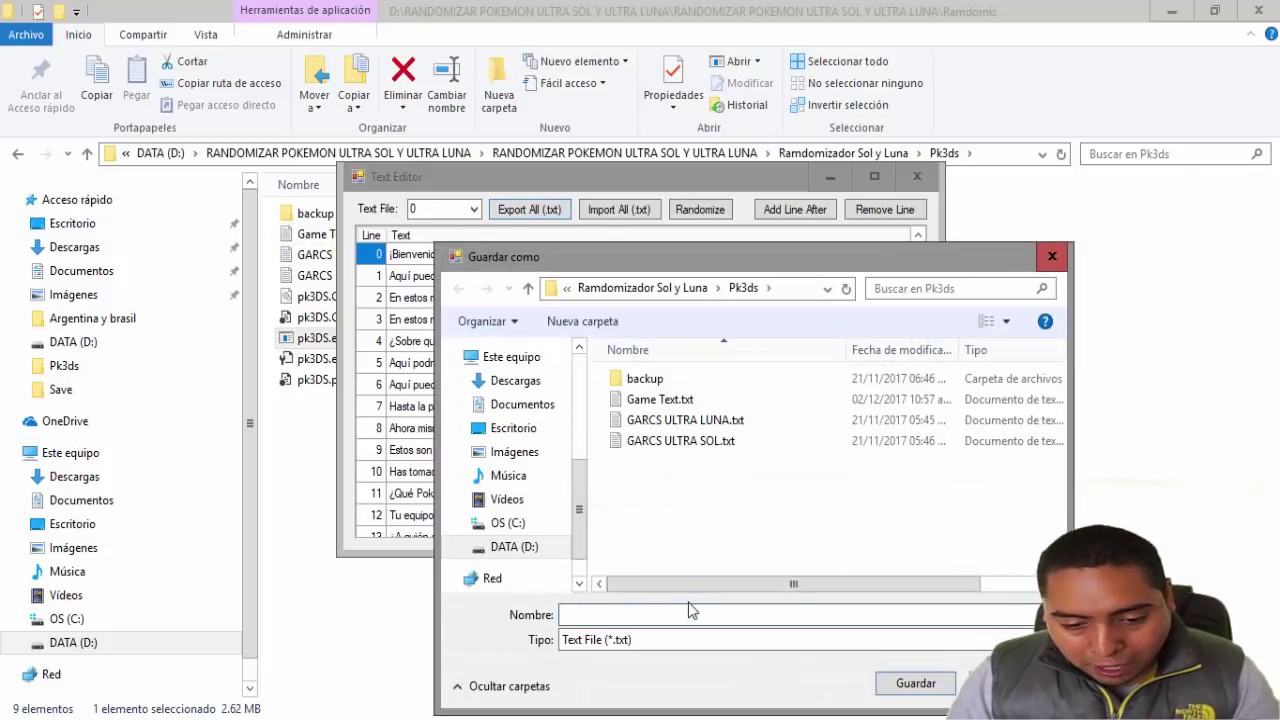
text(Story )
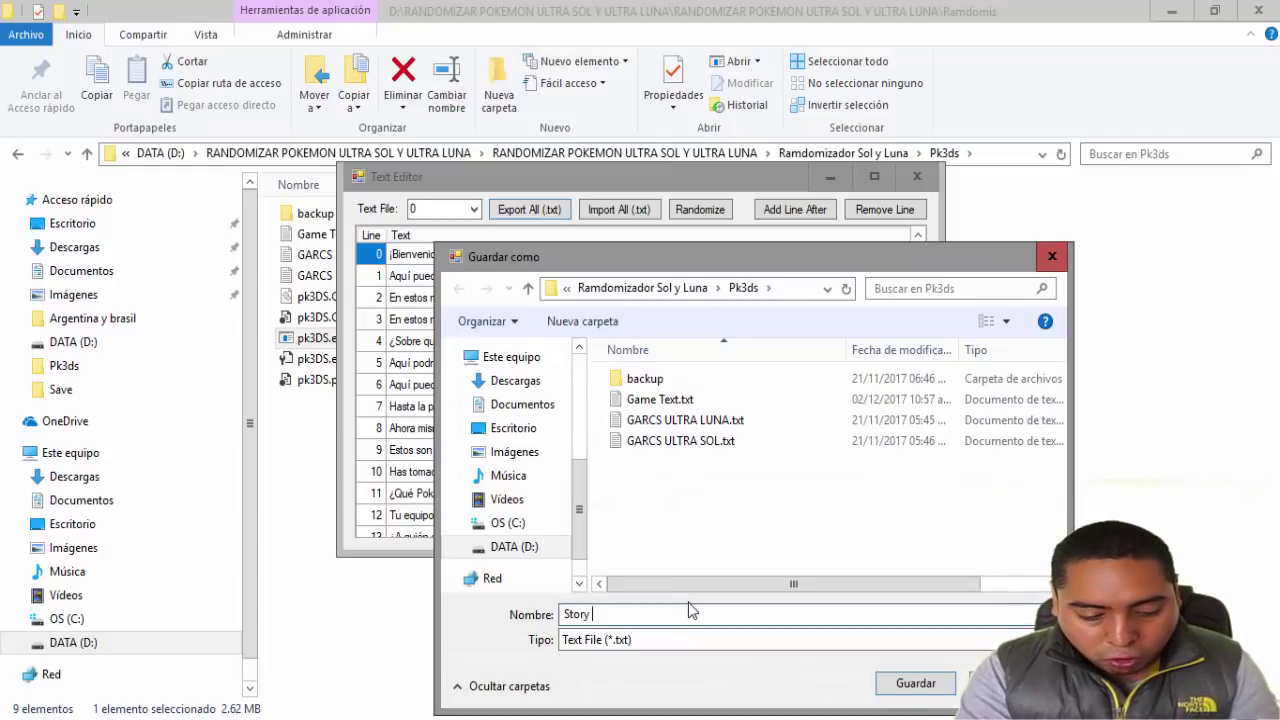
text(Text)
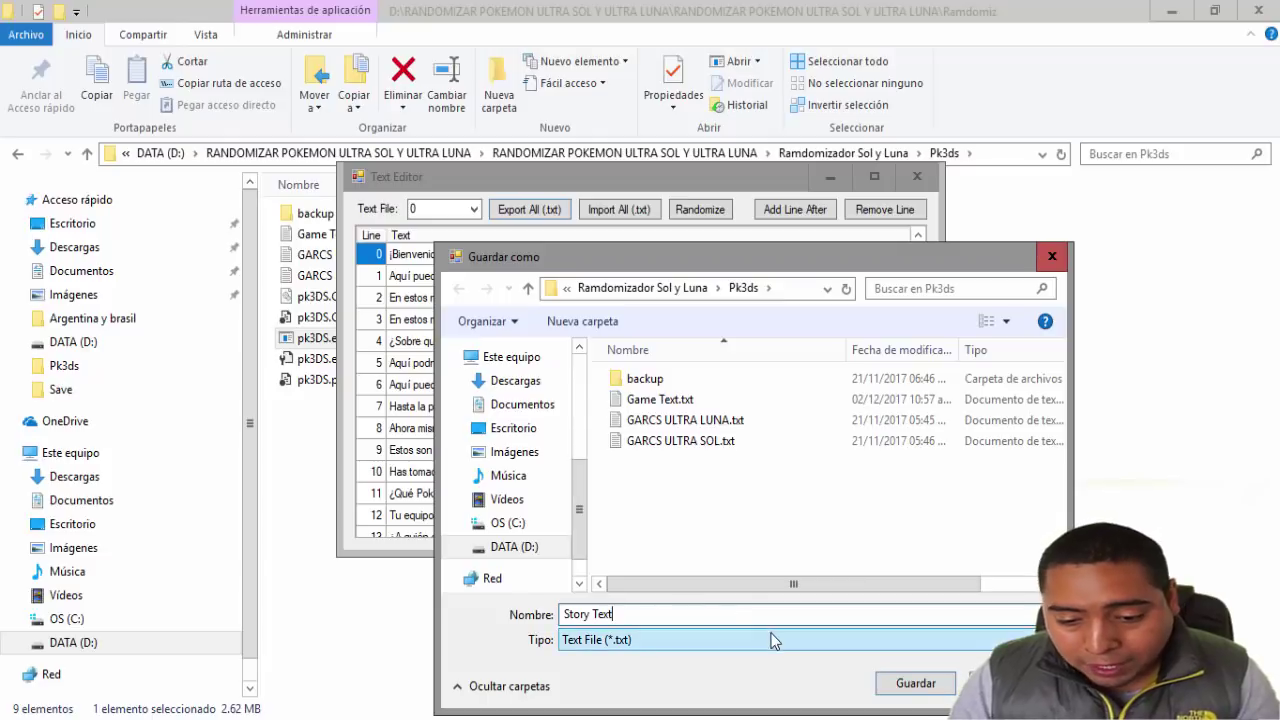
click(893, 690)
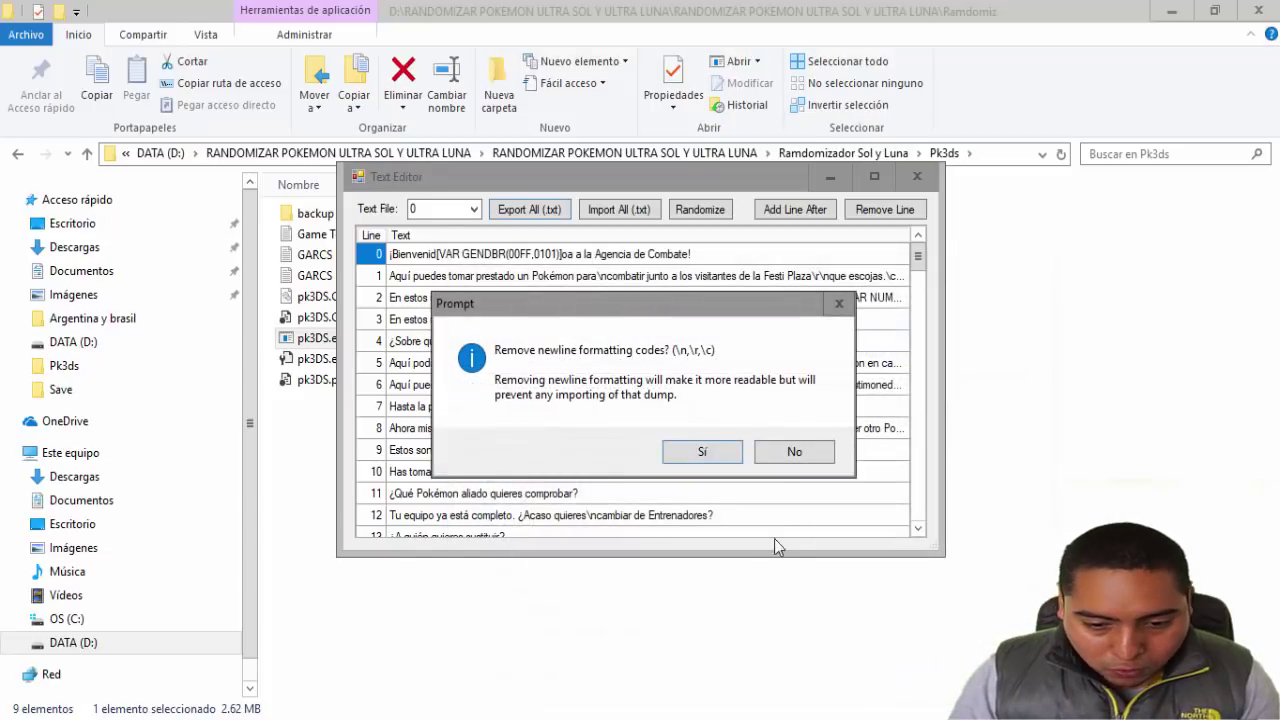
click(793, 455)
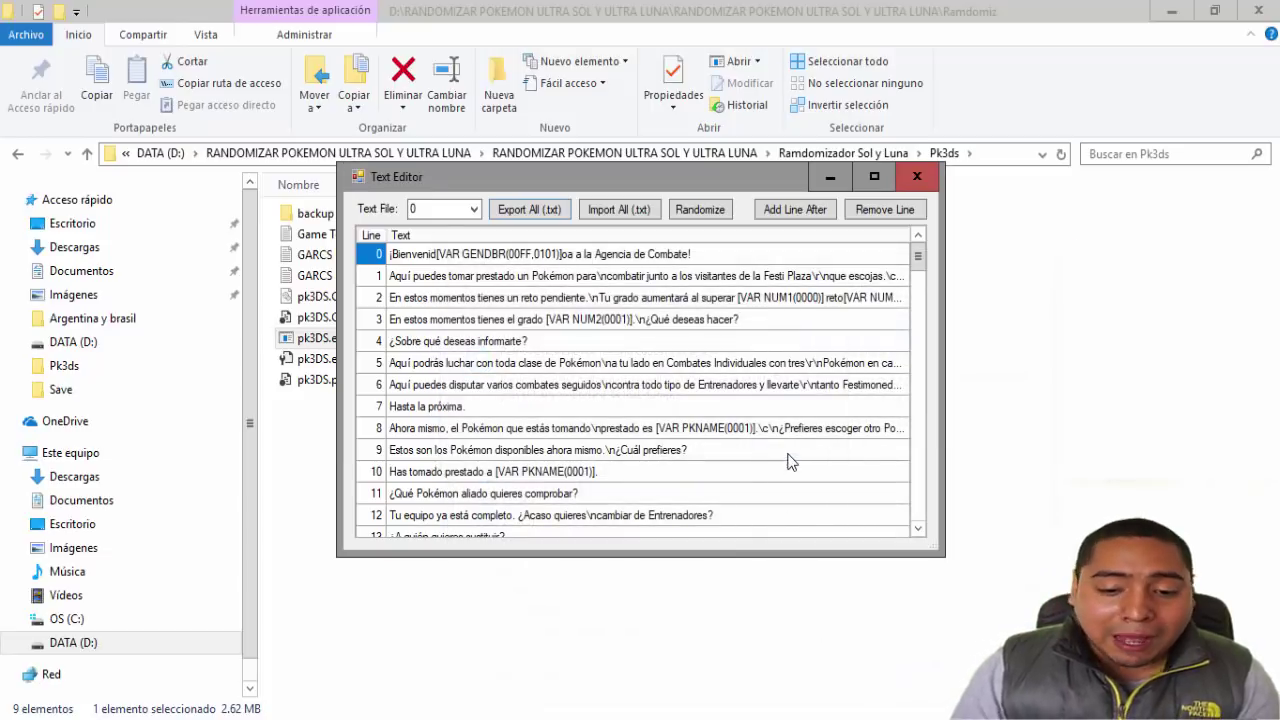
click(917, 179)
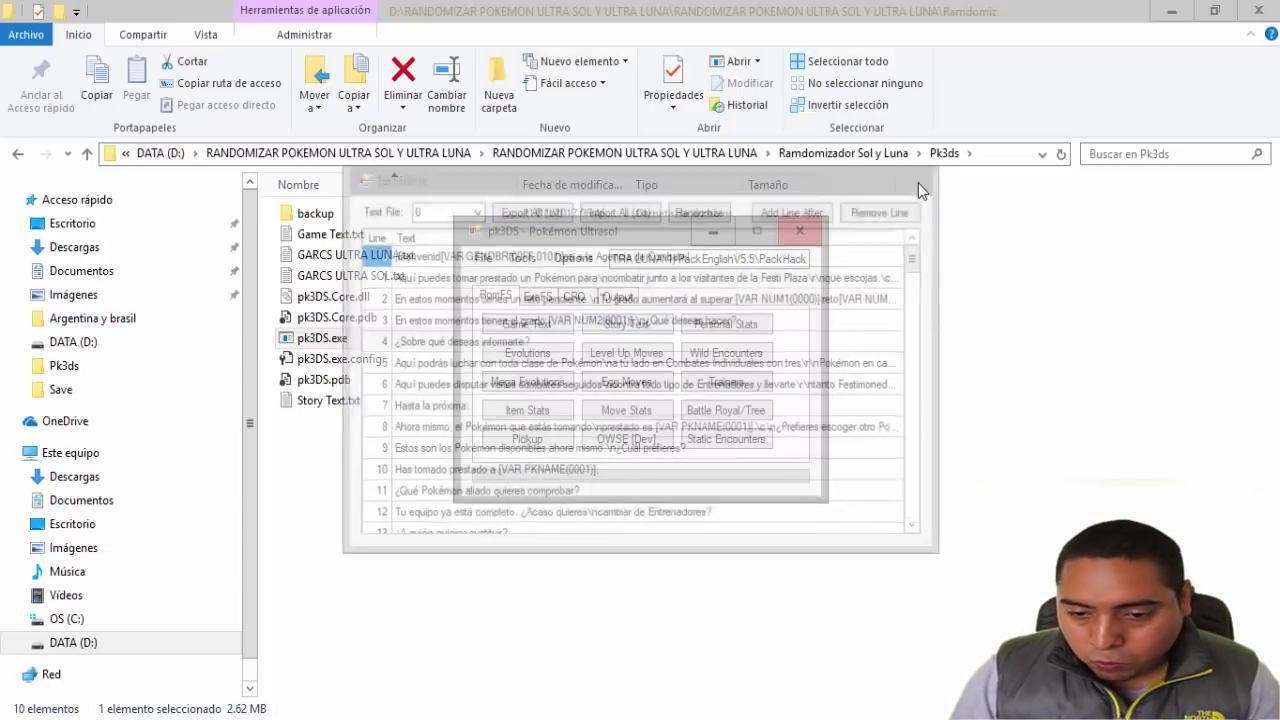
Step: Change the language of the loaded game from Español to English
click(592, 267)
mouse_move(595, 280)
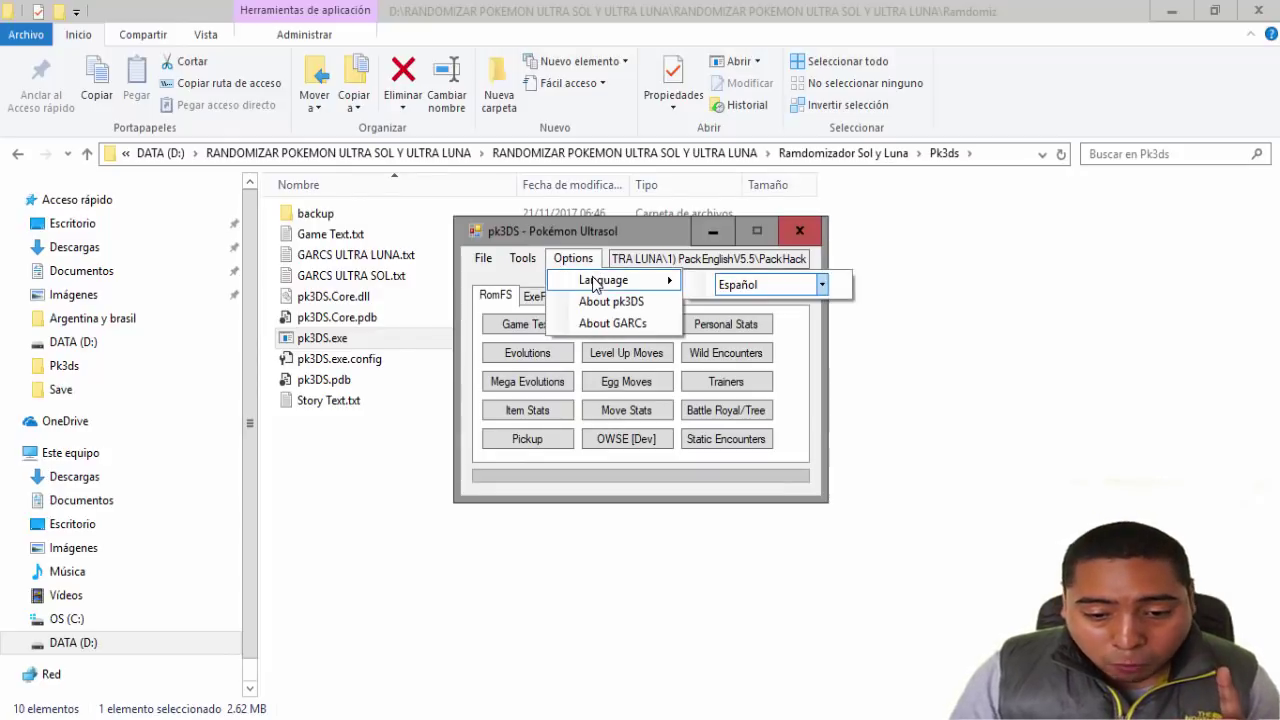
click(763, 285)
click(772, 336)
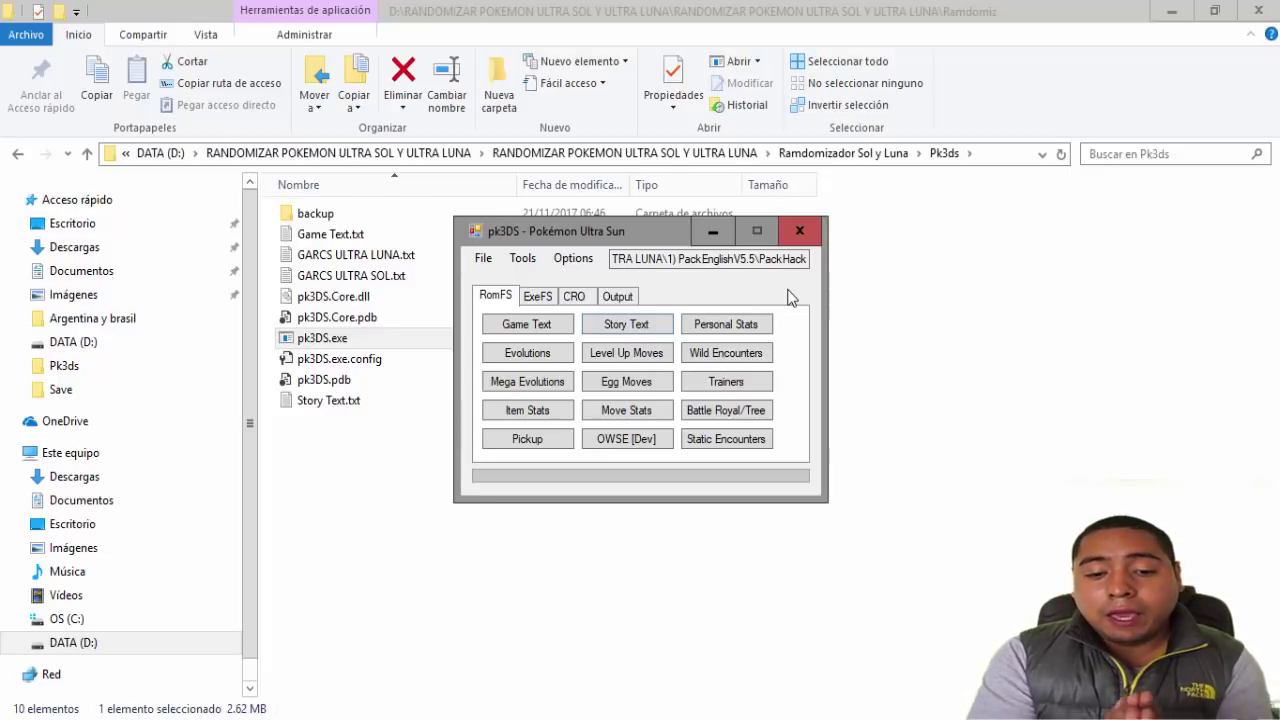
click(573, 258)
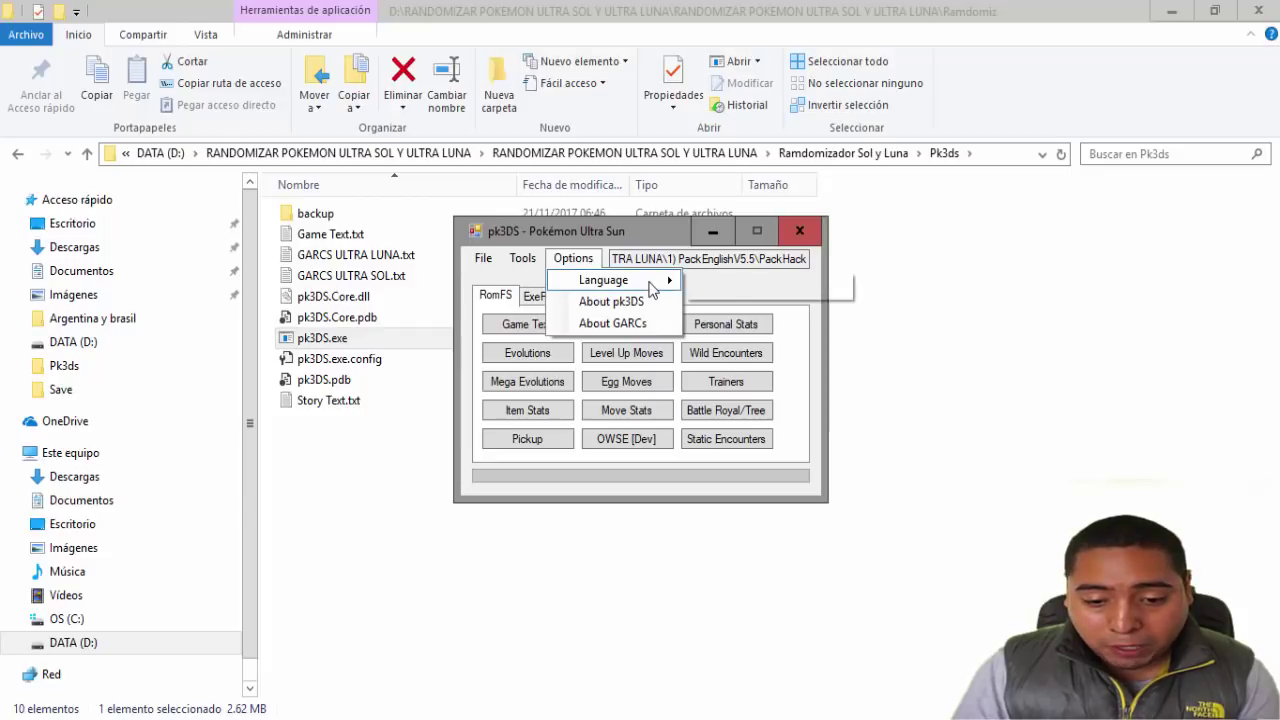
mouse_move(625, 280)
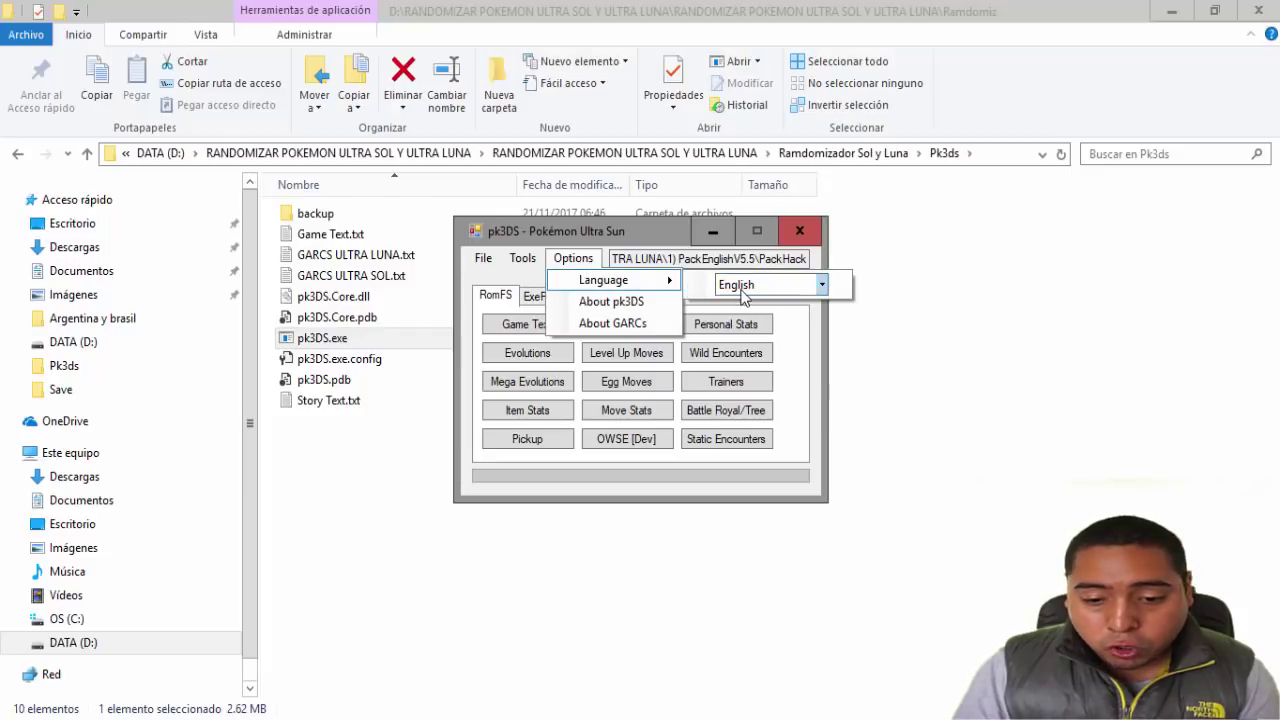
click(573, 258)
click(573, 258)
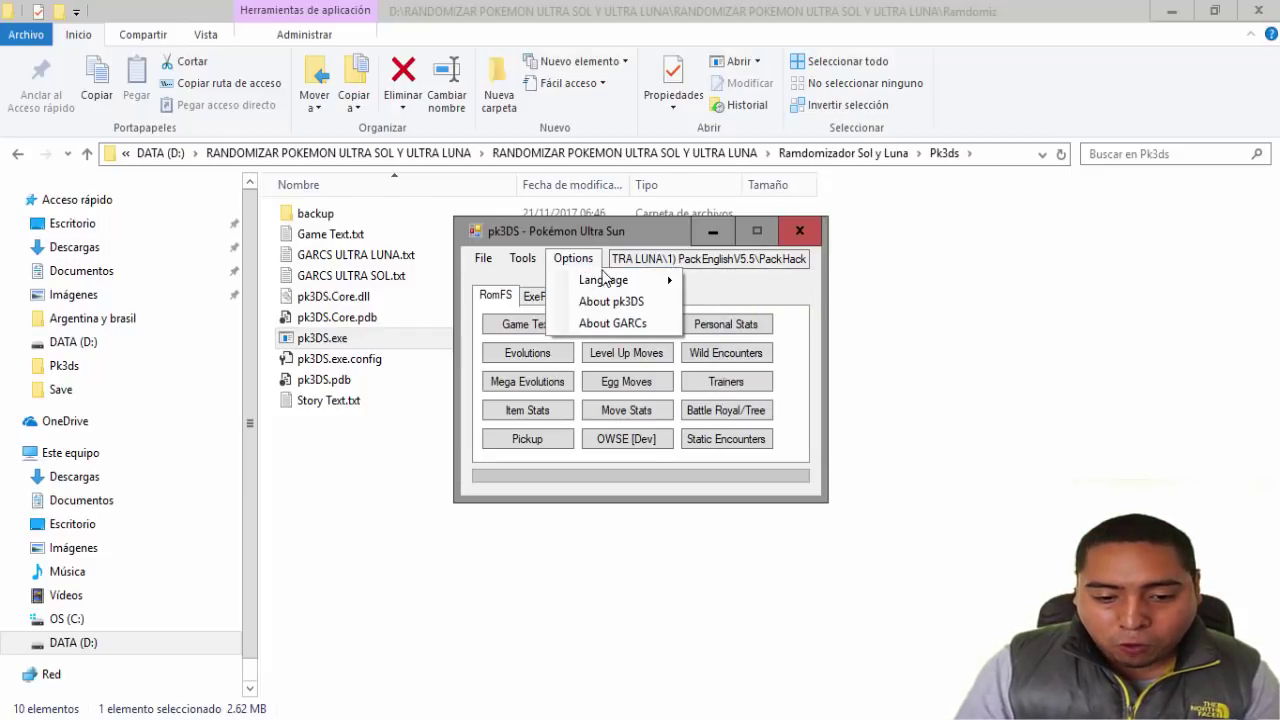
mouse_move(610, 280)
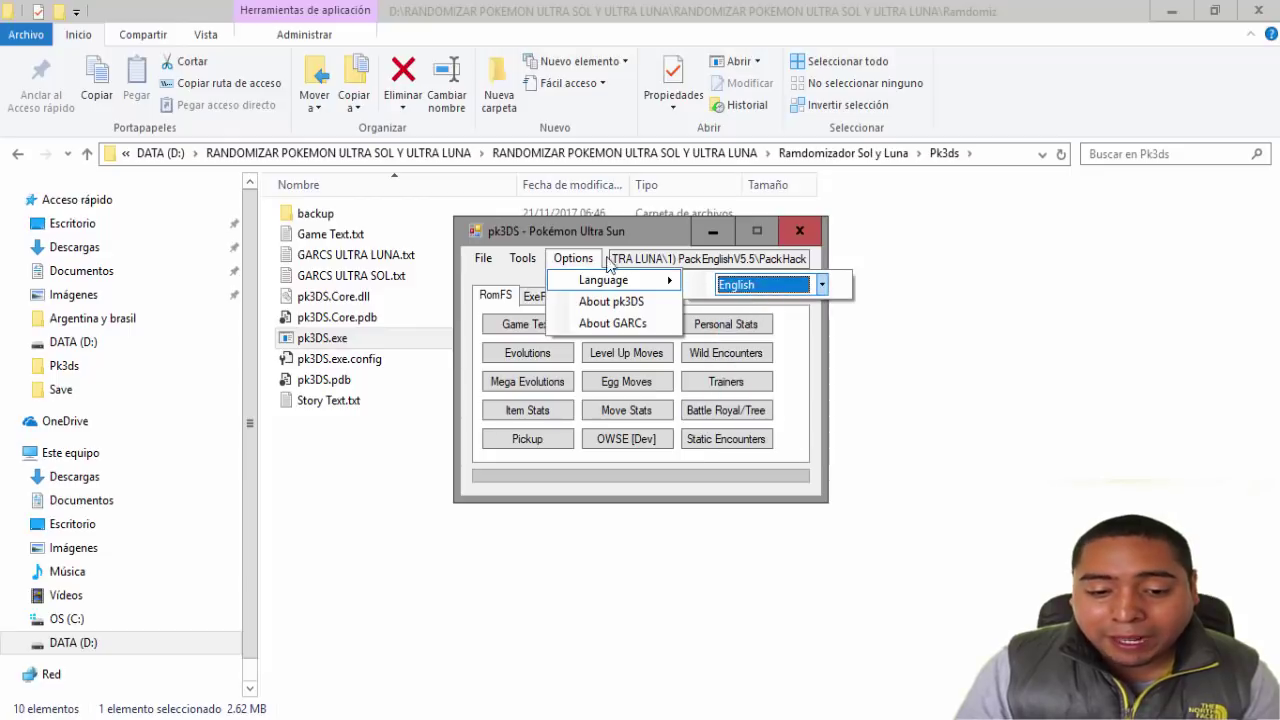
click(575, 231)
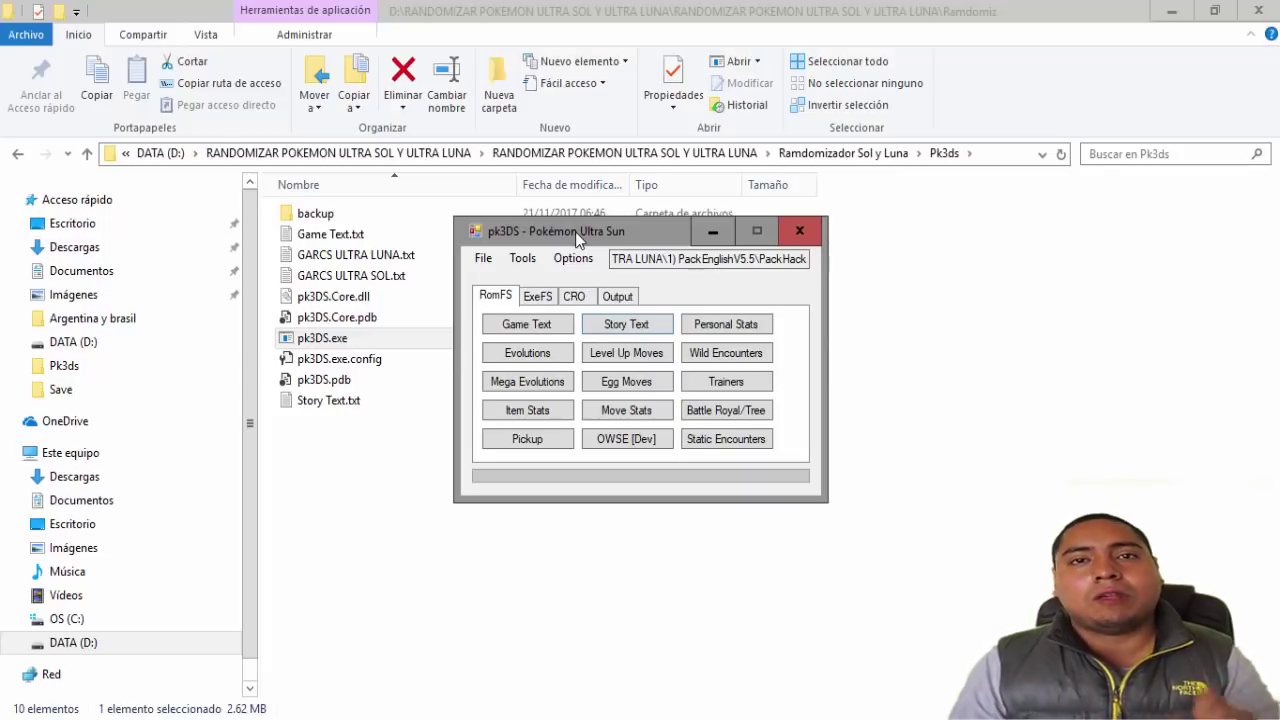
Step: Minimize pk3DS and open the exported Game Text.txt from the Pk3ds folder in a maximized Notepad window
click(722, 233)
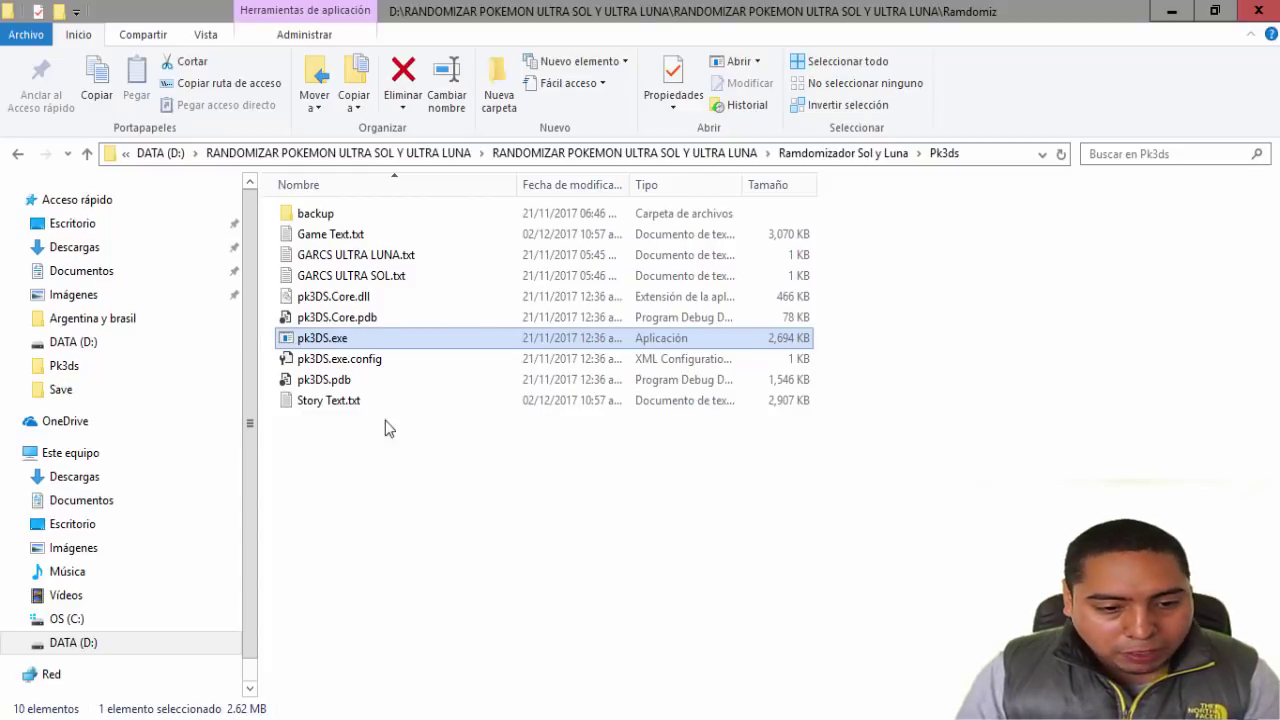
click(348, 243)
double_click(348, 240)
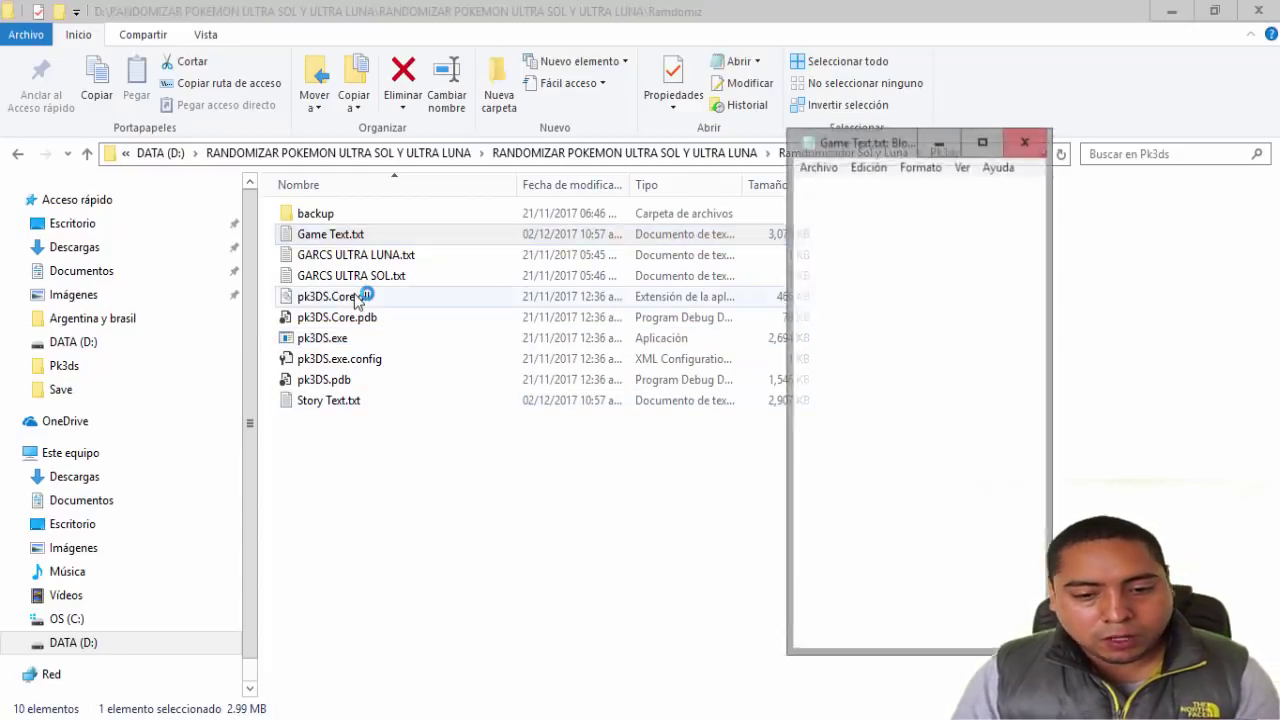
click(983, 140)
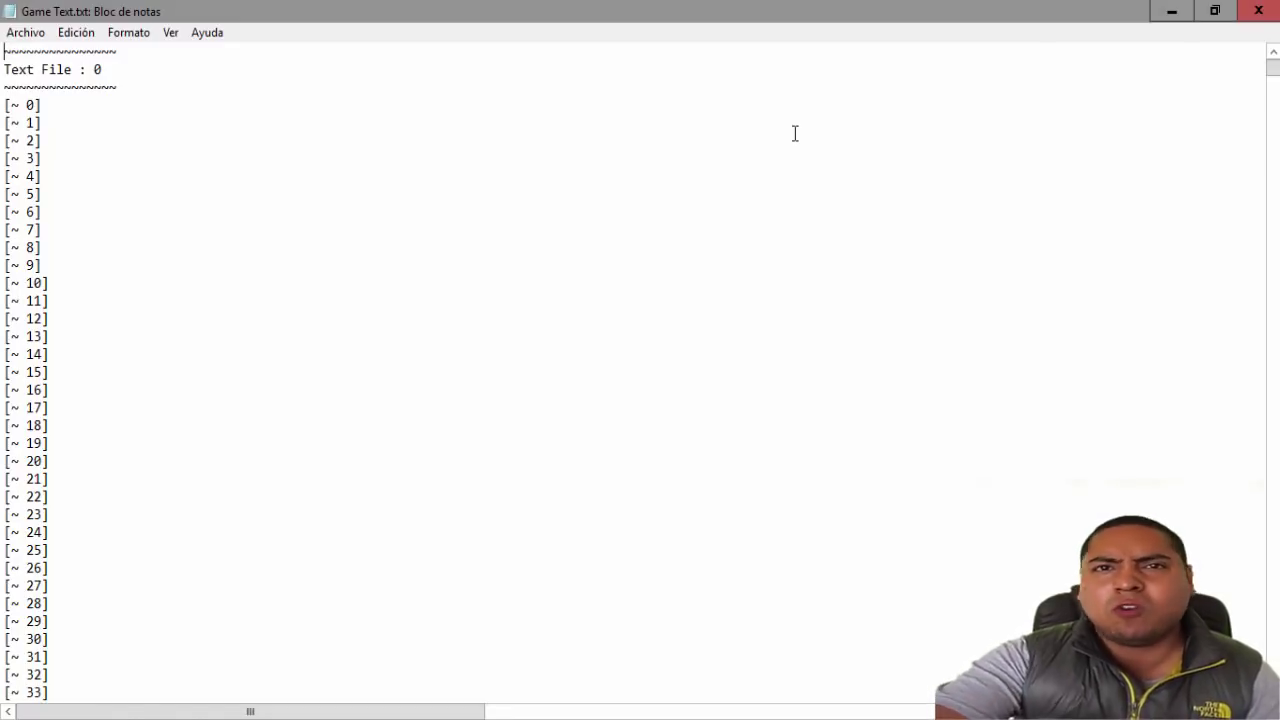
Step: Examine the first entries of the exported game text, including the menu words Usar, Dar and Mover in Text File 1
scroll(557, 340, down, 9)
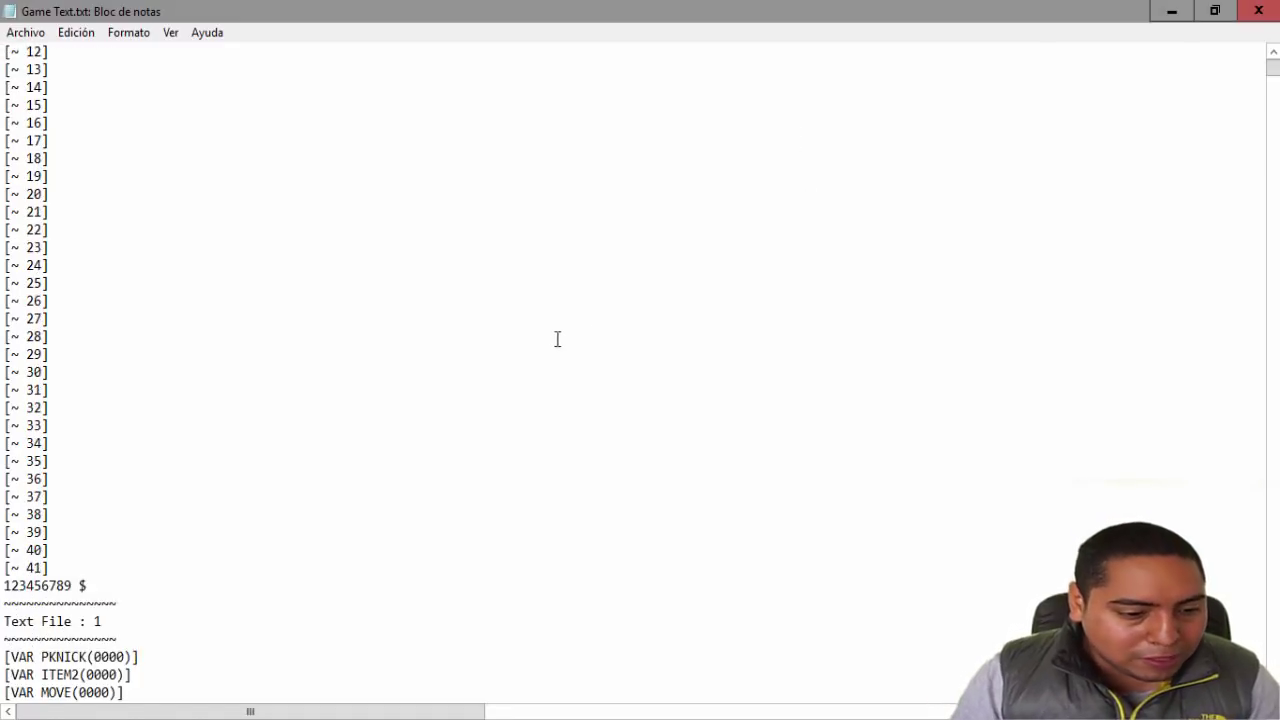
scroll(522, 340, down, 5)
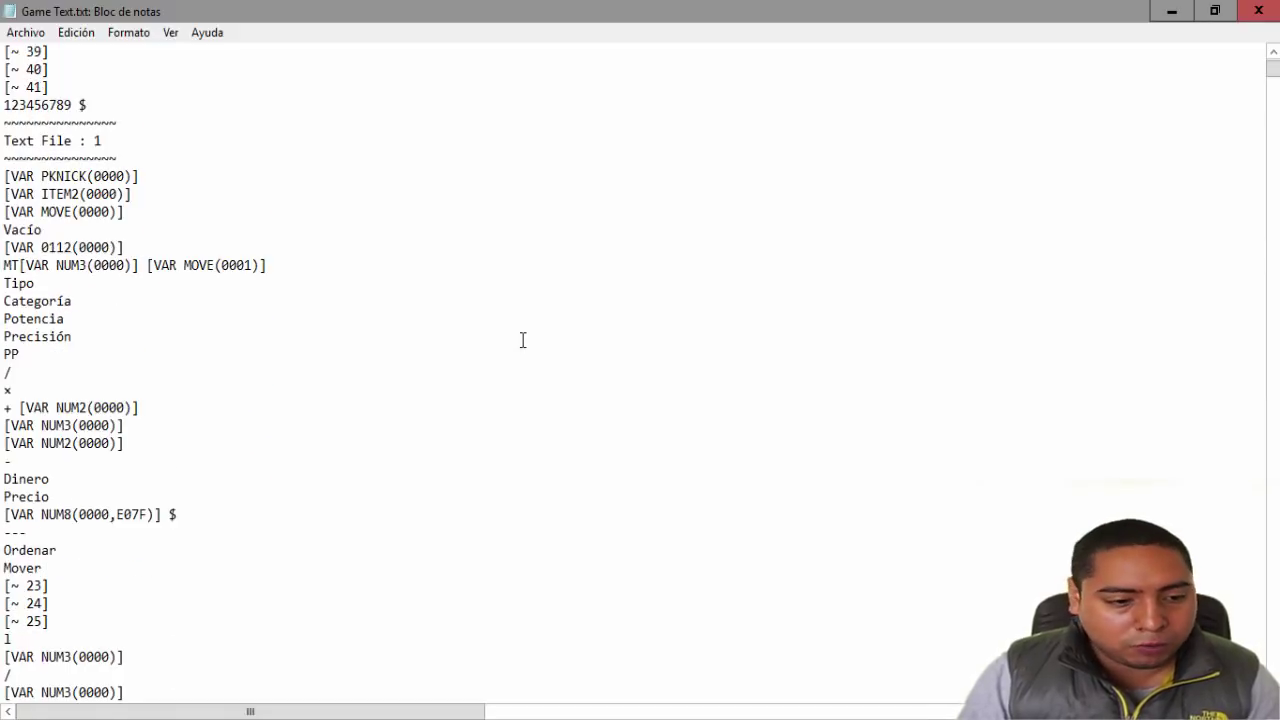
scroll(522, 340, down, 6)
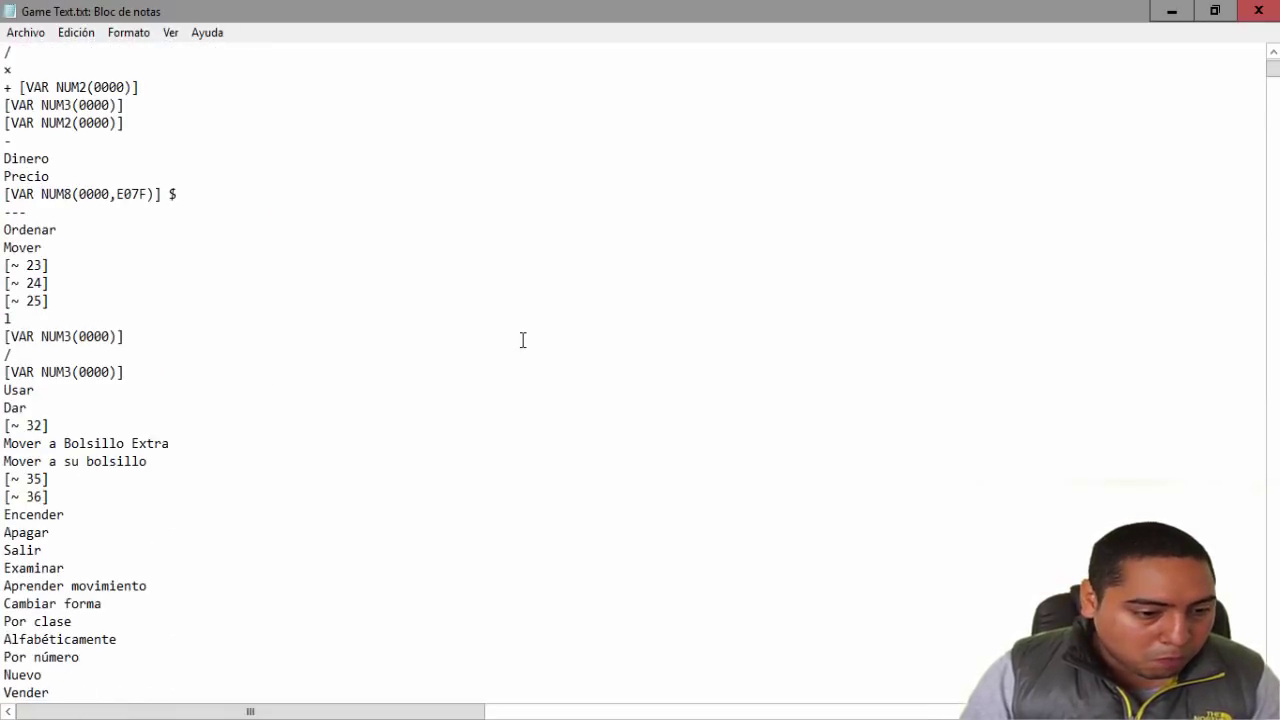
scroll(188, 265, down, 1)
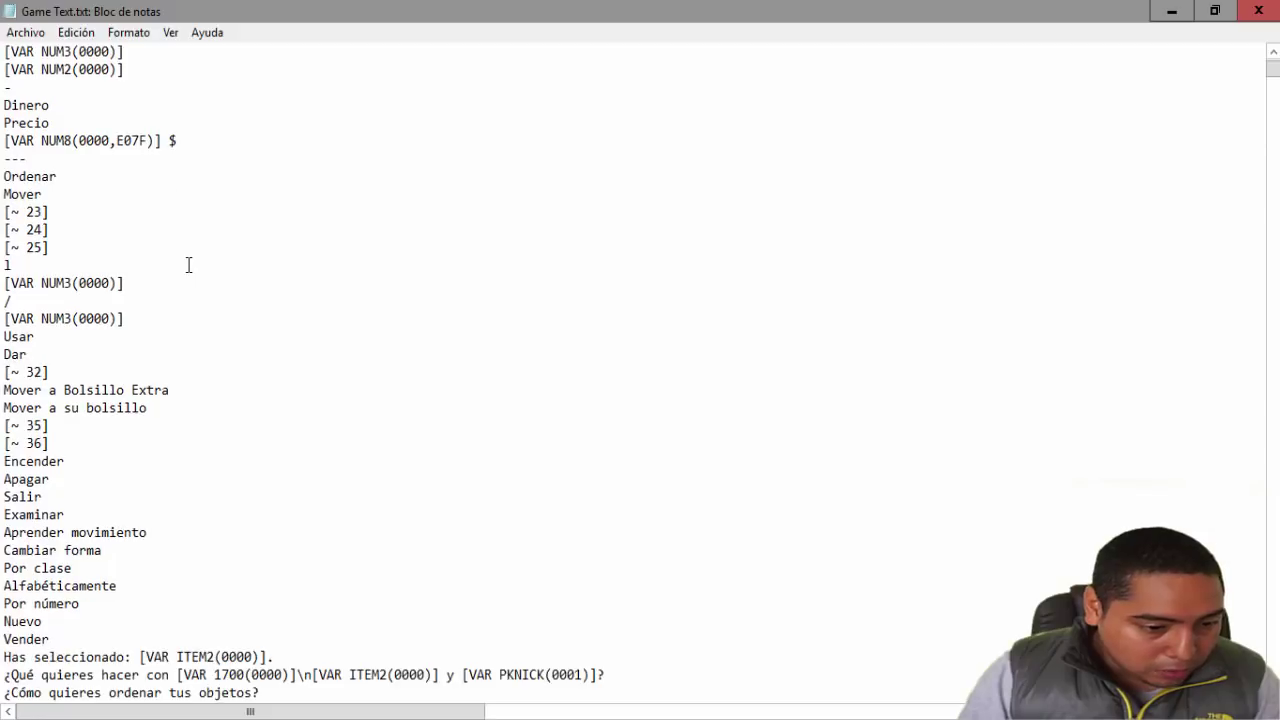
double_click(37, 336)
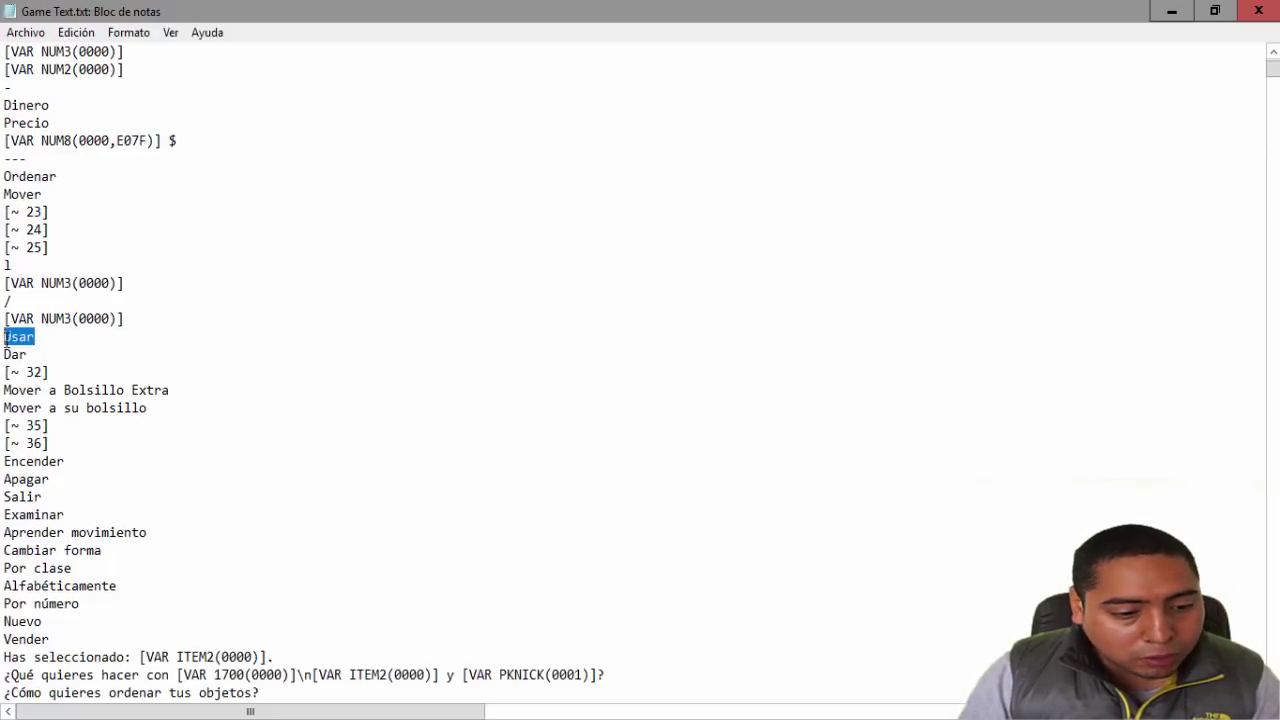
double_click(15, 354)
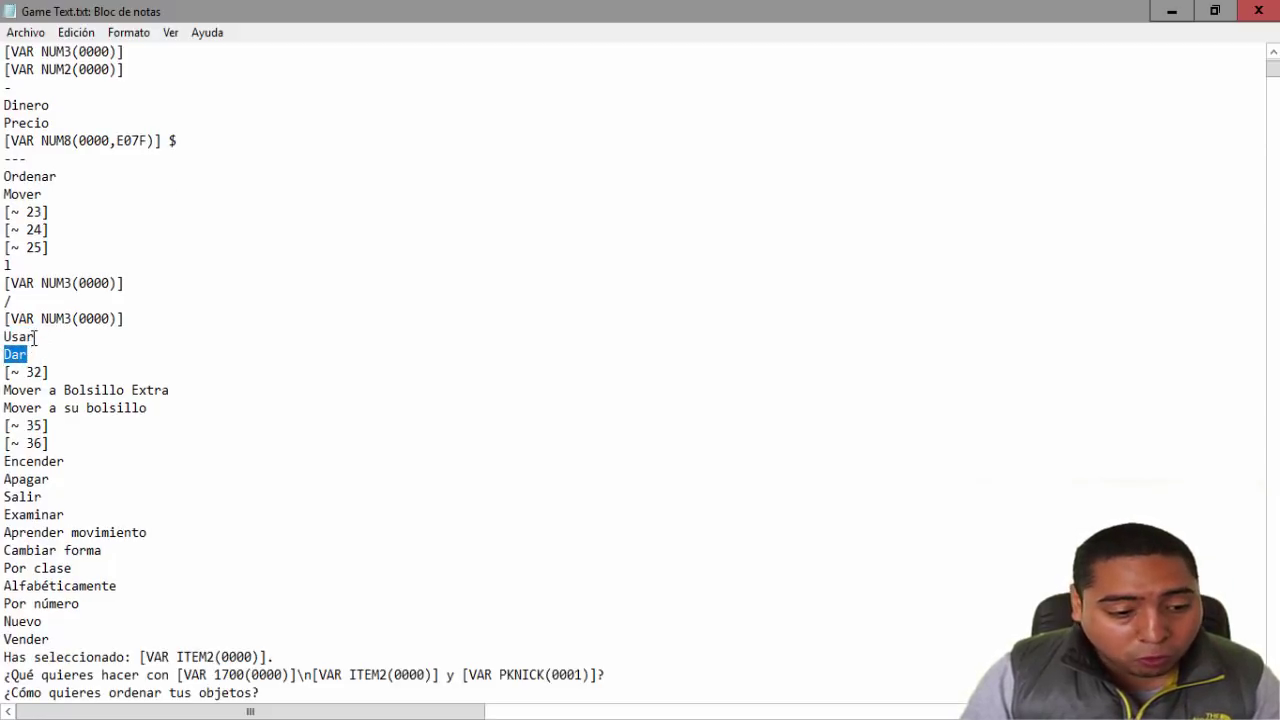
double_click(18, 336)
double_click(15, 354)
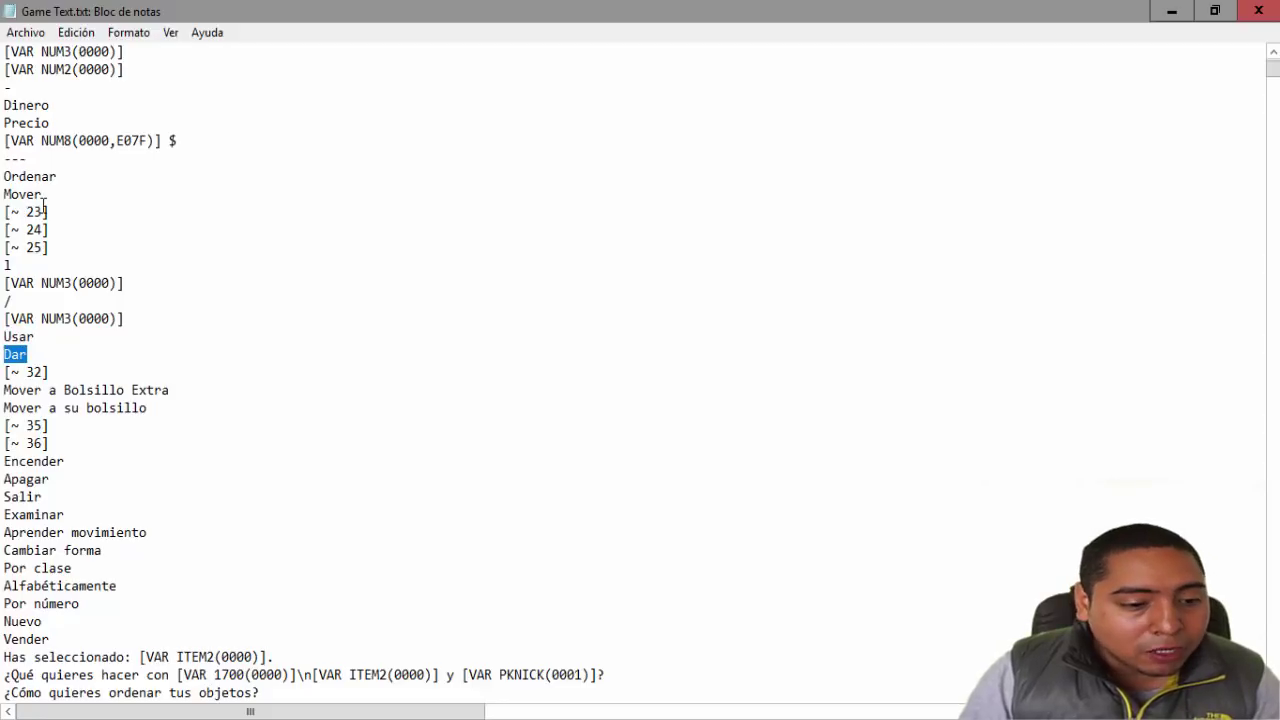
drag(35, 196, 18, 196)
scroll(164, 316, down, 2)
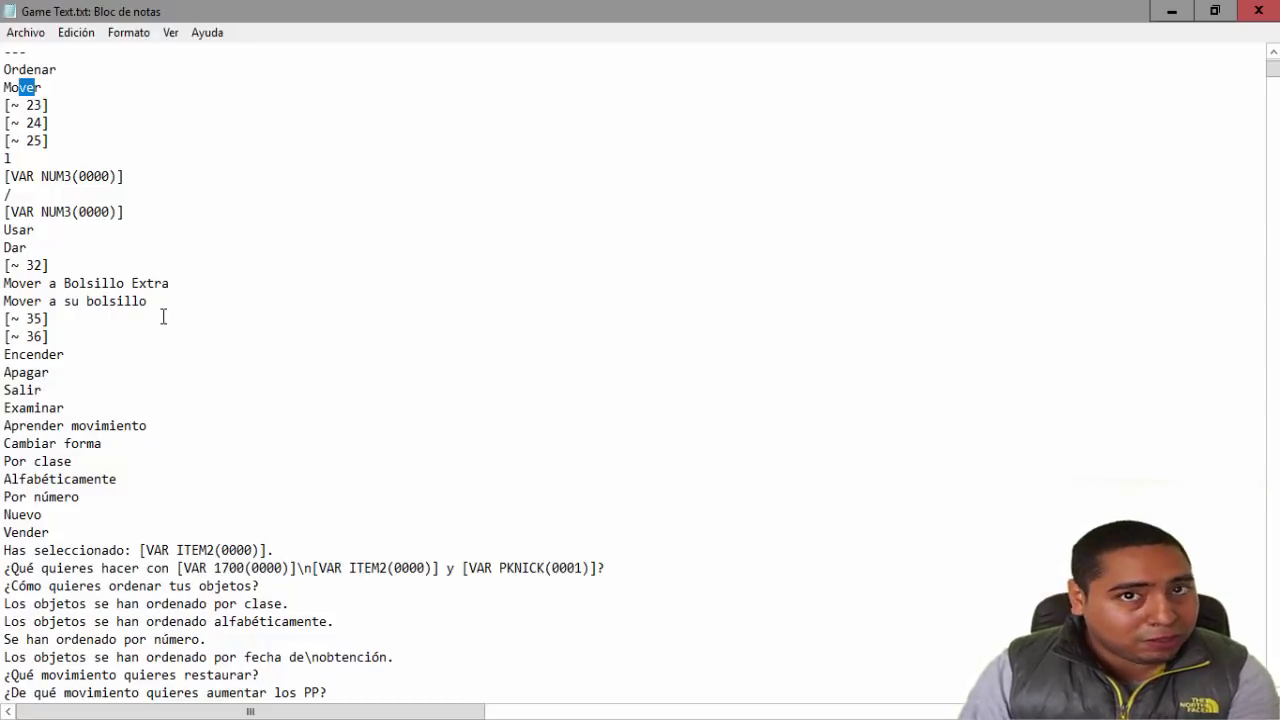
scroll(131, 363, down, 5)
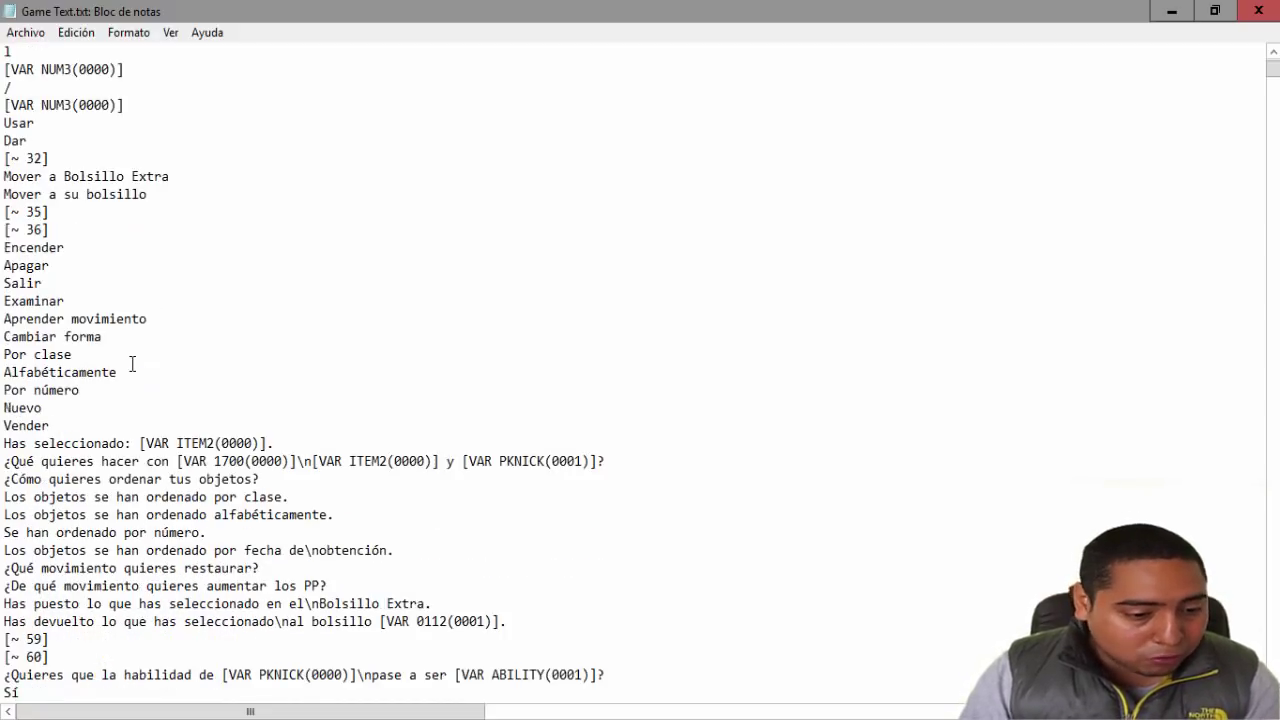
scroll(131, 363, up, 6)
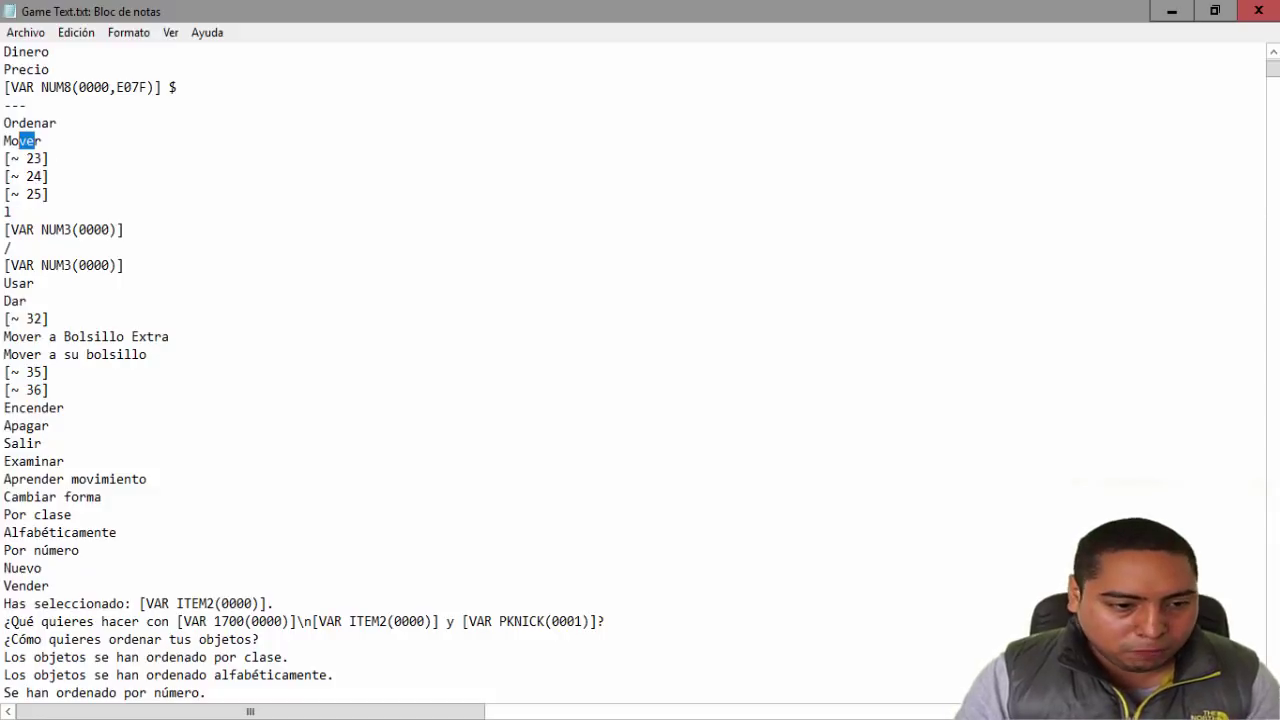
Step: Search the game text downwards for "Lyl" and close the search at the character name in Text File 63
click(15, 42)
mouse_move(76, 32)
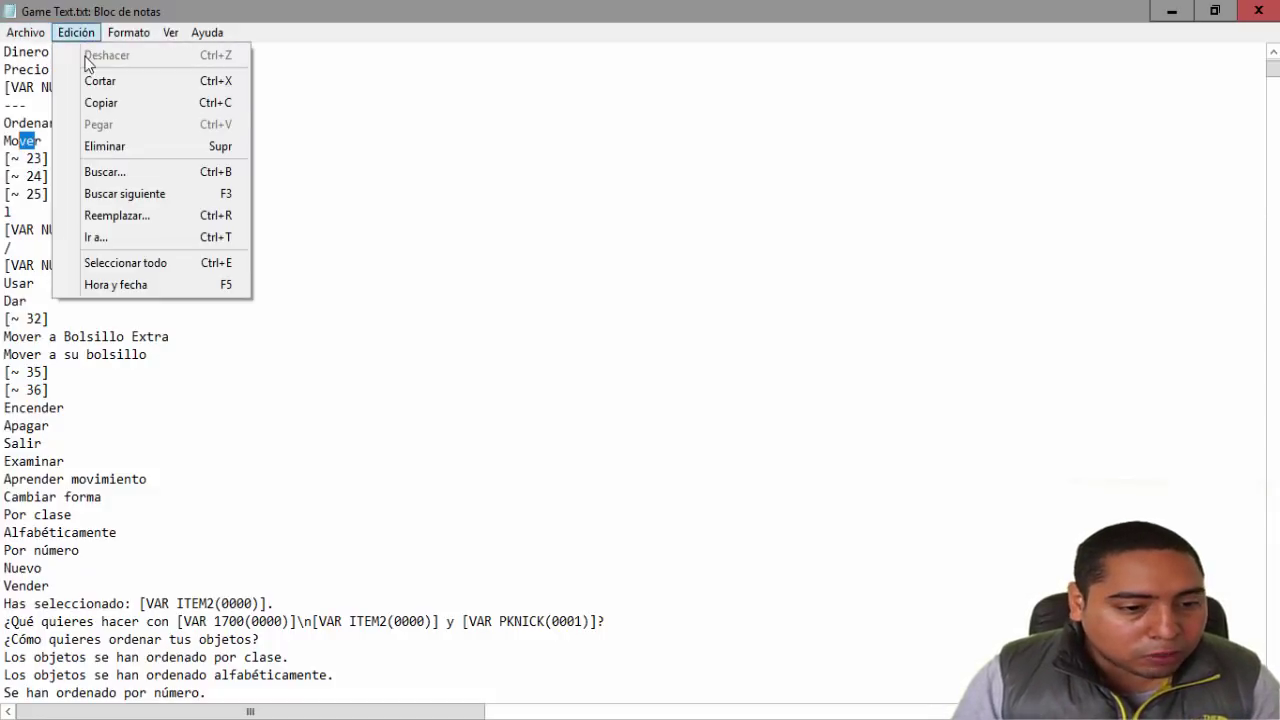
click(90, 174)
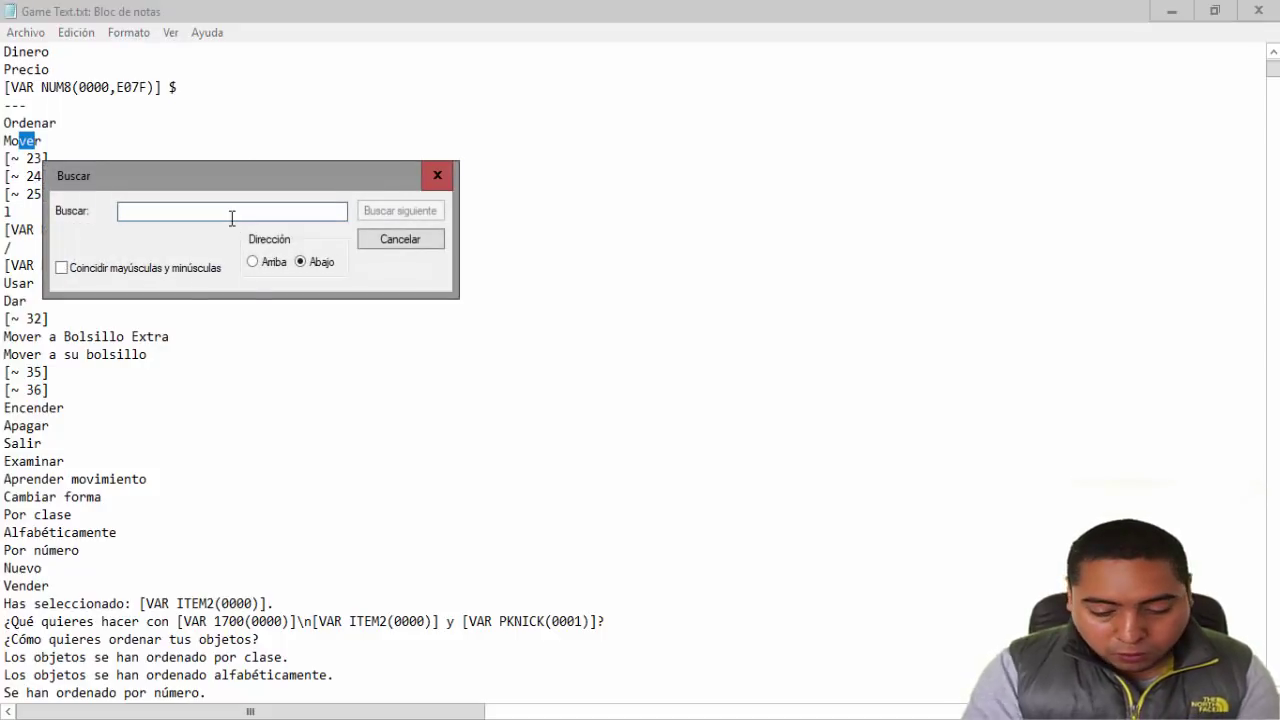
text(Lyl)
key(Return)
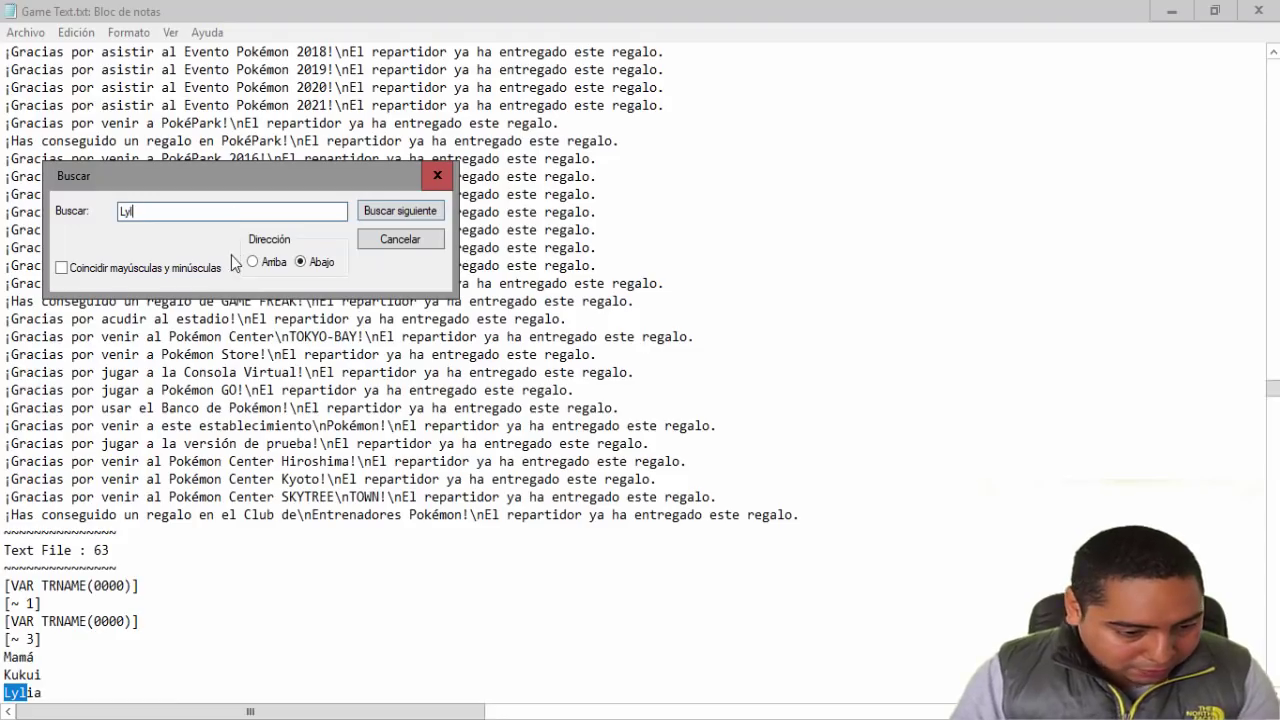
click(437, 175)
scroll(53, 567, down, 2)
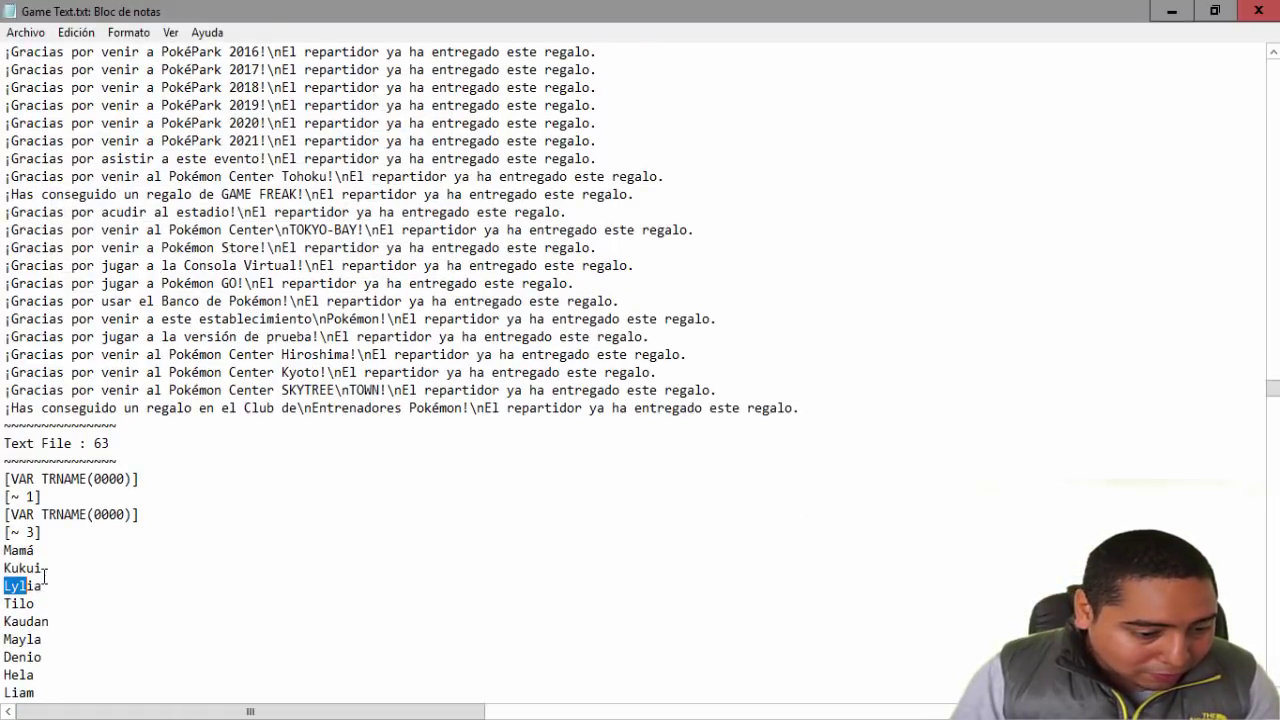
Step: Replace every occurrence of "Lylia" with "Zorraida" throughout the game text, matching upper and lower case
click(63, 37)
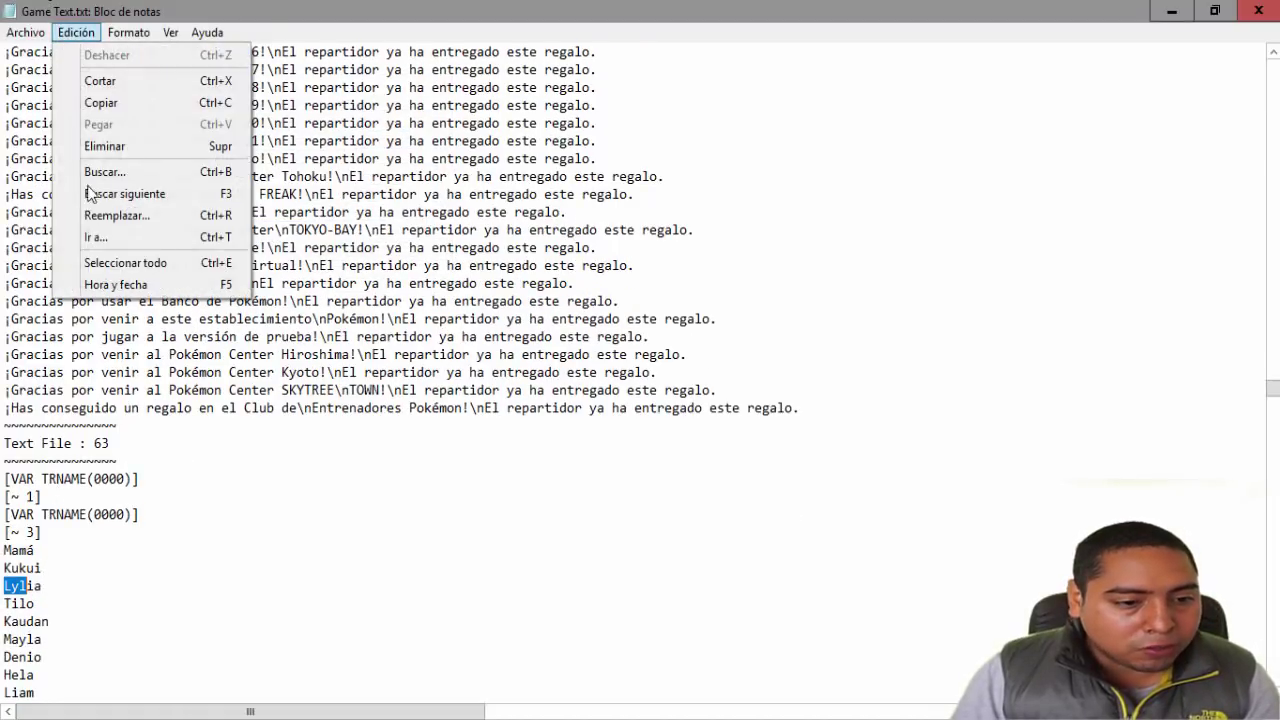
click(67, 567)
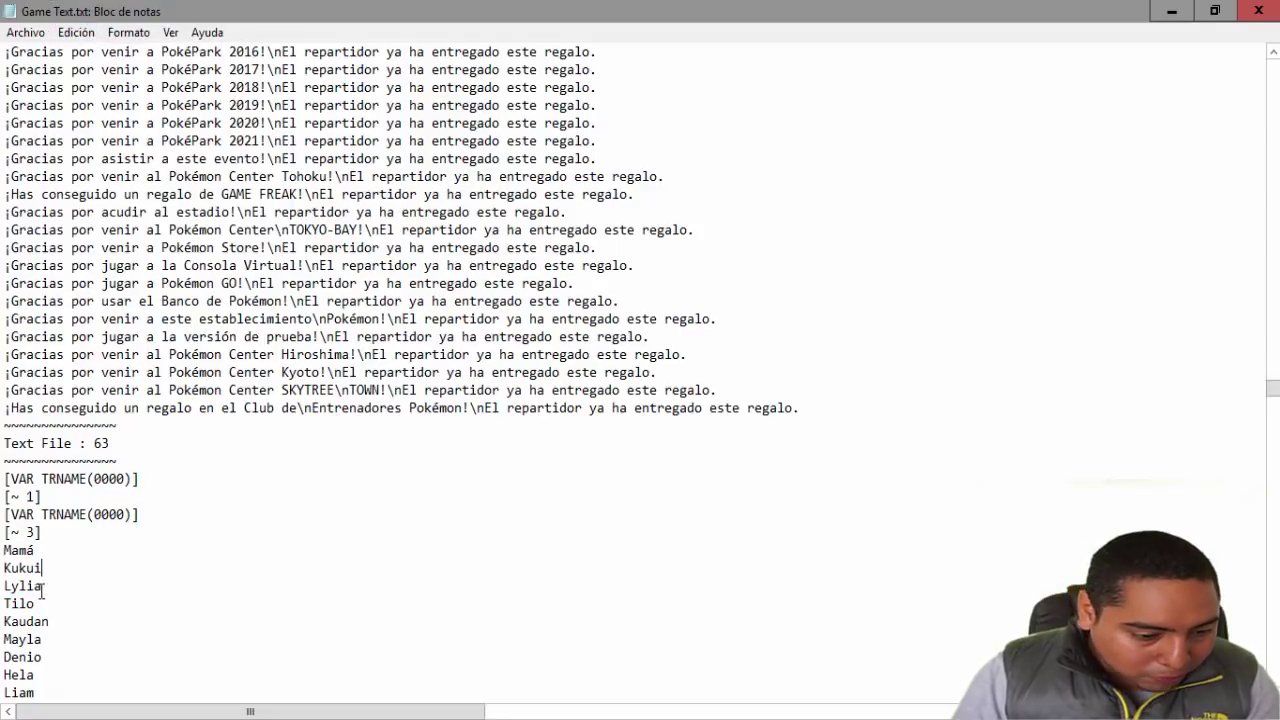
drag(46, 586, 4, 588)
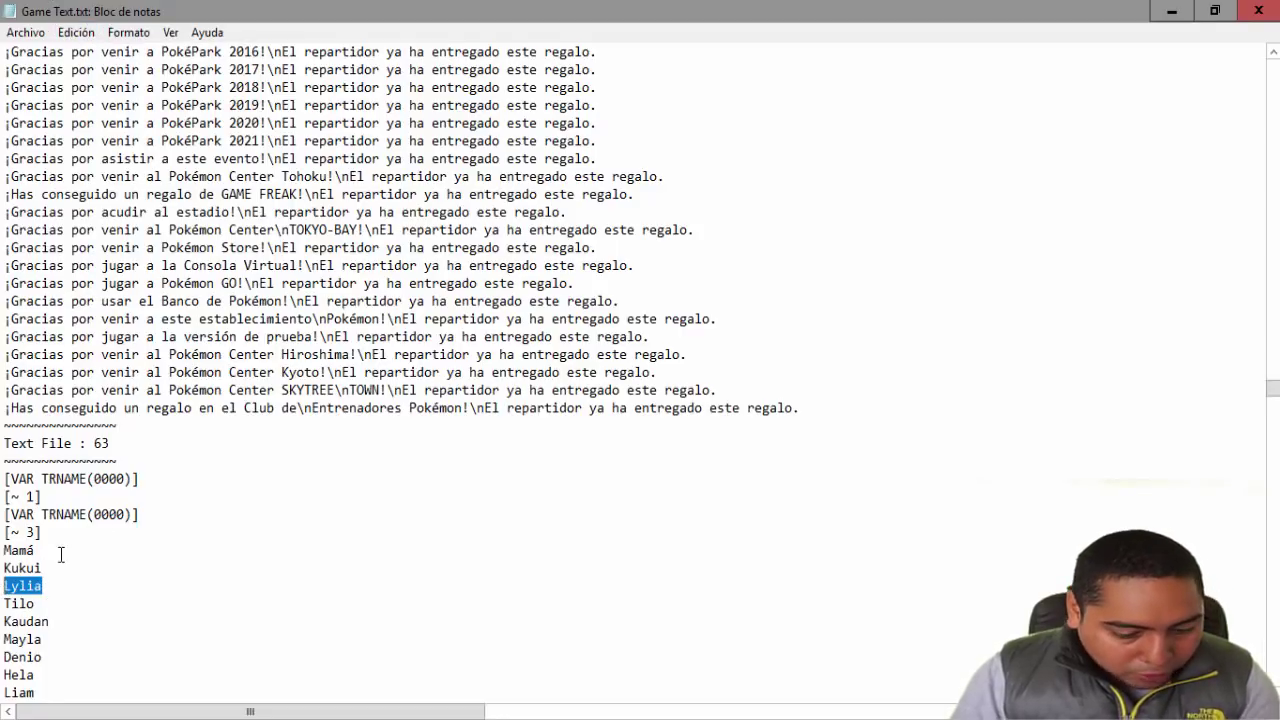
click(82, 35)
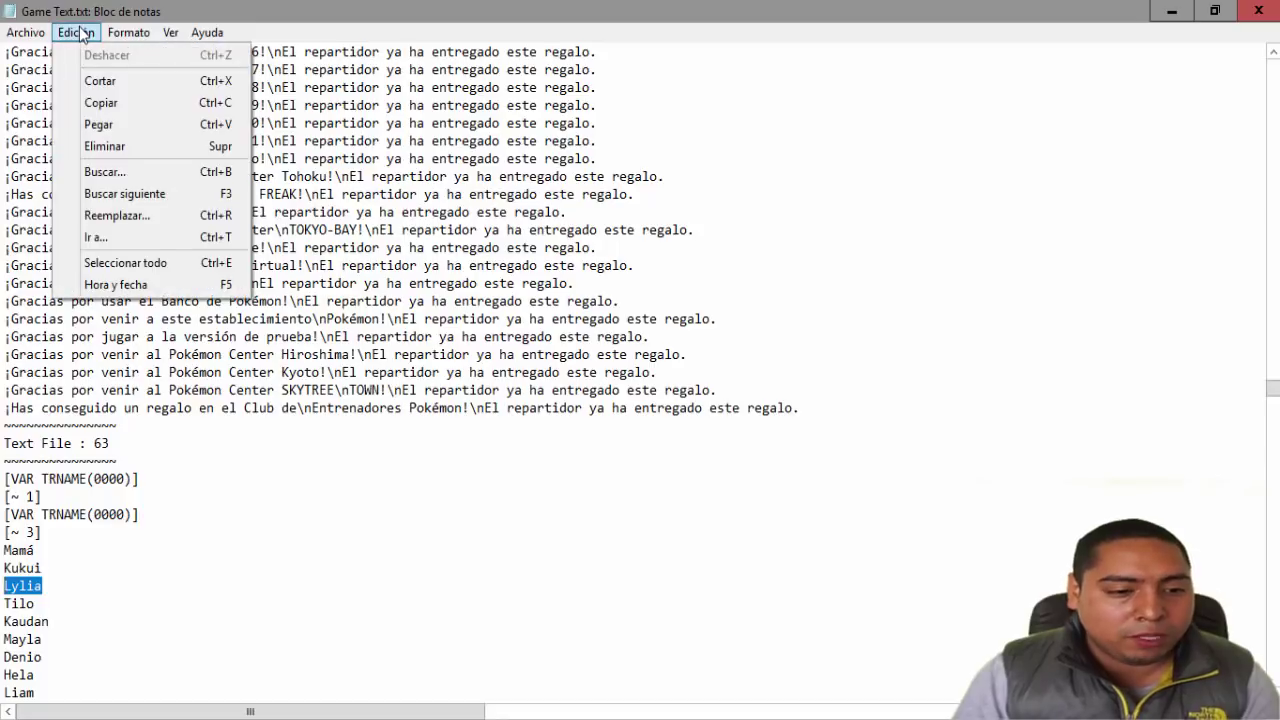
click(148, 218)
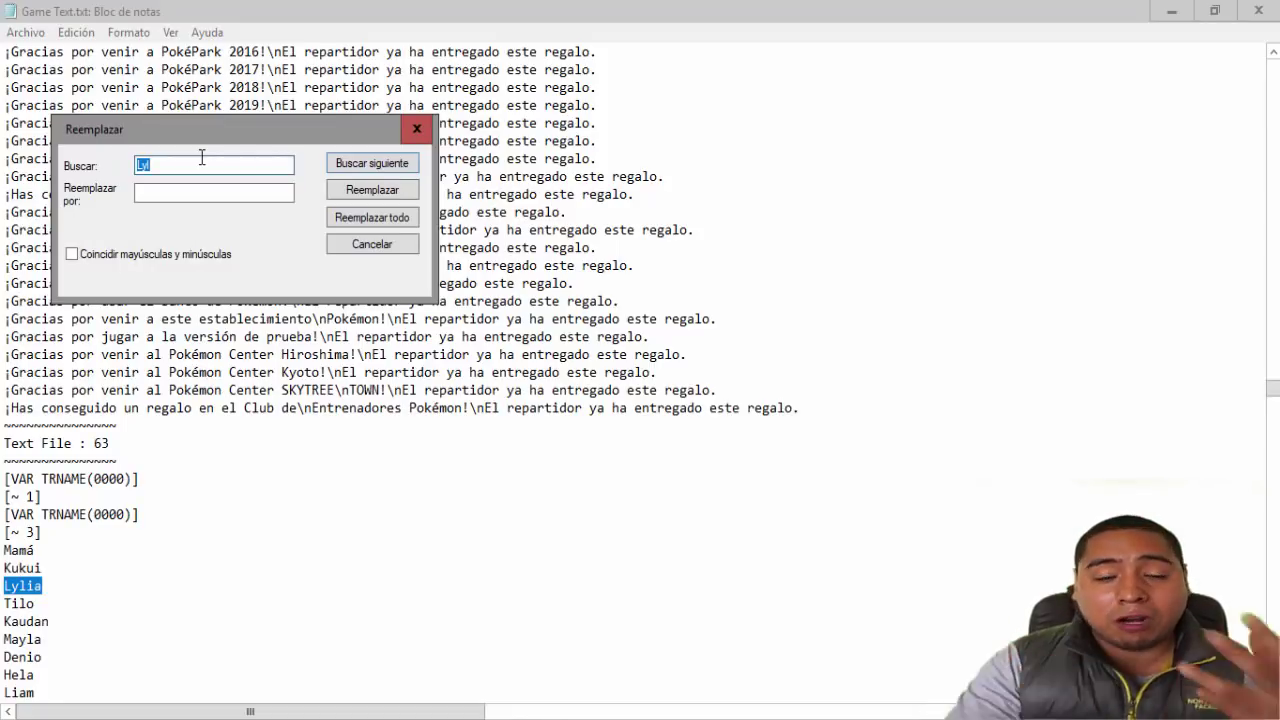
text(Lylia)
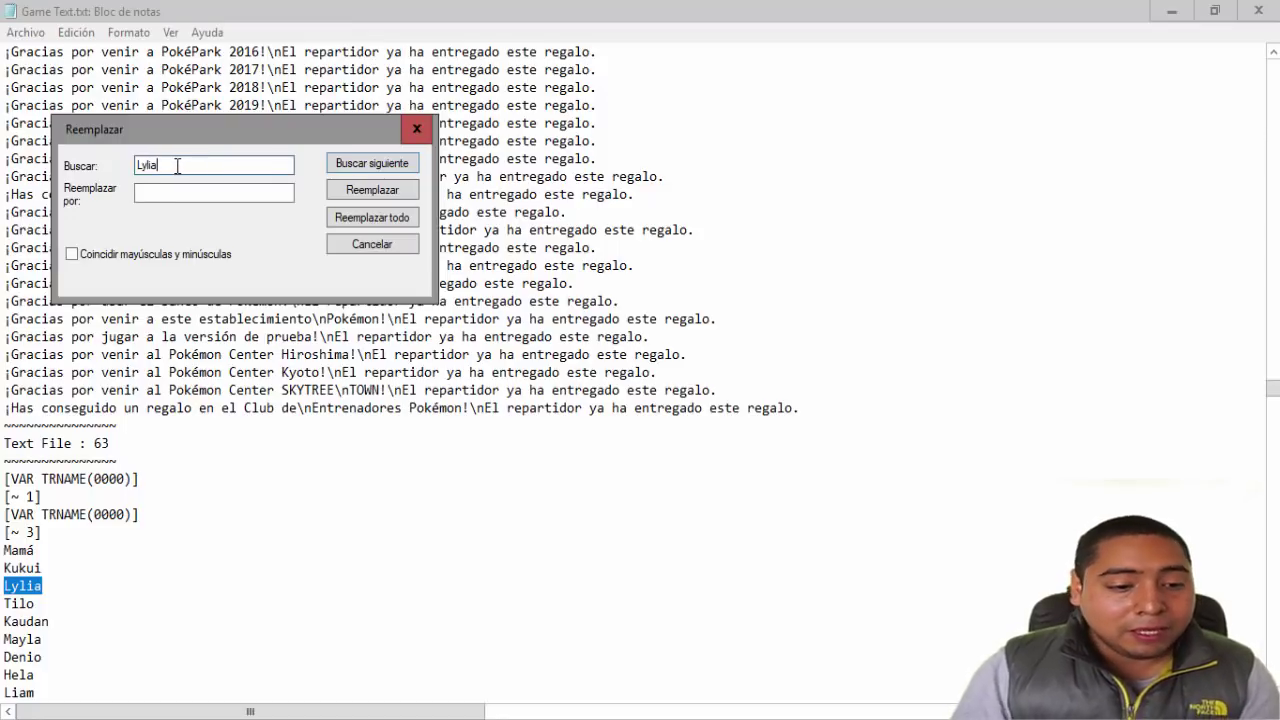
click(86, 256)
click(192, 194)
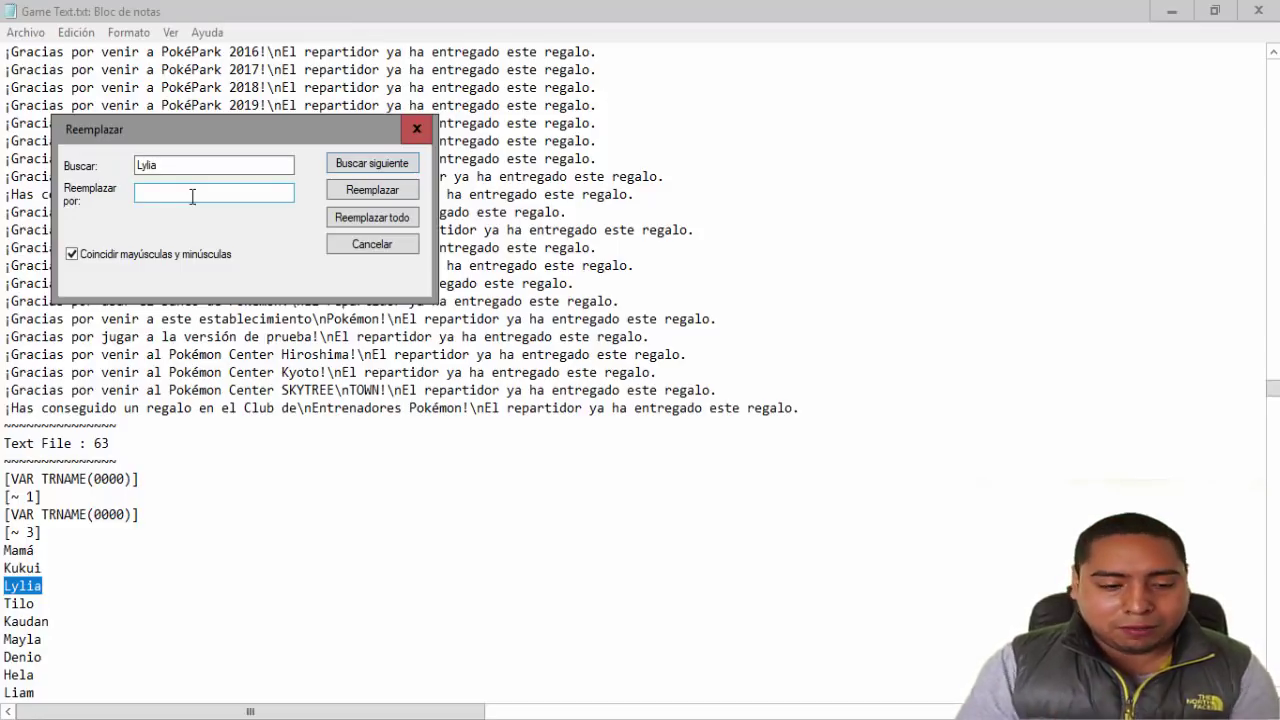
click(168, 164)
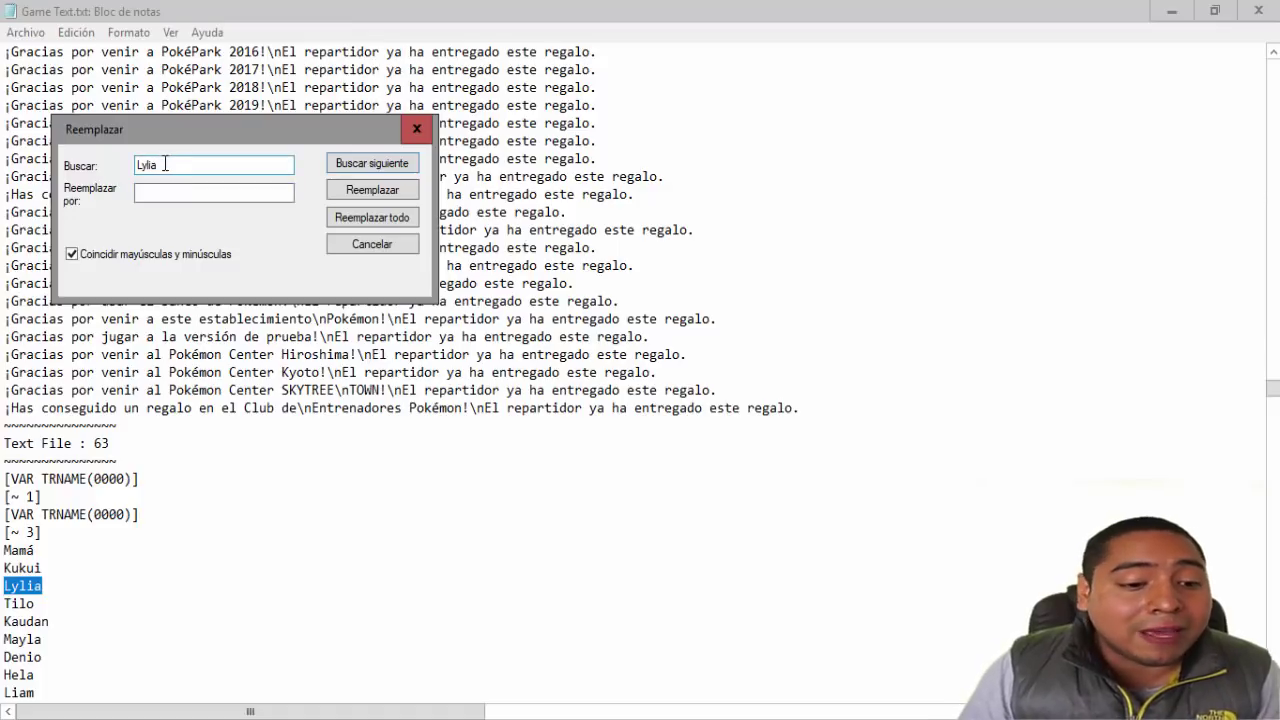
click(154, 199)
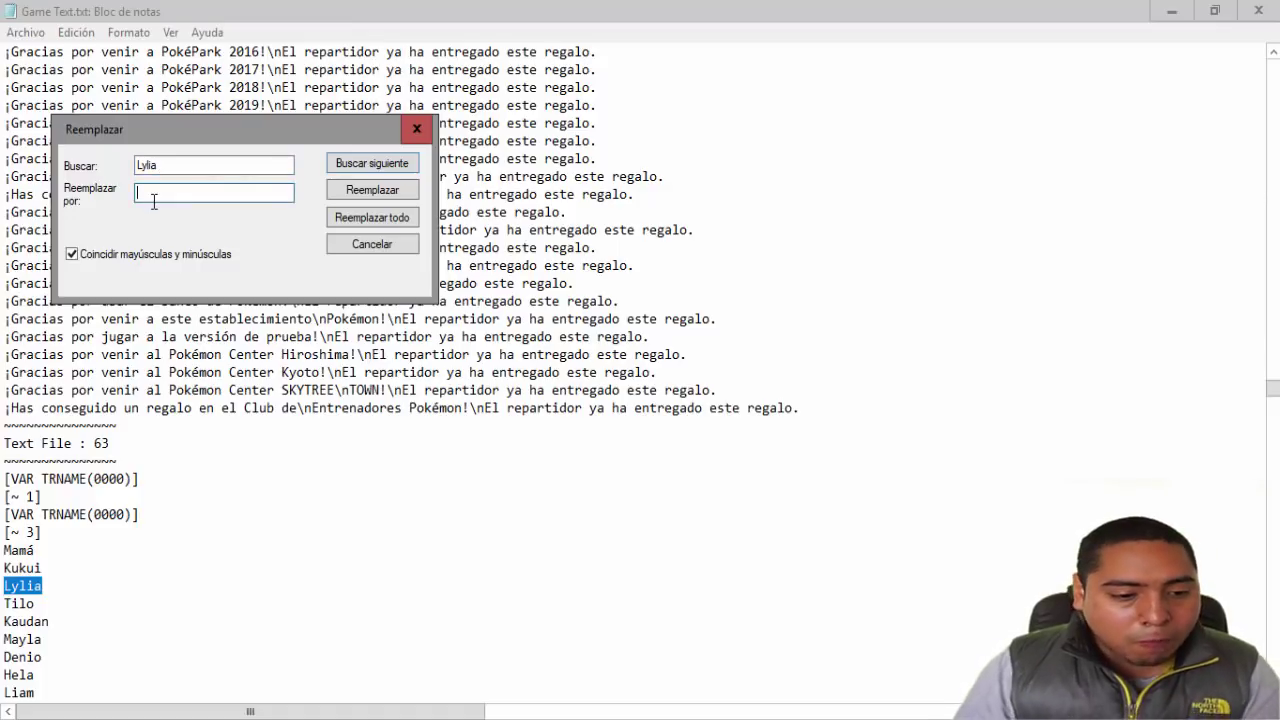
text(Zoraida)
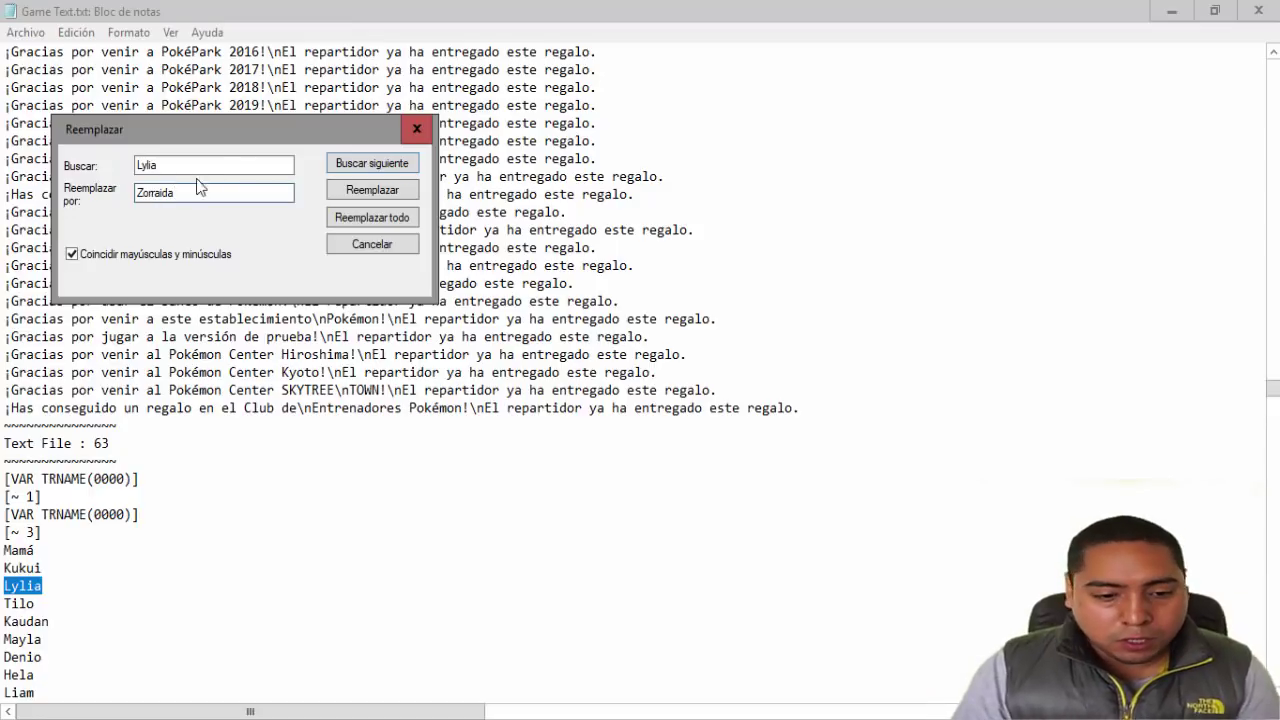
click(344, 224)
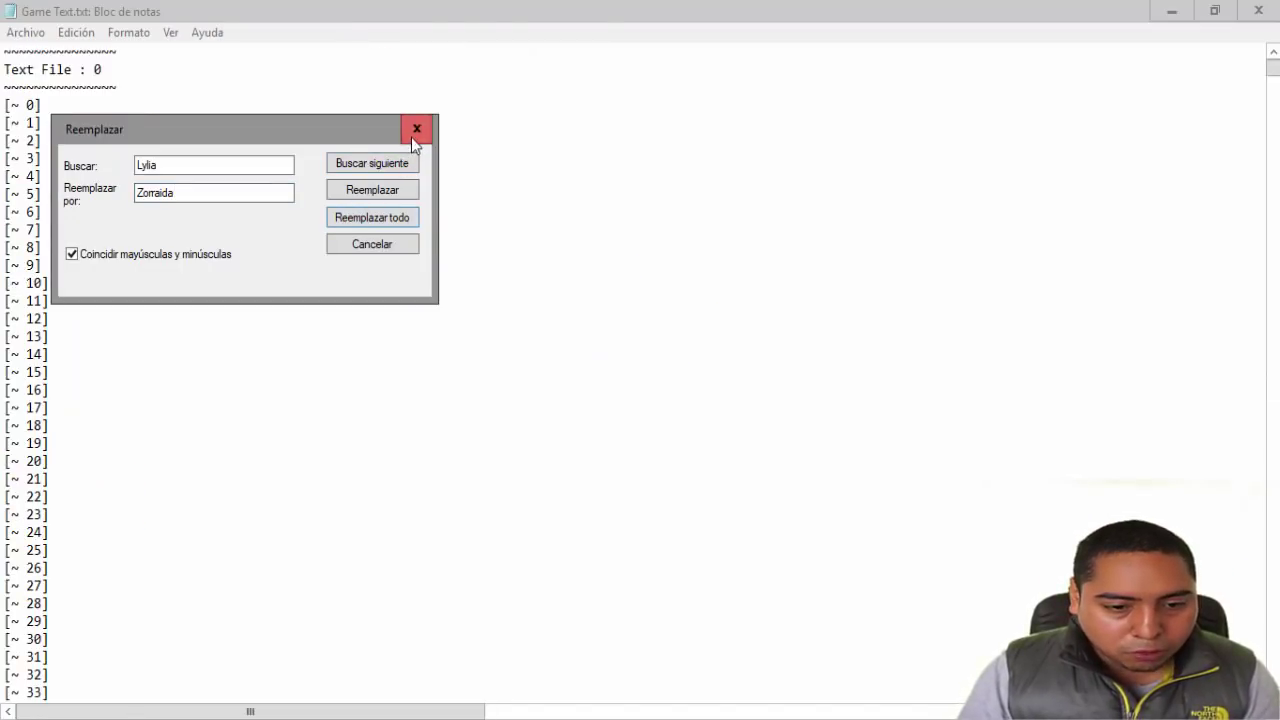
click(414, 131)
Step: Check the replacement by searching the text for "Lylia" and for "Zorraida", and look over the entries around the name in Text File 63
click(76, 33)
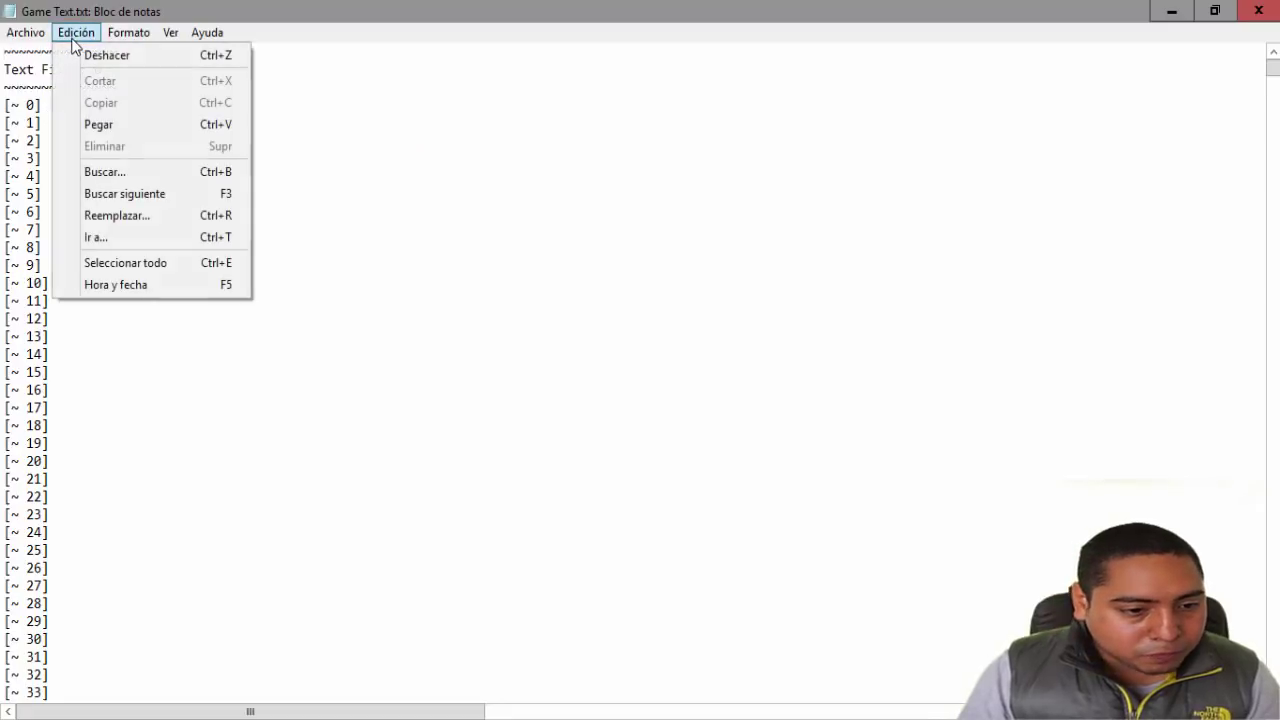
click(98, 171)
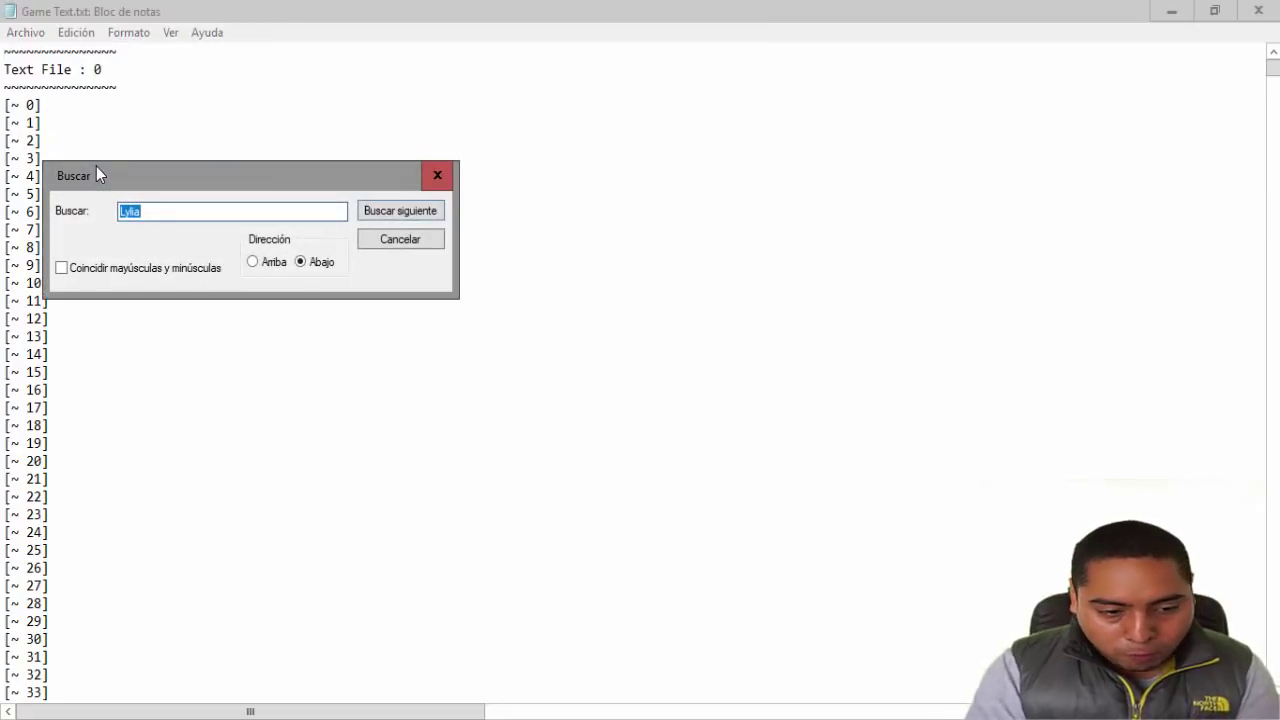
click(366, 215)
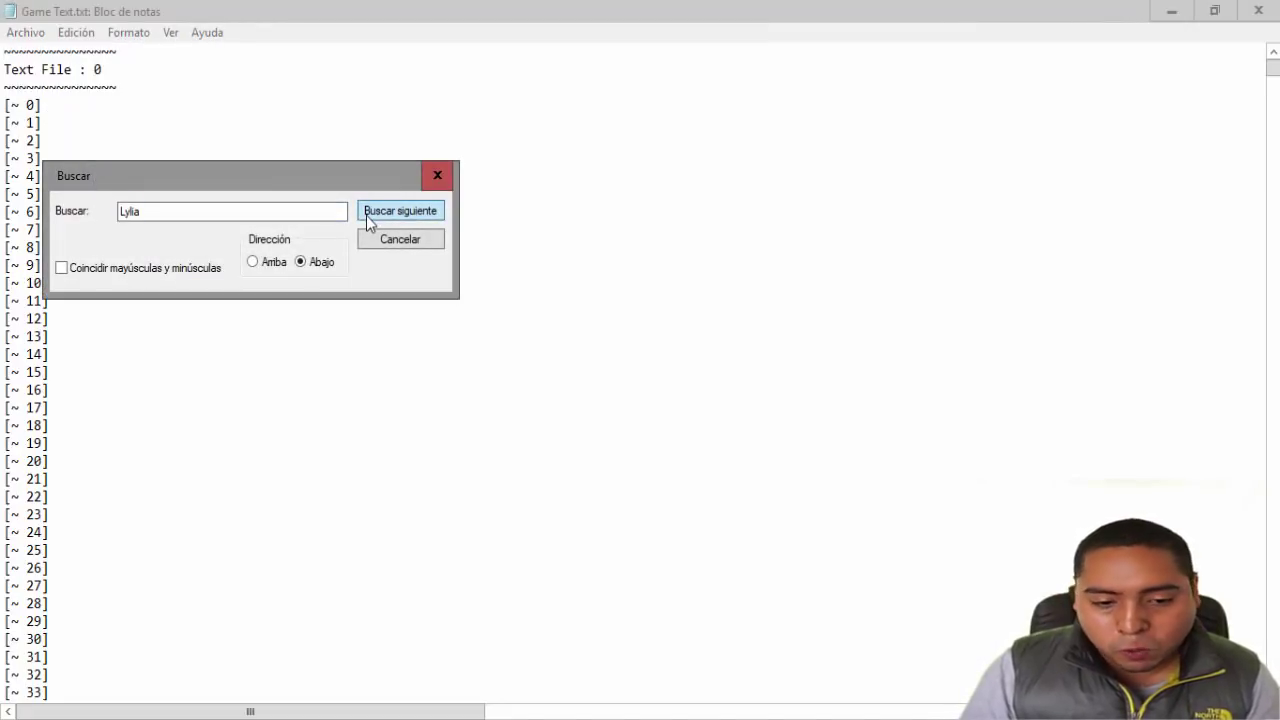
click(711, 447)
double_click(203, 214)
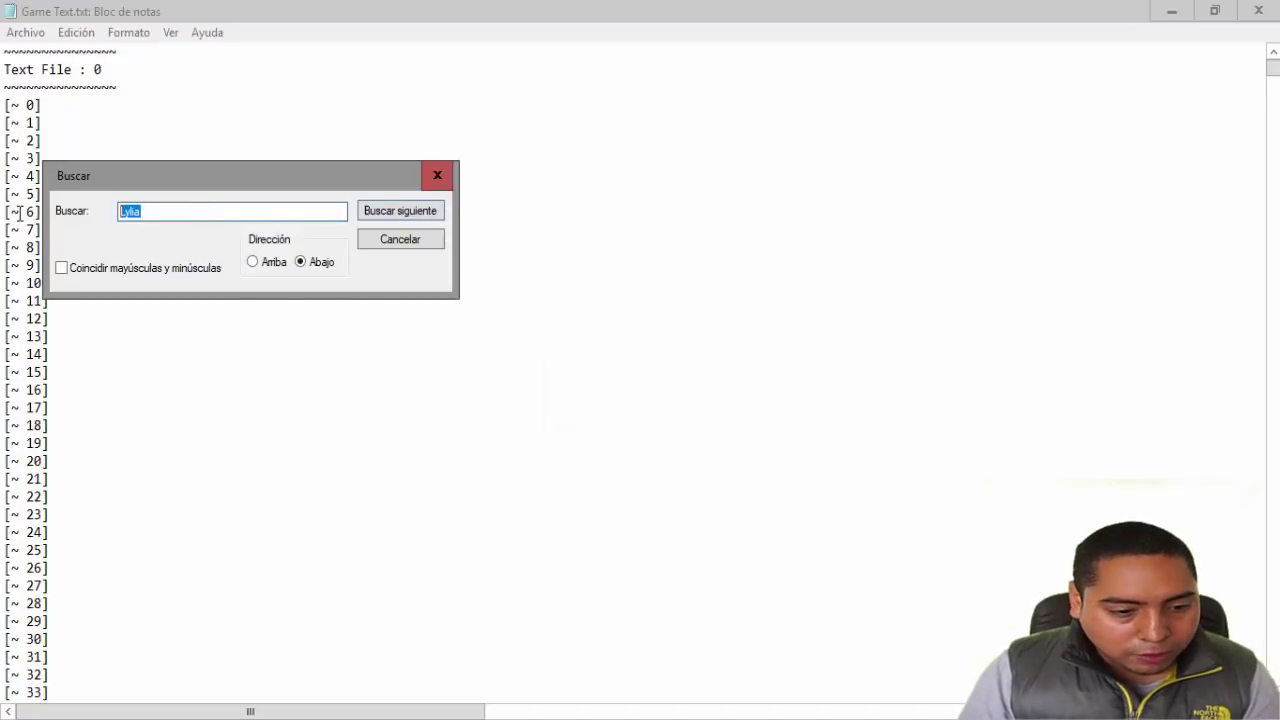
text(Zorraida)
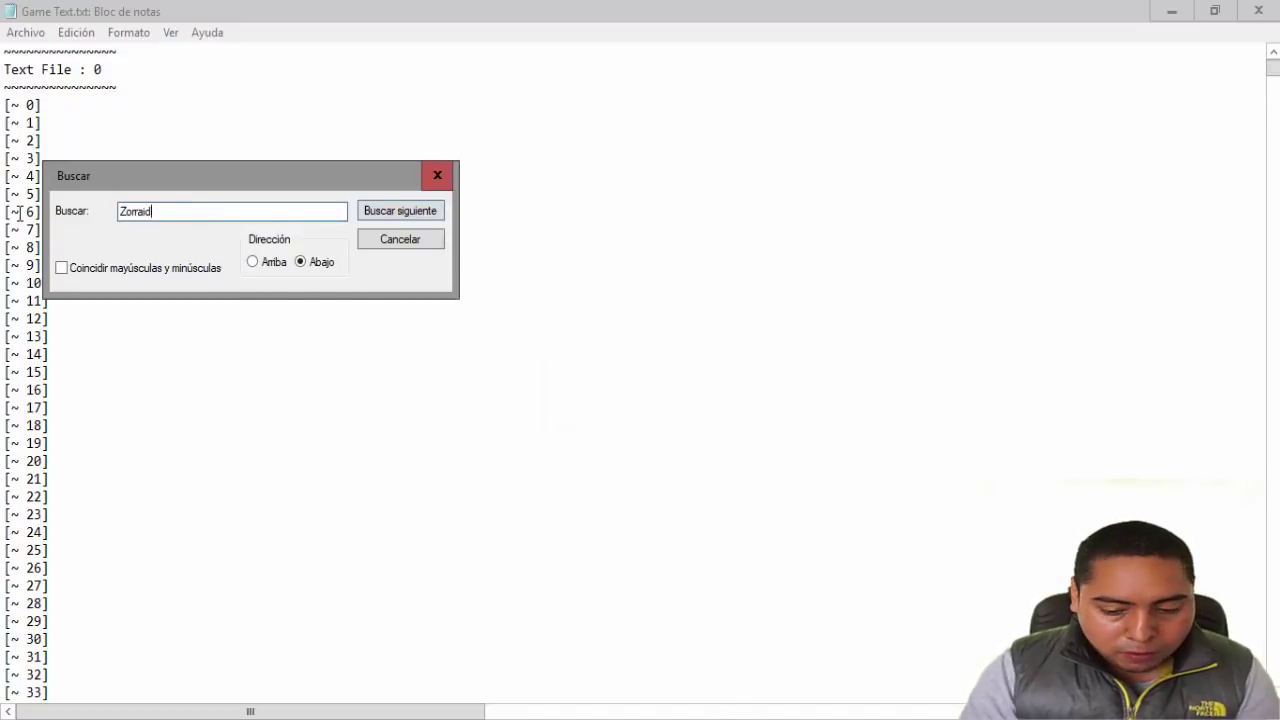
click(360, 210)
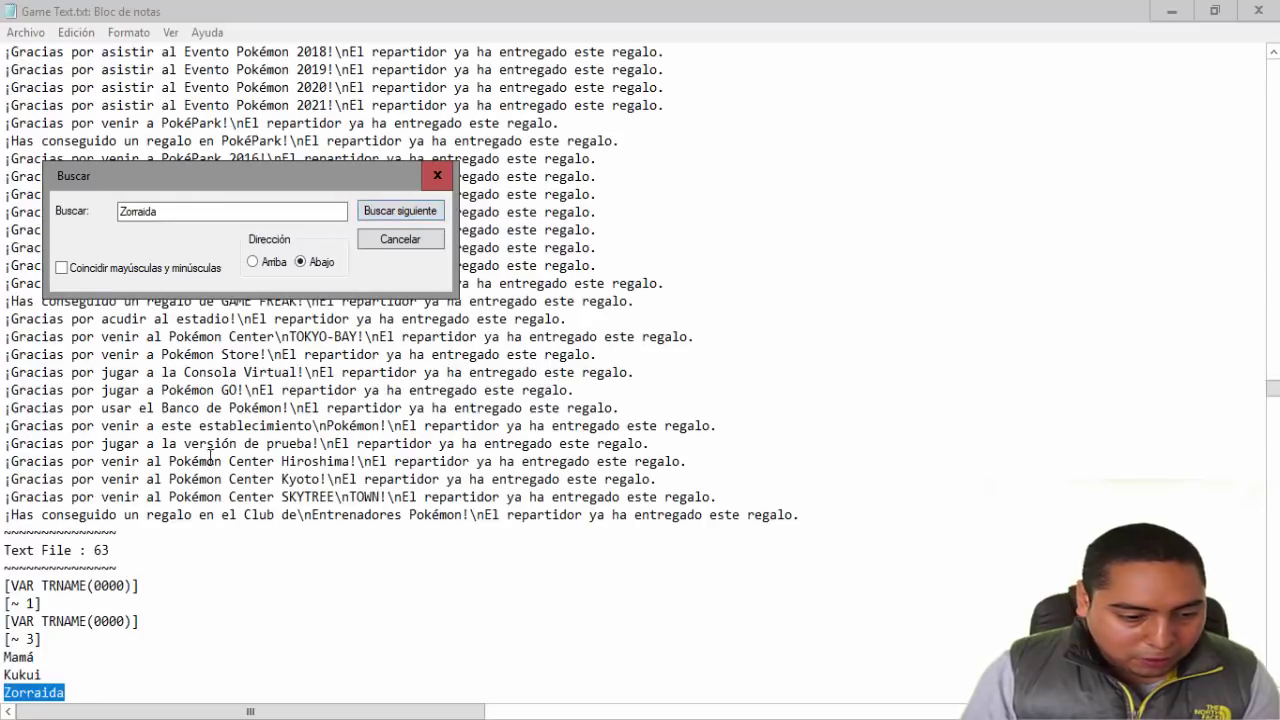
click(437, 177)
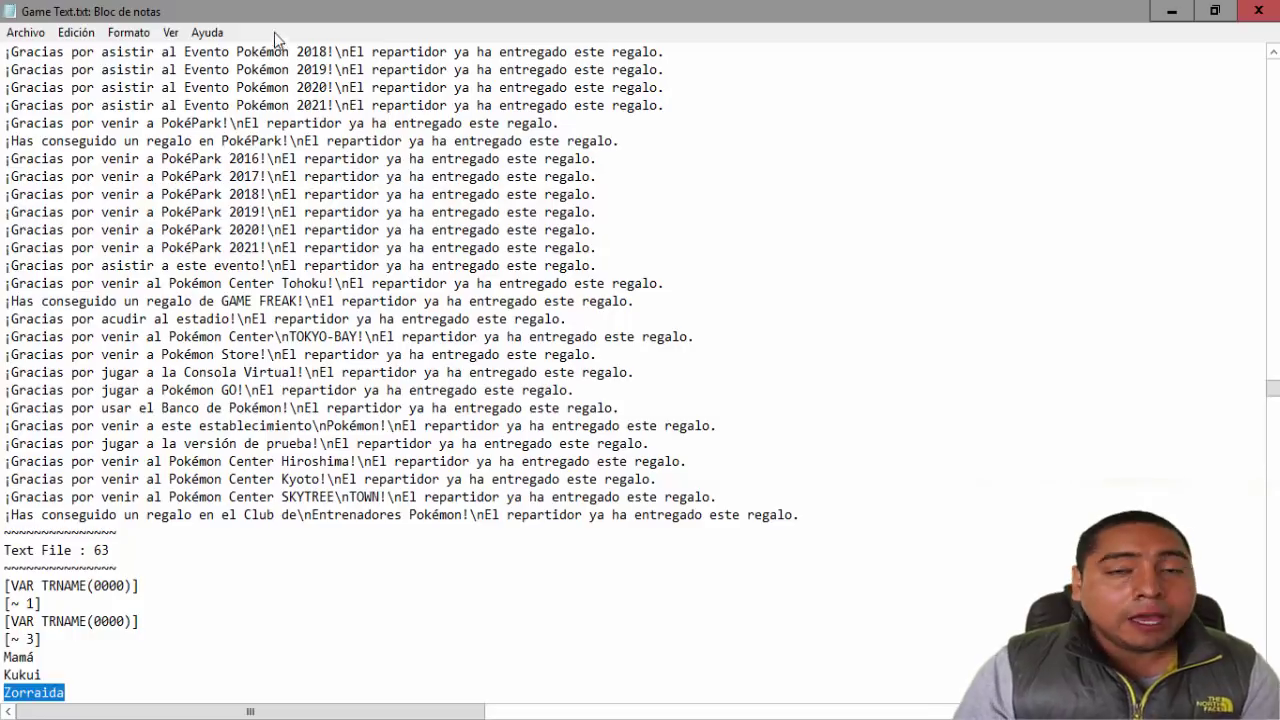
scroll(272, 212, up, 9)
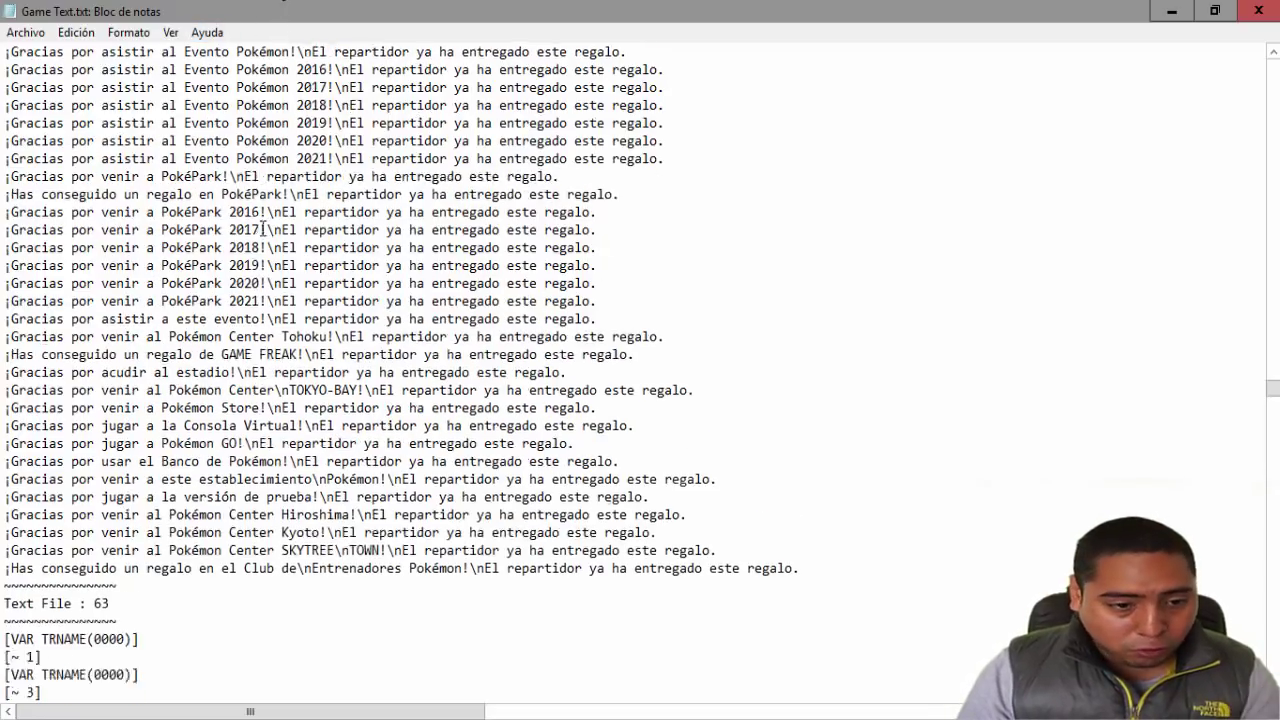
scroll(263, 232, up, 4)
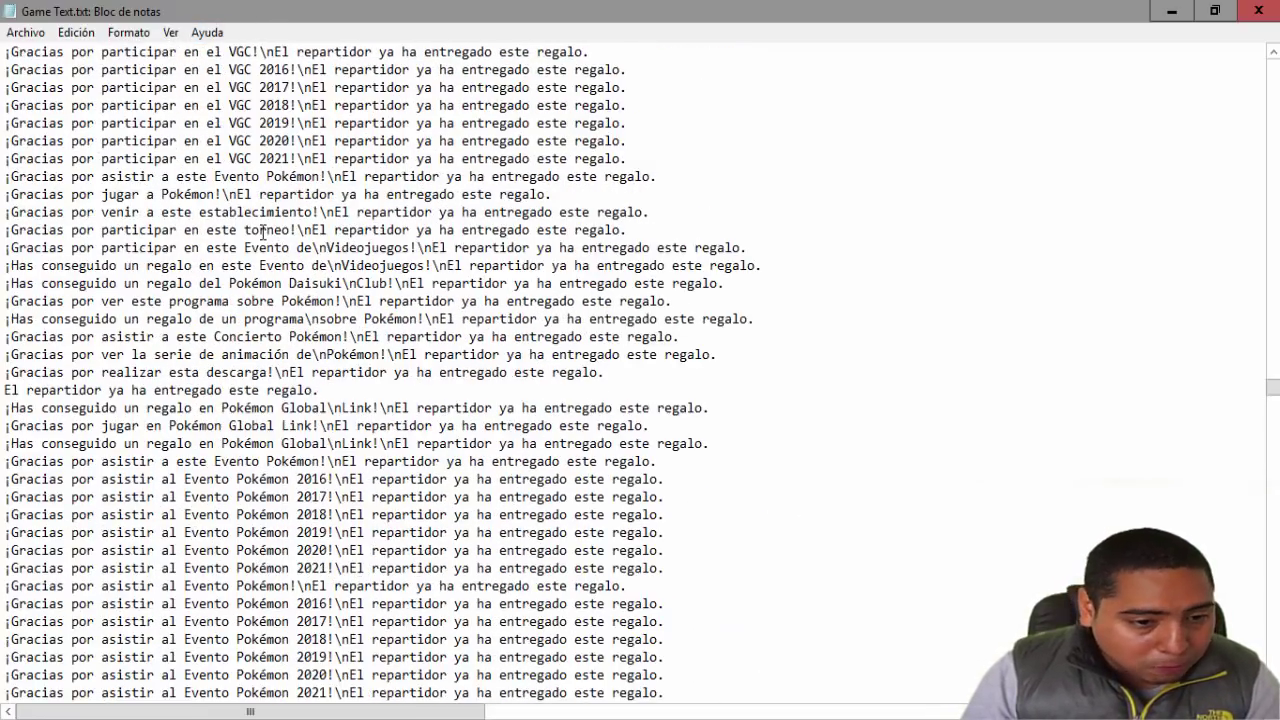
scroll(263, 232, down, 8)
scroll(263, 318, down, 18)
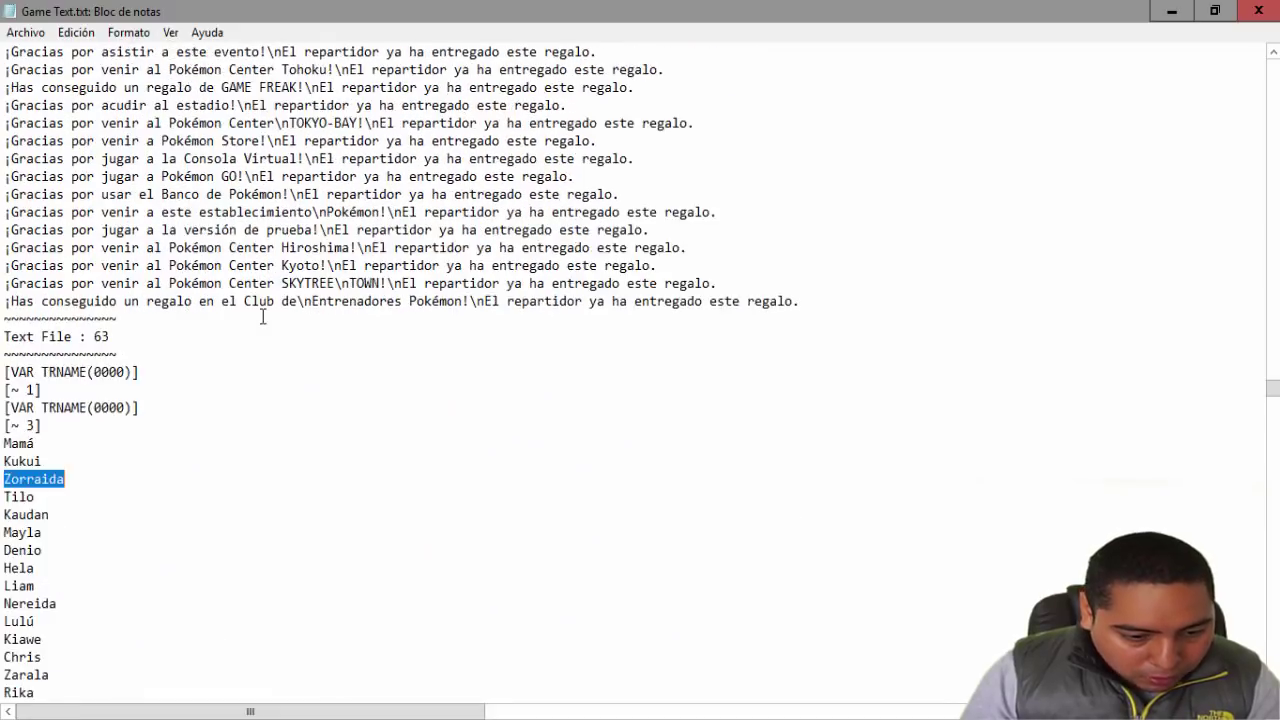
Step: Look back through the gift delivery messages above Text File 63, up to the start of Text File 62
scroll(263, 316, up, 6)
scroll(263, 316, up, 13)
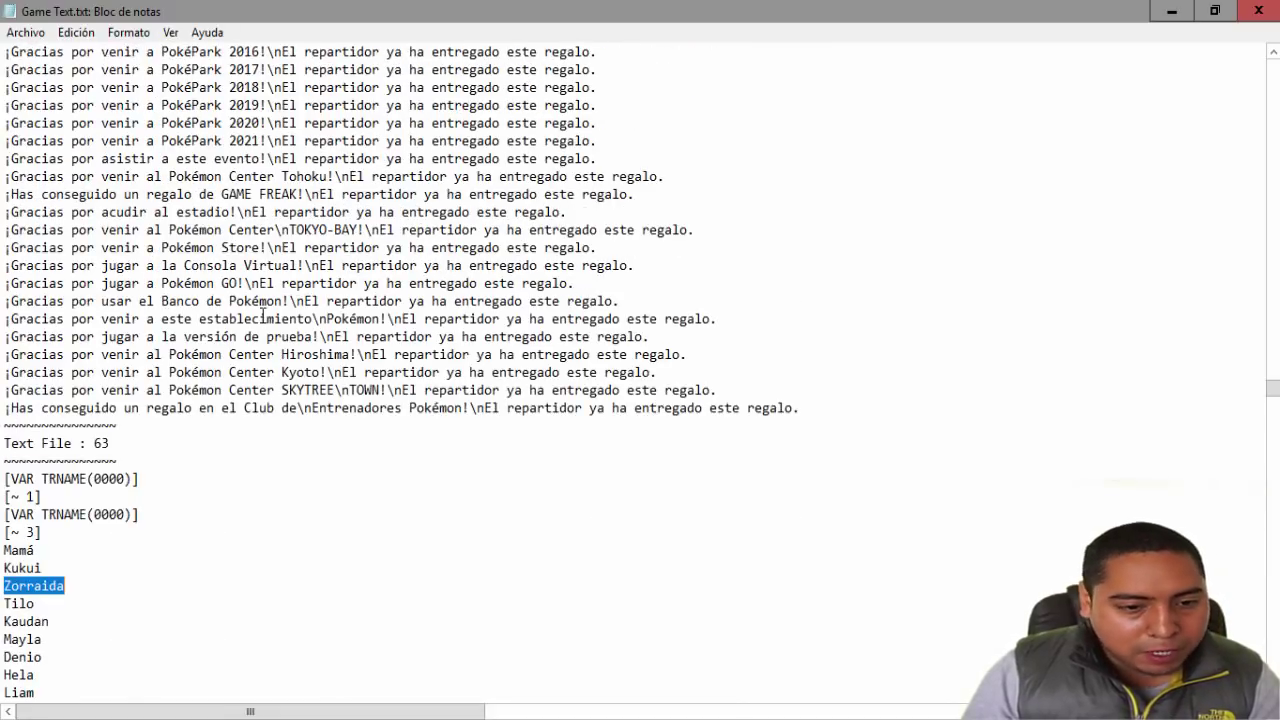
scroll(263, 300, up, 19)
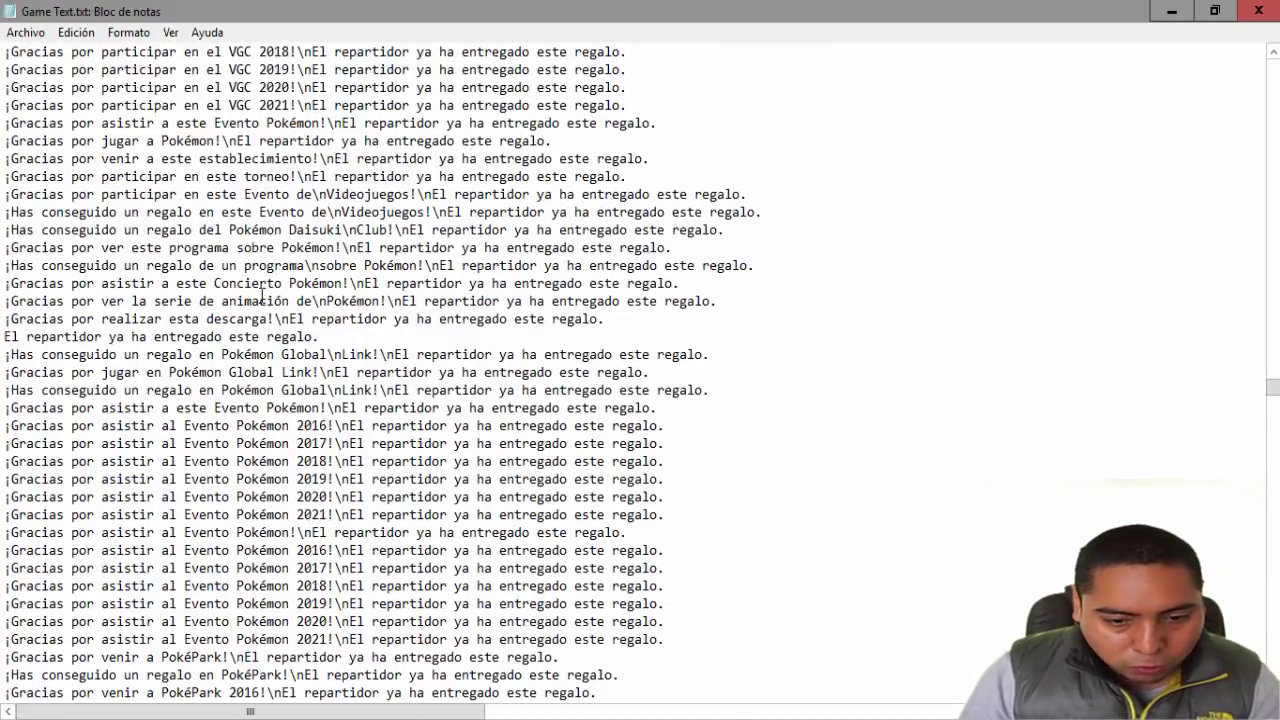
scroll(263, 296, up, 8)
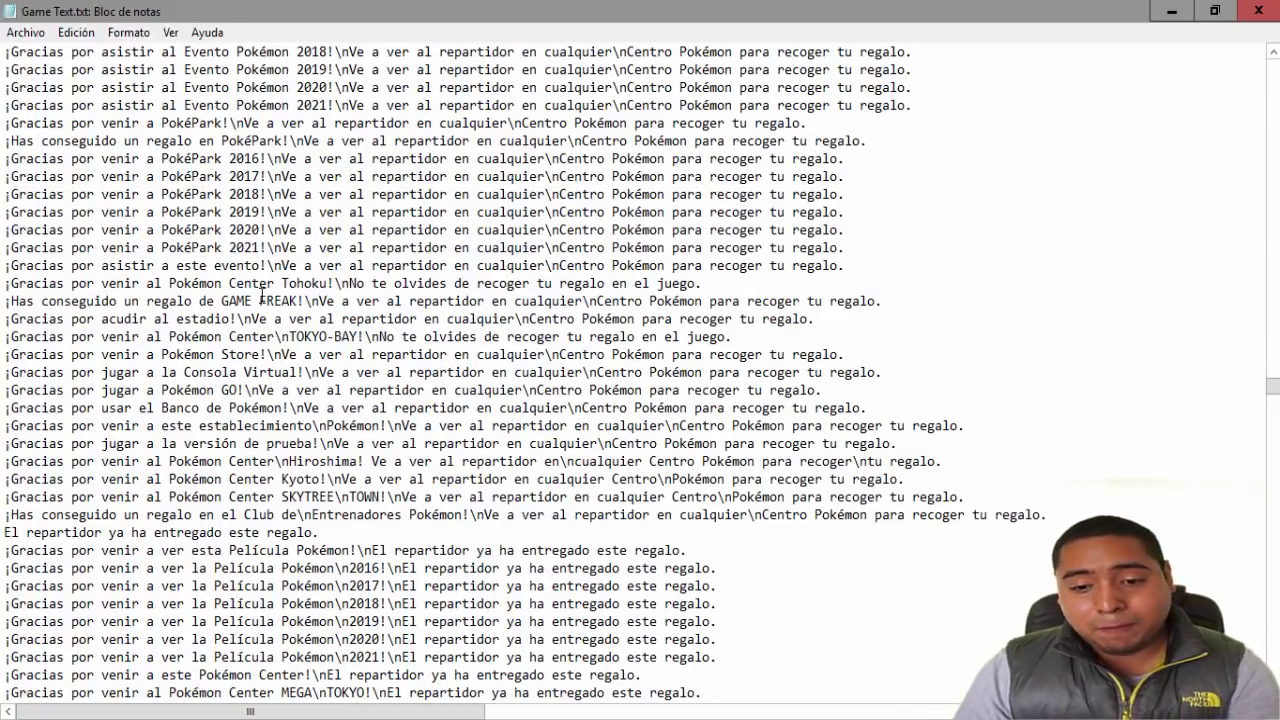
scroll(263, 295, up, 13)
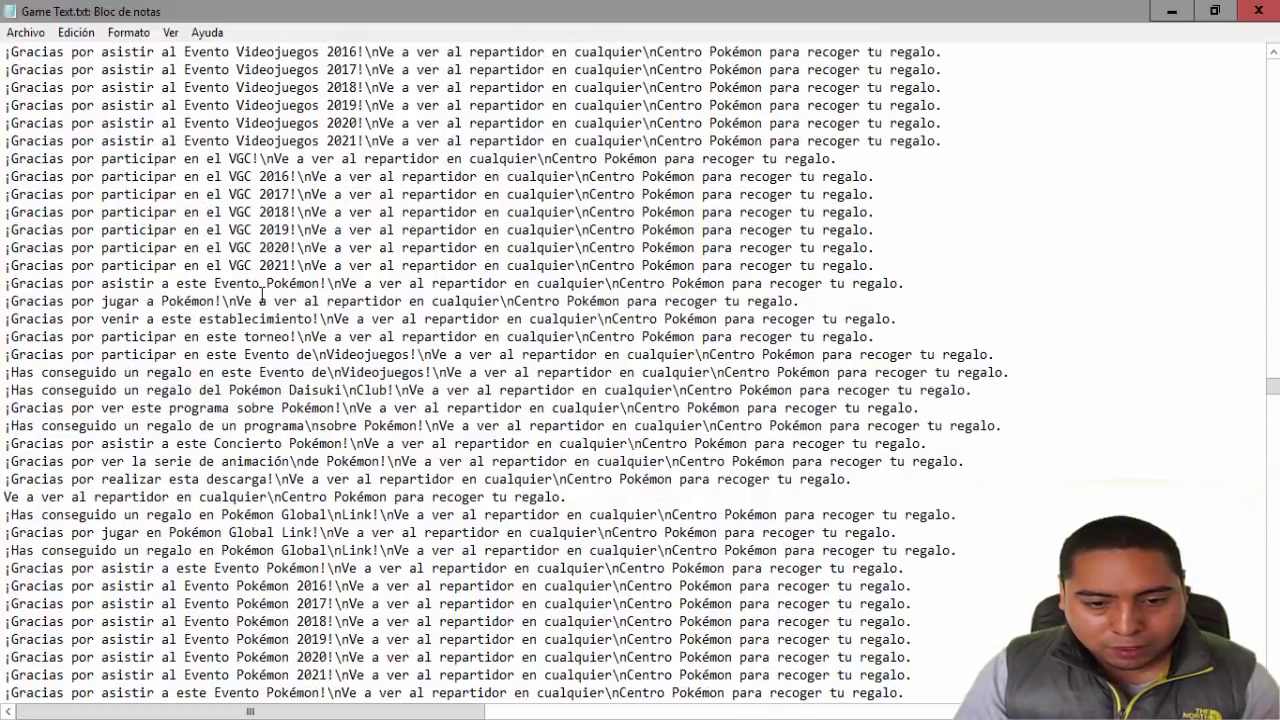
scroll(263, 295, up, 2)
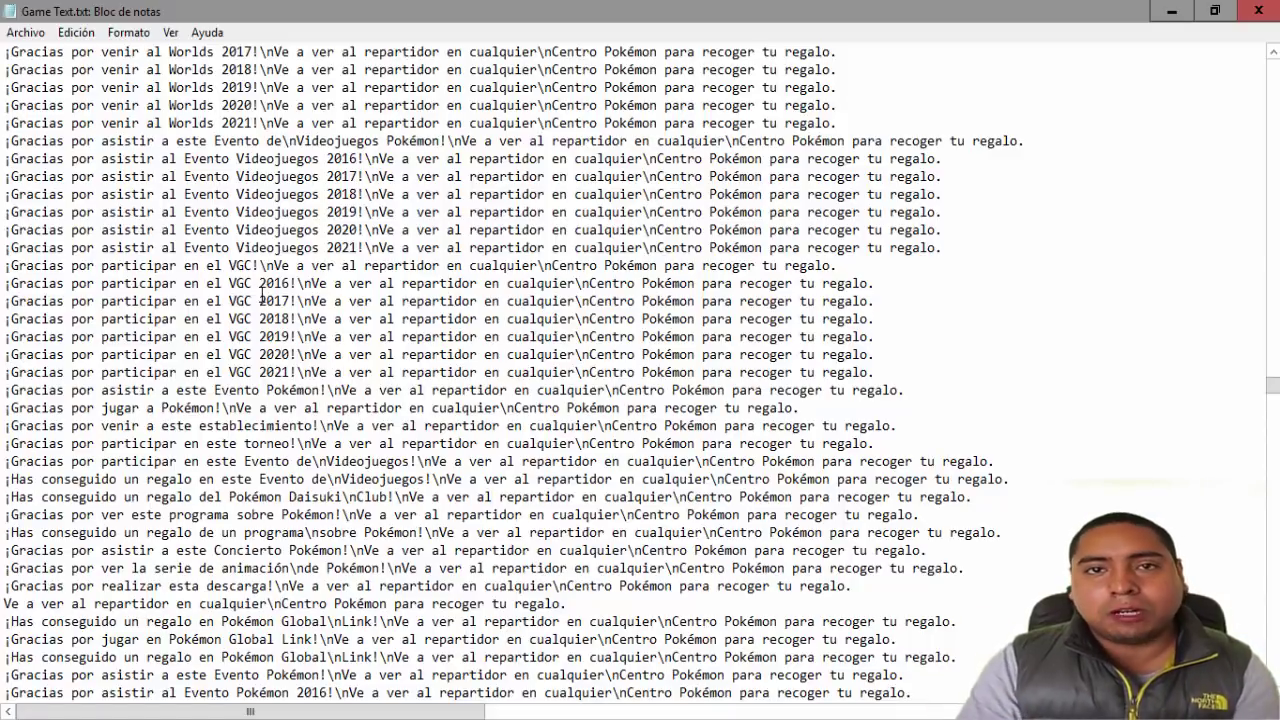
scroll(403, 522, up, 12)
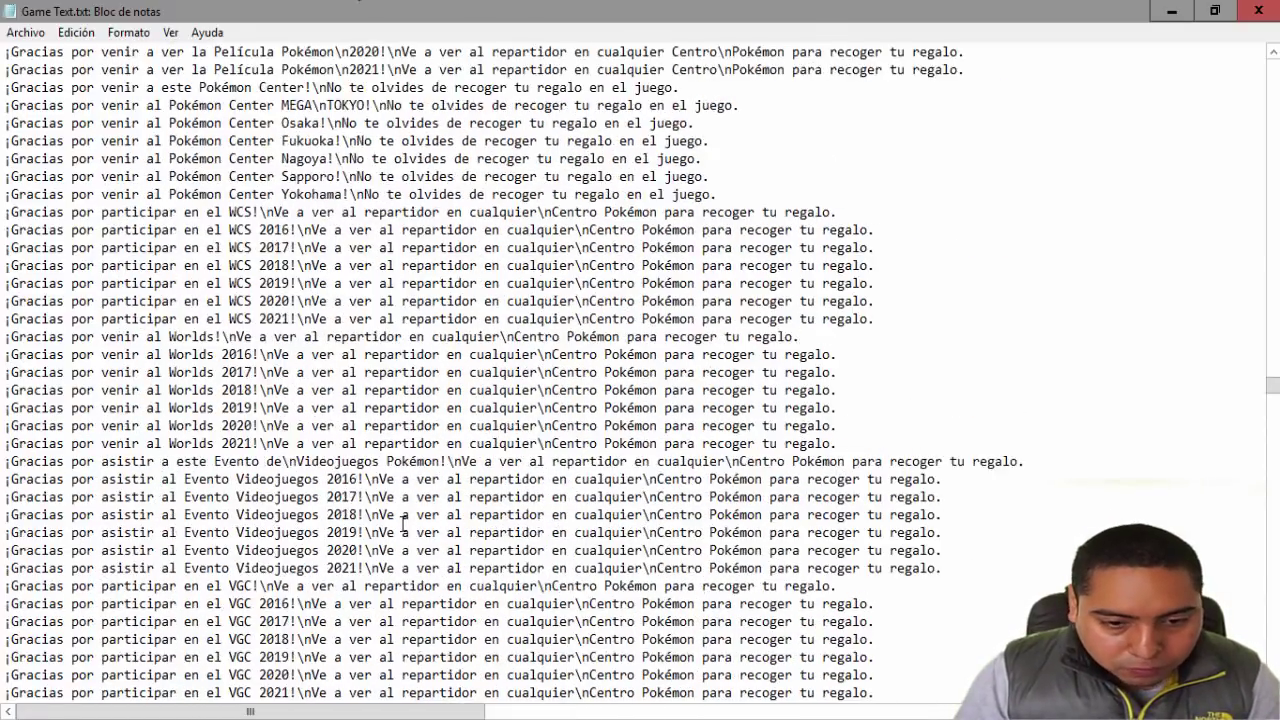
scroll(403, 522, up, 2)
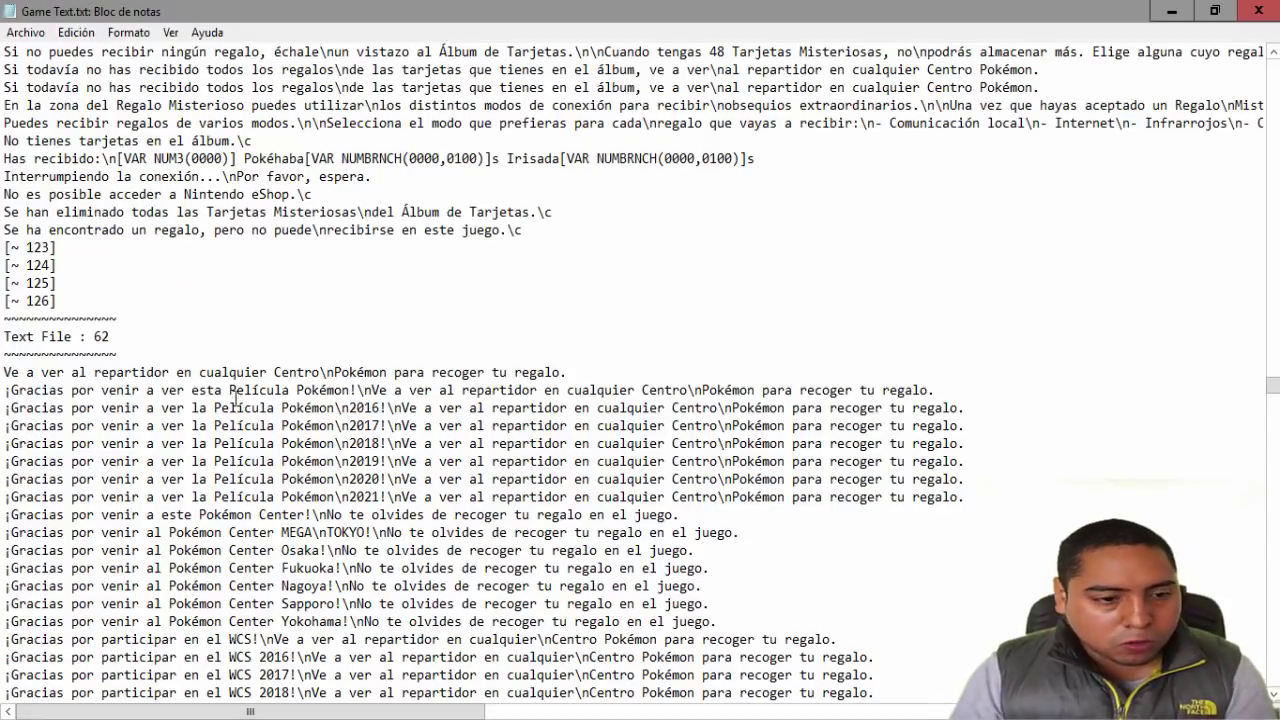
Step: Search the game text downwards from Text File 62 for "litten", ignoring case
click(75, 32)
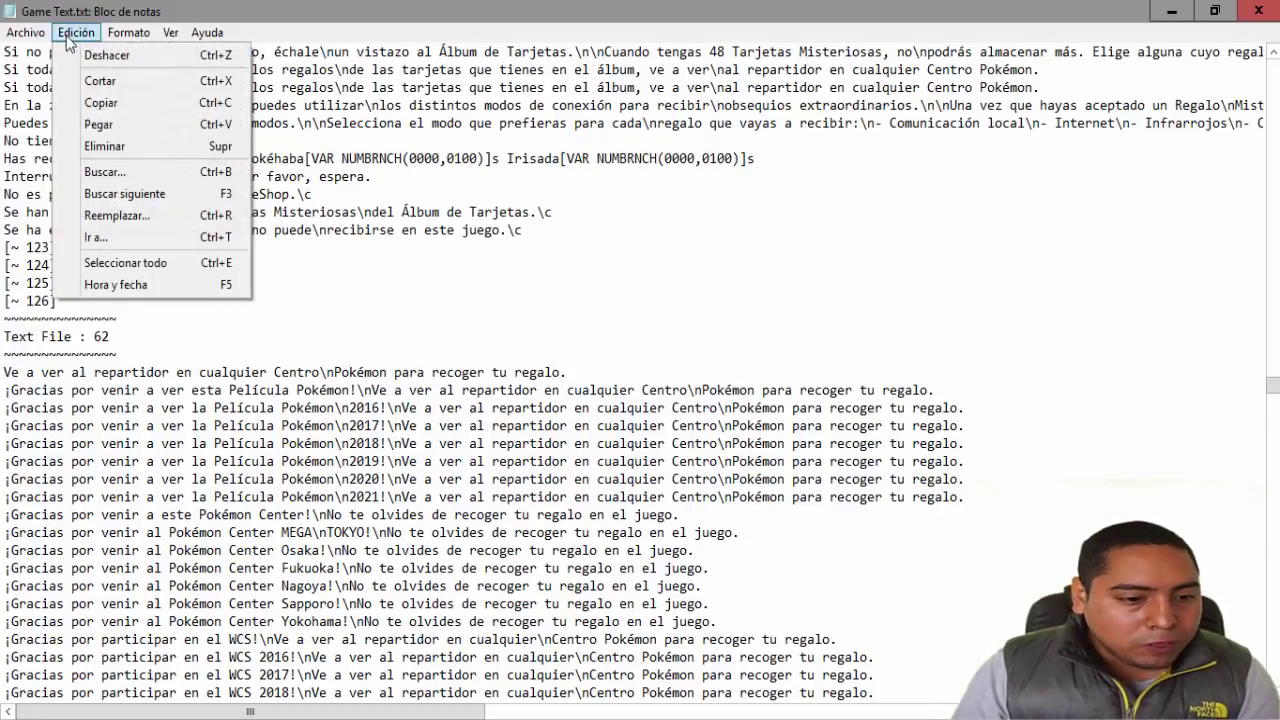
click(98, 174)
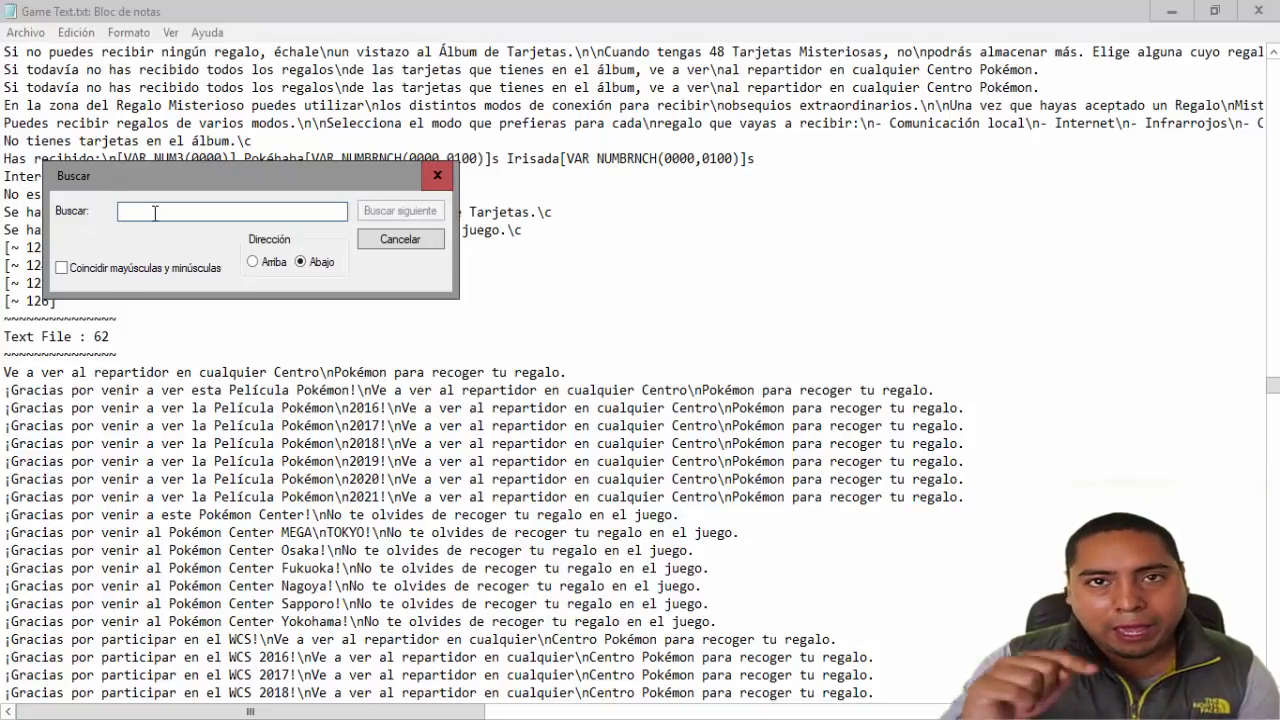
text(litten)
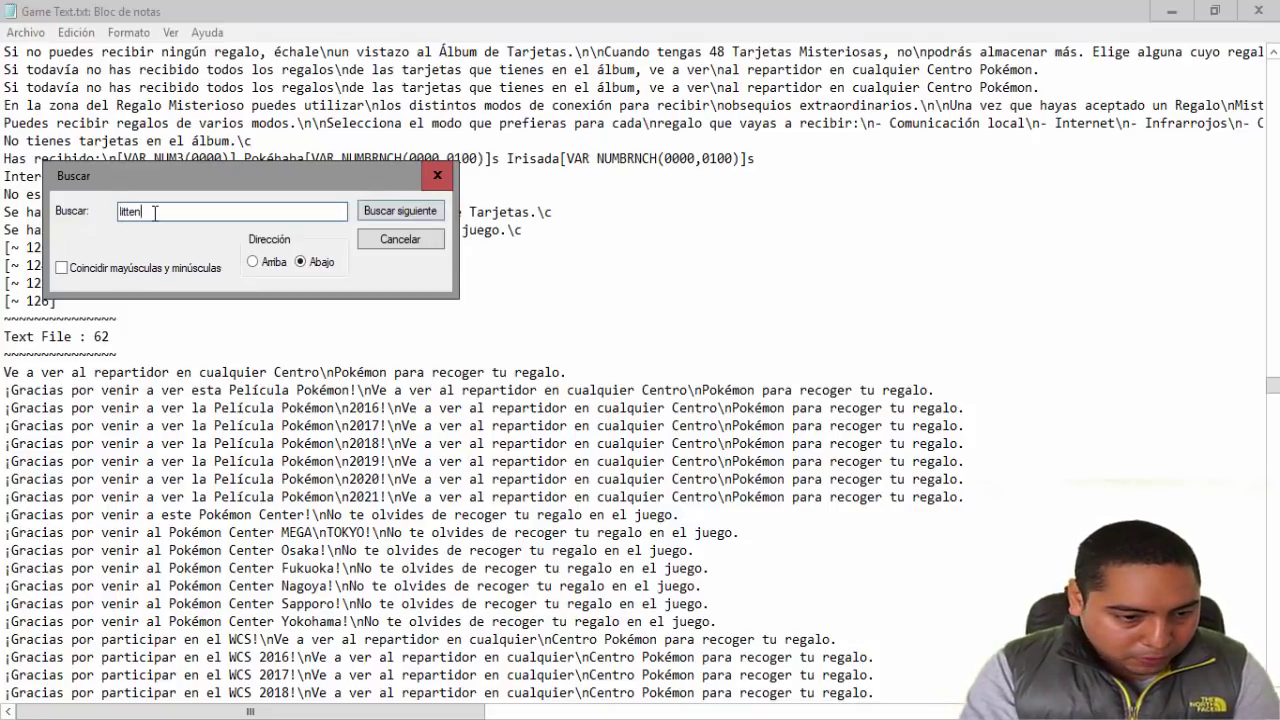
key(Return)
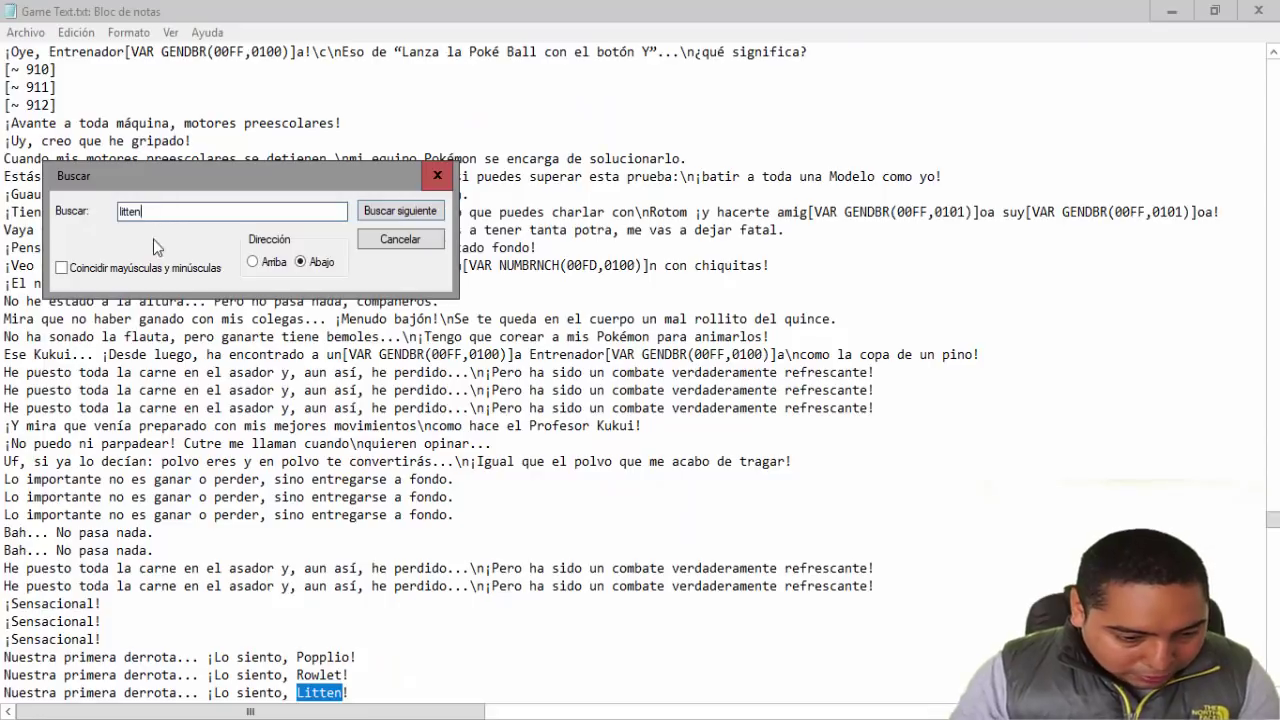
Step: Repeat the "litten" search from the beginning of the game text through all its occurrences, and close the search
drag(1272, 520, 1065, 58)
click(724, 105)
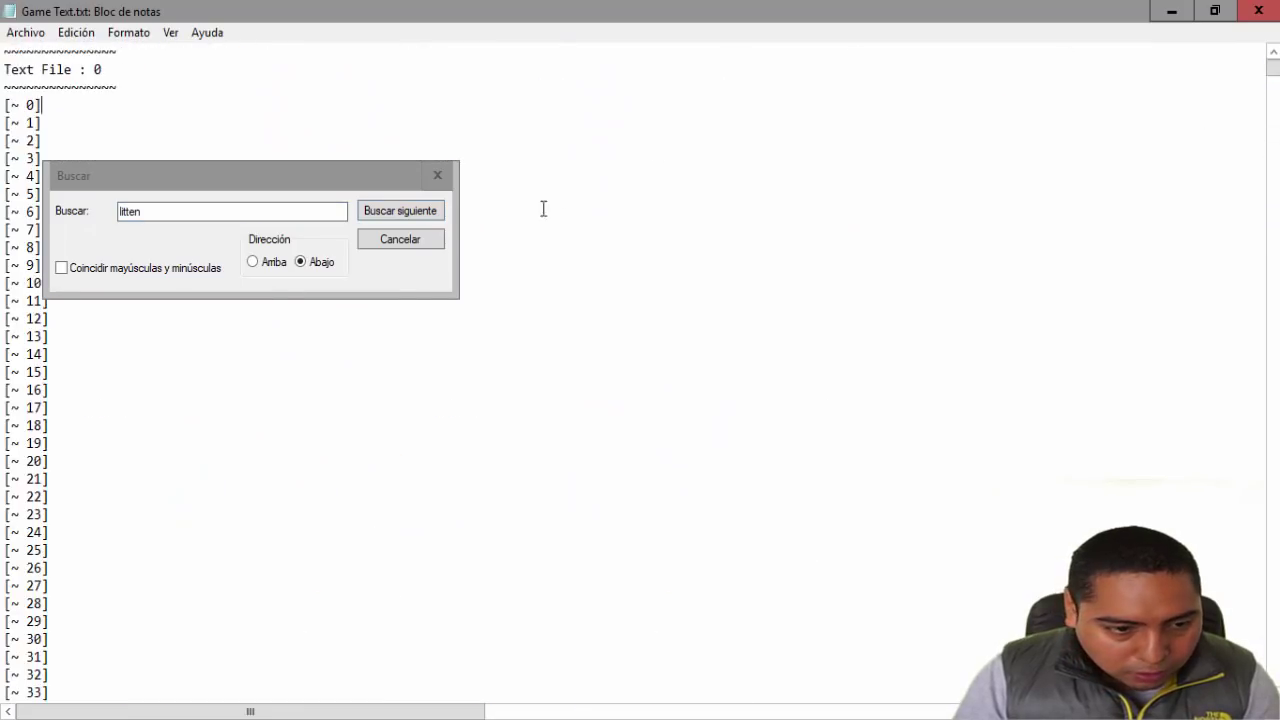
click(434, 214)
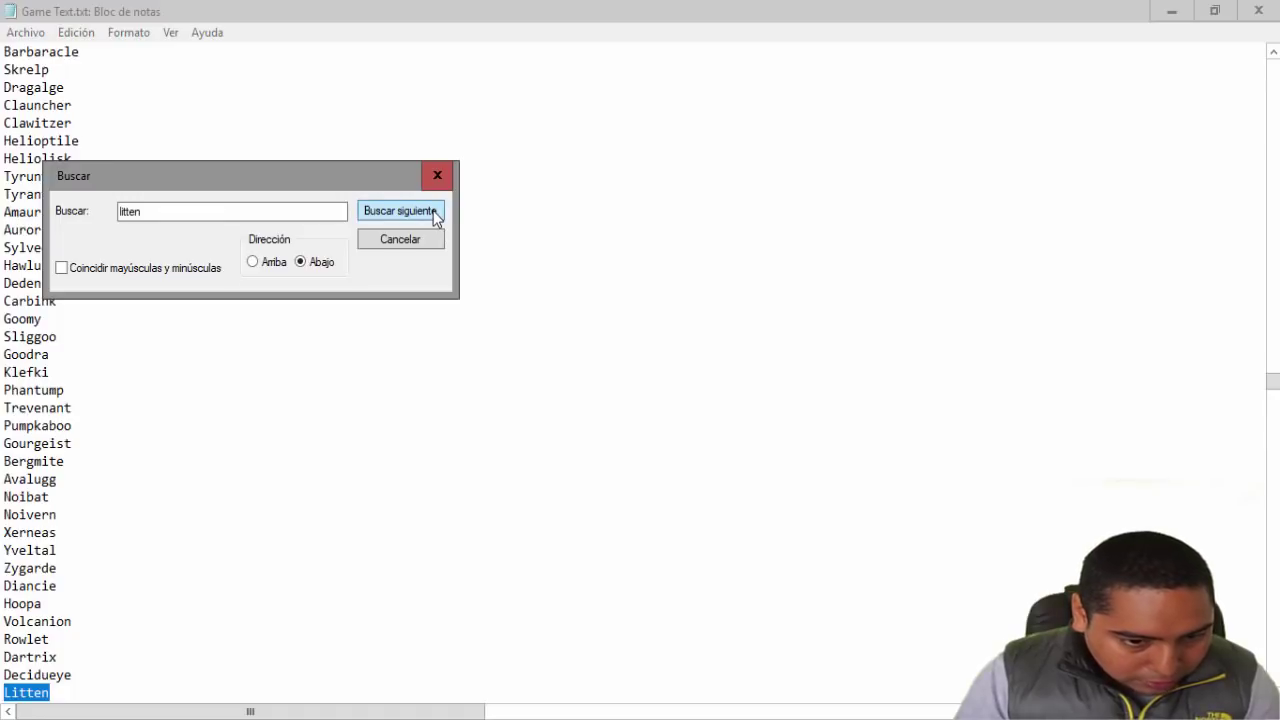
click(434, 214)
click(436, 214)
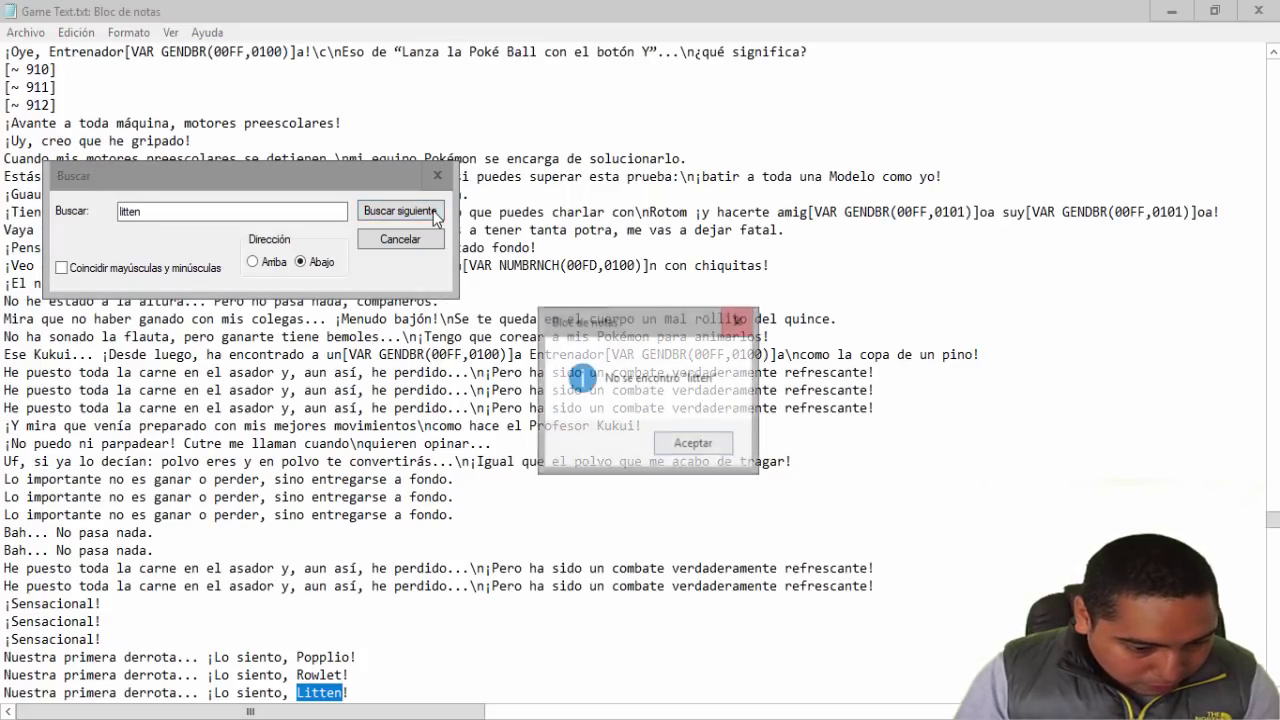
click(689, 443)
click(436, 177)
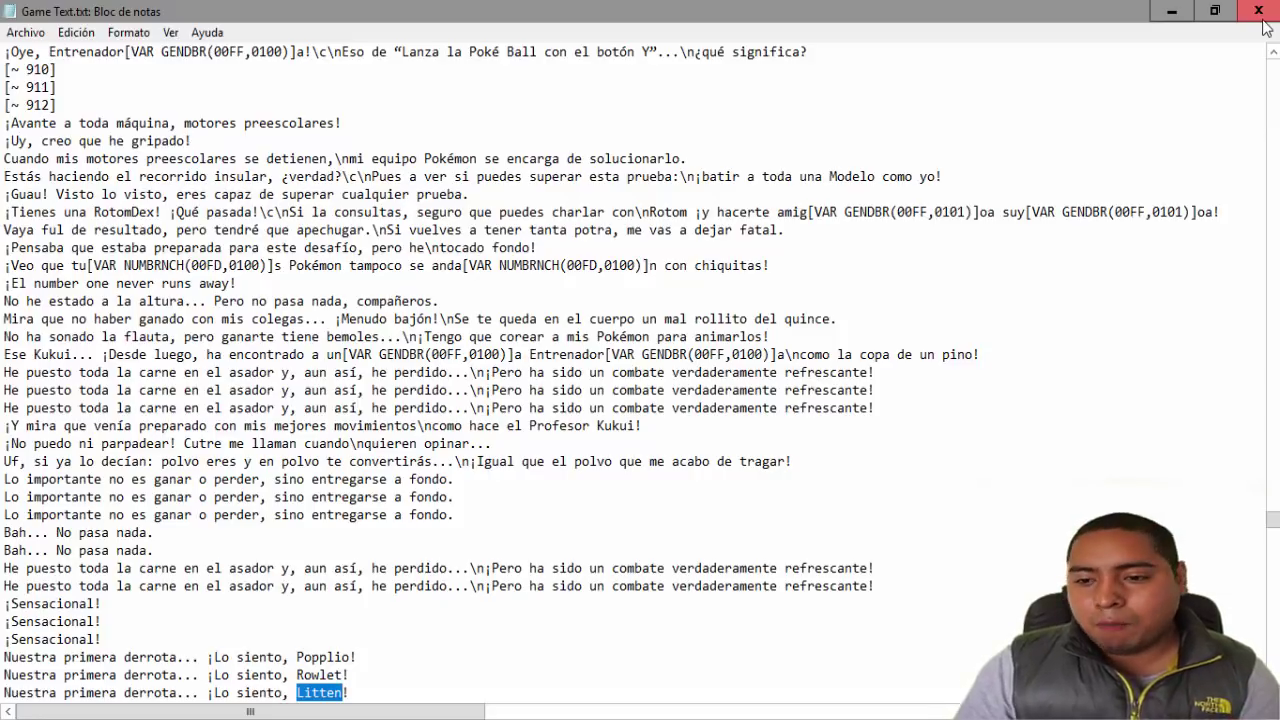
Step: Save the edited Game Text.txt and close it
click(25, 32)
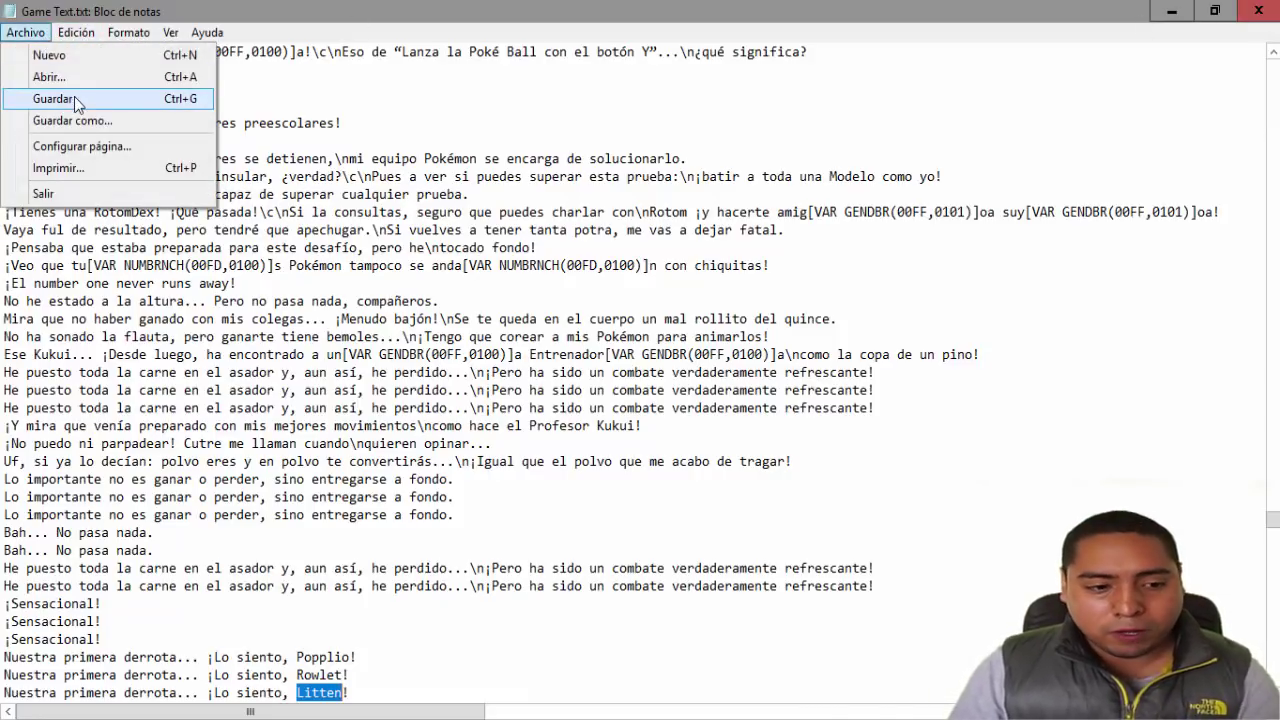
click(74, 99)
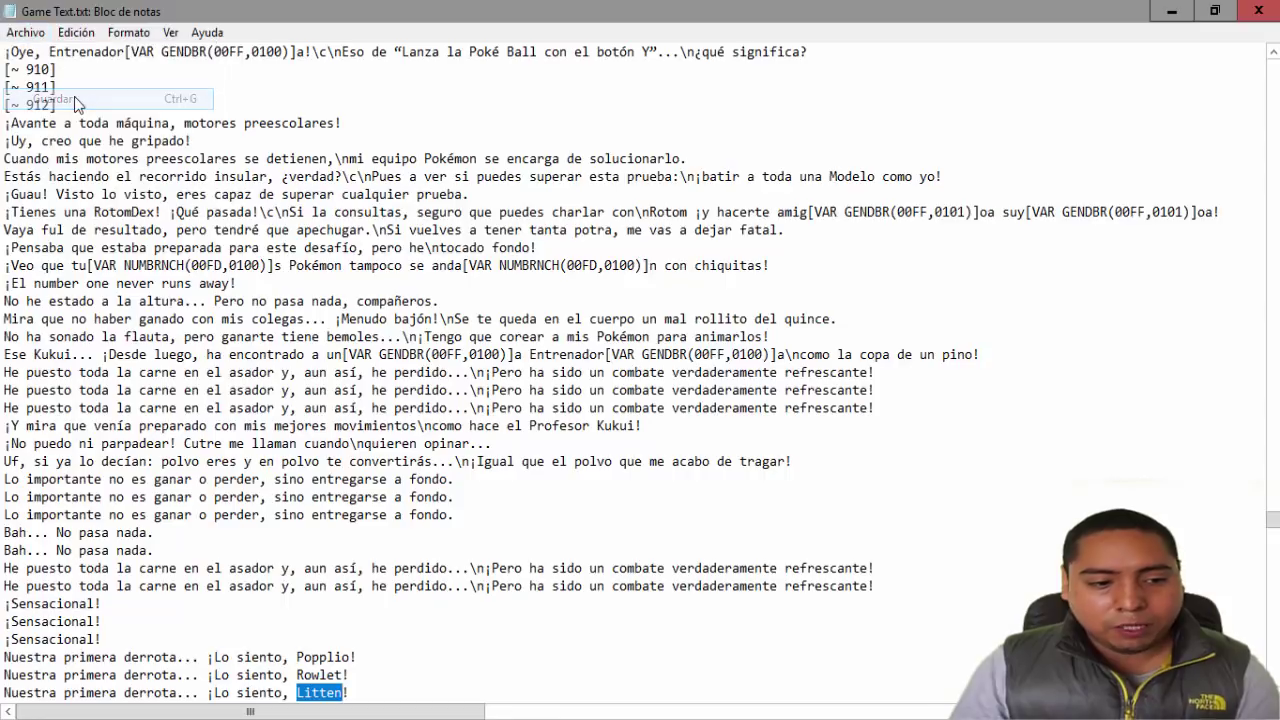
click(1260, 12)
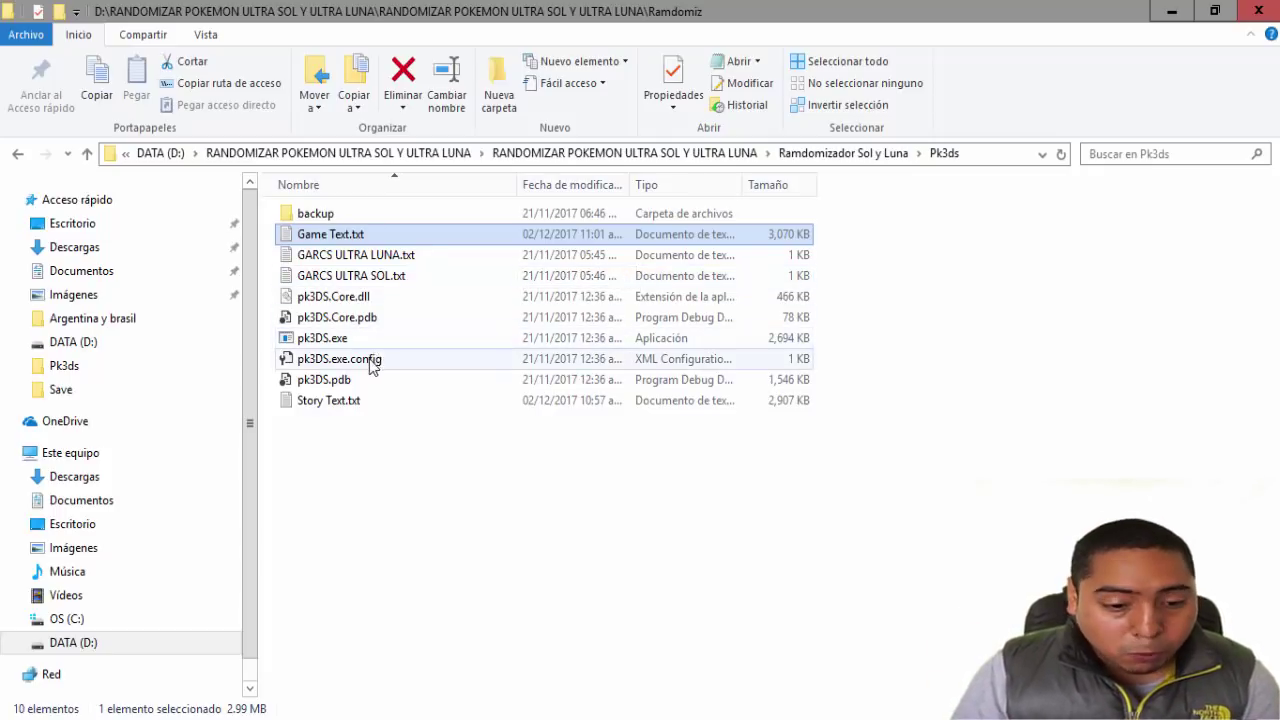
Step: Open Story Text.txt in a maximized window and search it downwards for every occurrence of "de fuego"
double_click(338, 404)
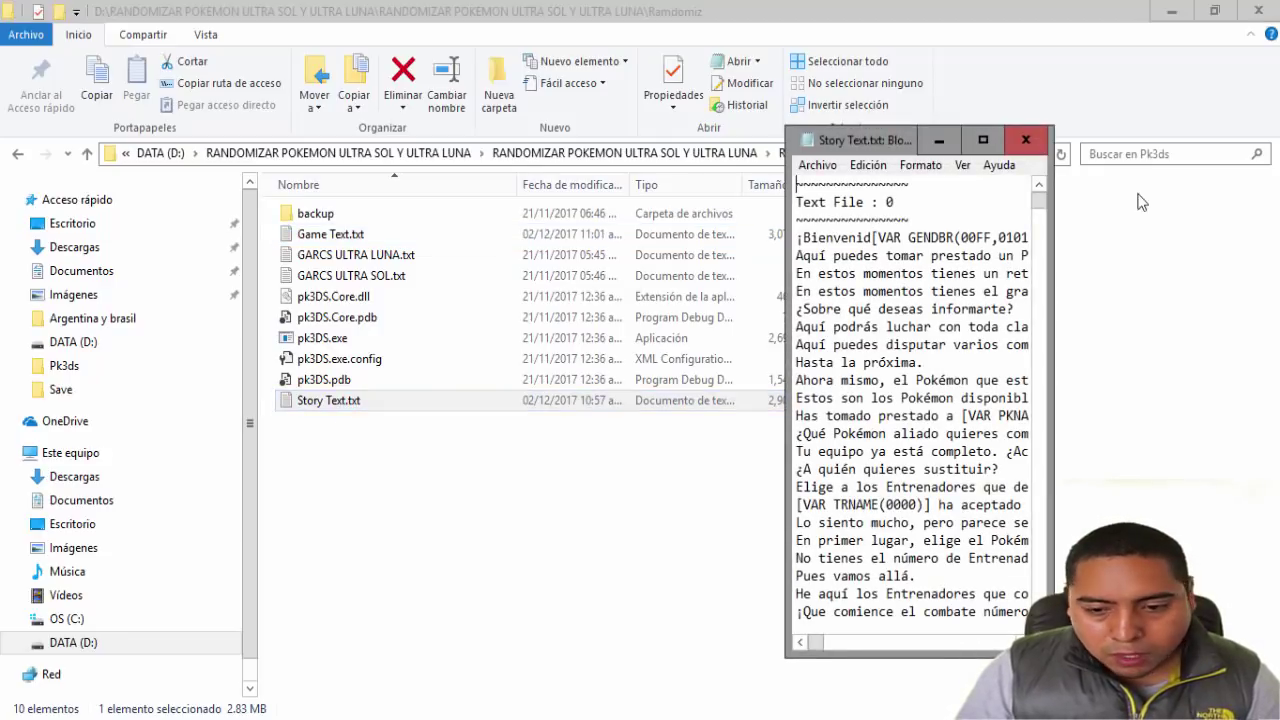
click(998, 139)
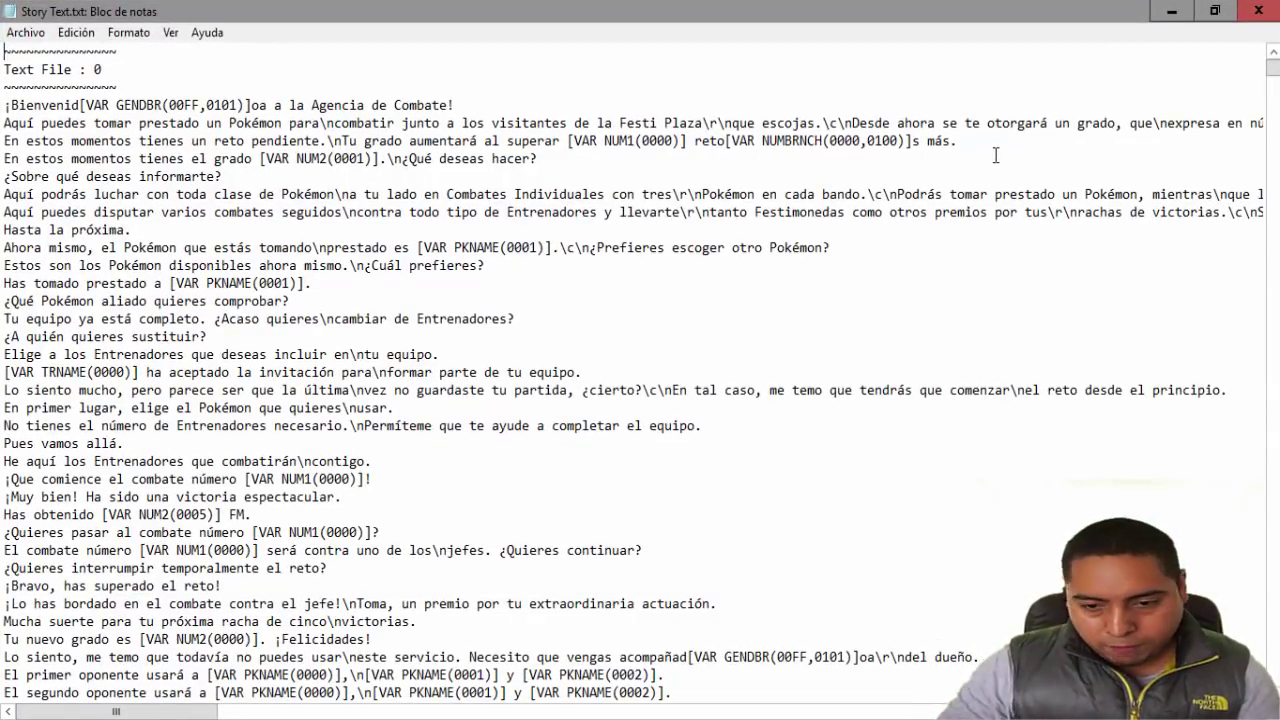
click(76, 32)
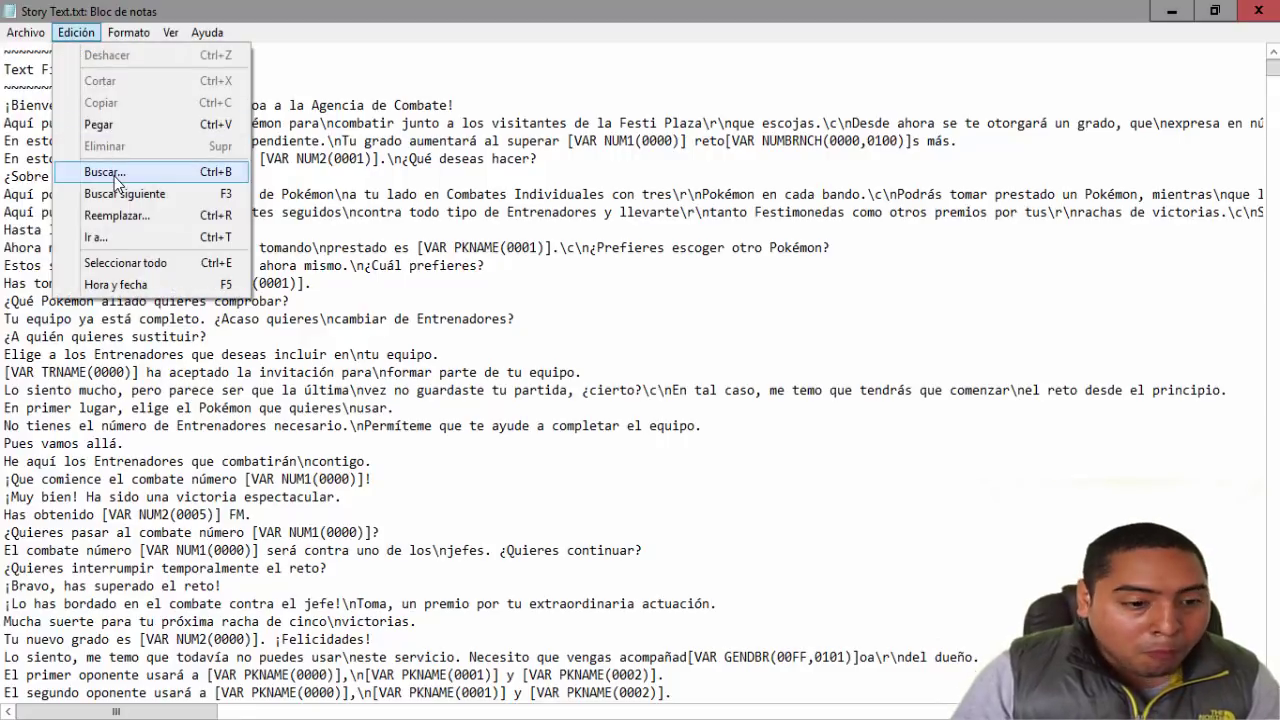
click(114, 174)
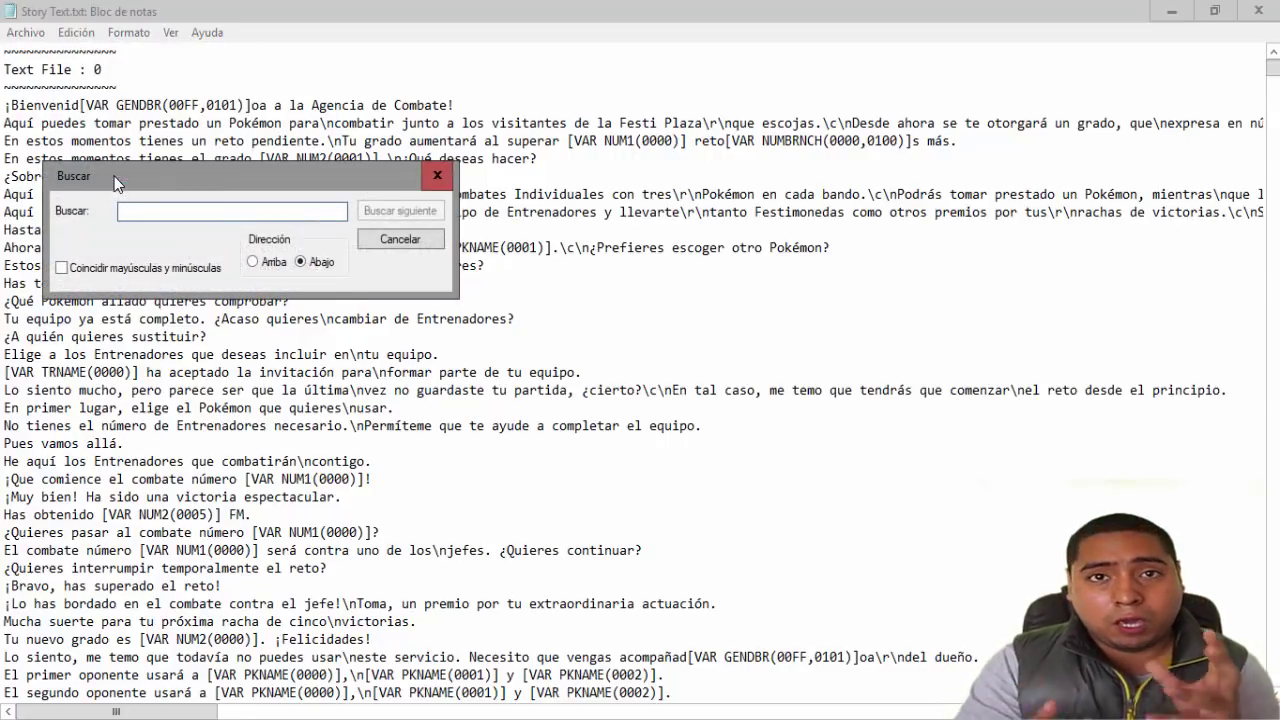
text(ll)
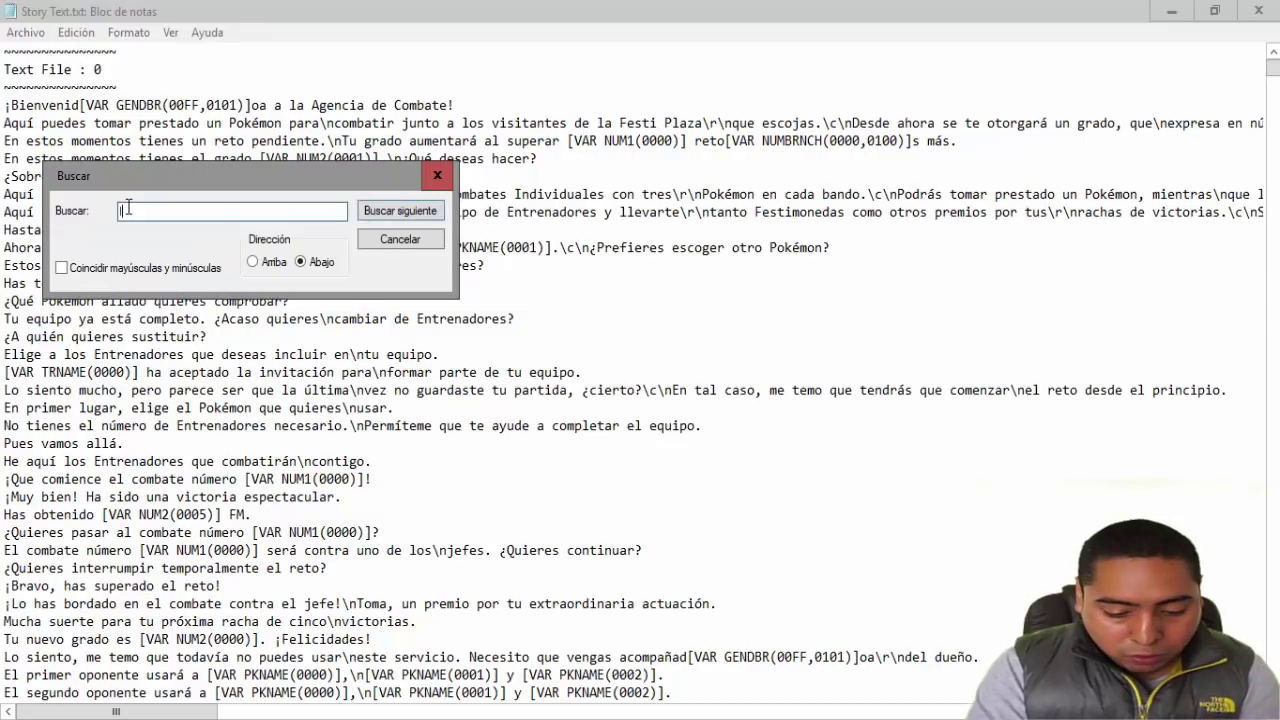
key(BackSpace)
key(BackSpace)
text(de fuego)
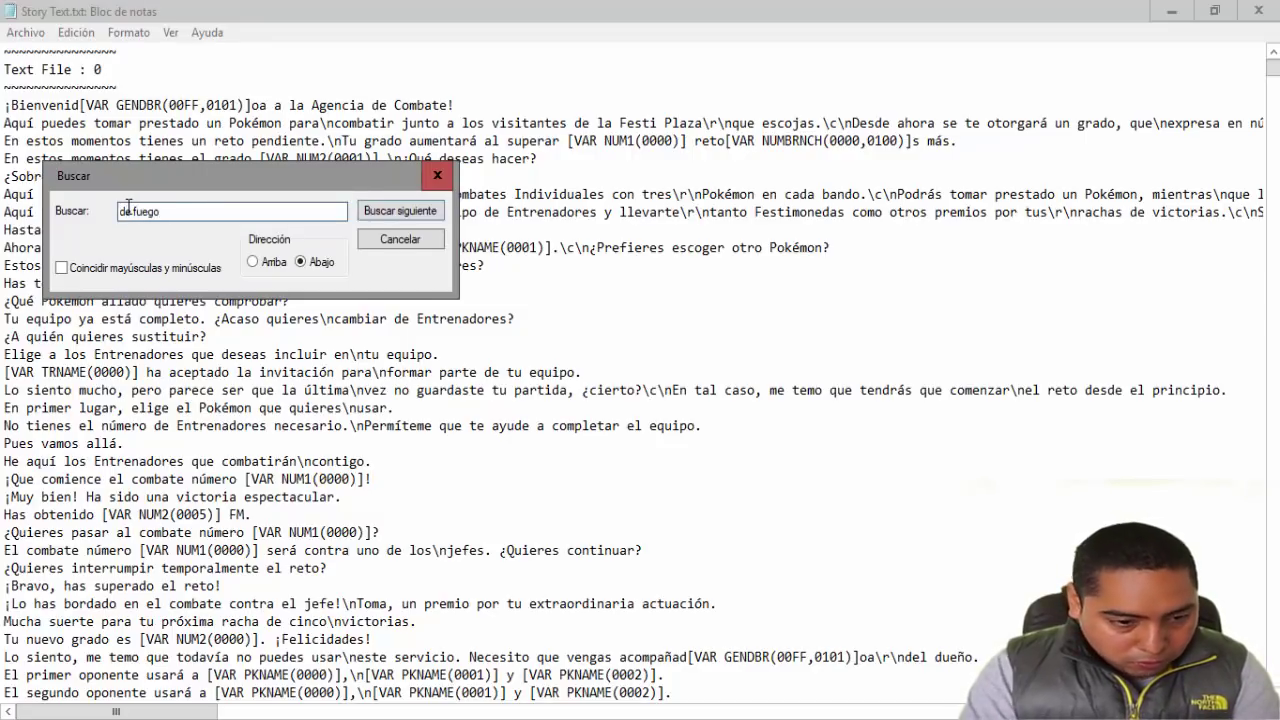
key(Return)
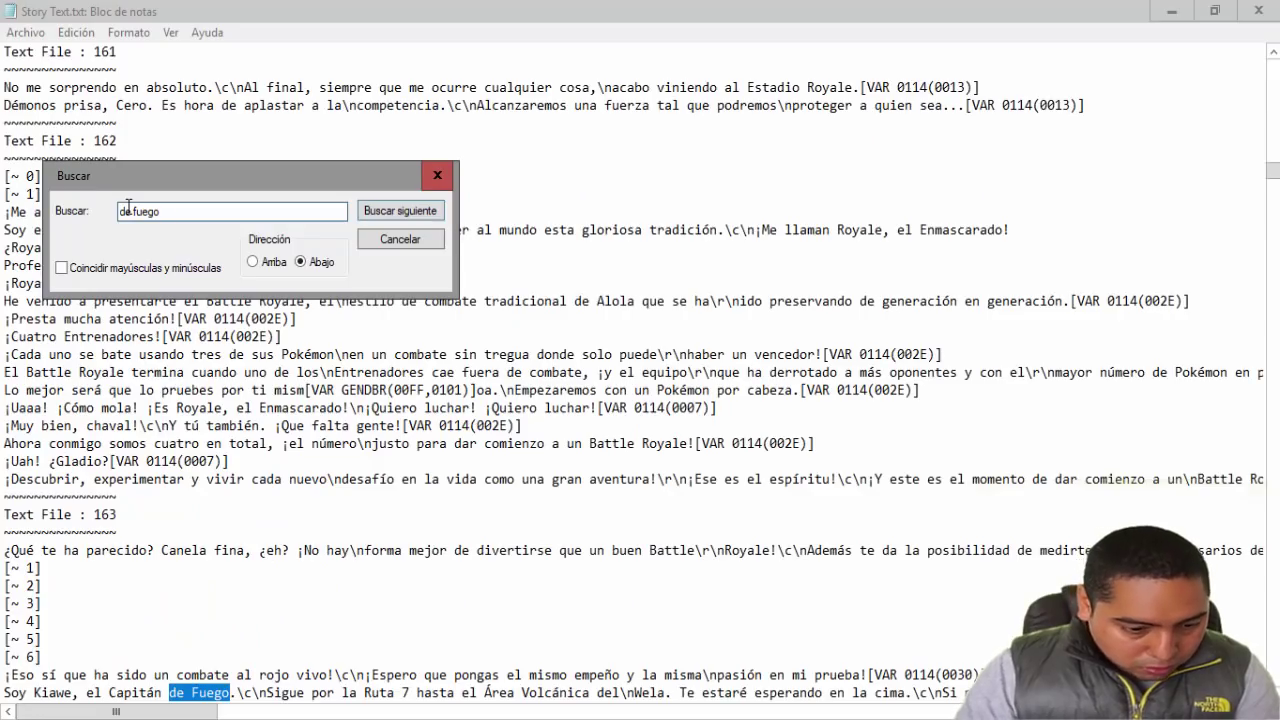
click(369, 213)
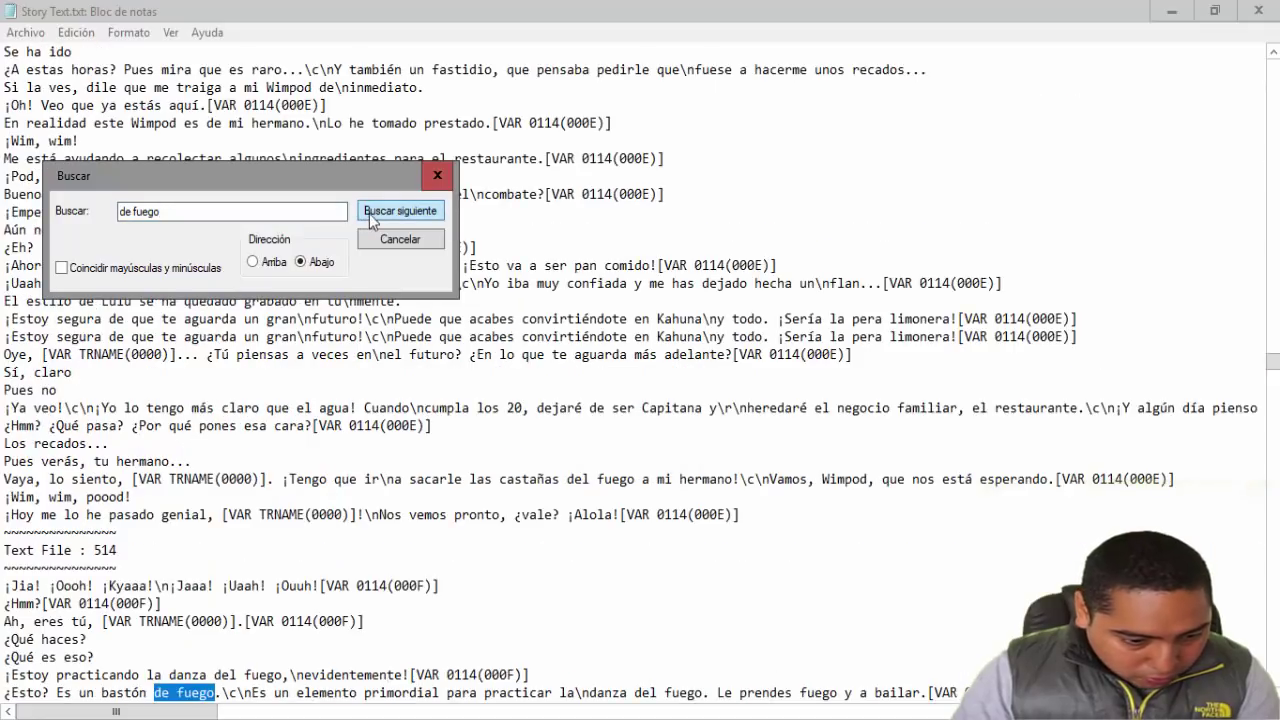
click(369, 213)
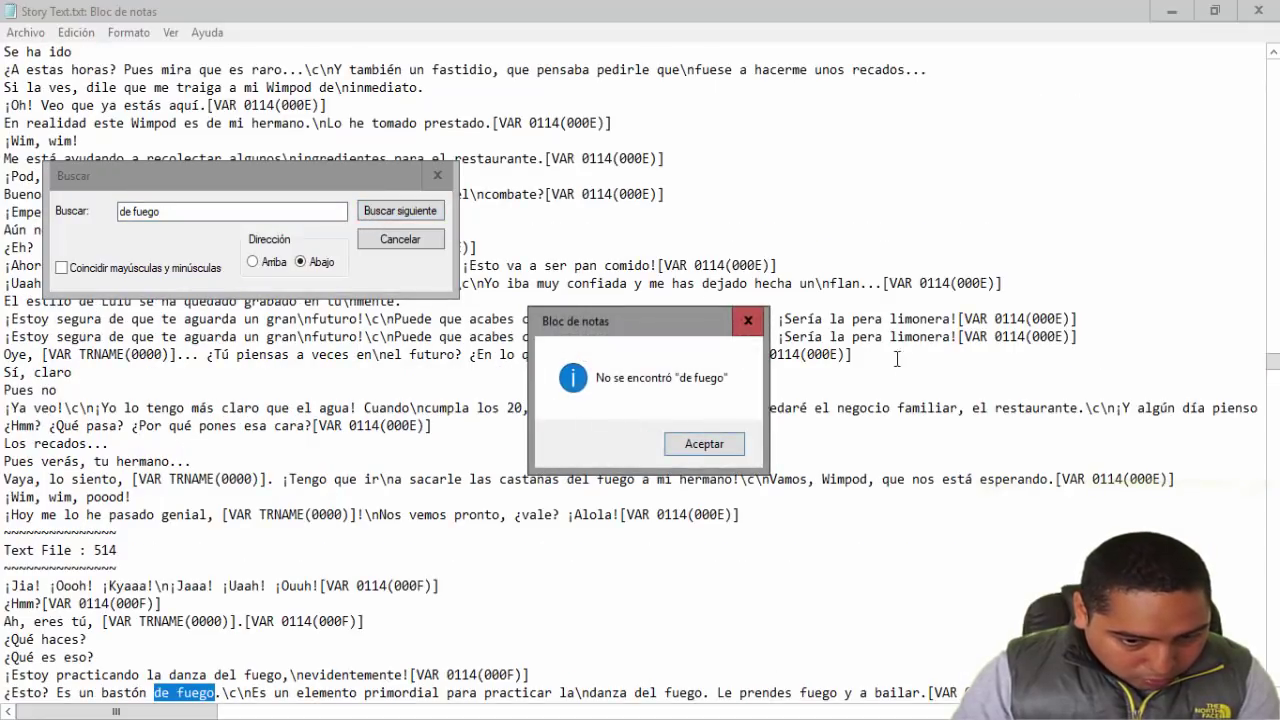
click(740, 442)
Step: Search the story text for "Litten", starting from the beginning of the file
drag(165, 211, 31, 209)
text(Ltt)
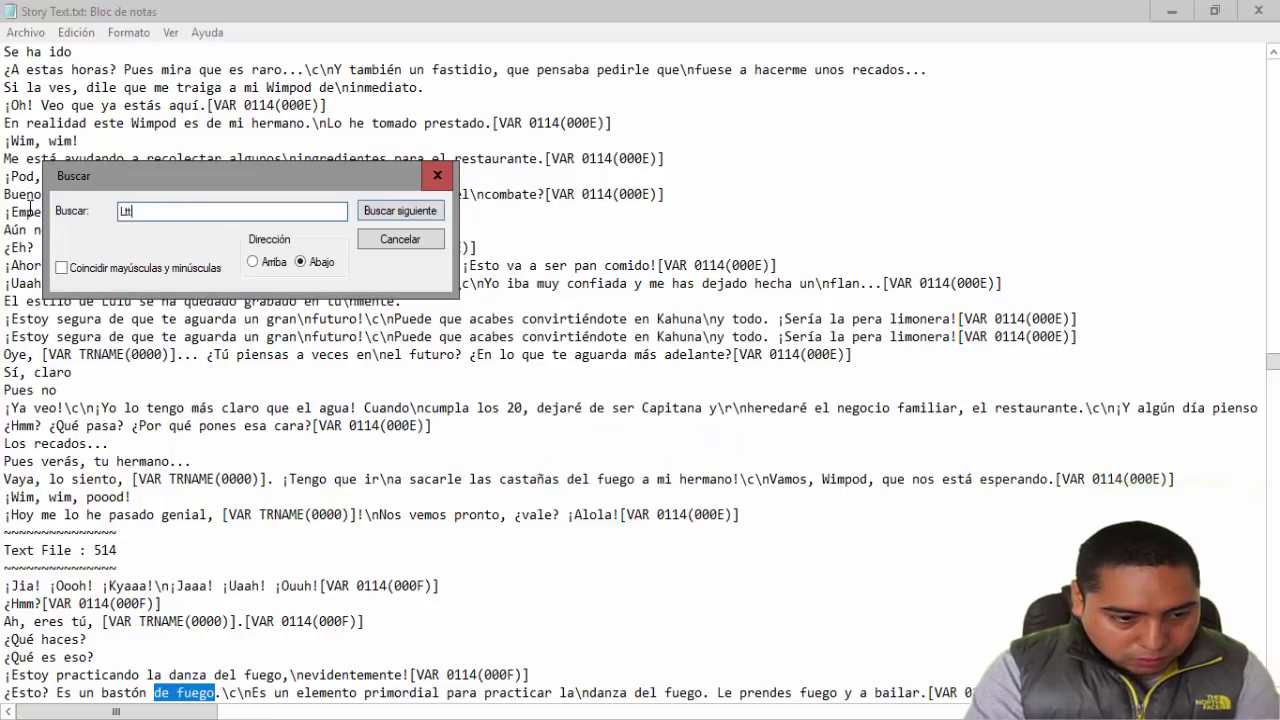
key(BackSpace)
text(i)
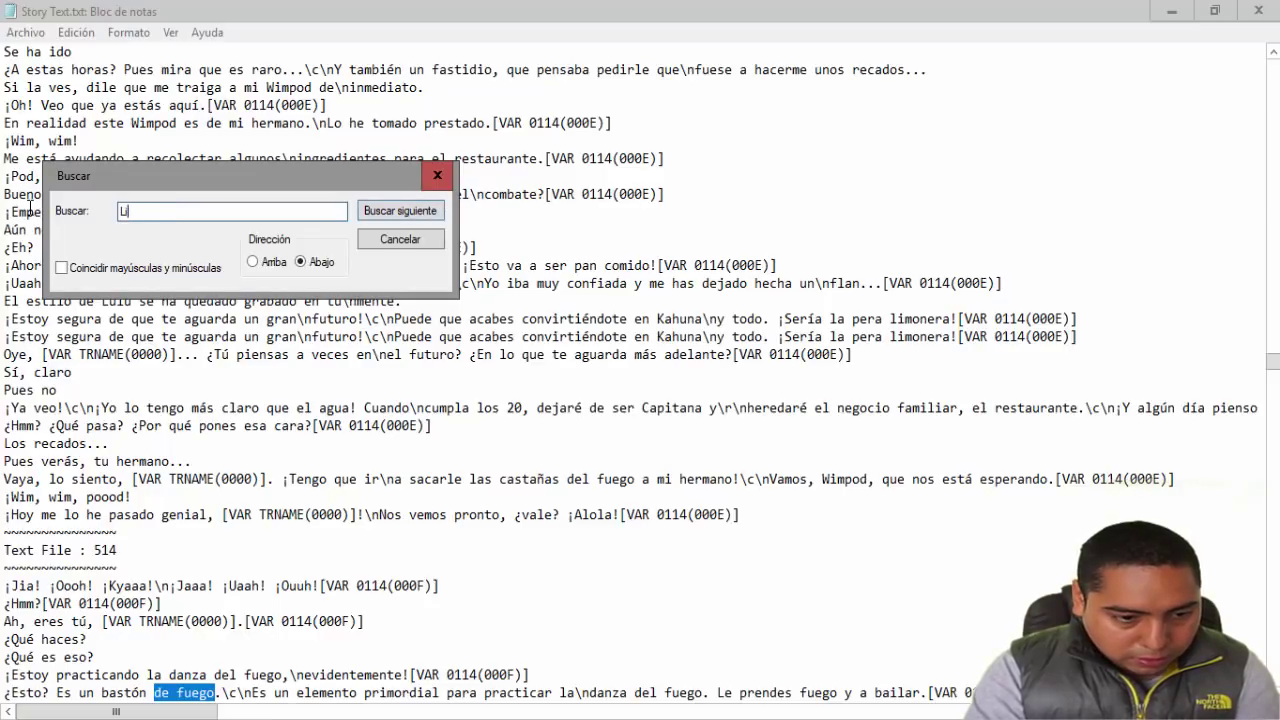
text(tten)
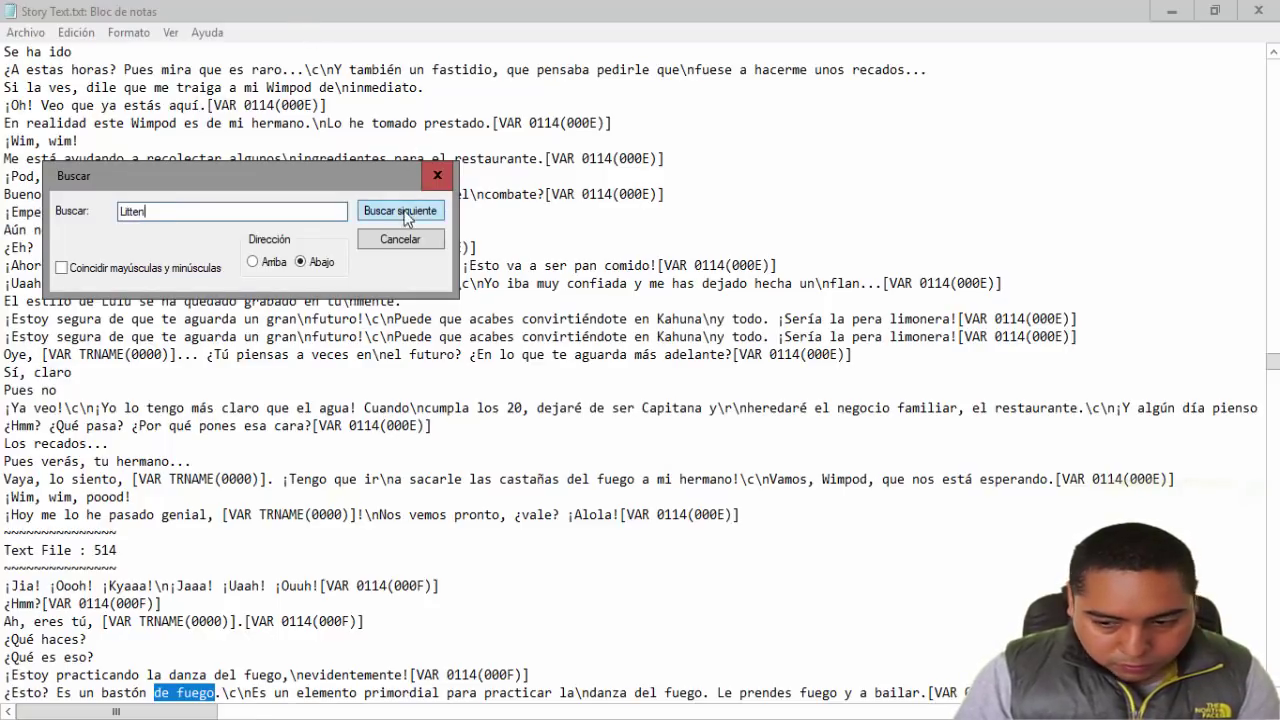
drag(1272, 362, 1272, 66)
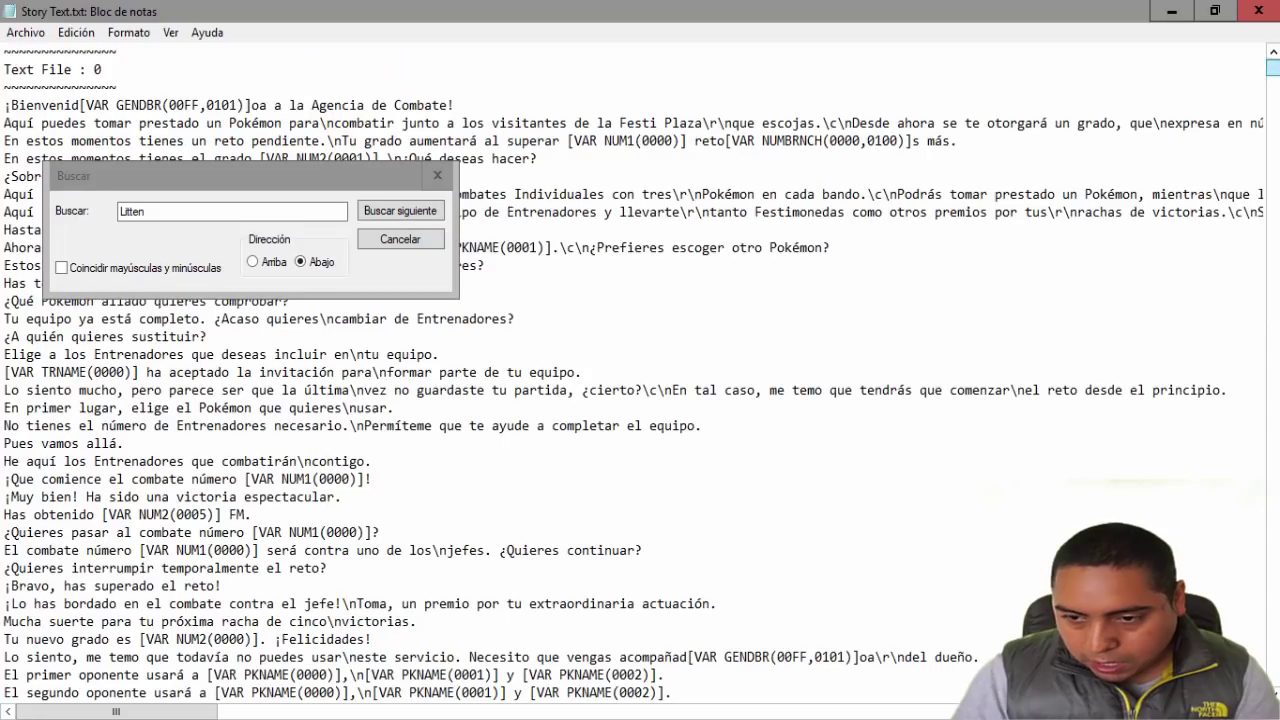
click(376, 215)
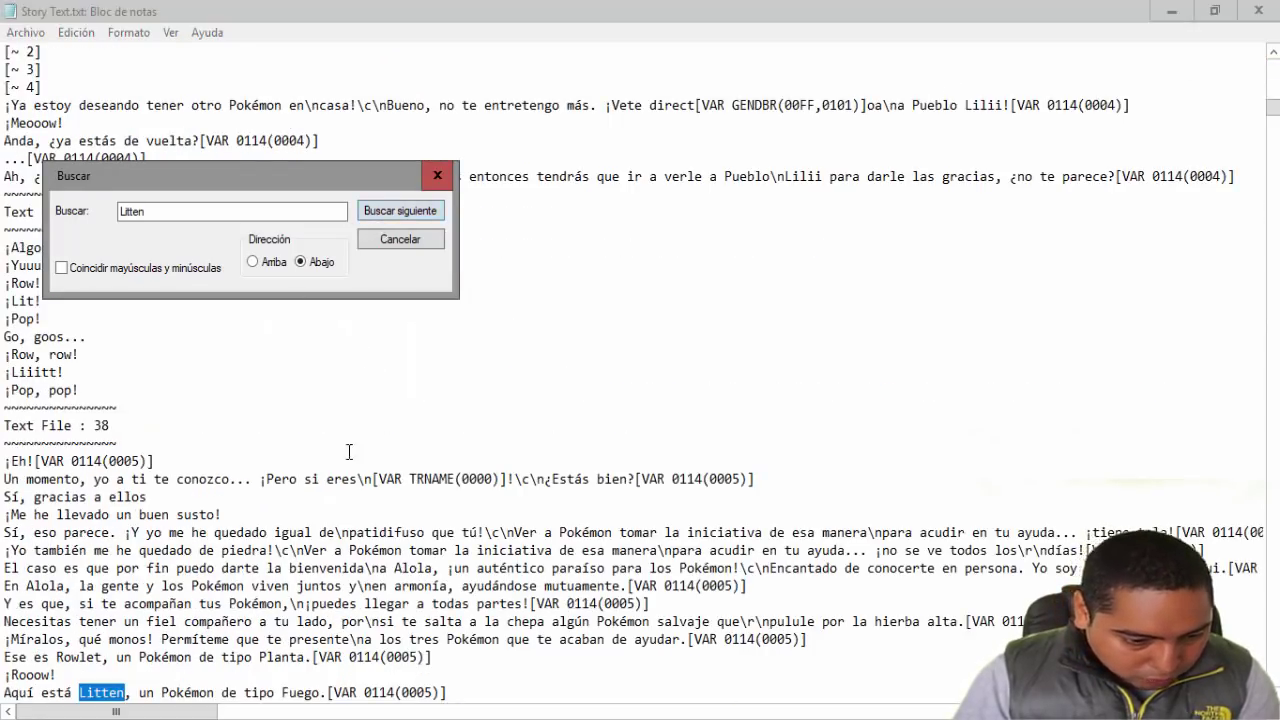
Step: Read the starter Pokémon dialogue in Text File 38 and find the next occurrence of "Litten" in Text File 39
scroll(350, 404, down, 1)
scroll(350, 404, down, 2)
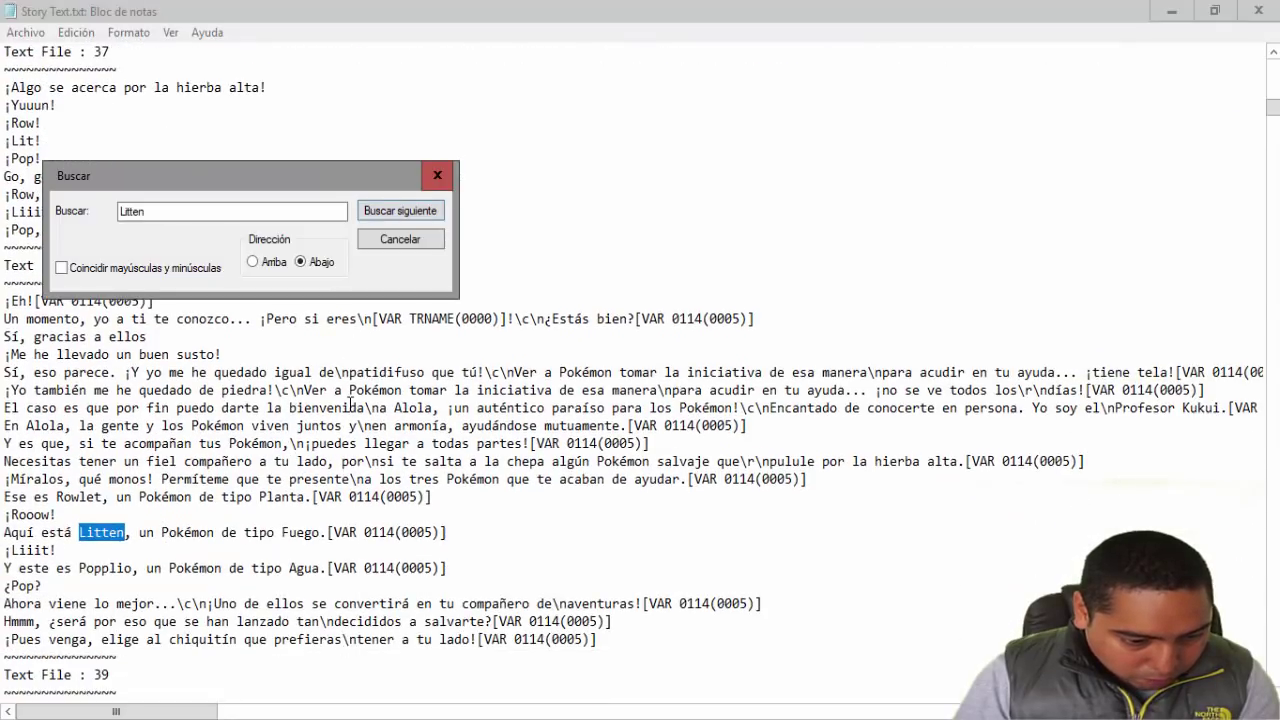
scroll(350, 404, down, 1)
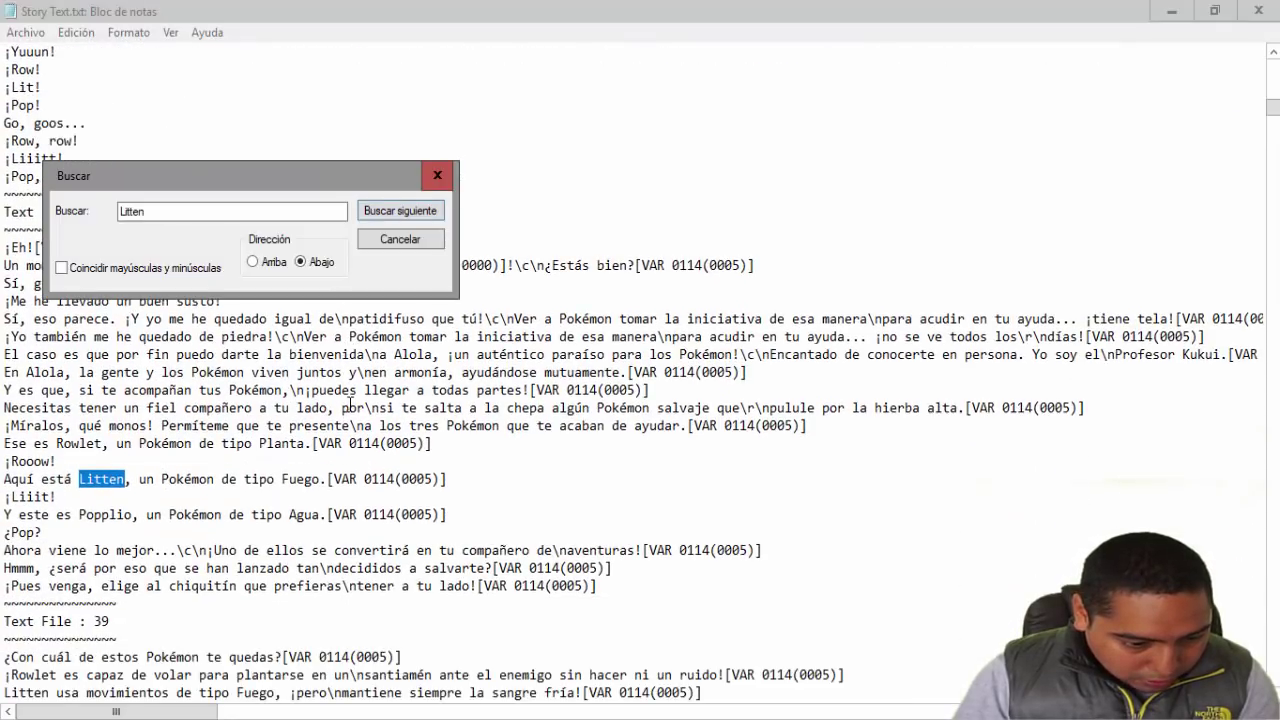
click(396, 209)
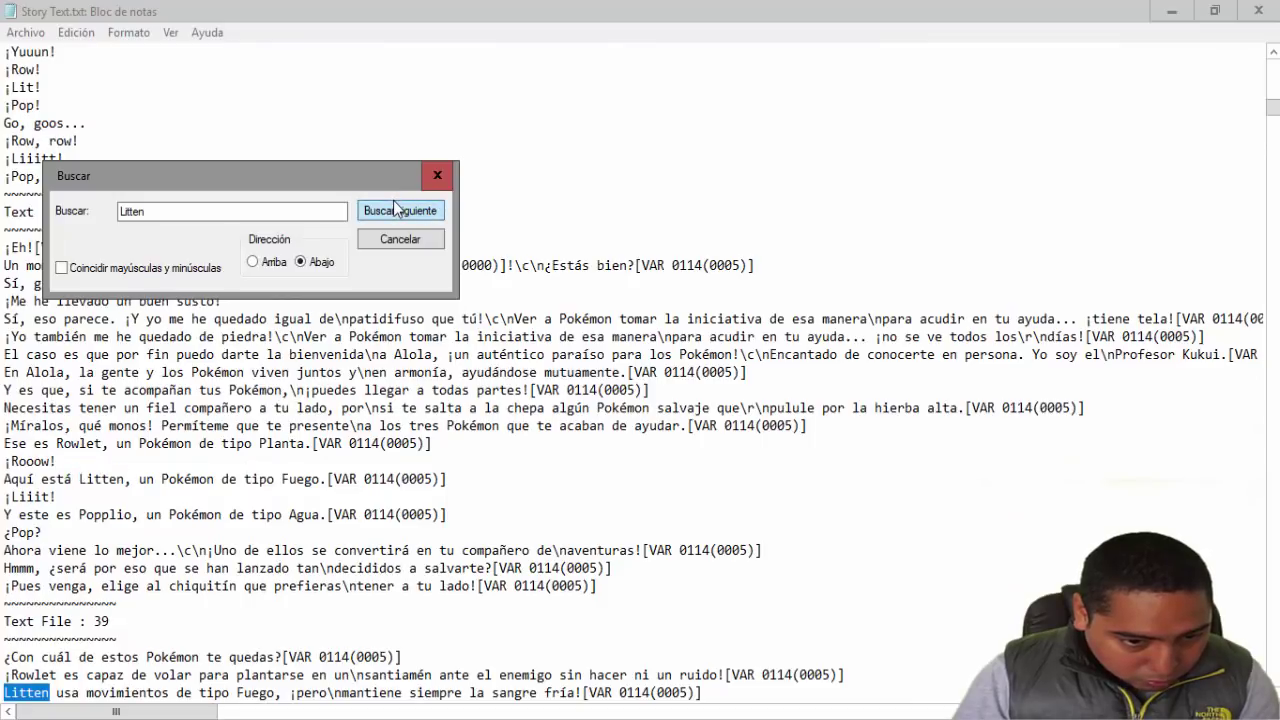
Step: Find the next occurrences of "Litten" up to Text File 51 and highlight its three starter choice lines
click(393, 212)
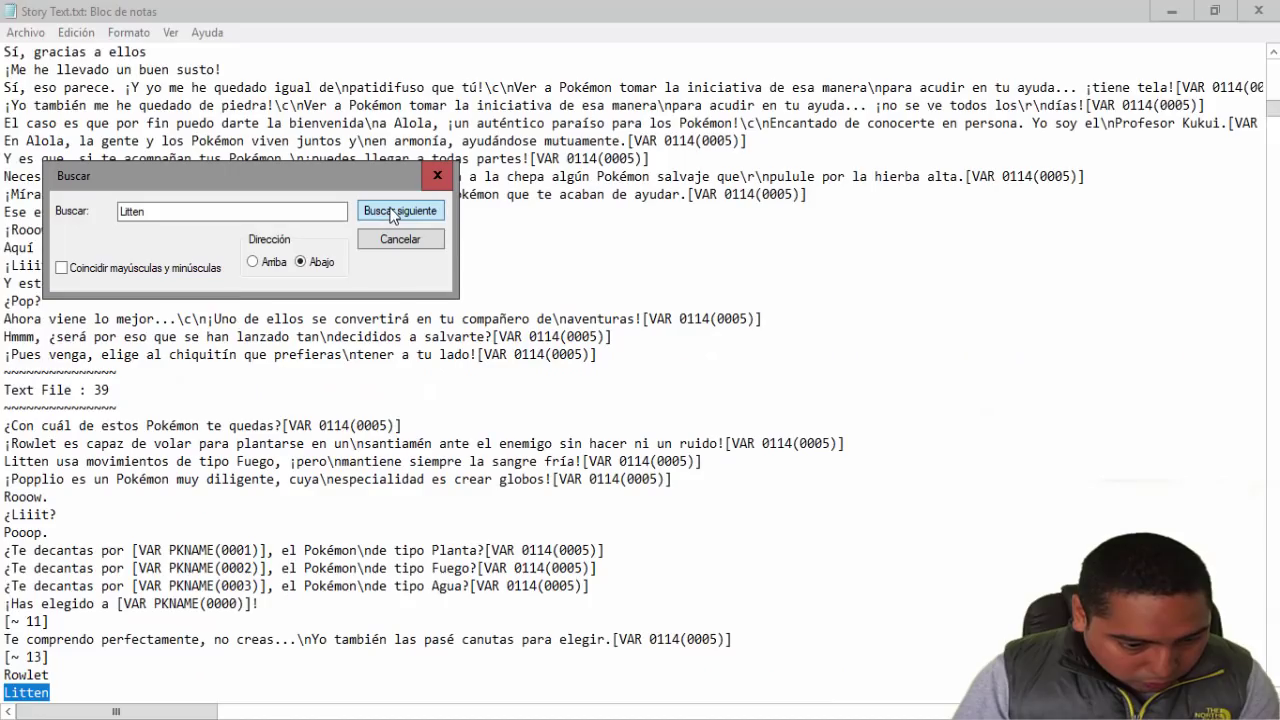
click(393, 213)
scroll(254, 539, down, 2)
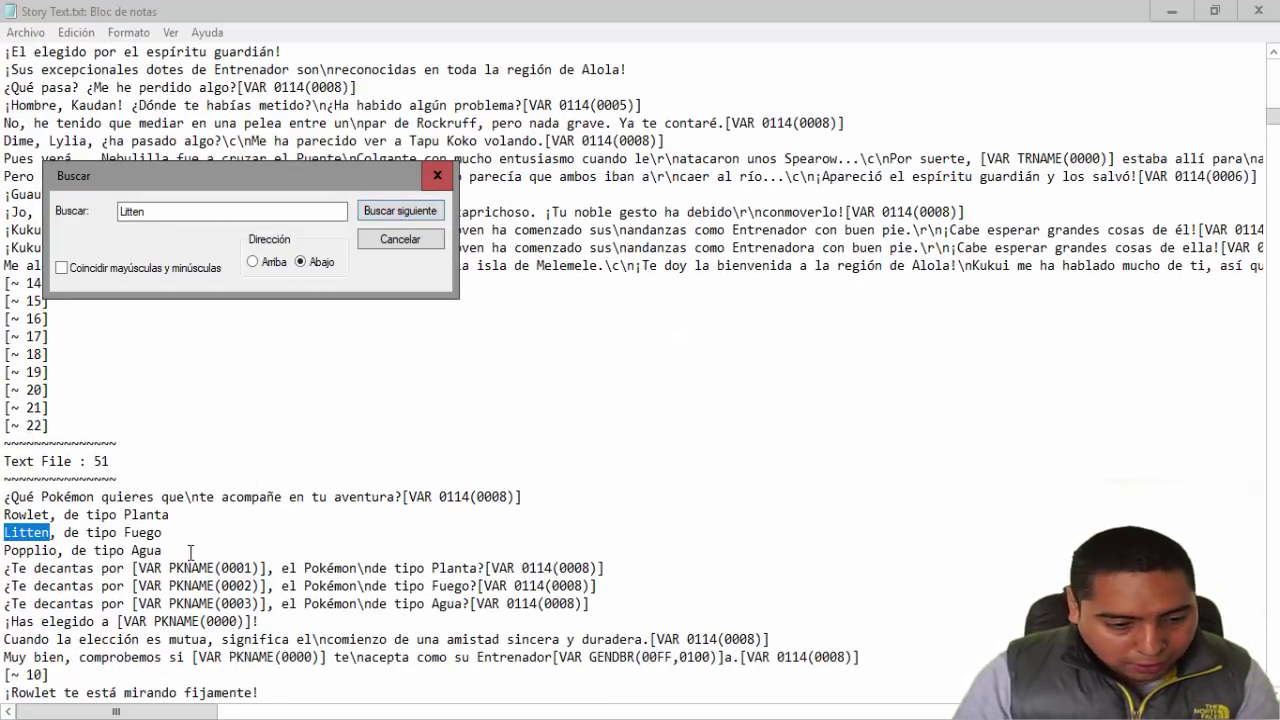
drag(192, 552, 4, 514)
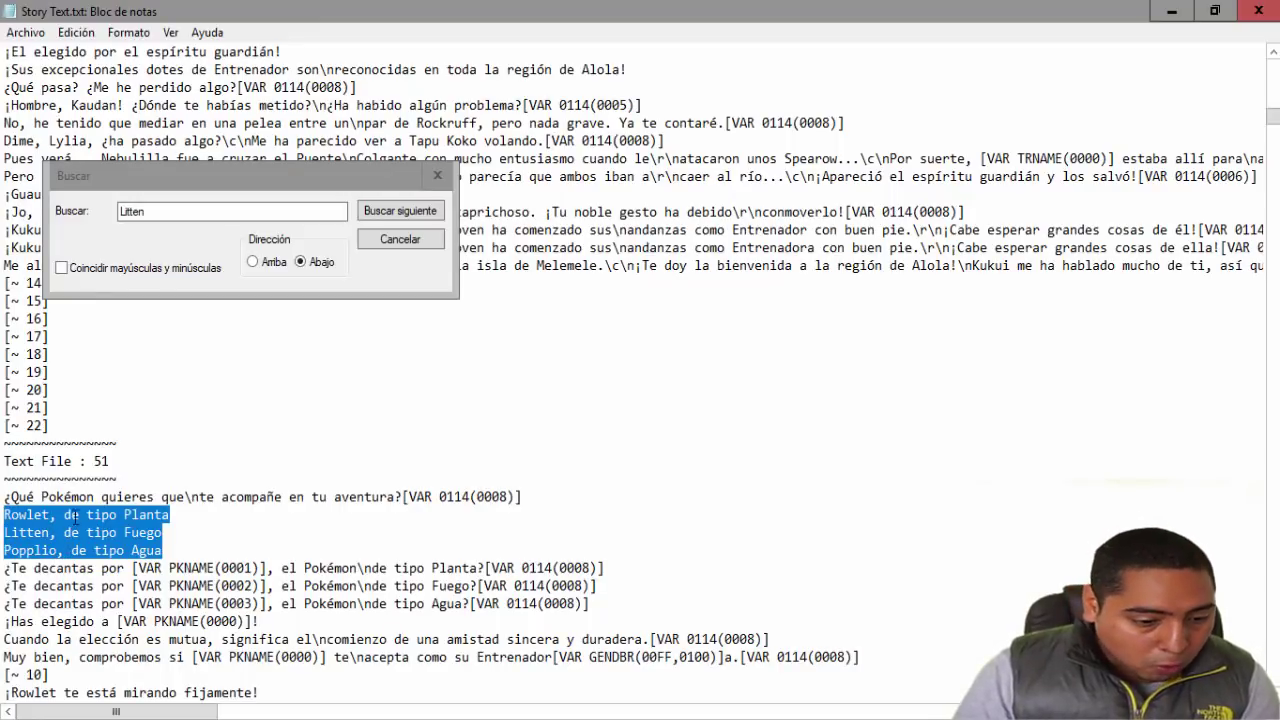
click(158, 533)
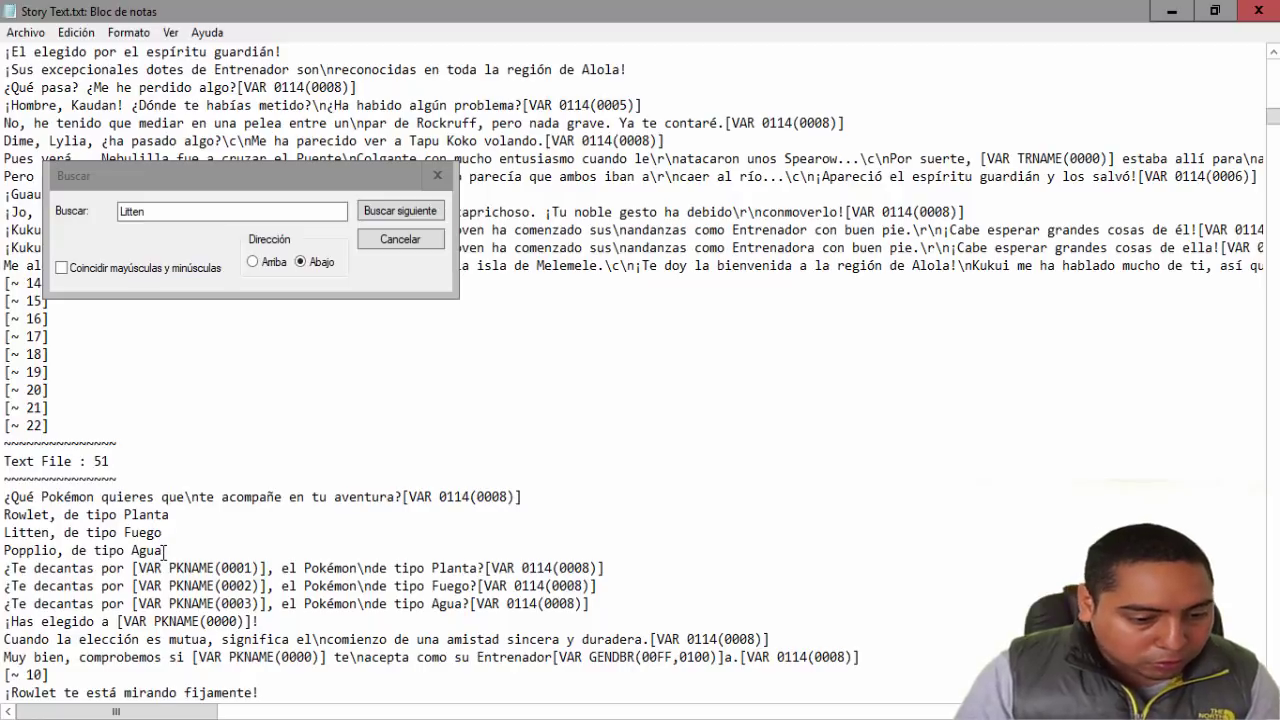
drag(163, 551, 4, 514)
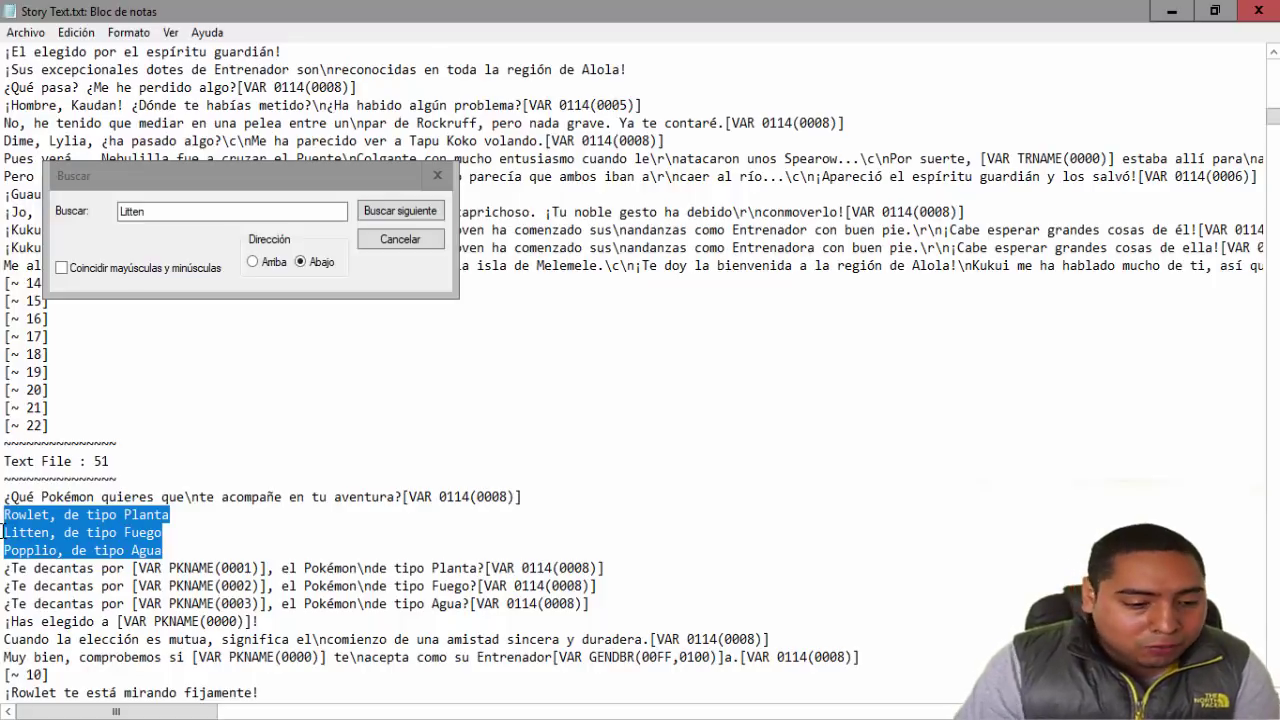
click(4, 532)
Step: Replace the "Rowlet, de tipo Planta" choice in Text File 51 with "Random 1"
drag(178, 516, 3, 514)
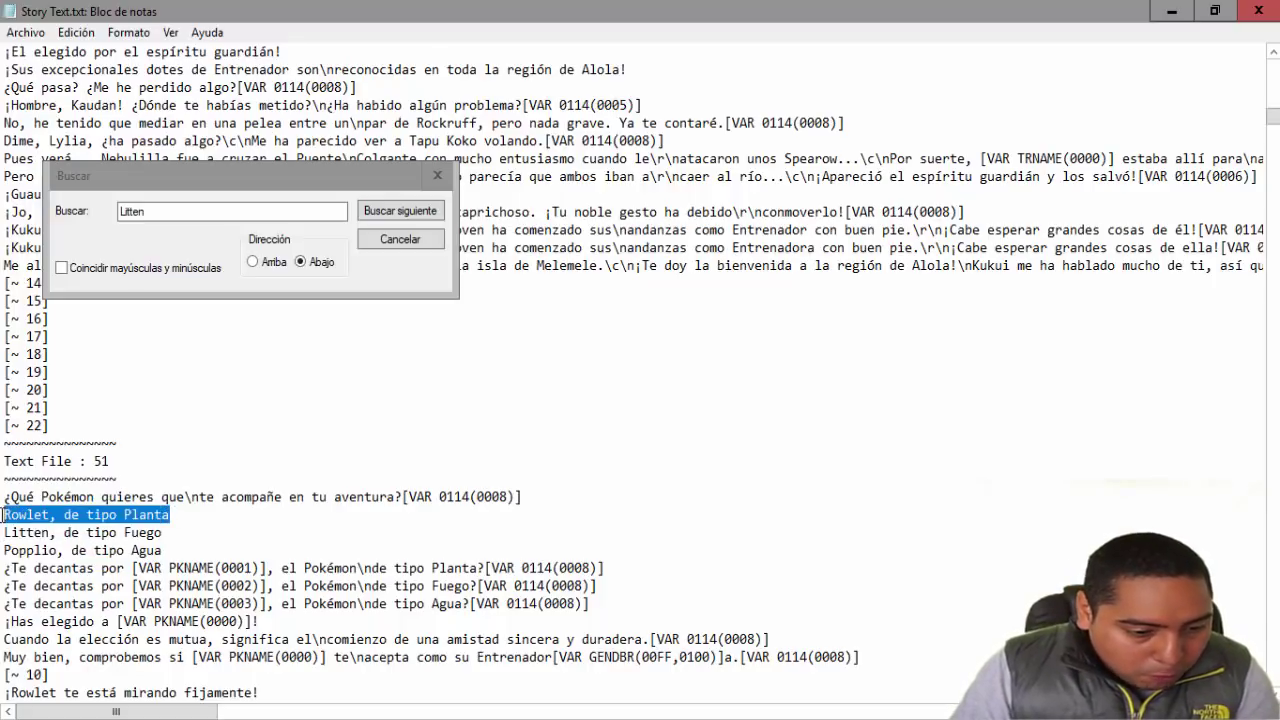
text(Rando)
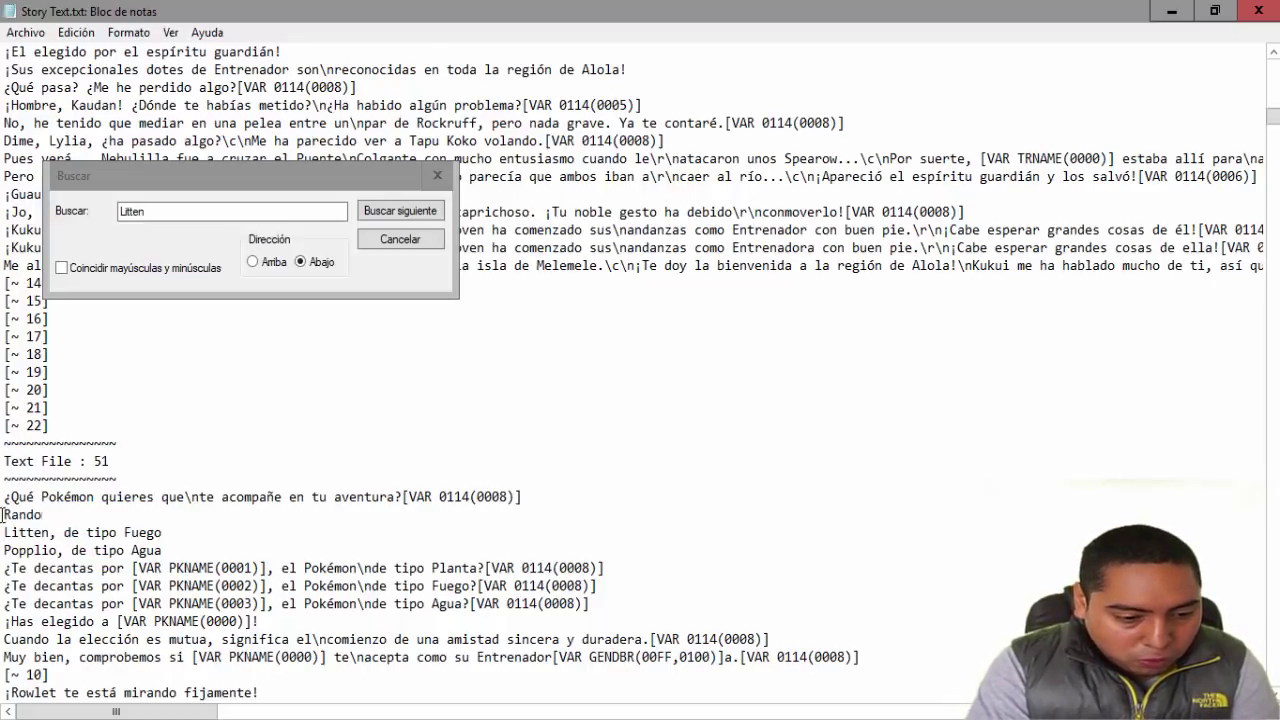
text(mizer)
key(BackSpace)
key(BackSpace)
key(BackSpace)
key(BackSpace)
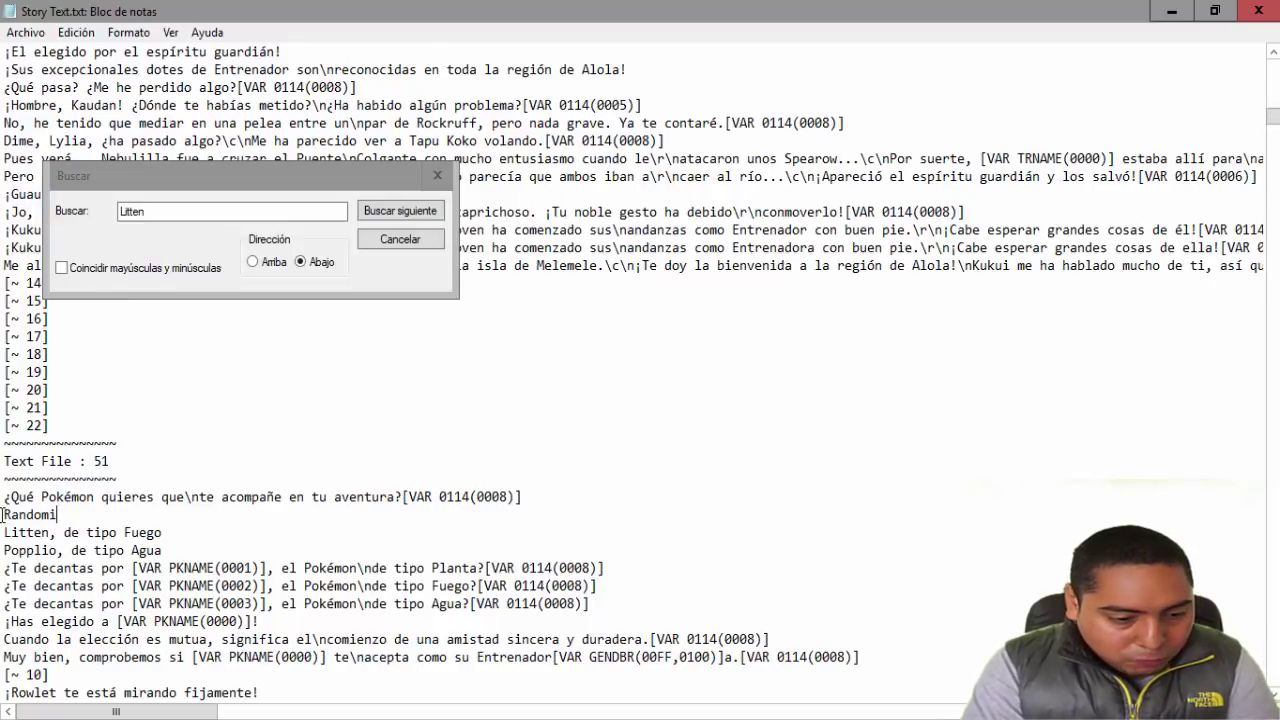
text(1)
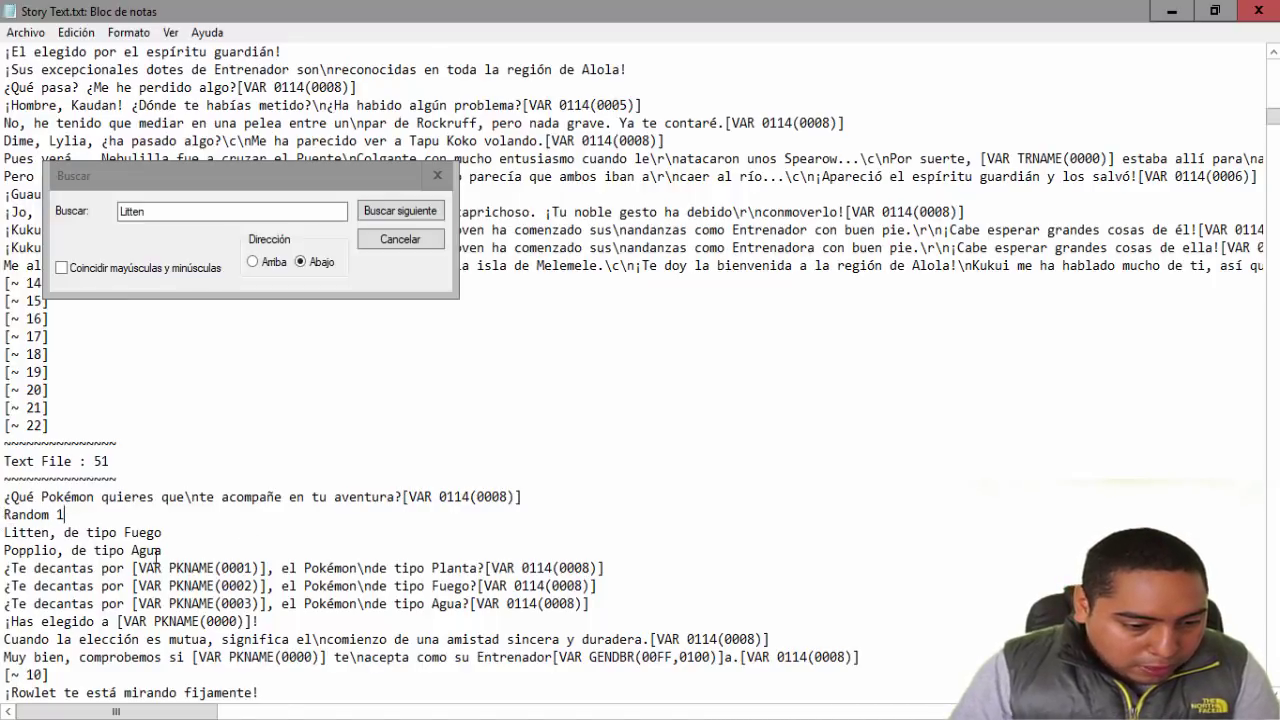
Step: Replace the Litten and Popplio choices in Text File 51 with "Random 2" and "Random 3"
click(164, 533)
drag(164, 533, 3, 533)
text(Rnd)
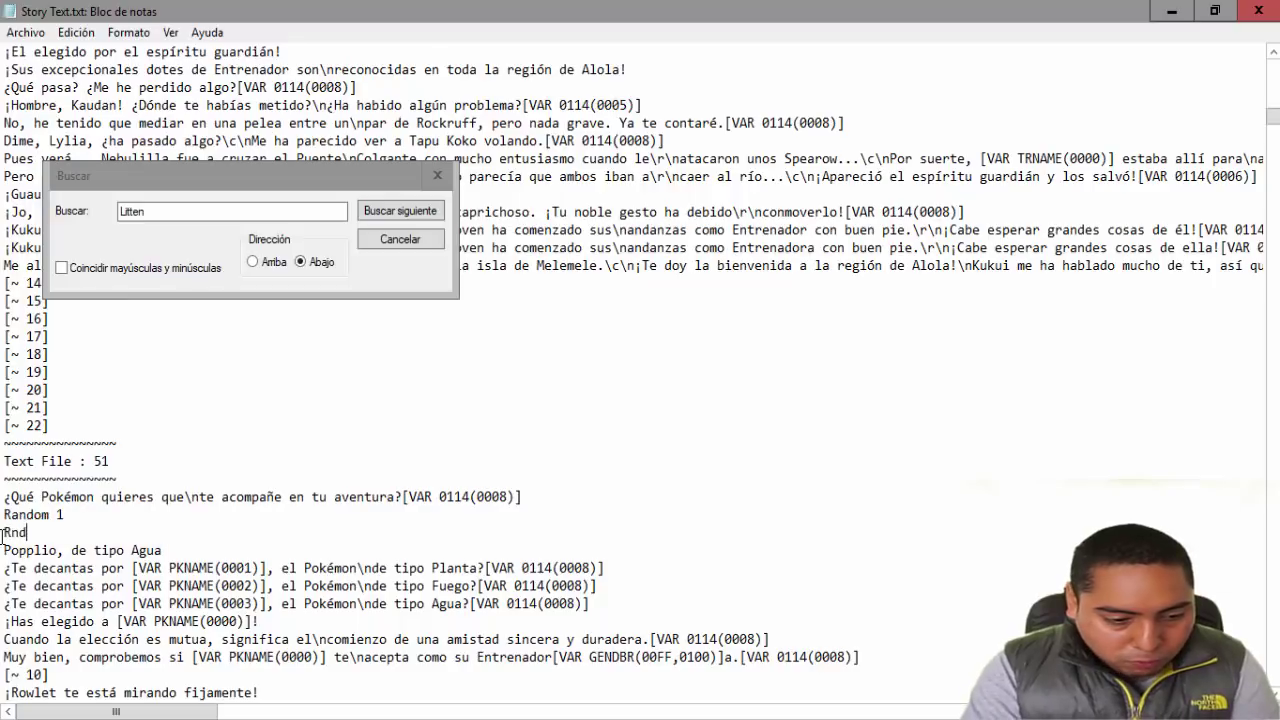
key(BackSpace)
key(BackSpace)
text(andom 2)
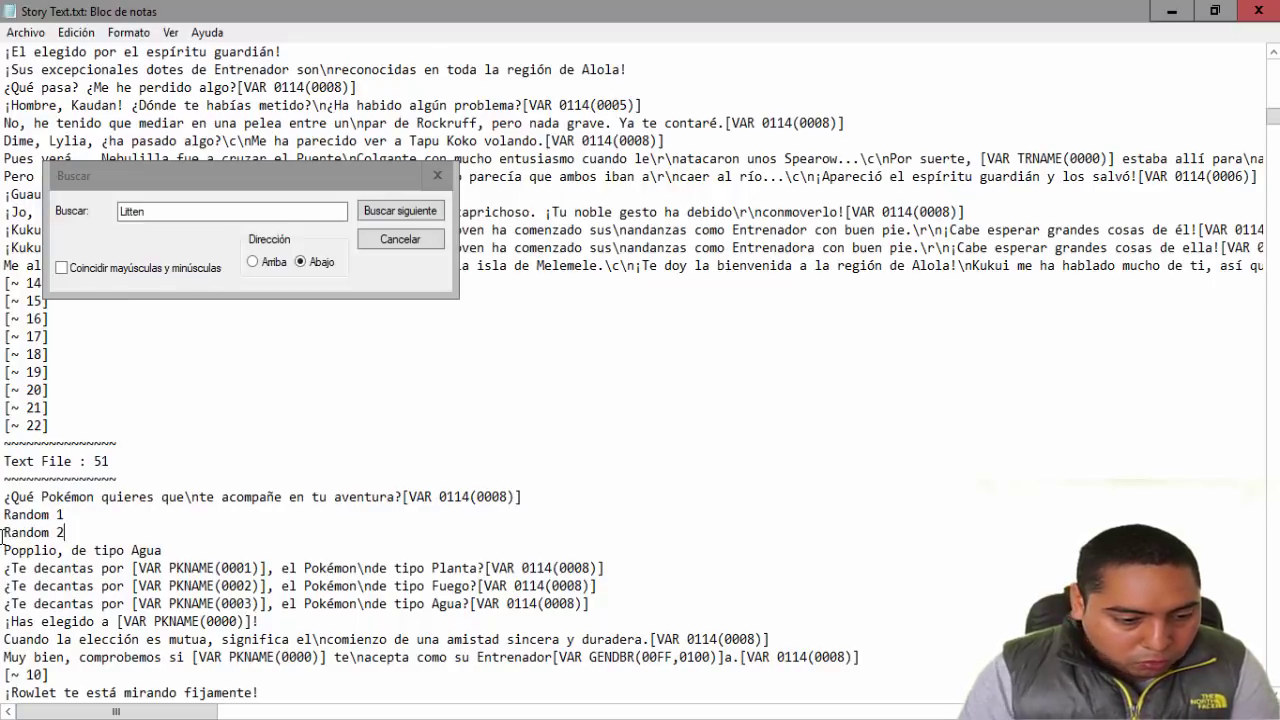
drag(162, 551, 2, 550)
text(Ran)
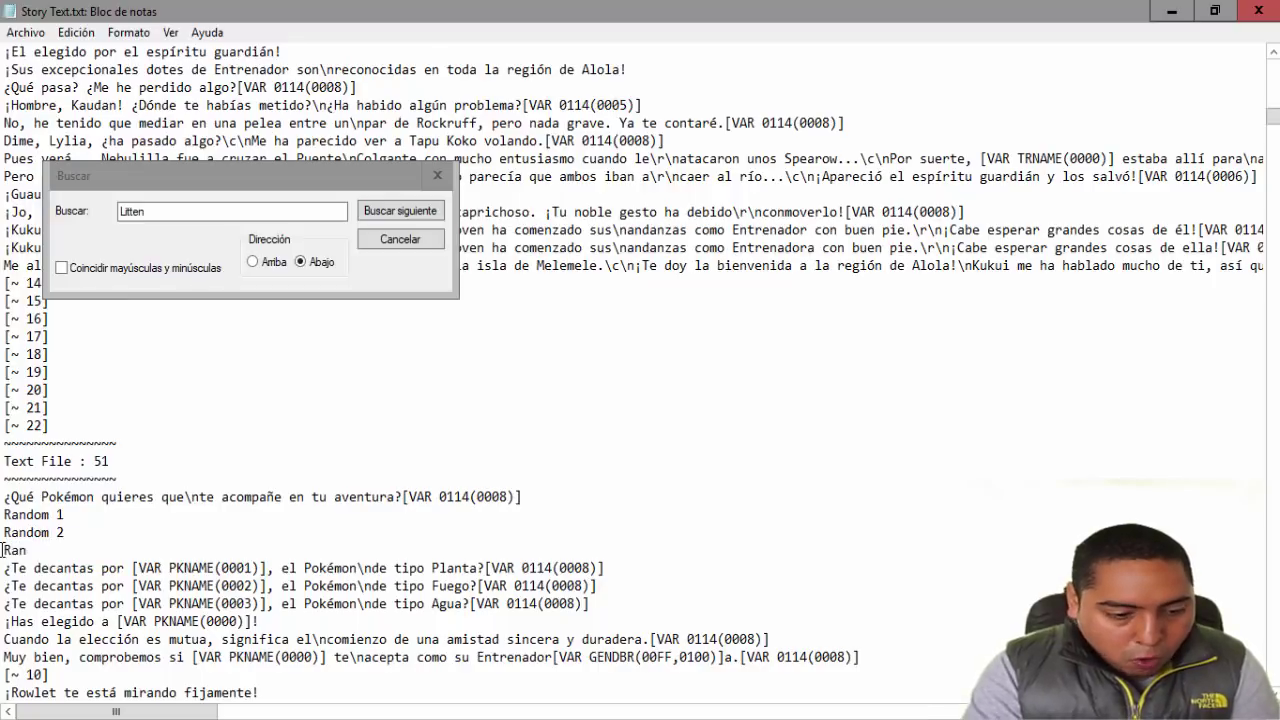
text(dom 3)
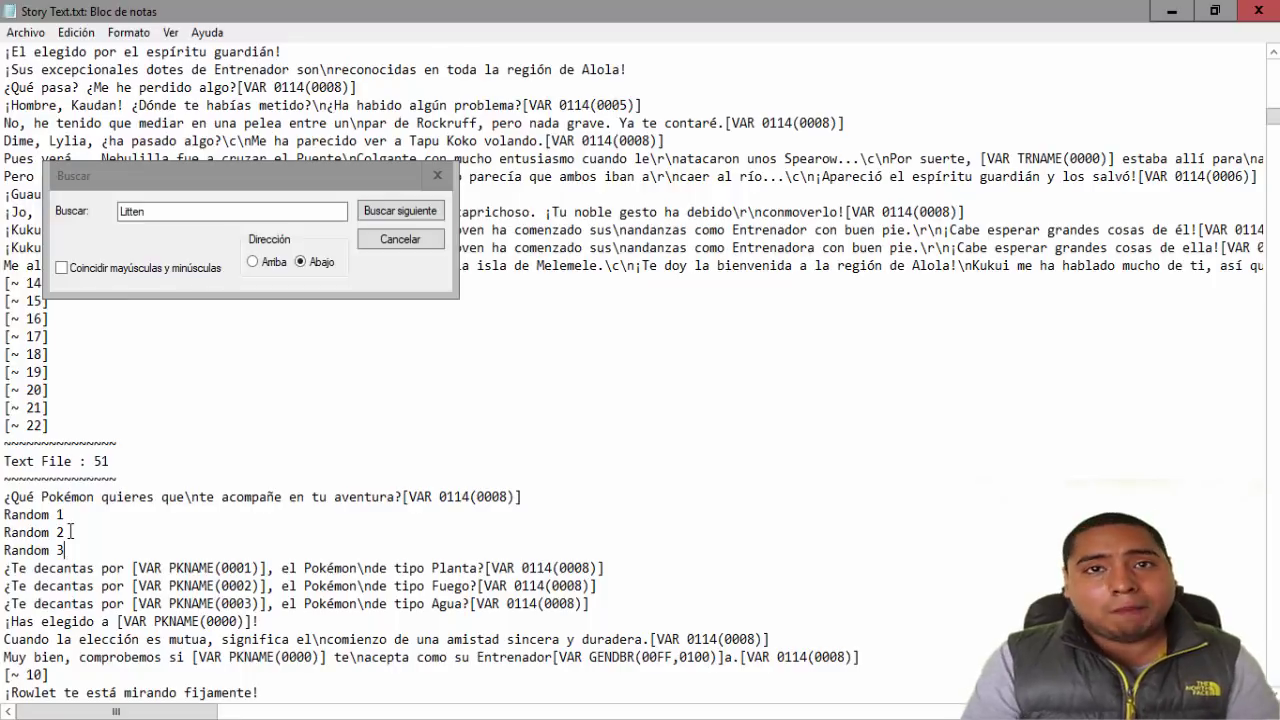
Step: Replace "de tipo Planta" in the first starter confirmation question of Text File 51 with "Random 1"
scroll(70, 531, down, 1)
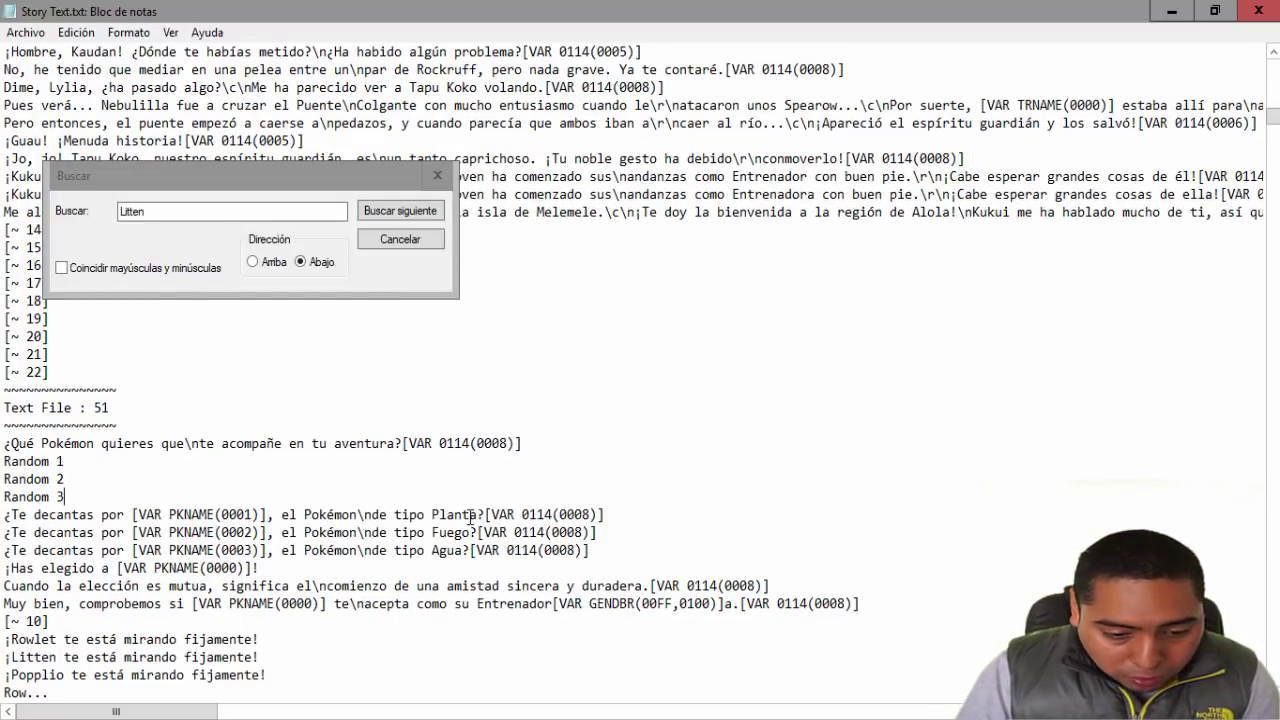
drag(479, 515, 372, 516)
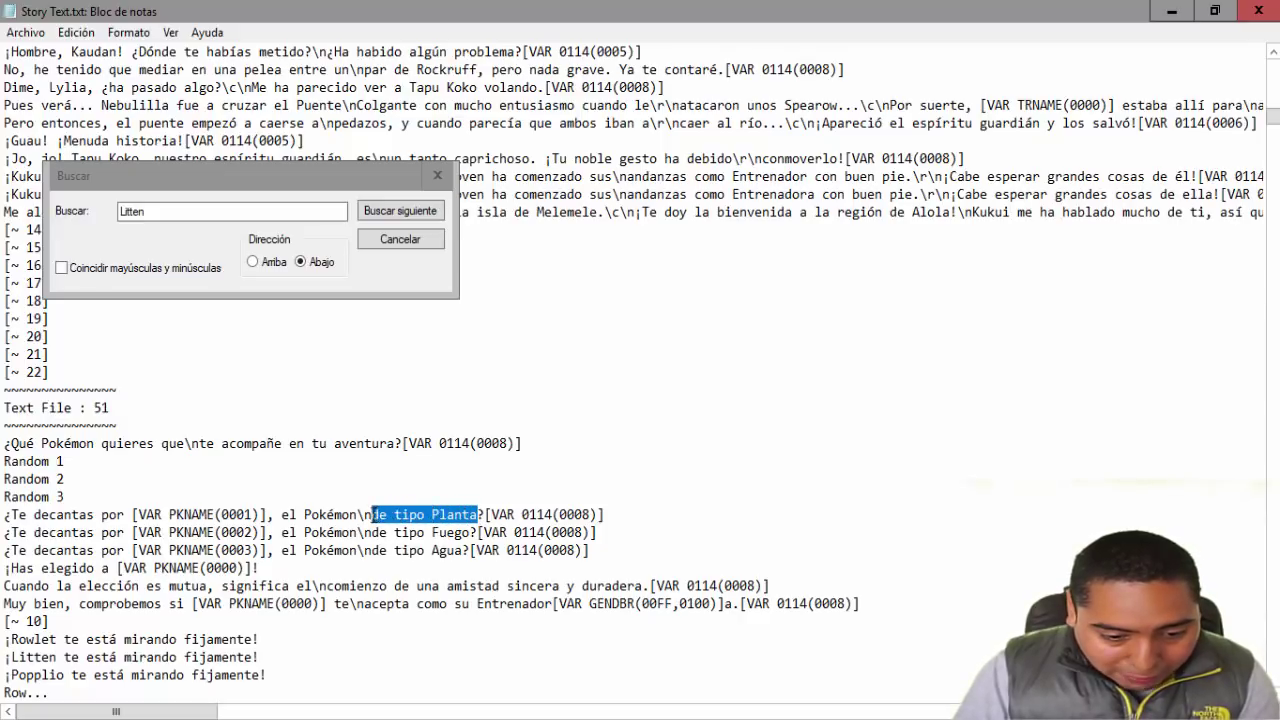
text(Random 1)
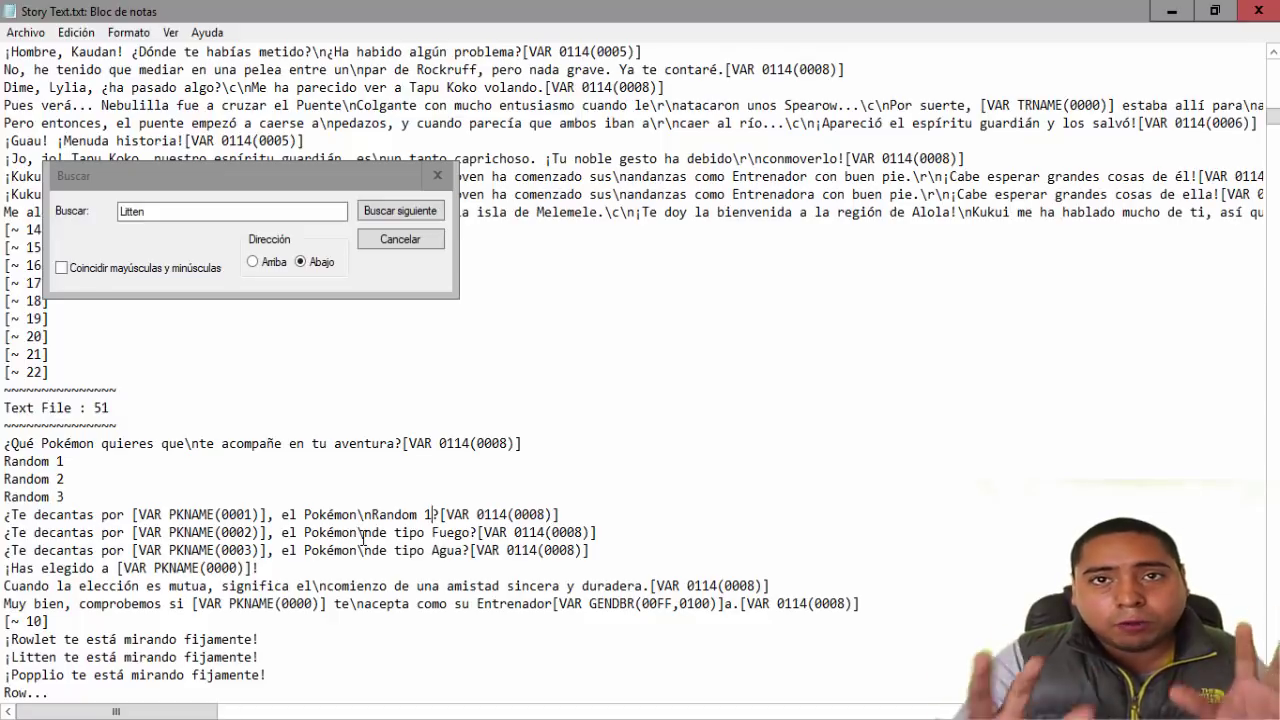
Step: Return to the beginning of the story text and search it downwards for "galeoo"
click(437, 175)
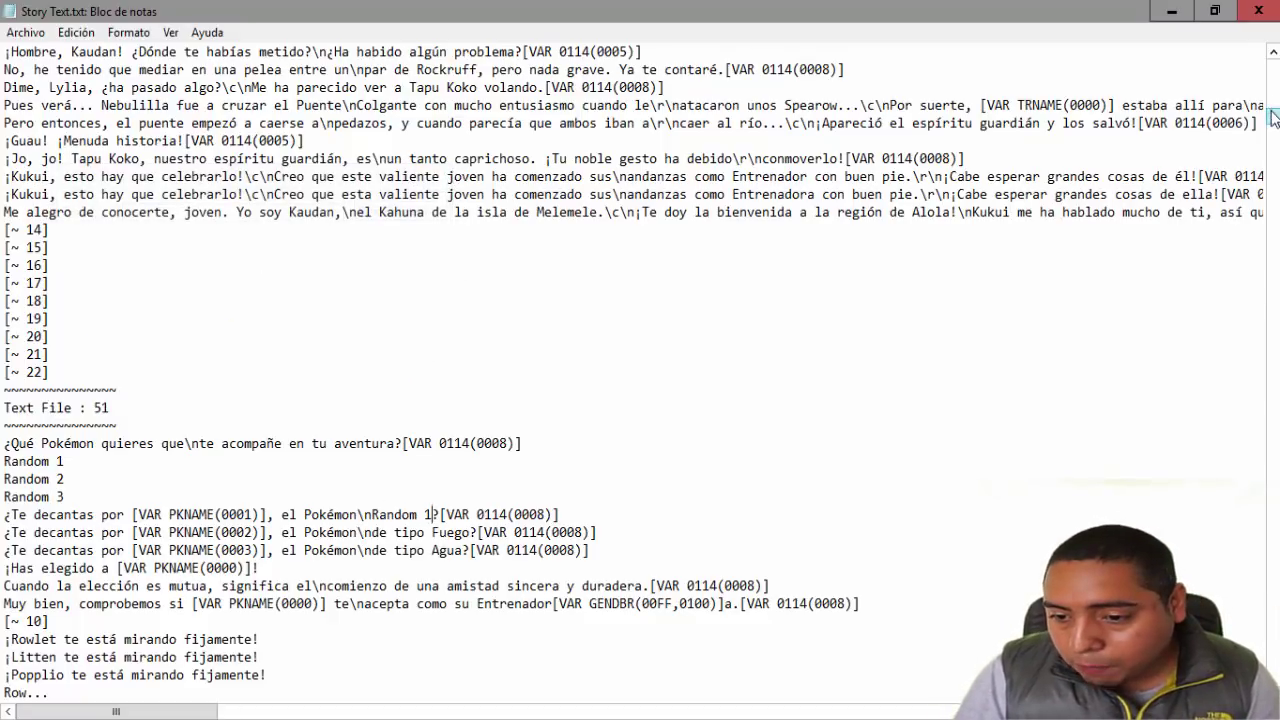
drag(1273, 118, 1273, 63)
click(76, 32)
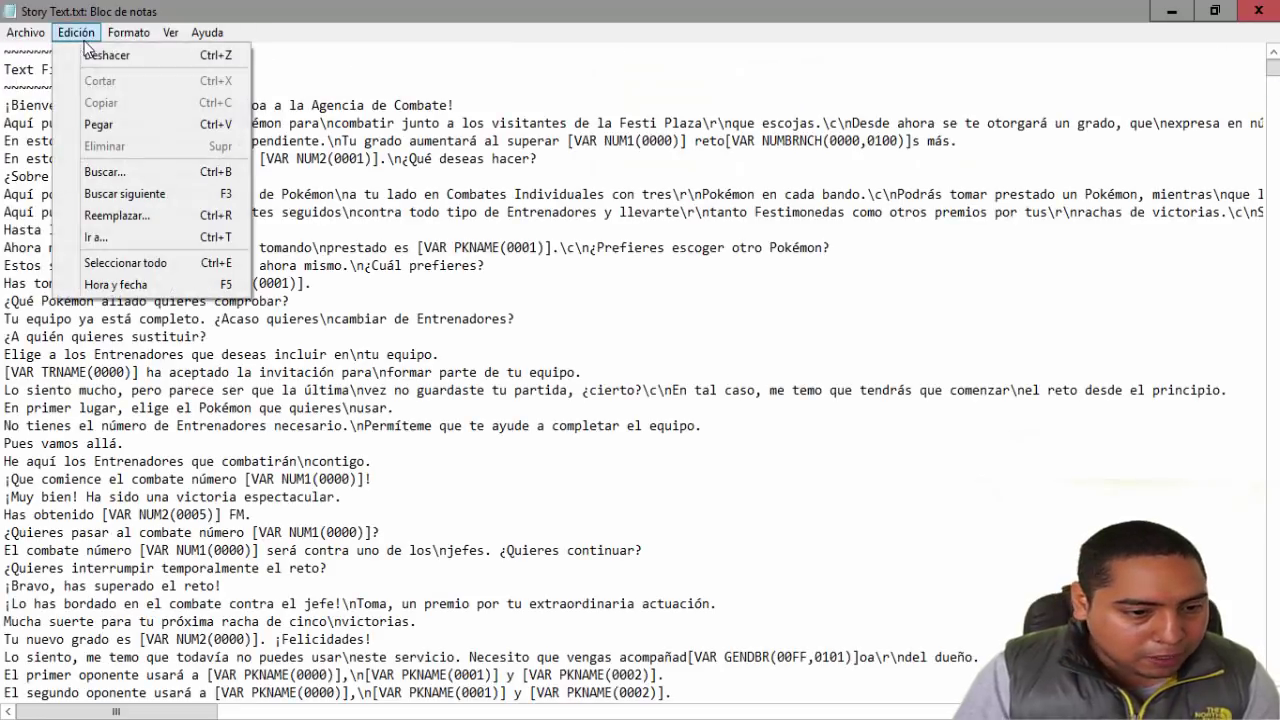
click(114, 176)
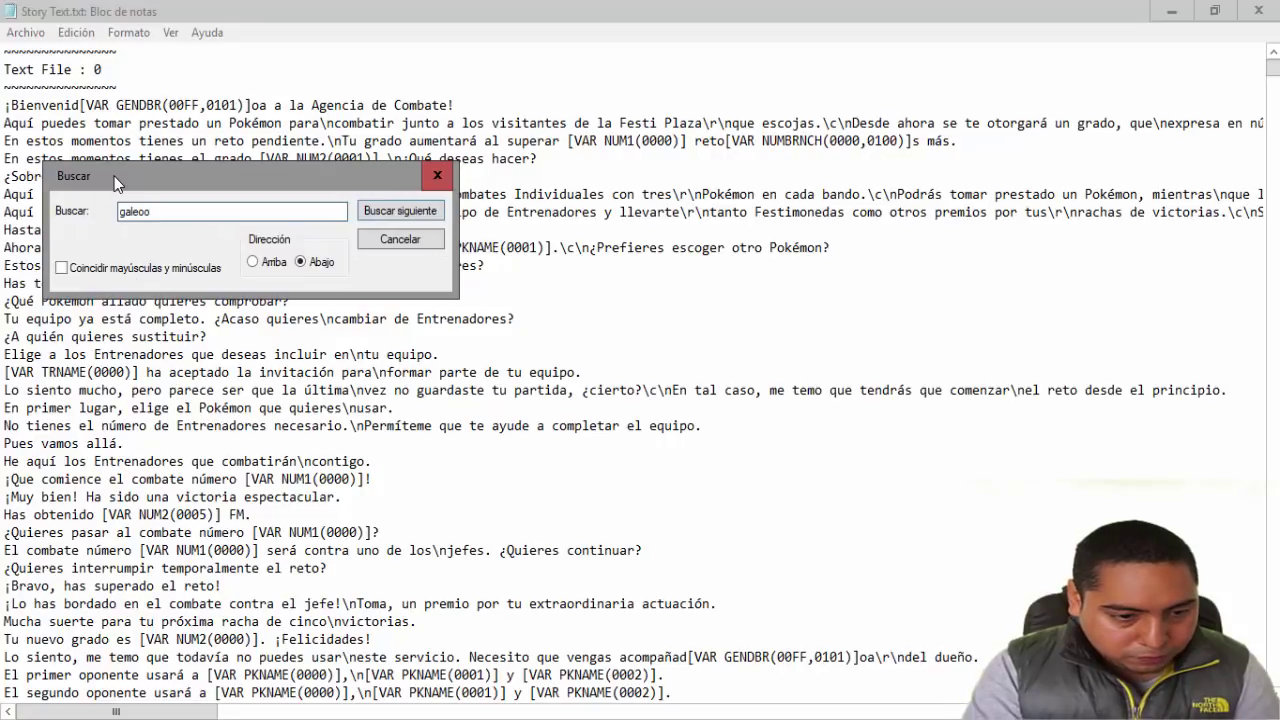
key(Return)
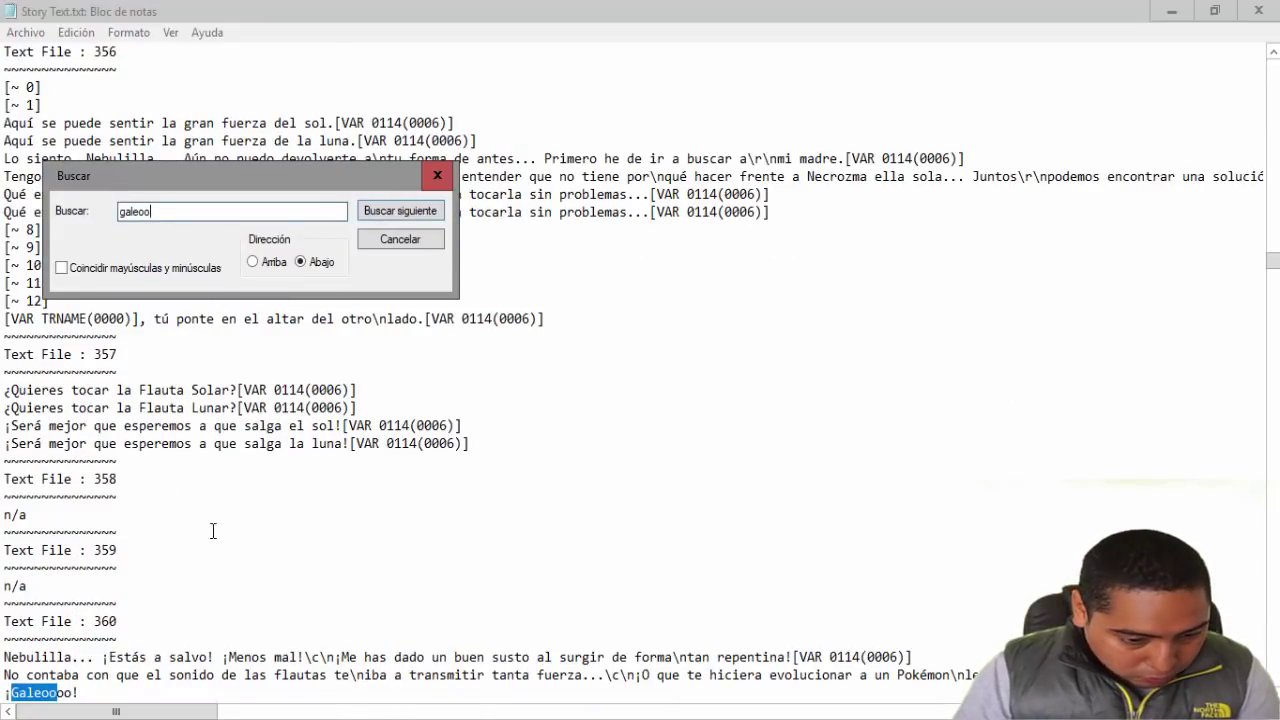
scroll(213, 530, down, 1)
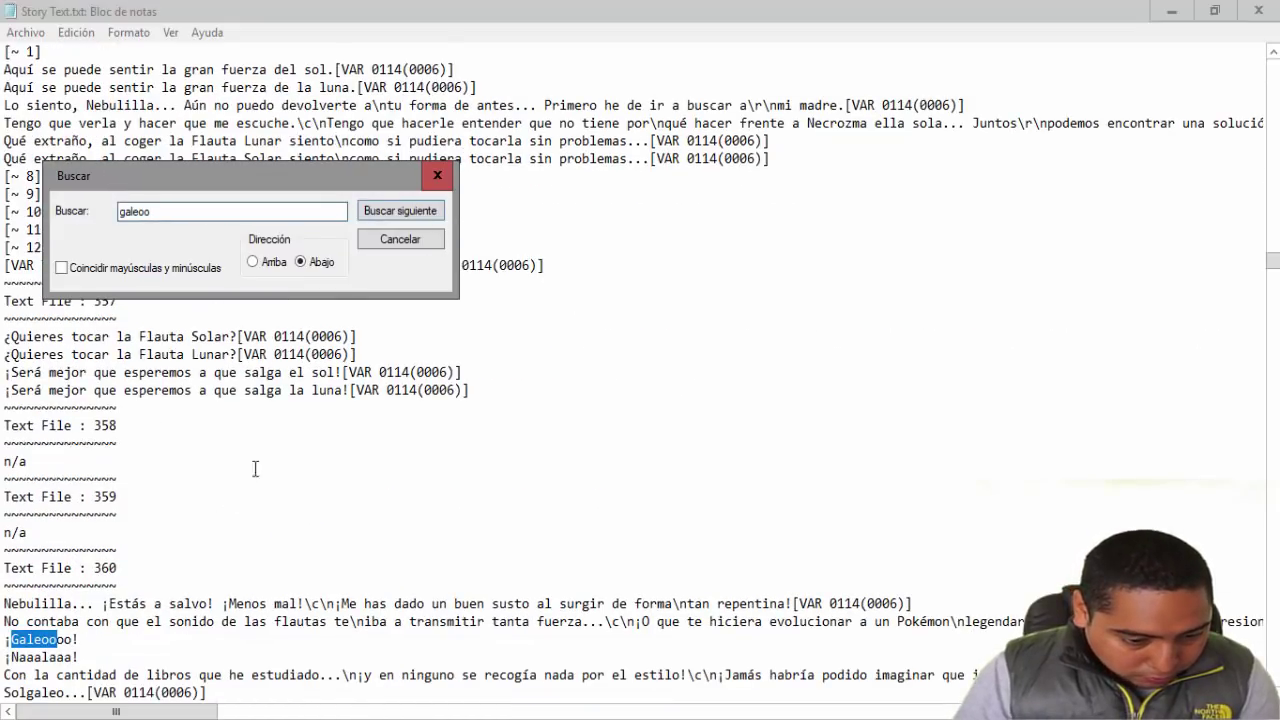
Step: Go through the further occurrences of "galeoo" up to Text File 728 and close the search
click(365, 211)
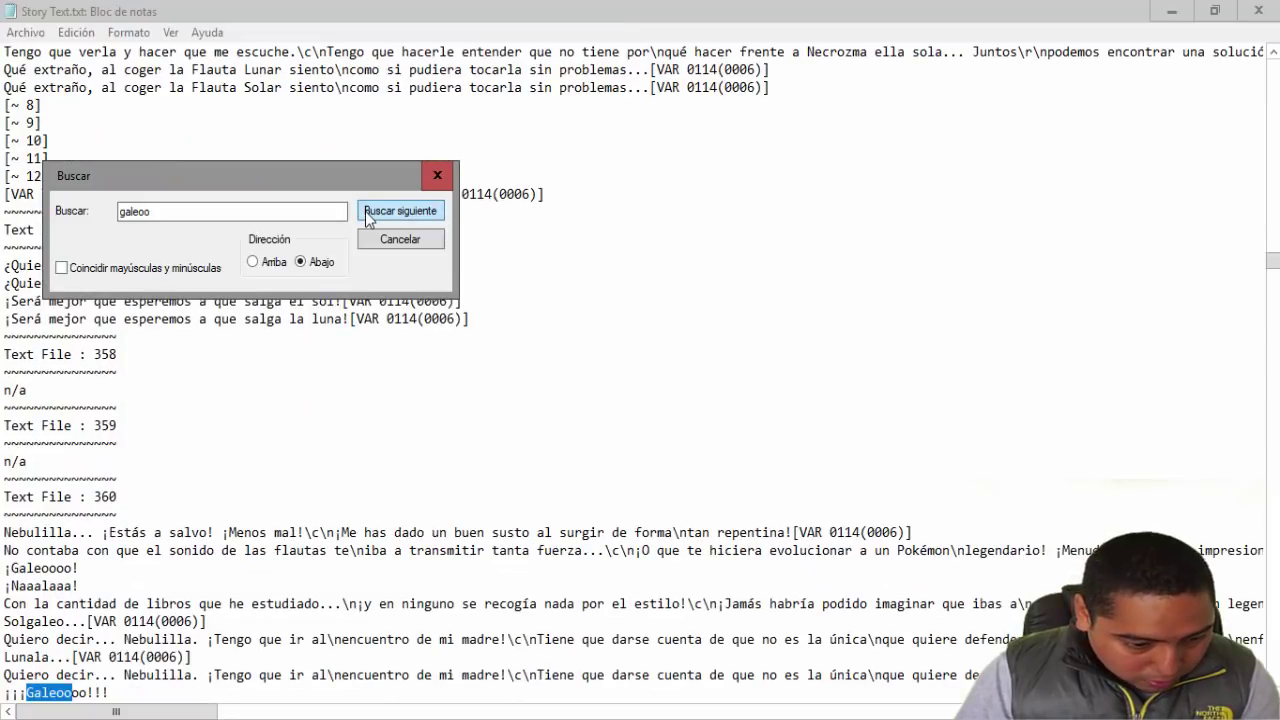
click(365, 211)
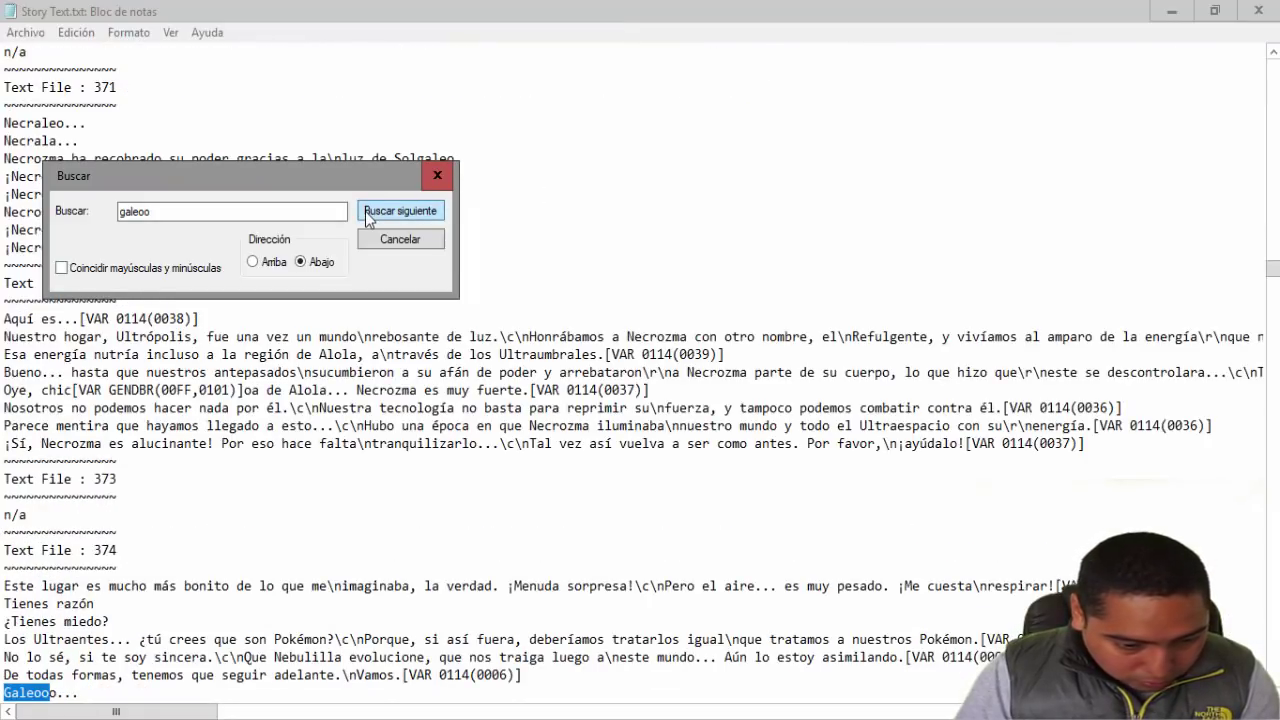
click(365, 211)
click(365, 211)
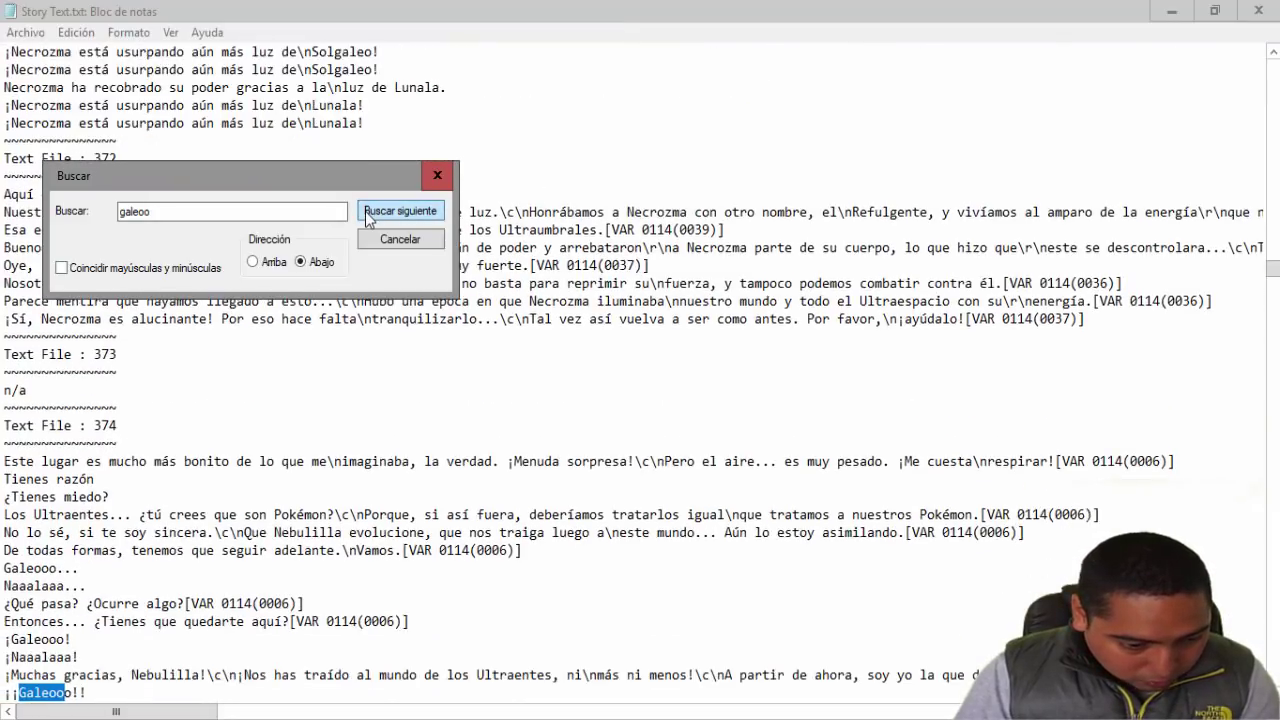
click(365, 211)
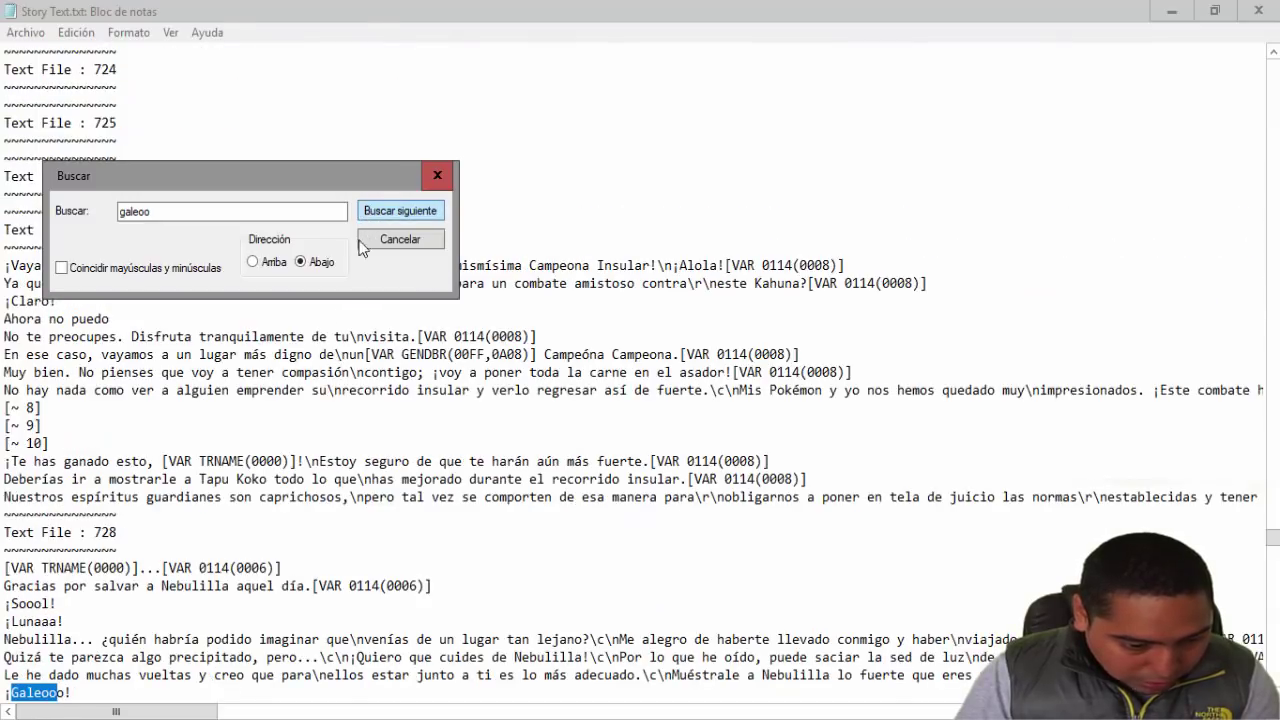
click(432, 178)
scroll(252, 433, down, 3)
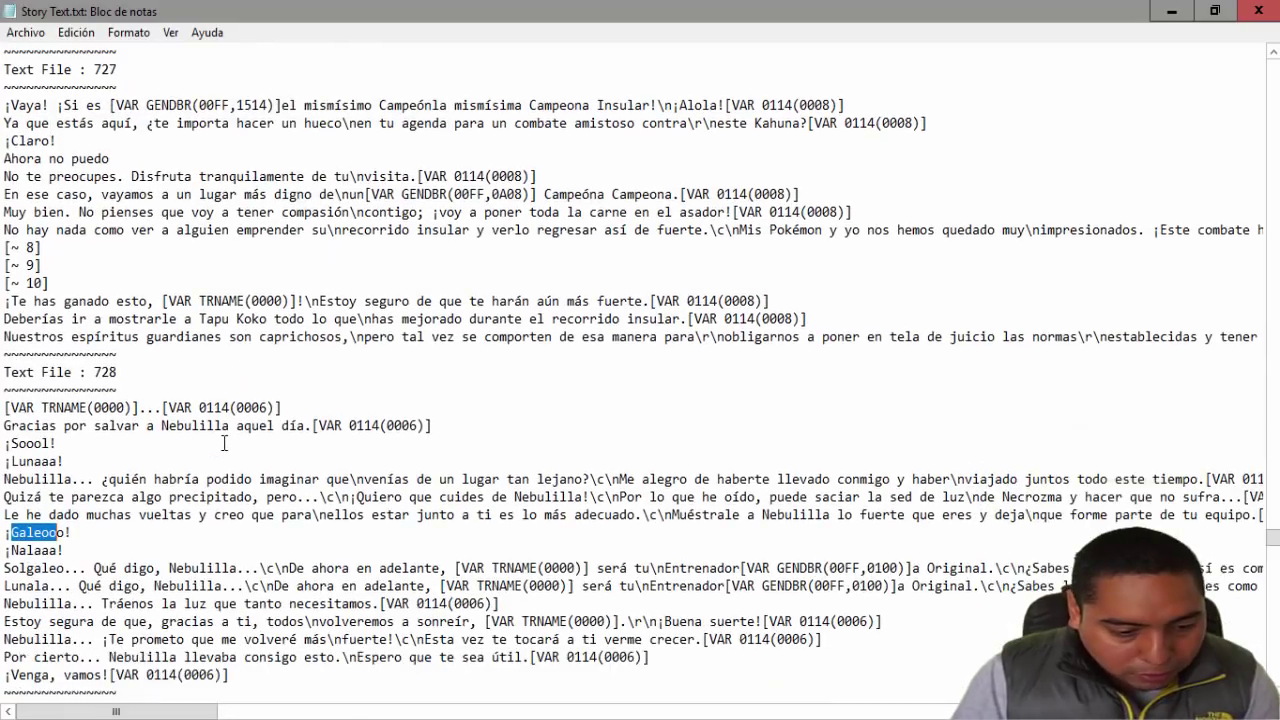
Step: In Text File 728, replace "Le he dado muchas vueltas y creo que para" with "Ya no quiere este Pokemon"
click(189, 514)
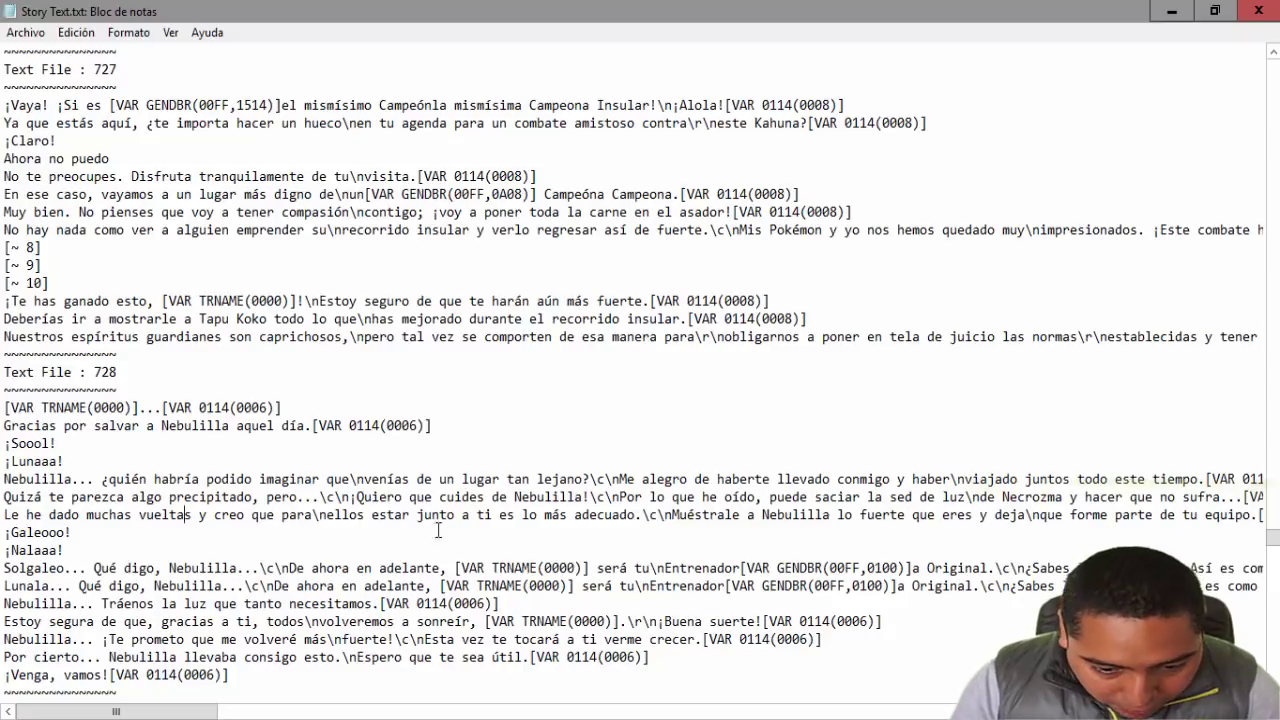
click(643, 516)
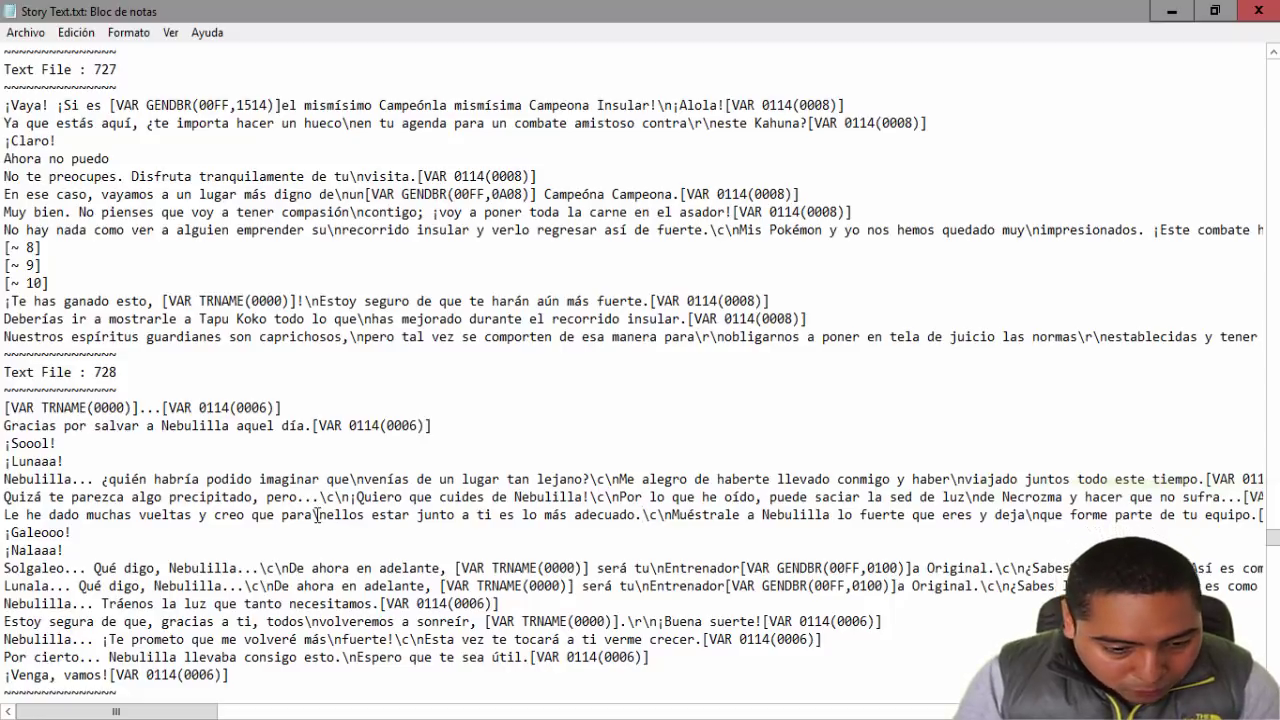
drag(312, 516, 4, 515)
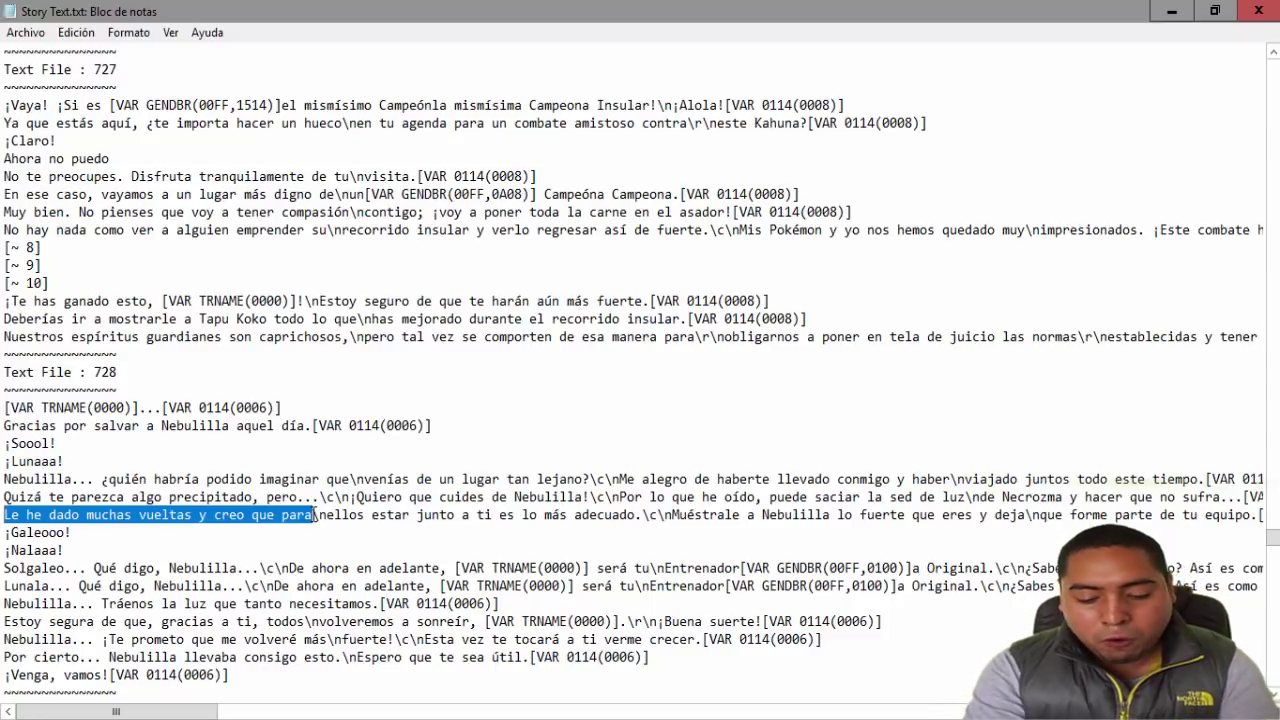
text(Ya no qu)
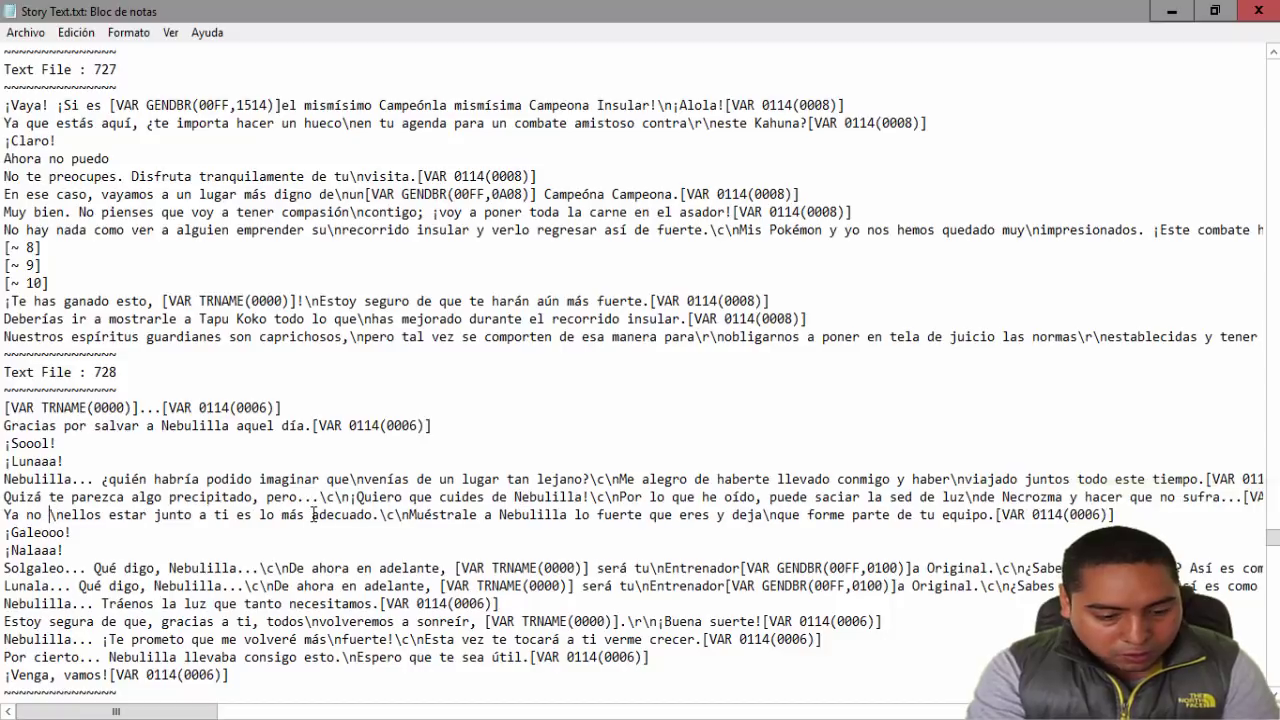
text(iere este Po)
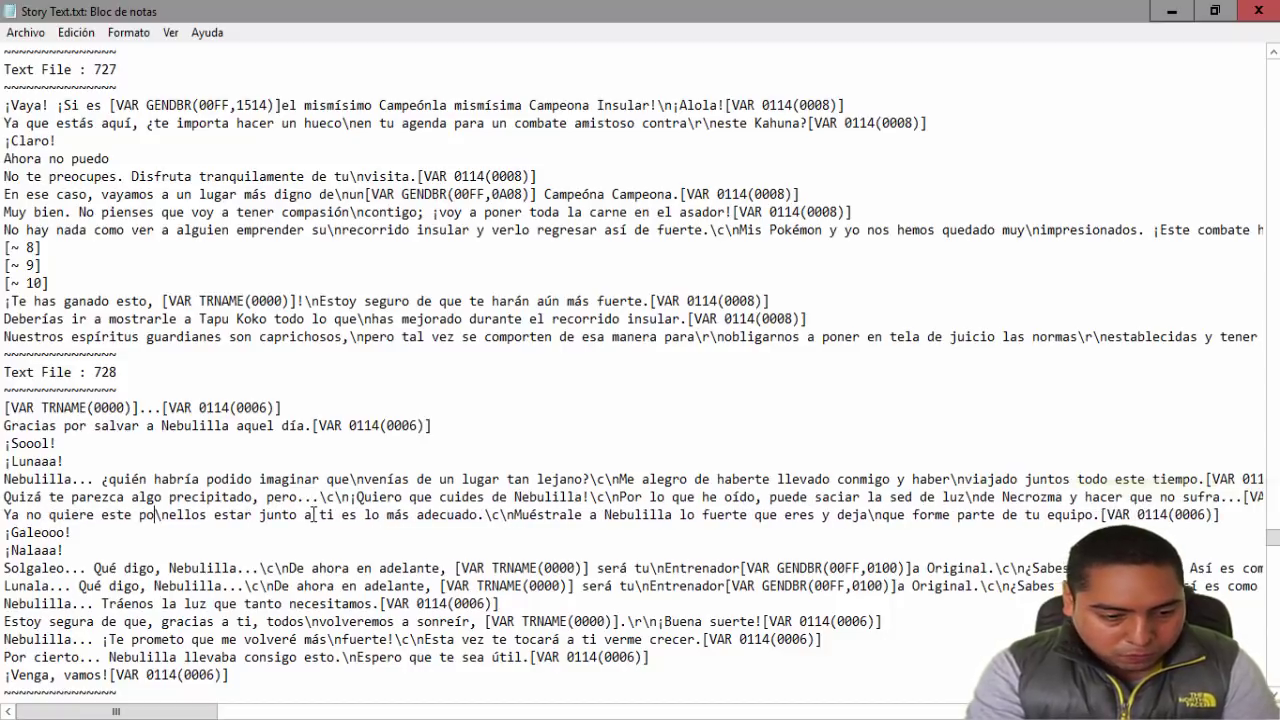
text(kemon)
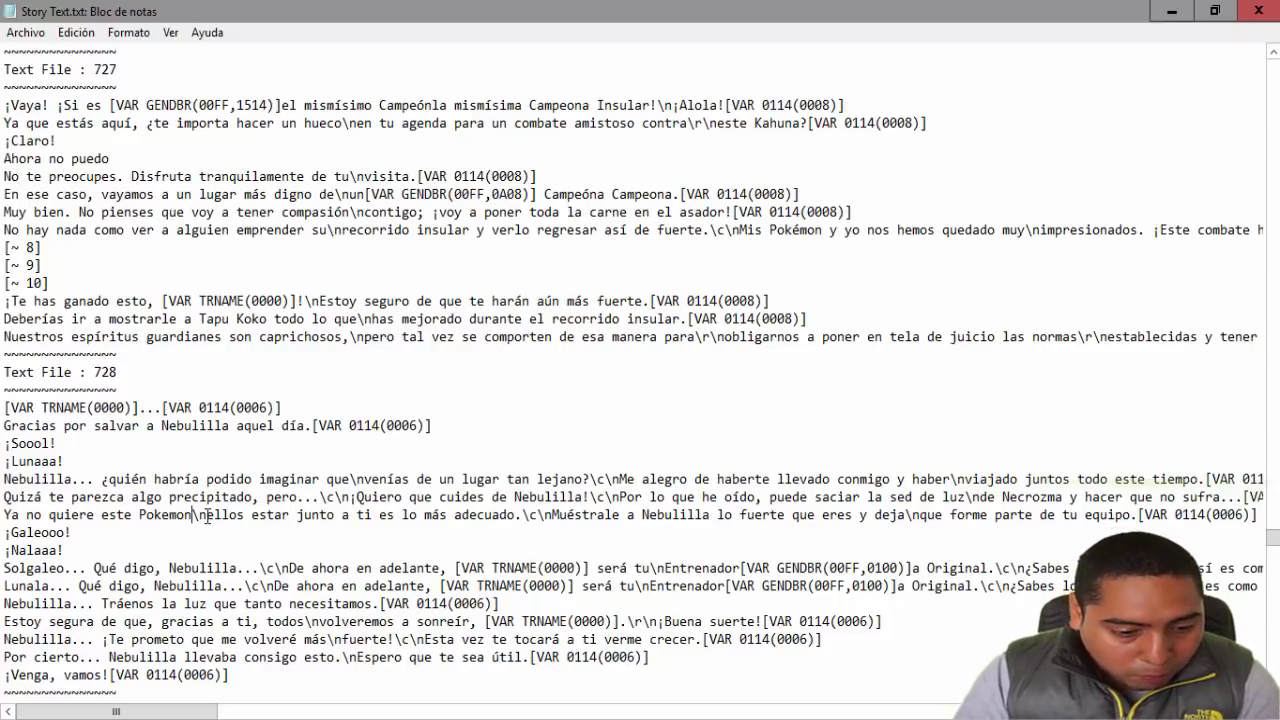
Step: In Text File 728, replace "\nellos estar junto a ti es lo más adecuado" after "Ya no quiere este Pokemon" with "te lo puedes quedar"
drag(206, 515, 193, 515)
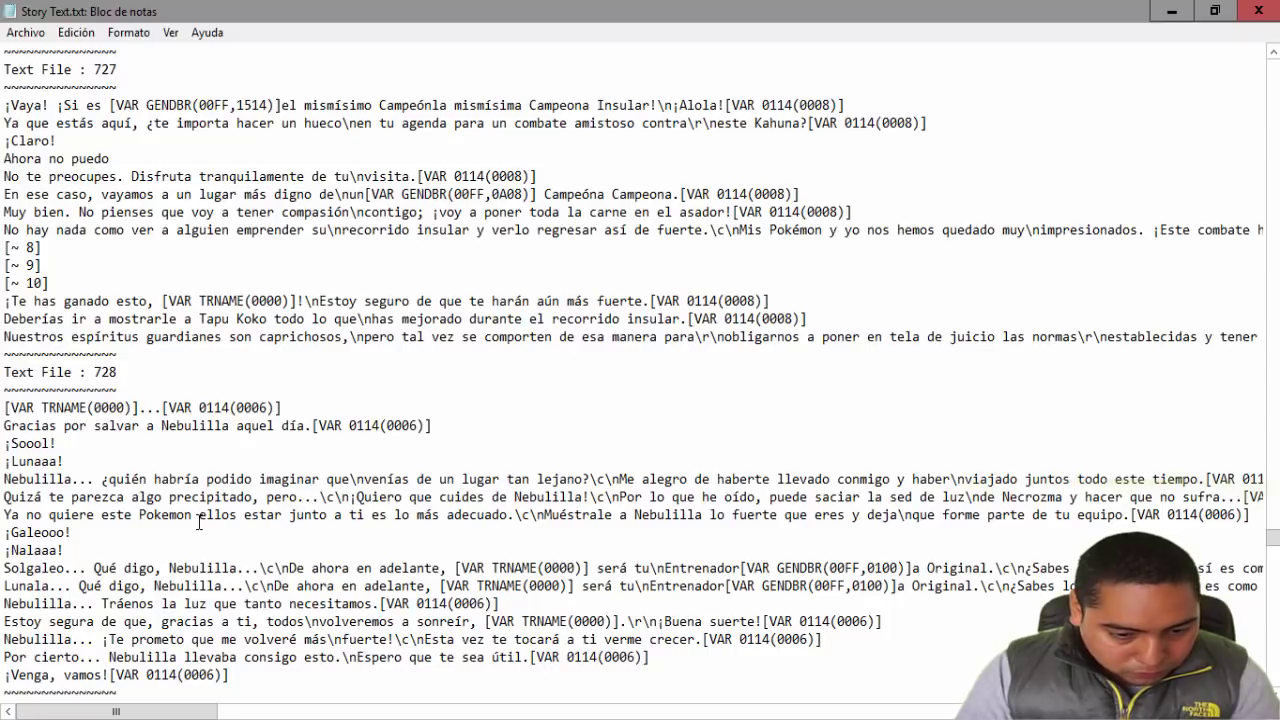
drag(199, 520, 512, 522)
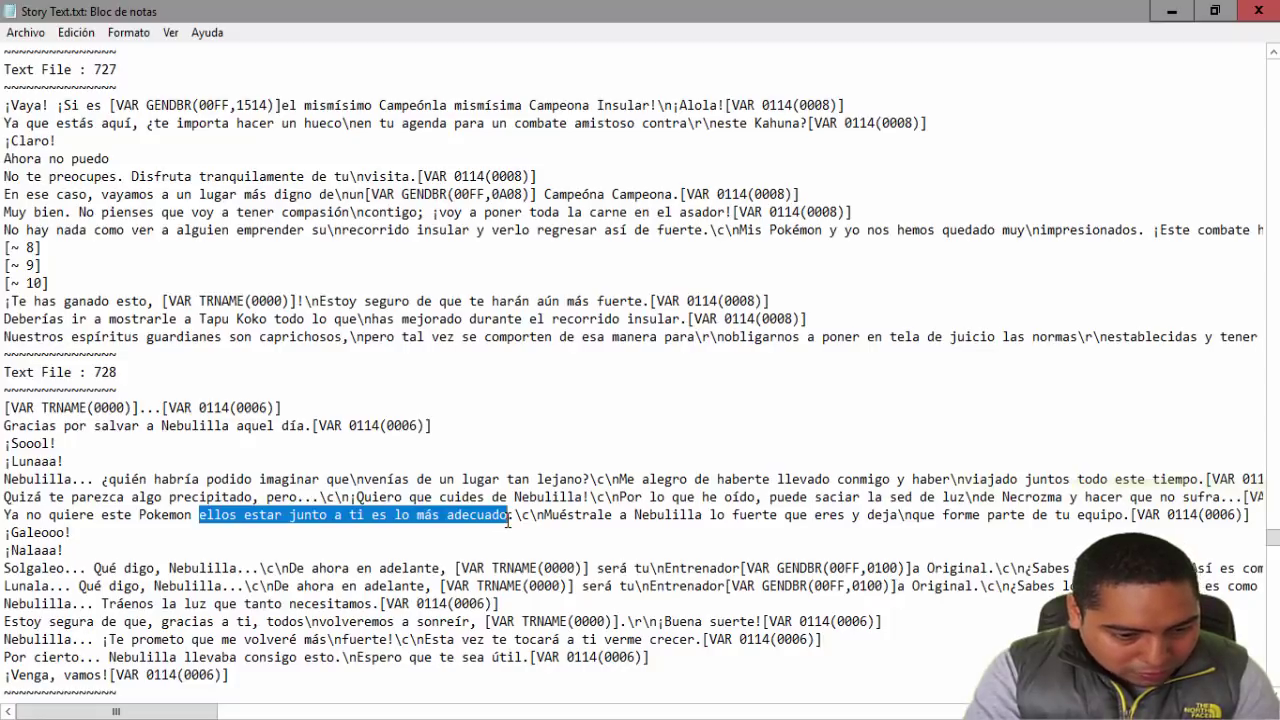
text(te lo puede.)
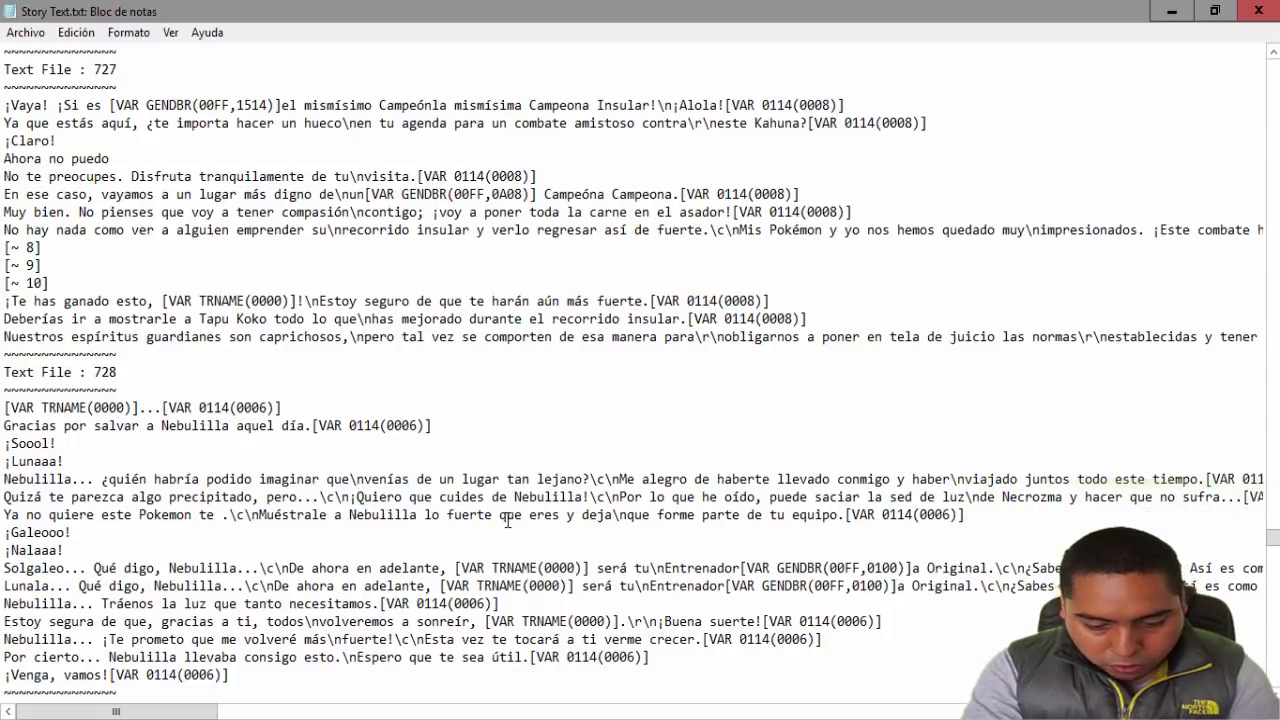
text(s quedar)
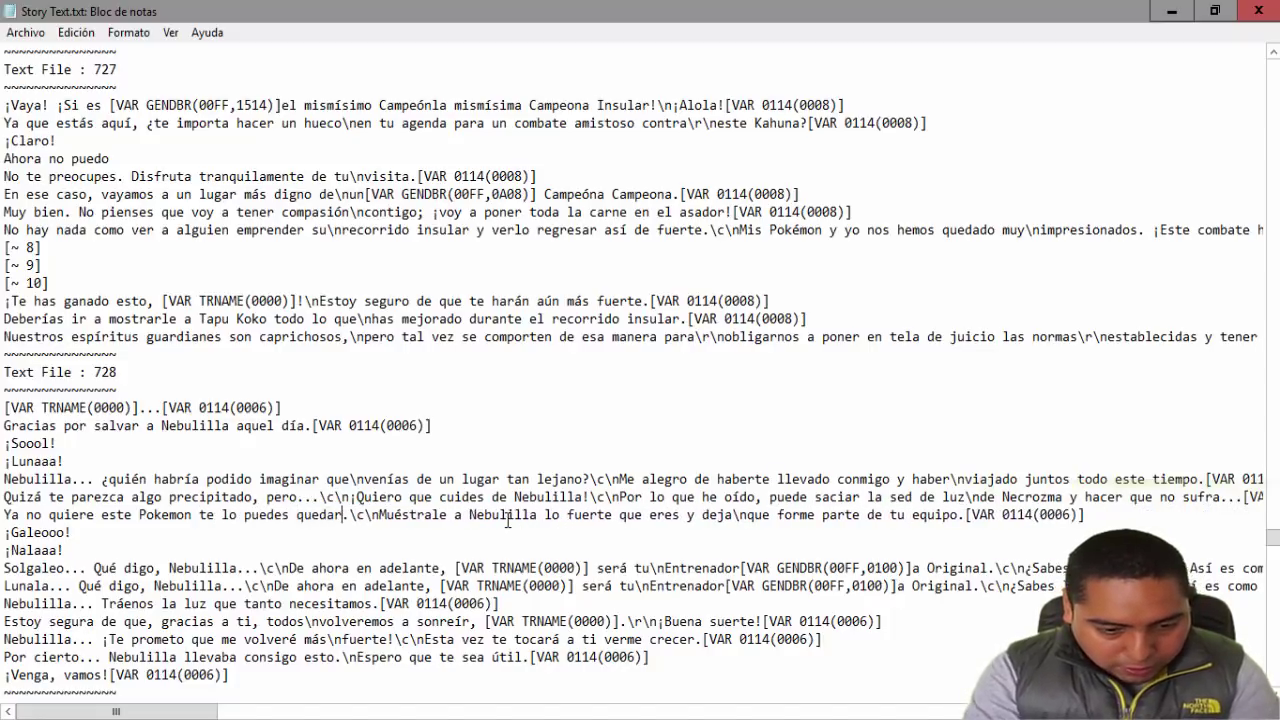
Step: After "te lo puedes quedar", insert a line break code "\n" and the text Es "muy grande" para mi
text(\n)
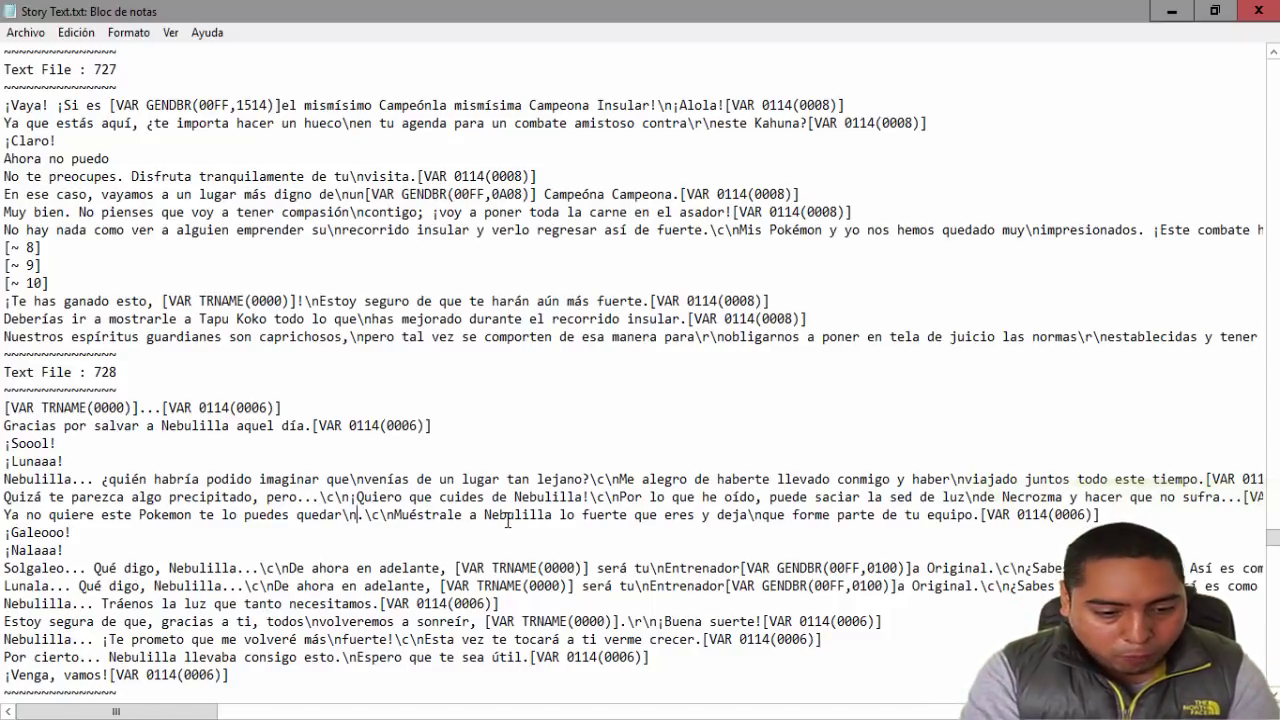
text(Es muy)
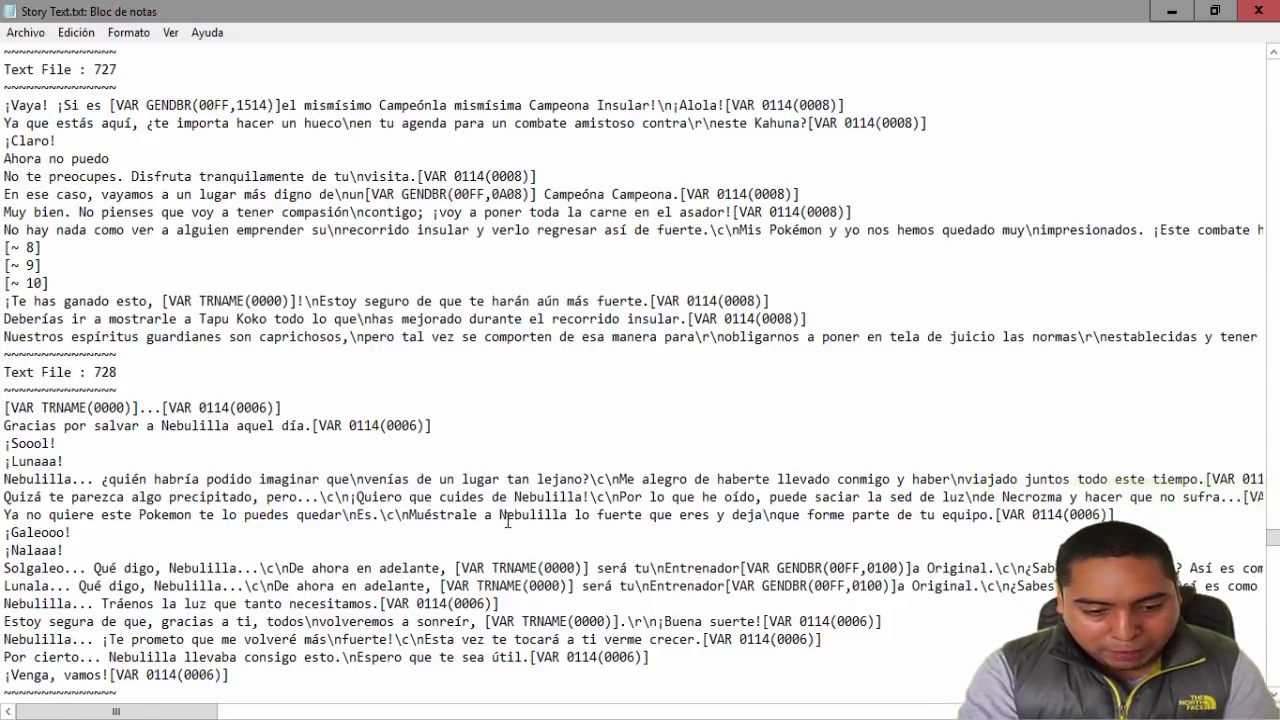
key(BackSpace)
key(BackSpace)
key(BackSpace)
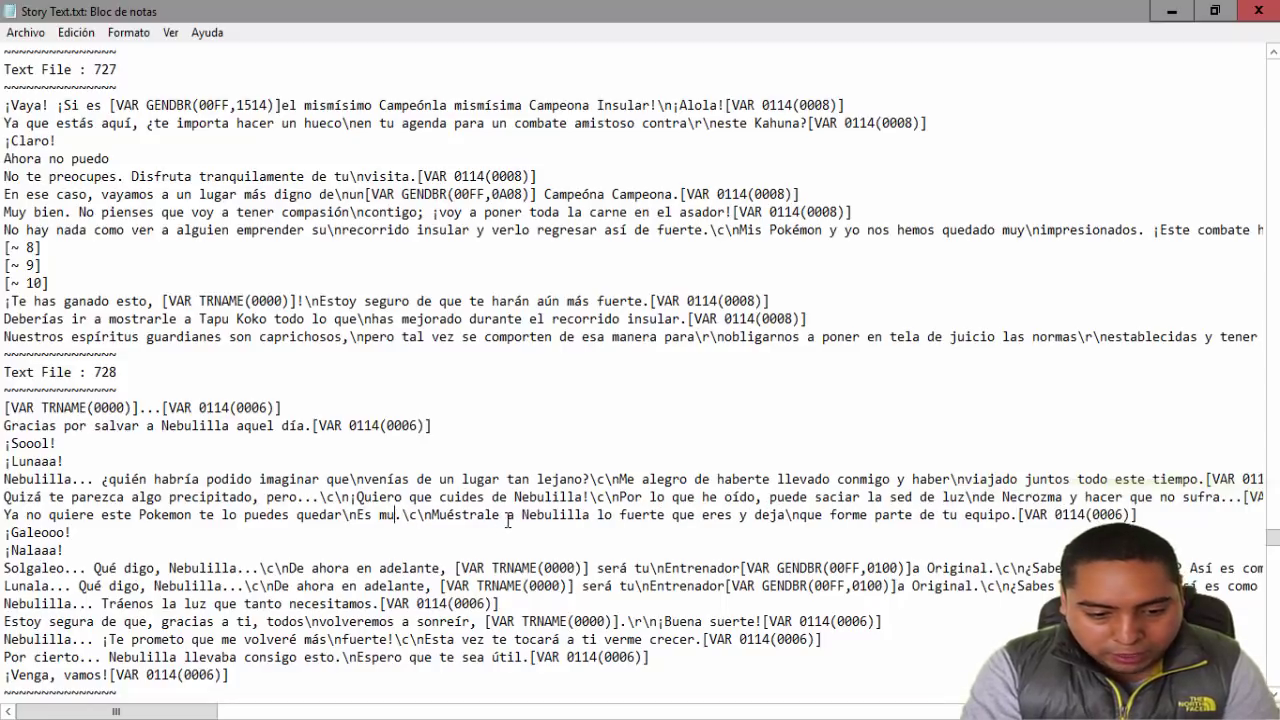
text("muy)
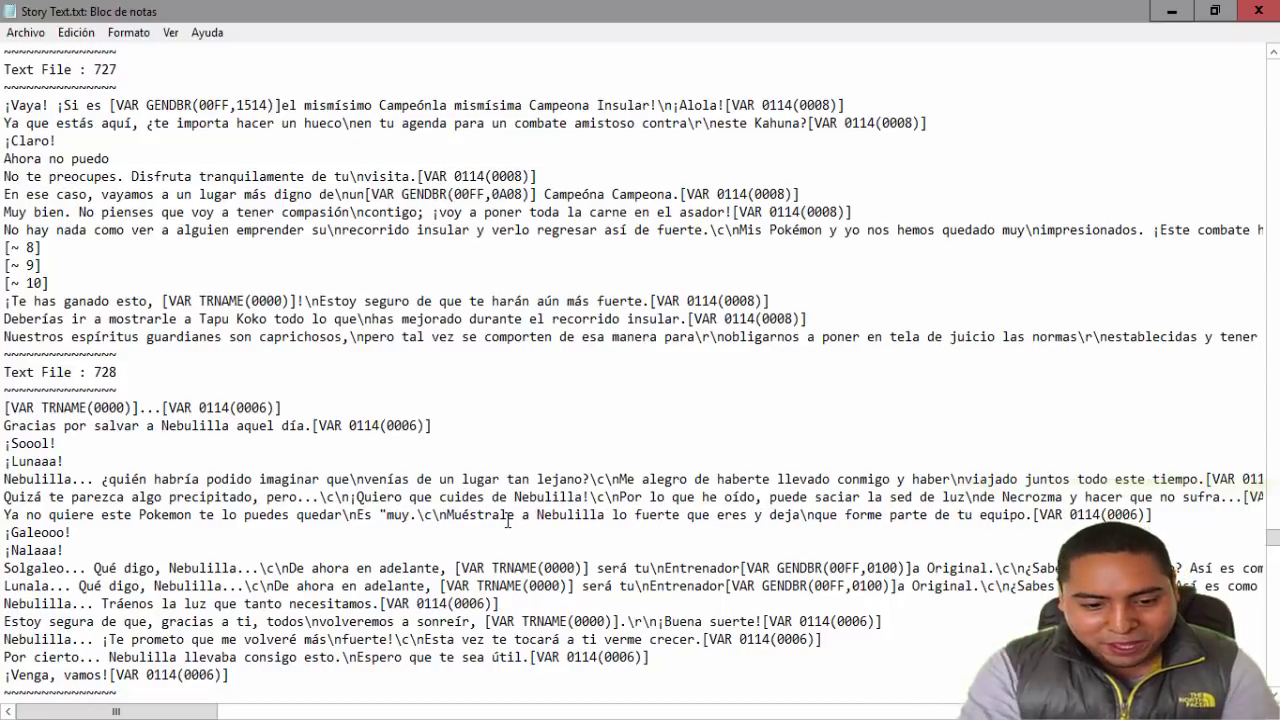
text( grande" )
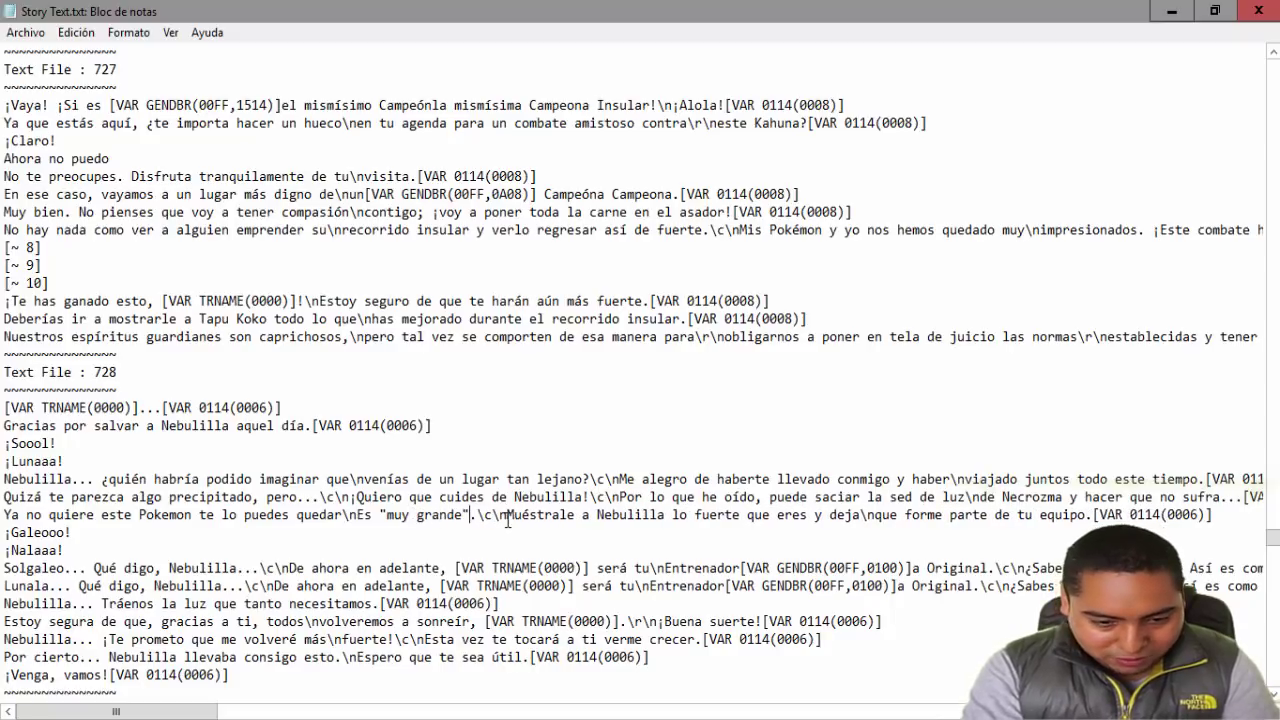
text(para mi)
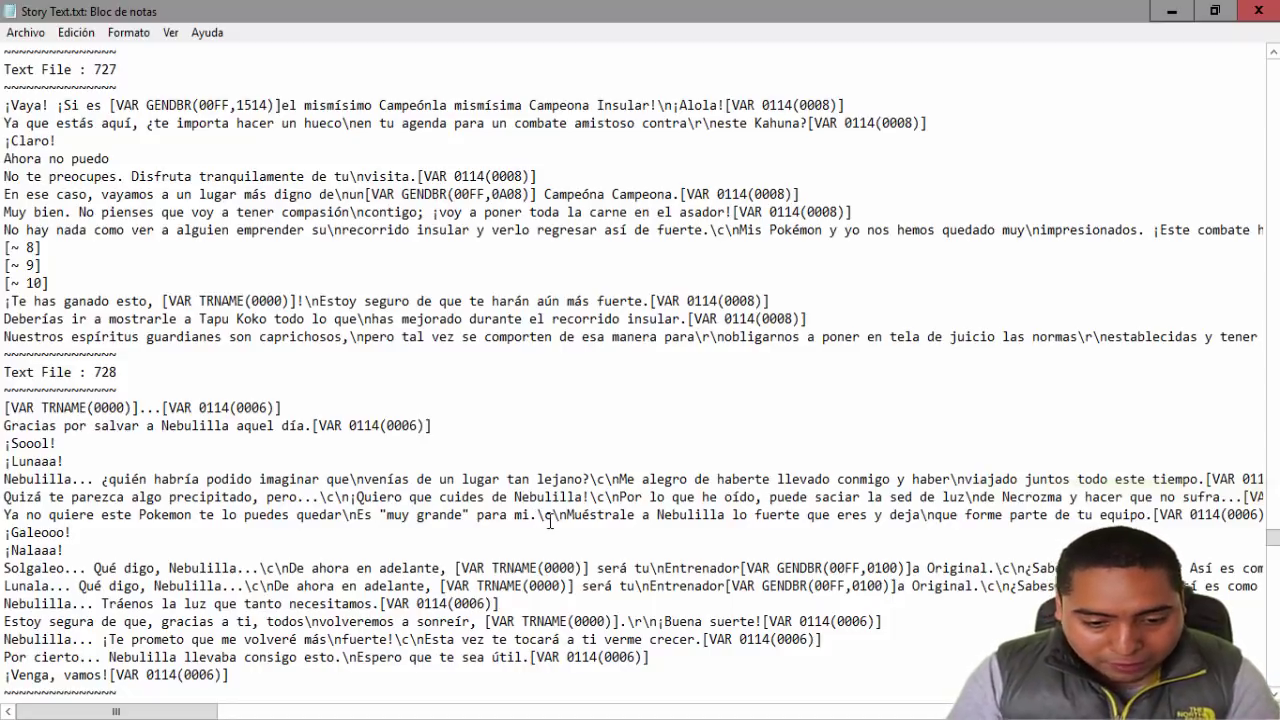
Step: Replace "Muéstrale a Nebulilla lo fuerte que eres y deja\nque forme parte de tu equipo" with "Creo que mejor te quedara a ti\n"
drag(572, 523, 921, 521)
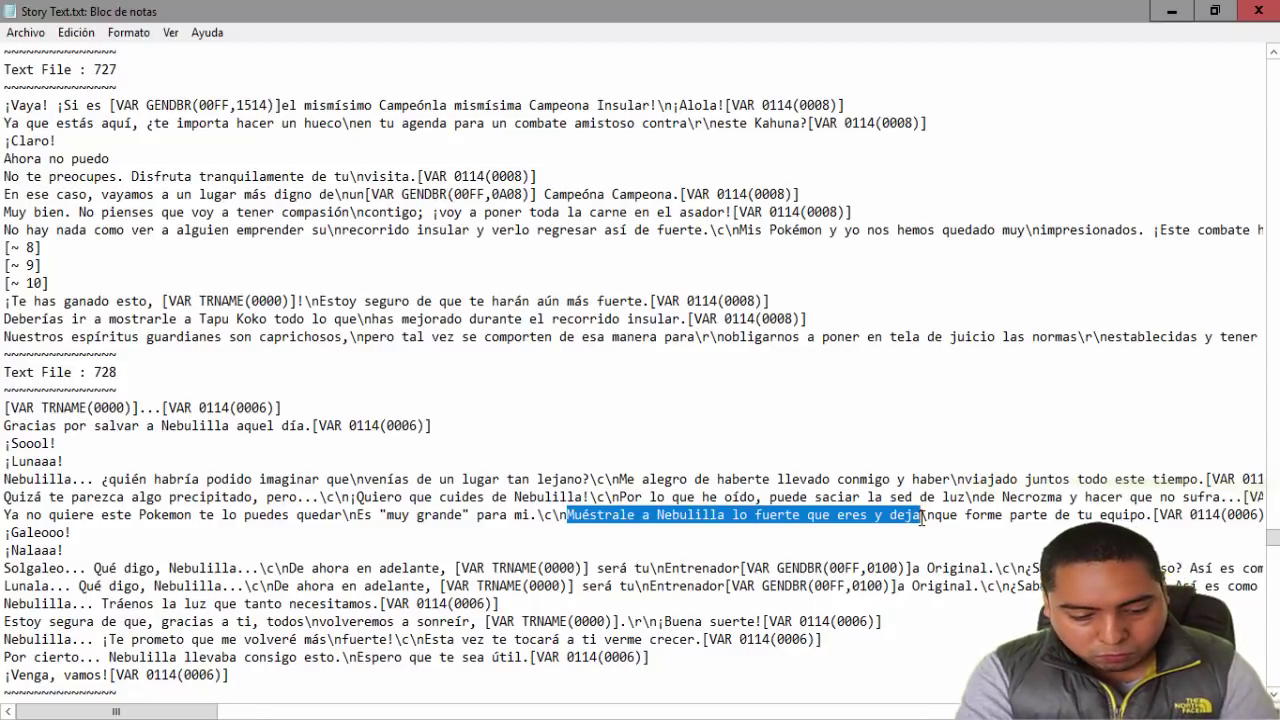
text(Creo que mejor )
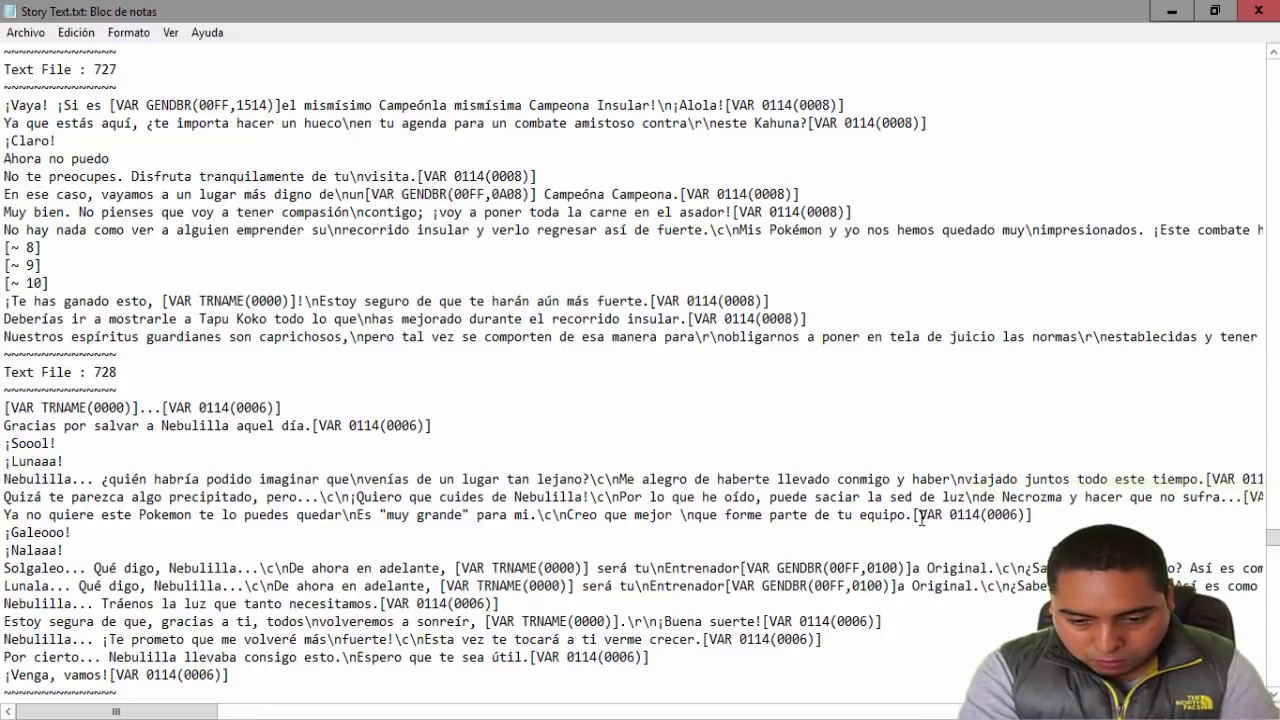
text(te quedara a ti)
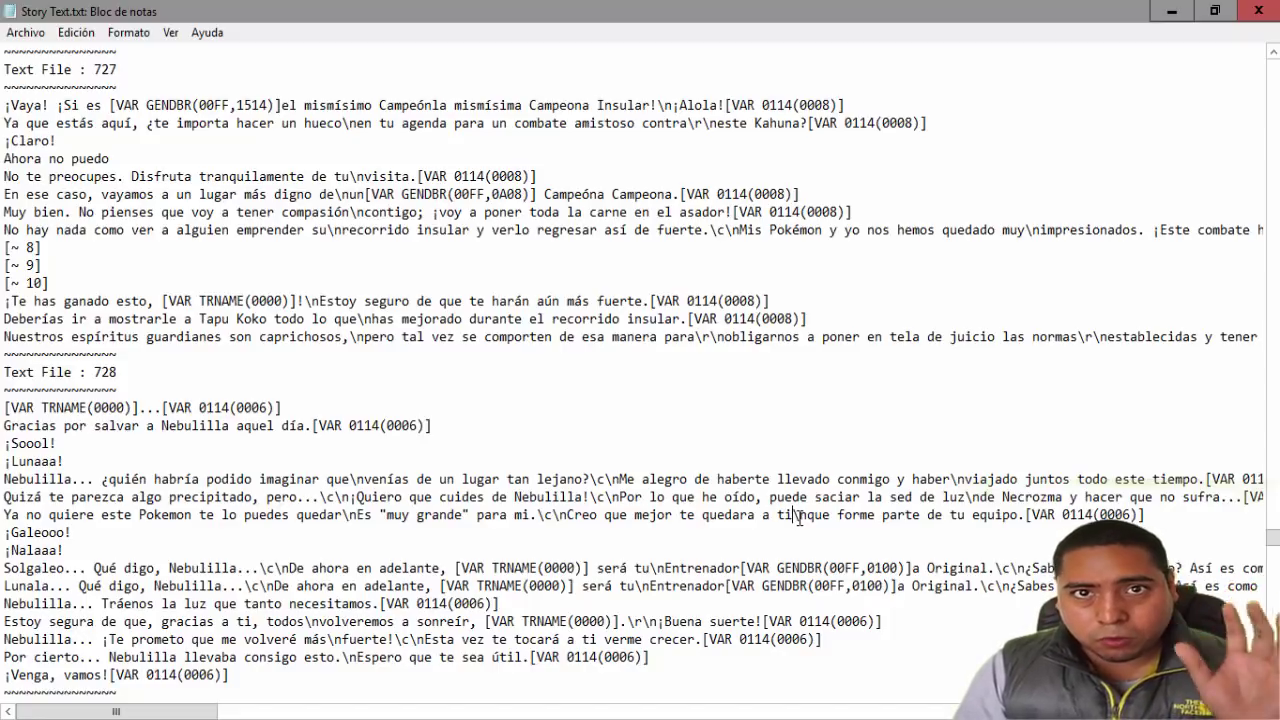
drag(811, 516, 797, 515)
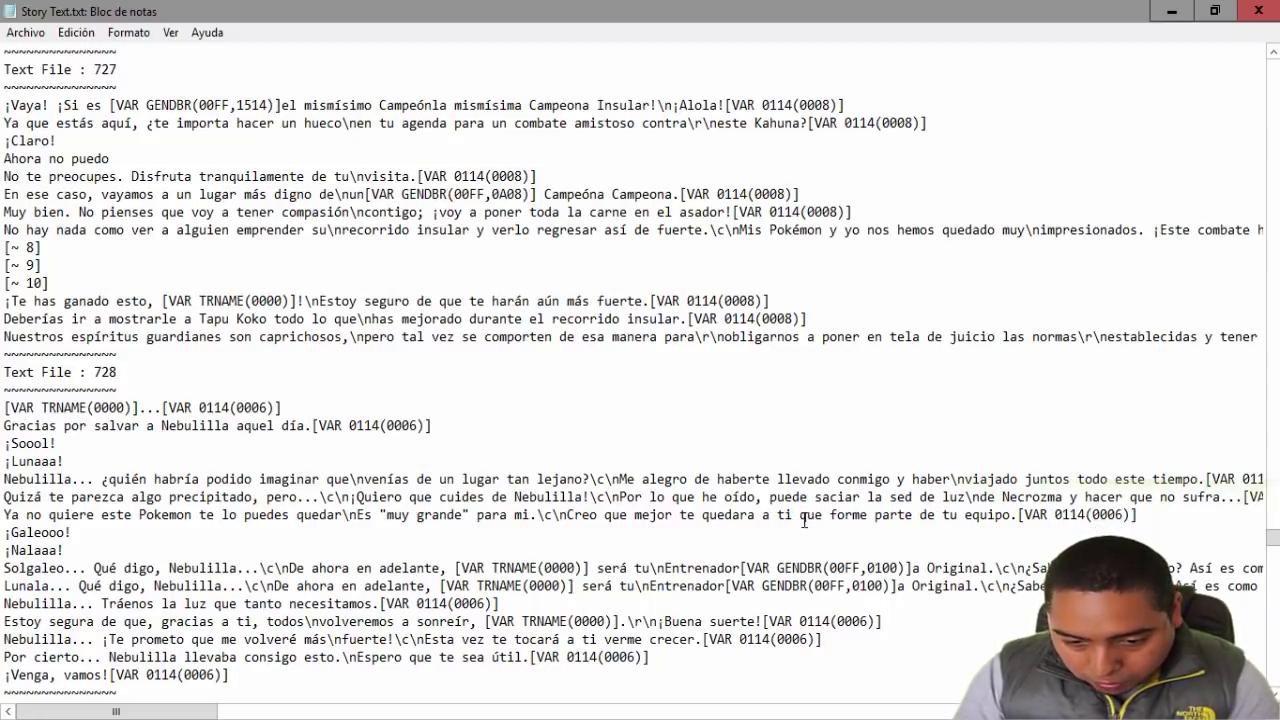
drag(800, 516, 1016, 515)
key(BackSpace)
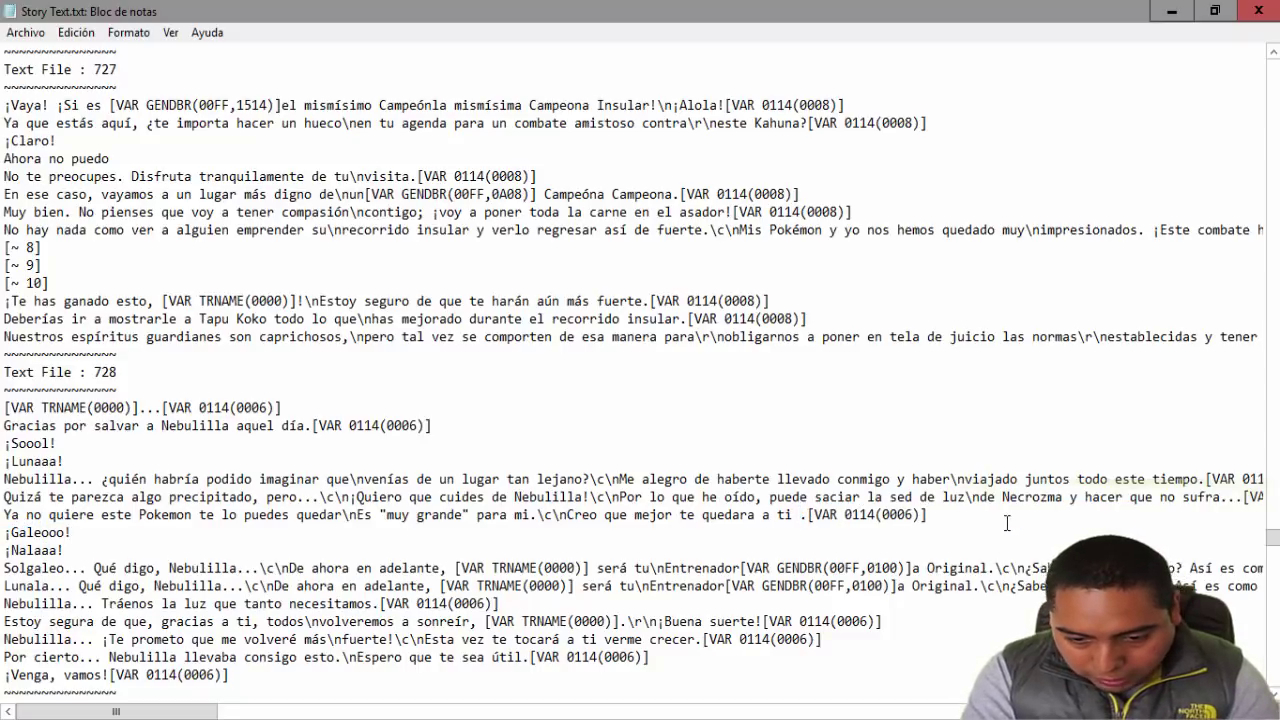
key(BackSpace)
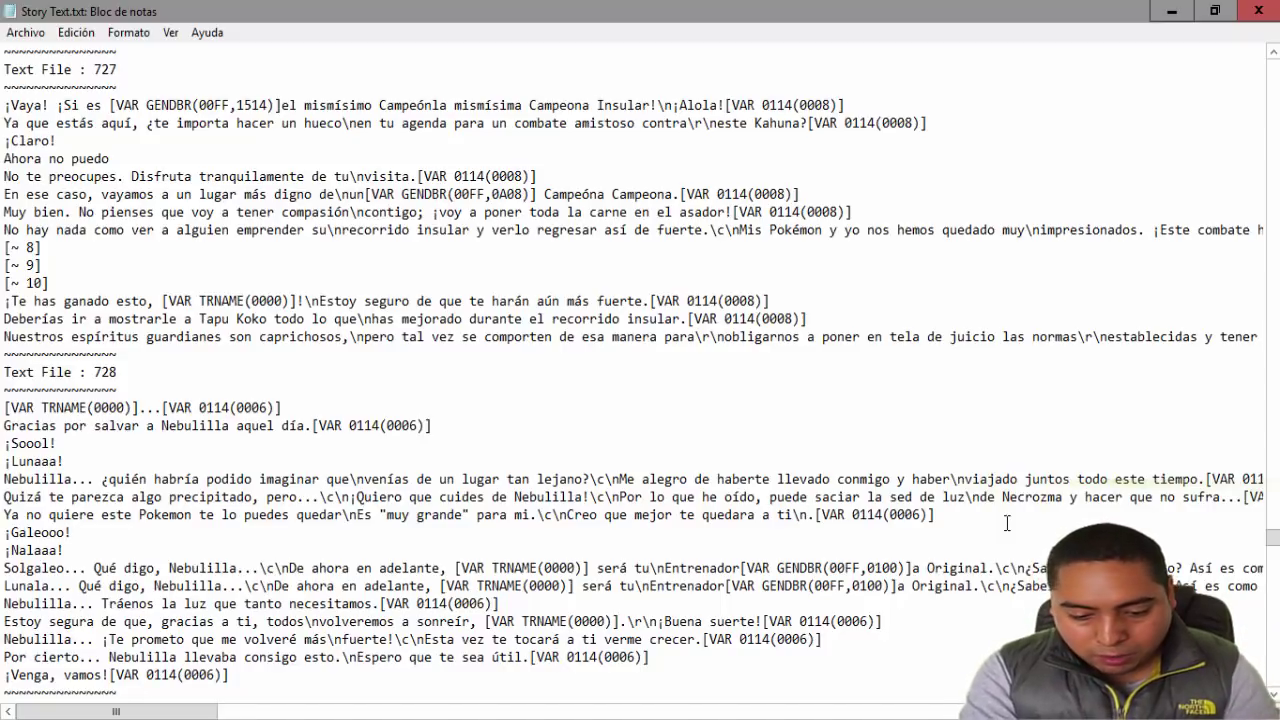
text(creo que e)
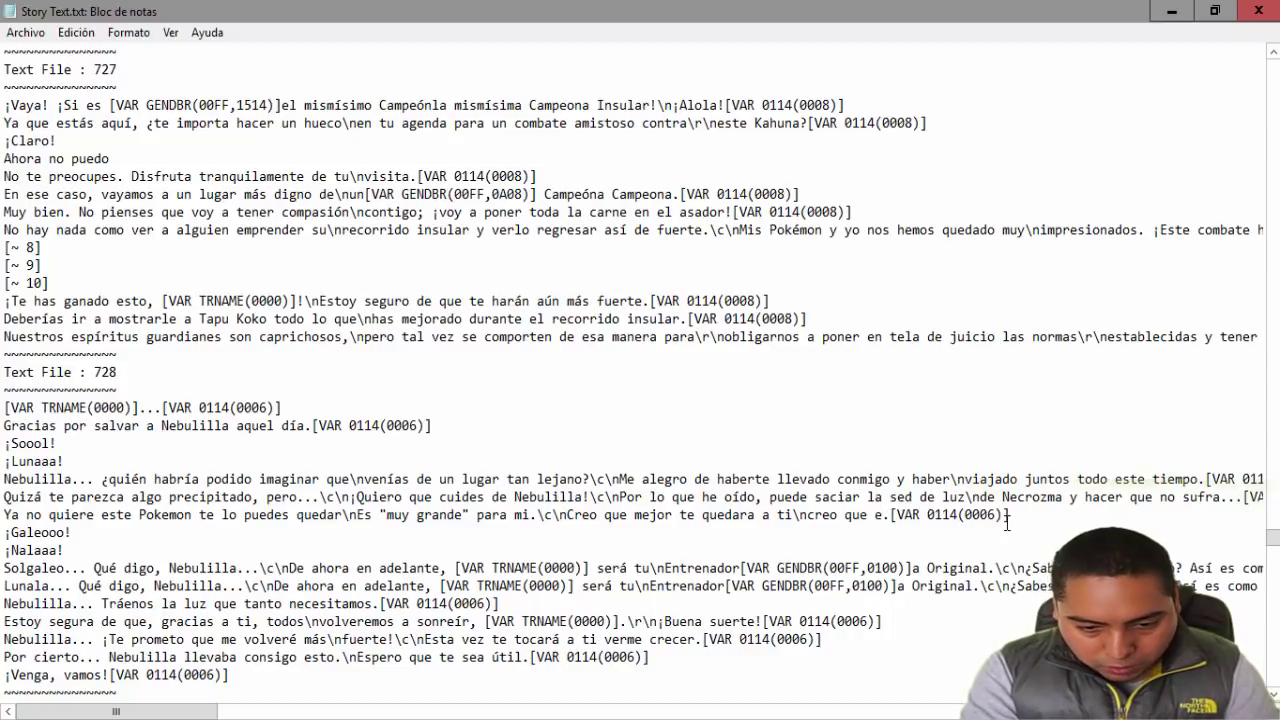
key(BackSpace)
key(BackSpace)
key(BackSpace)
key(BackSpace)
key(BackSpace)
key(BackSpace)
key(BackSpace)
key(BackSpace)
key(BackSpace)
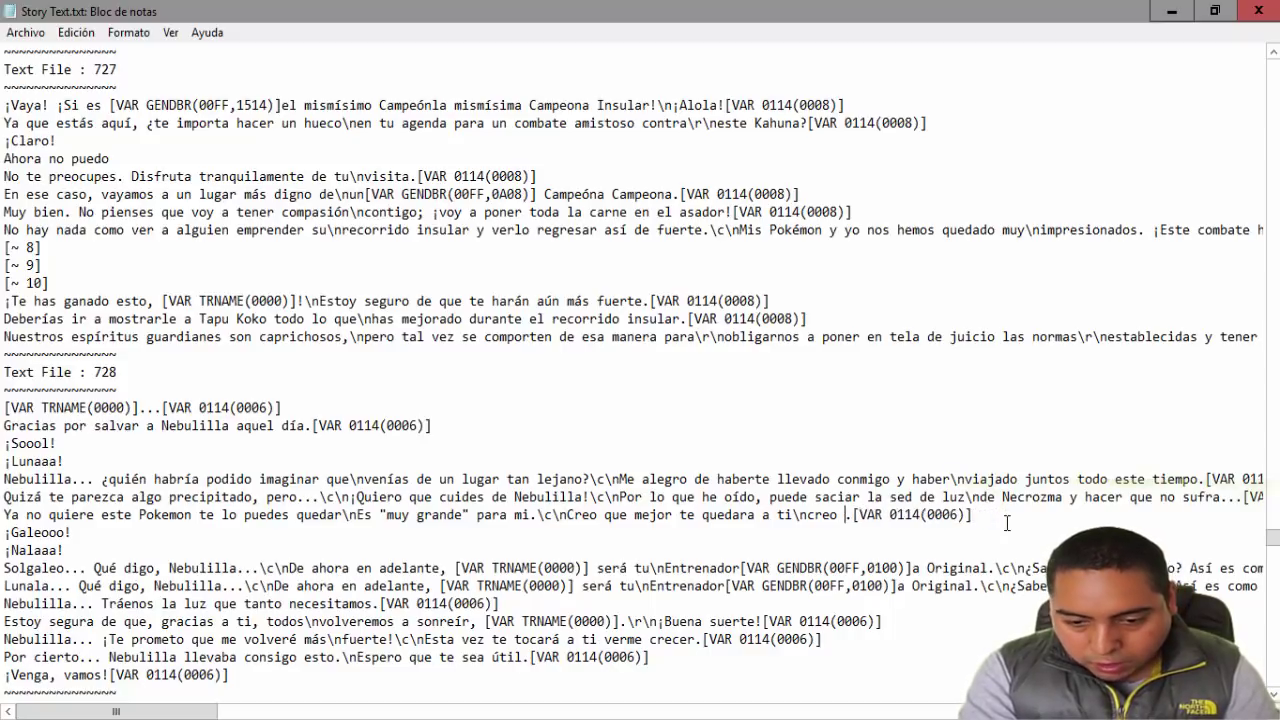
key(BackSpace)
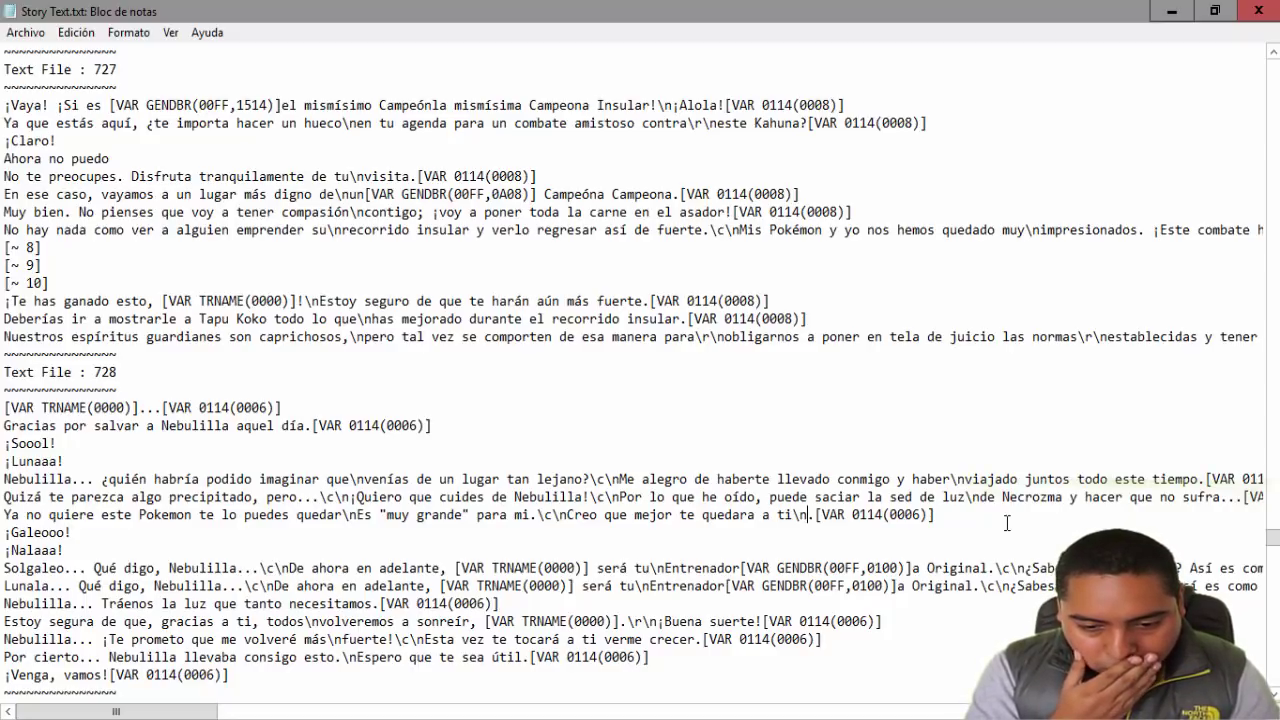
Step: Complete the sentence after "te quedara a ti\n" with "yo capturare un Pikipek"
text(yo capt)
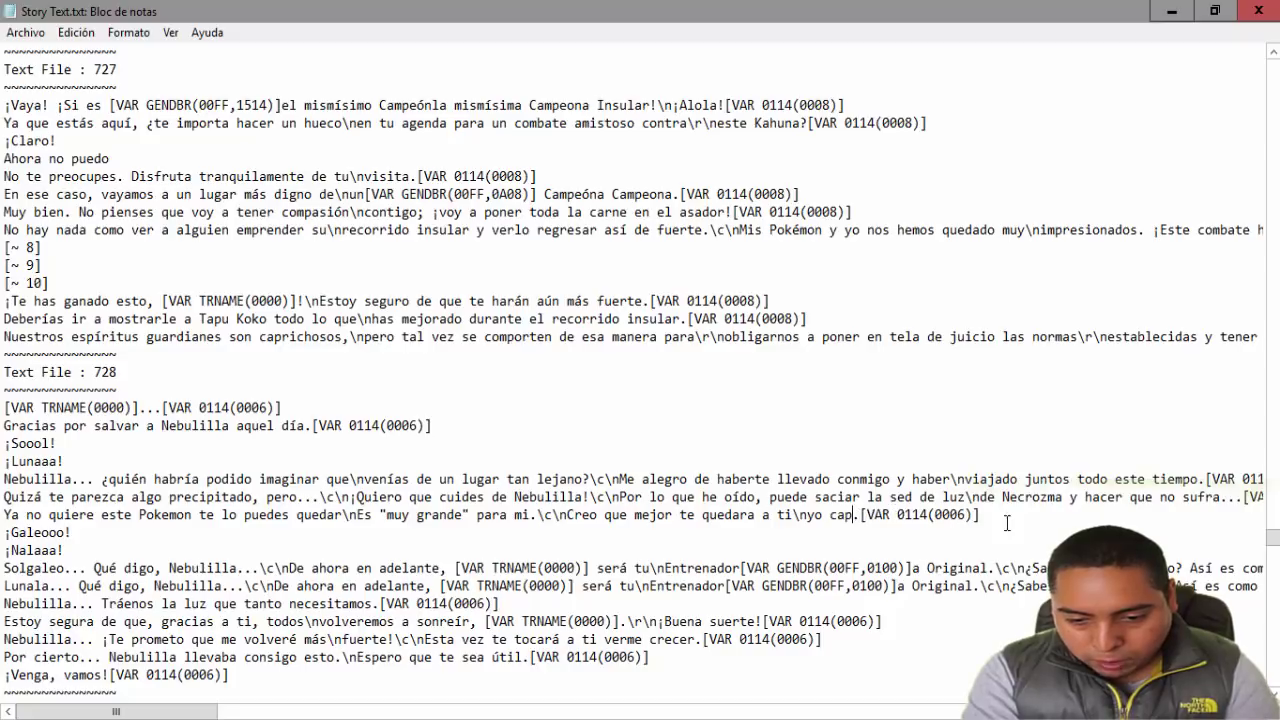
text(urare )
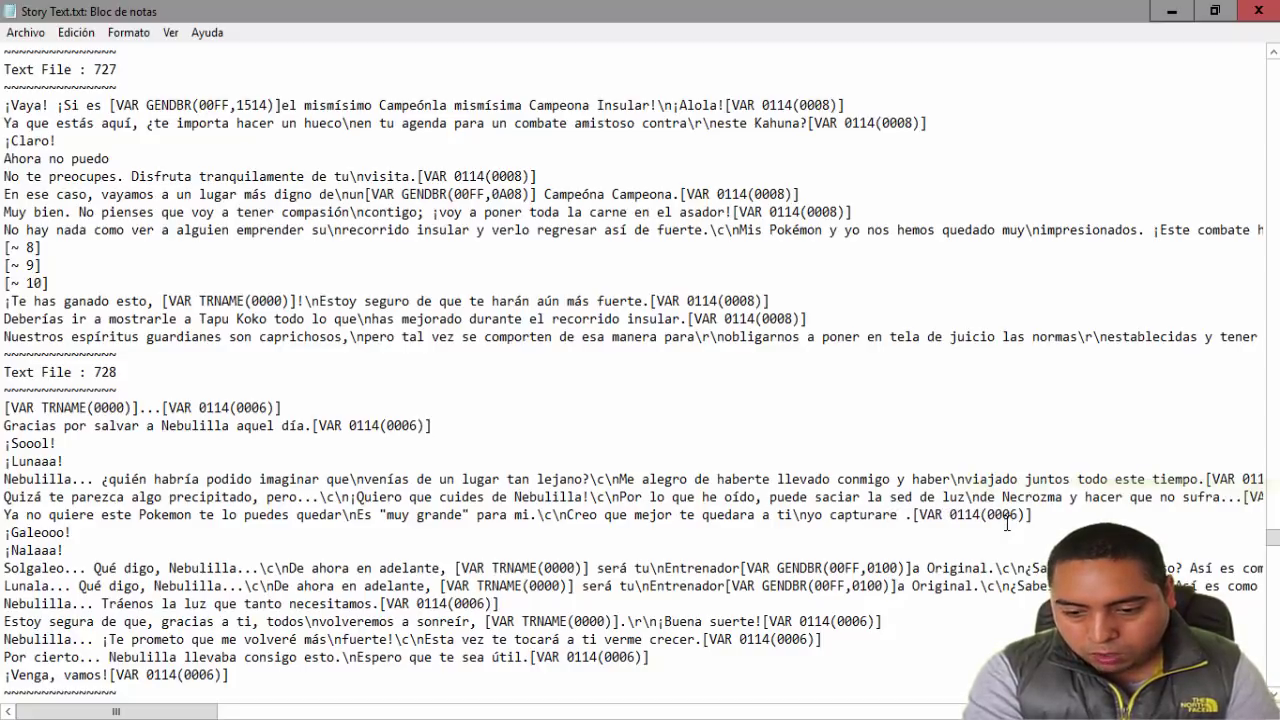
text(un )
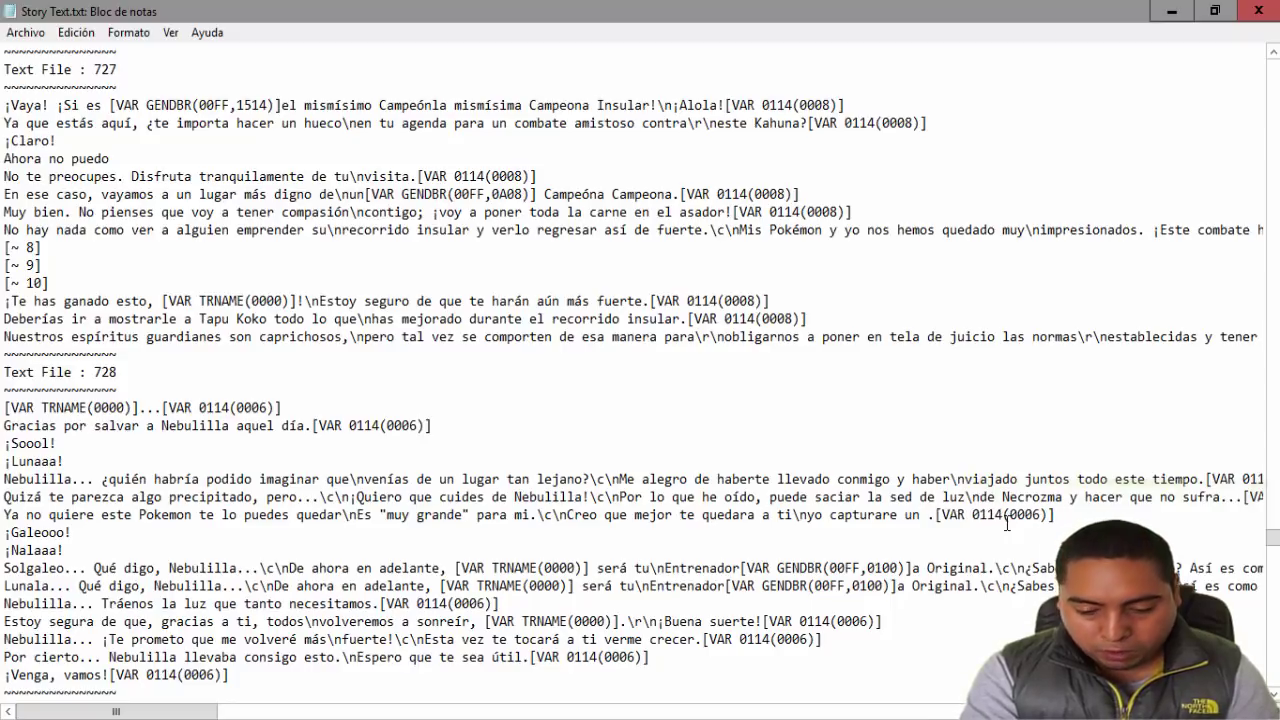
text(Pikipek)
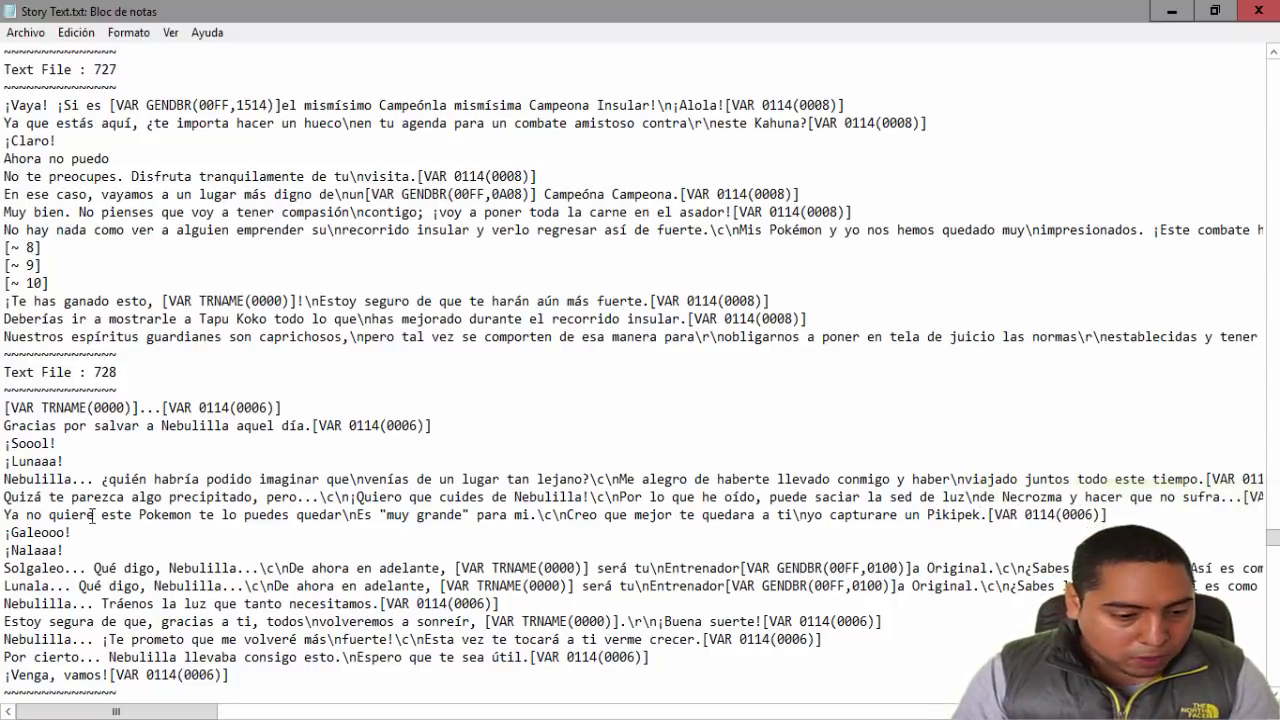
Step: Replace "Galeooo" on the following line of Text File 728 with "SI QUIERO IRME CONTIGO, NO AGUANTO A ZORRAIDA"
drag(64, 533, 10, 538)
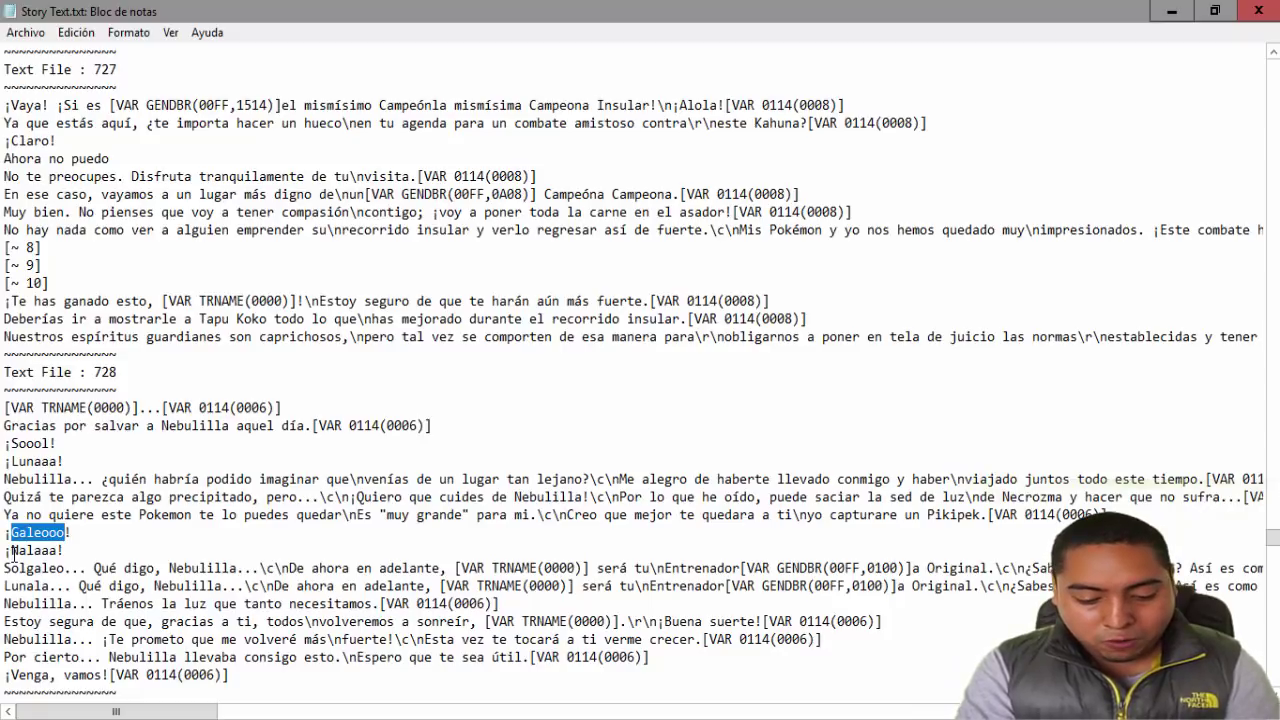
text(SI QIE!)
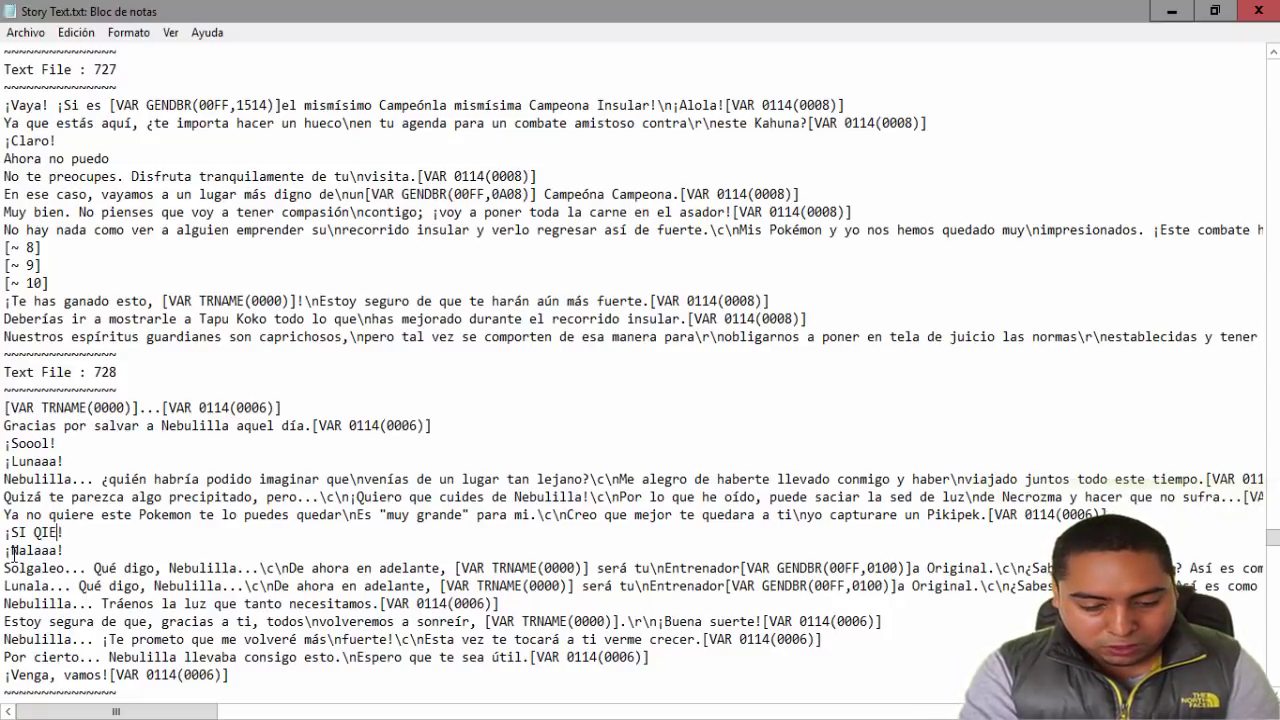
key(BackSpace)
key(BackSpace)
text(UIERO IRME )
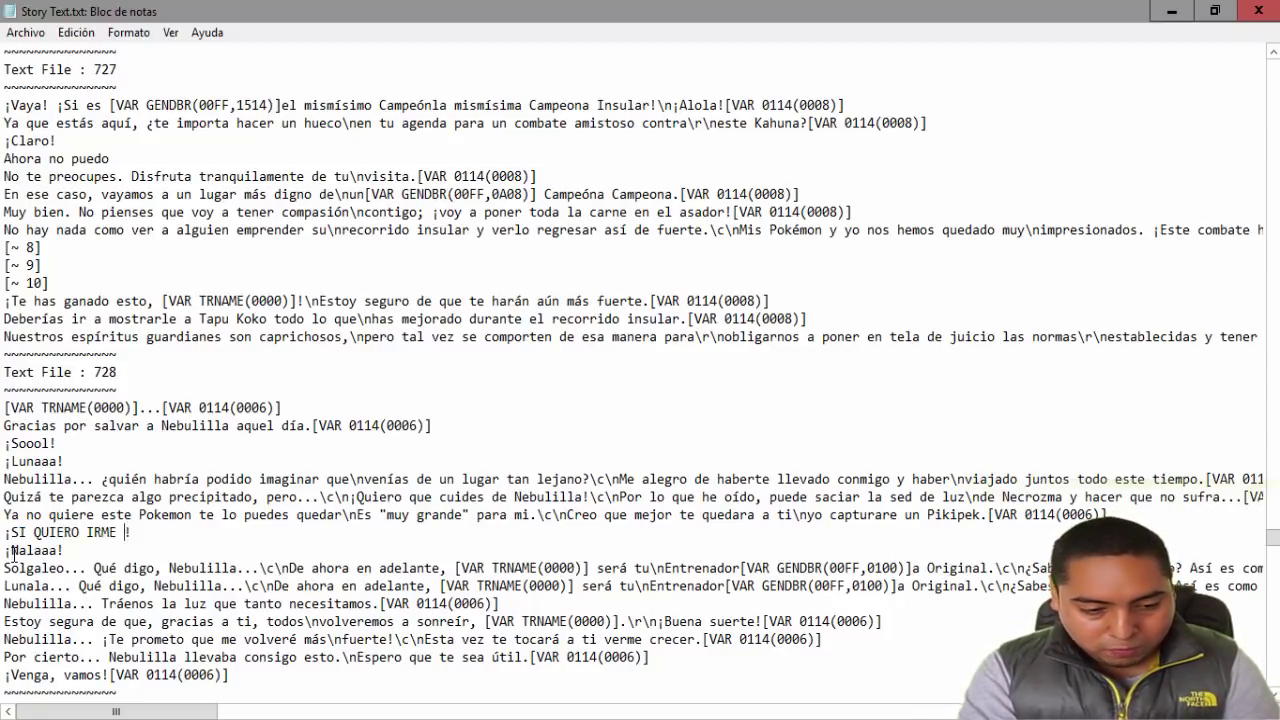
text(CONTIGO, )
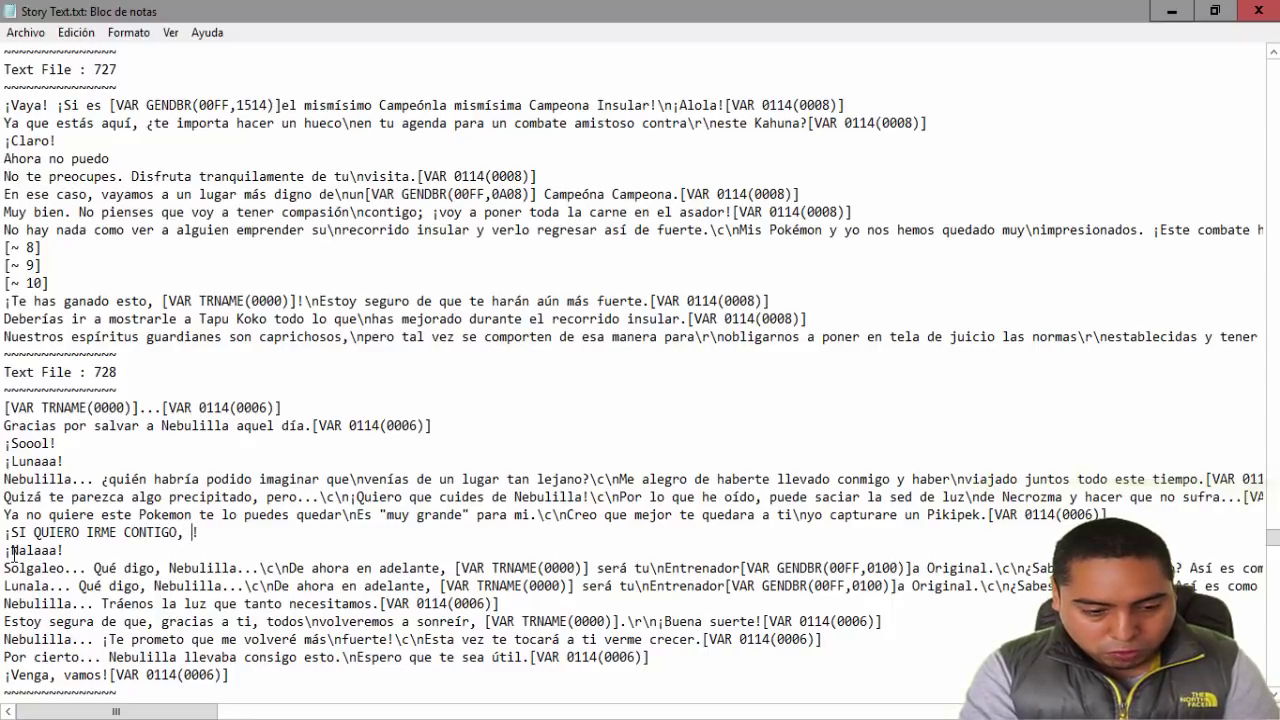
text(NO AGUANTO )
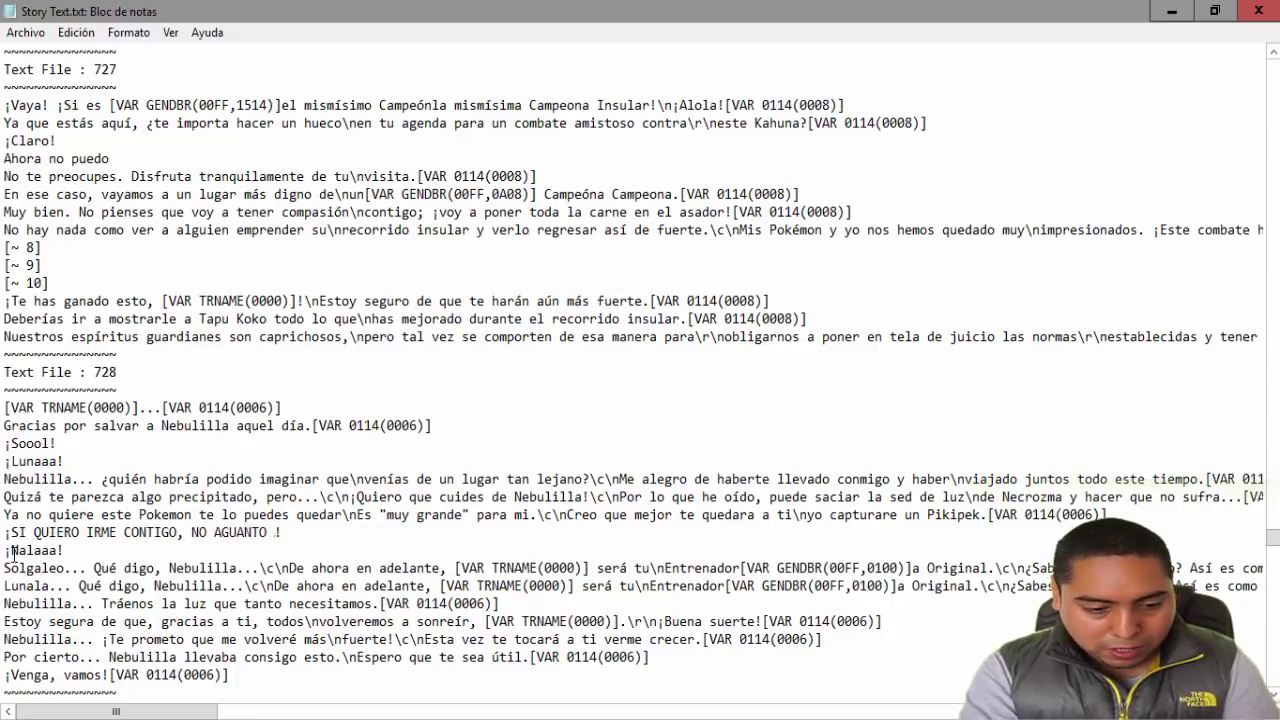
text(A ZORRAIDA)
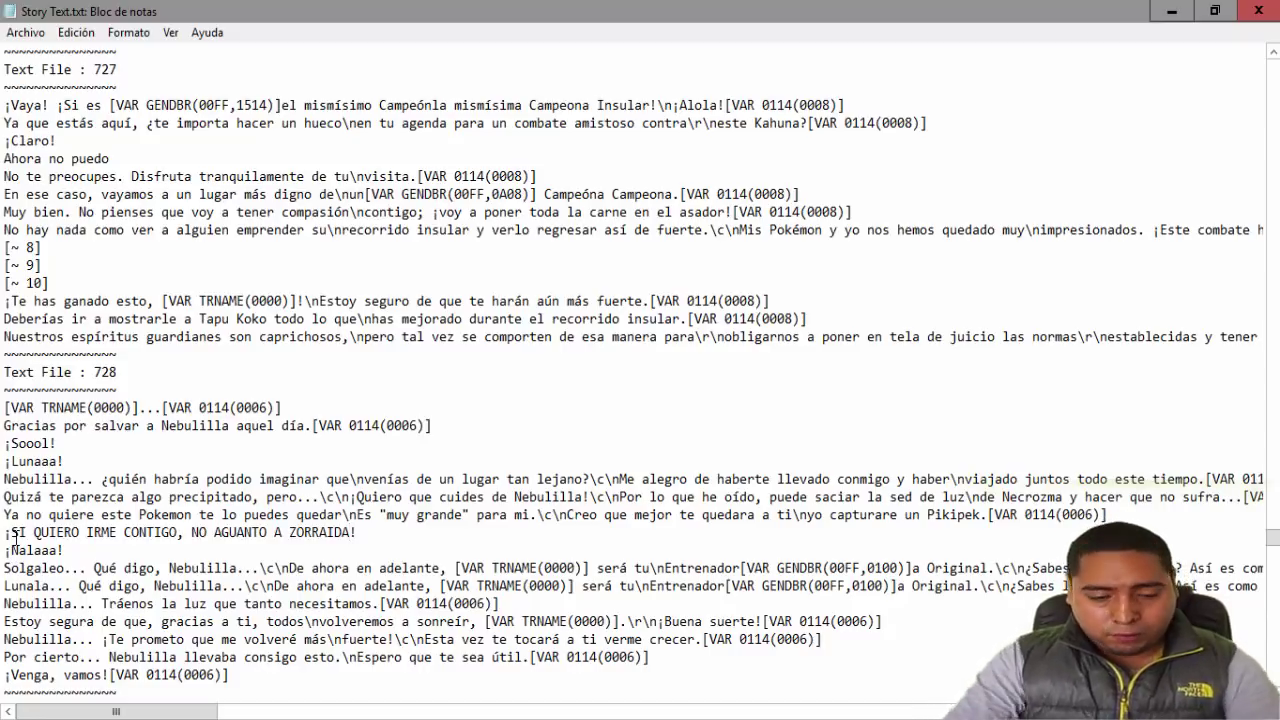
Step: Copy the "\r\n" code after "las normas" in Text File 727 and insert it after "Pikipek." in Text File 728
click(986, 517)
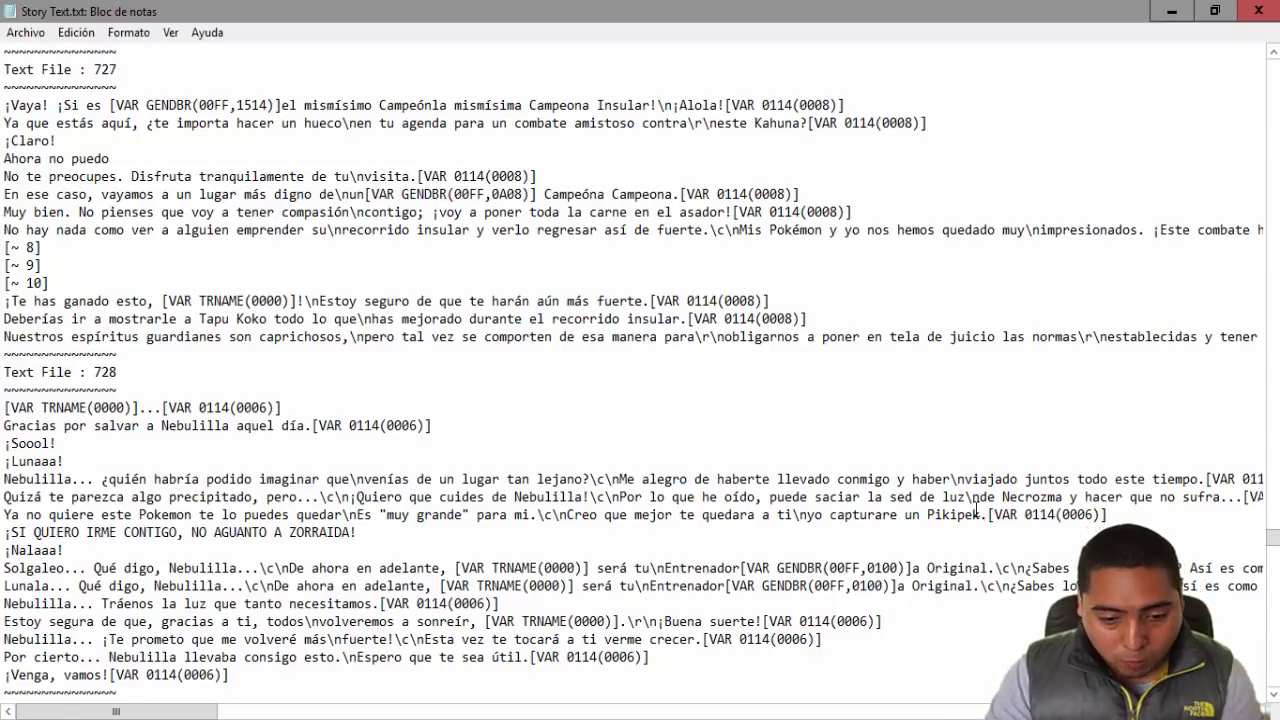
drag(568, 514, 537, 514)
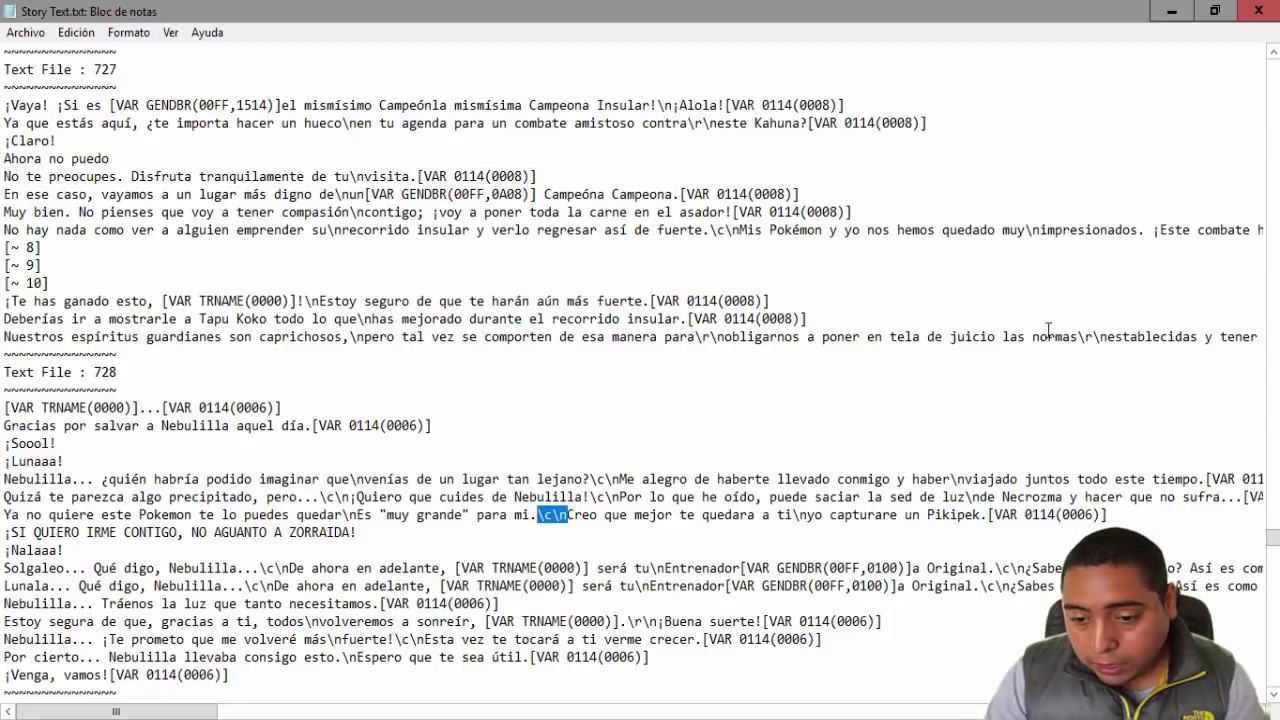
drag(1108, 341, 1081, 341)
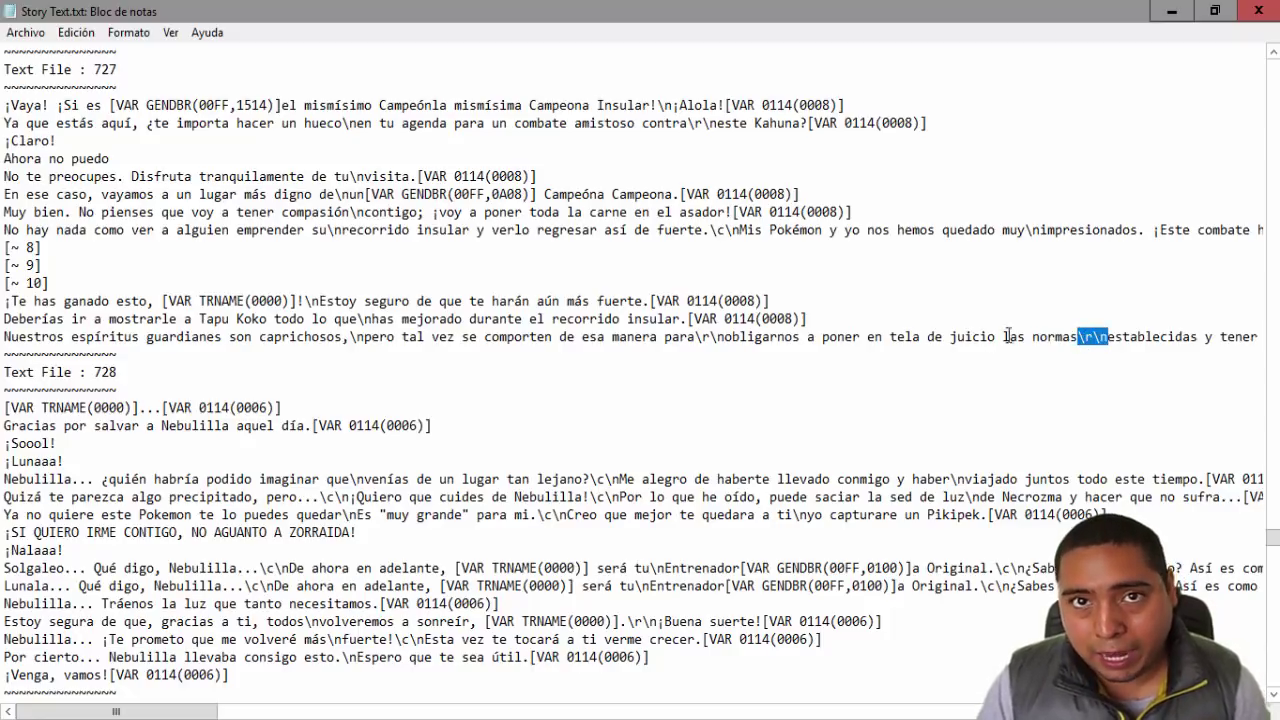
click(862, 493)
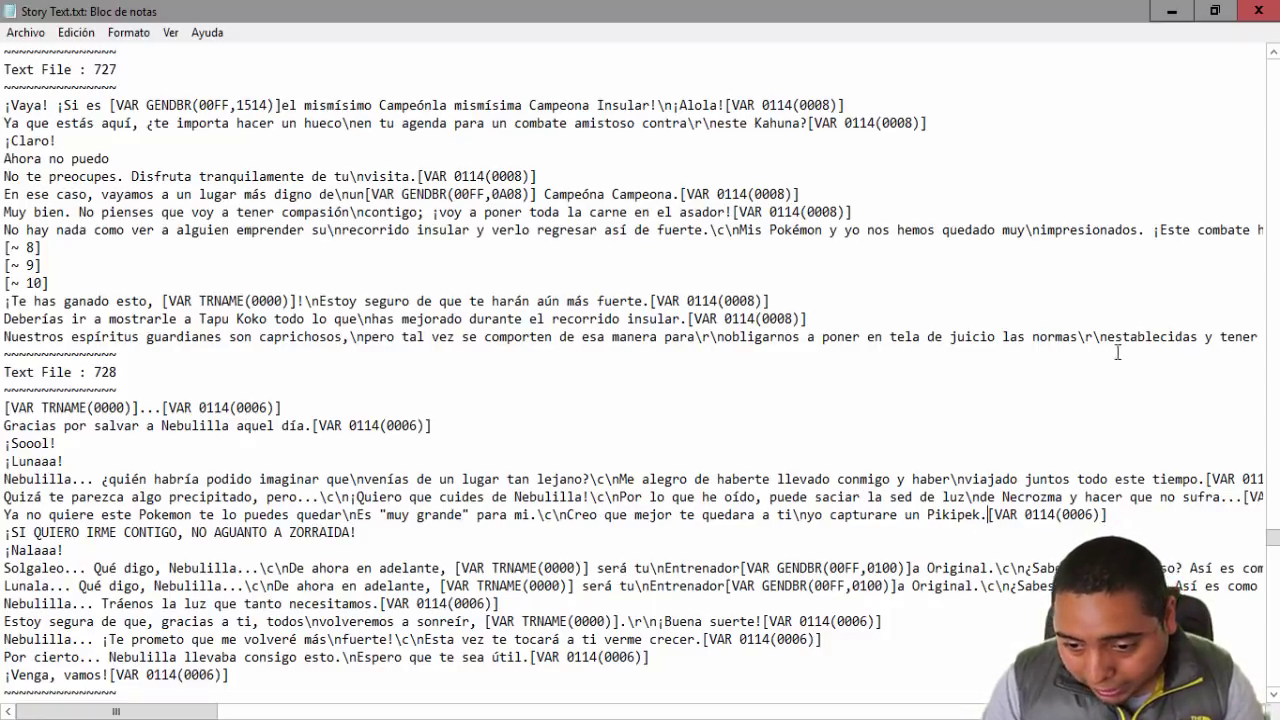
drag(1107, 340, 1080, 340)
key(ctrl+c)
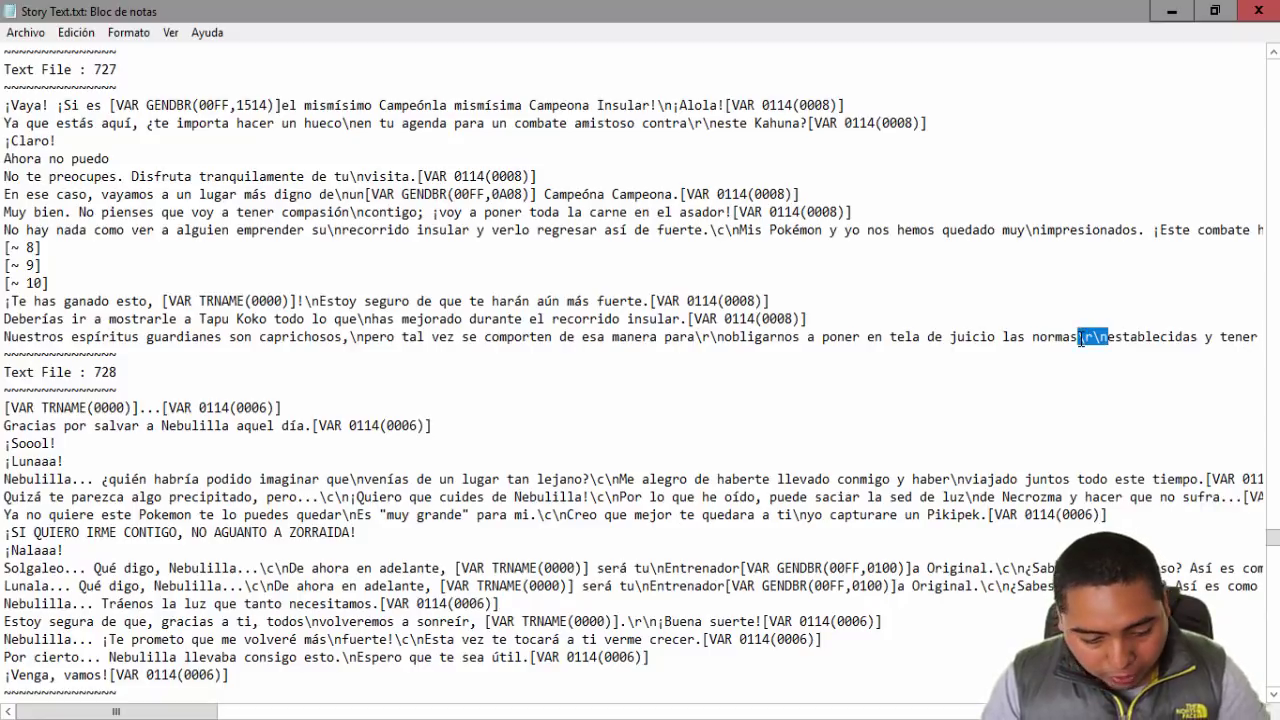
click(988, 516)
key(ctrl+v)
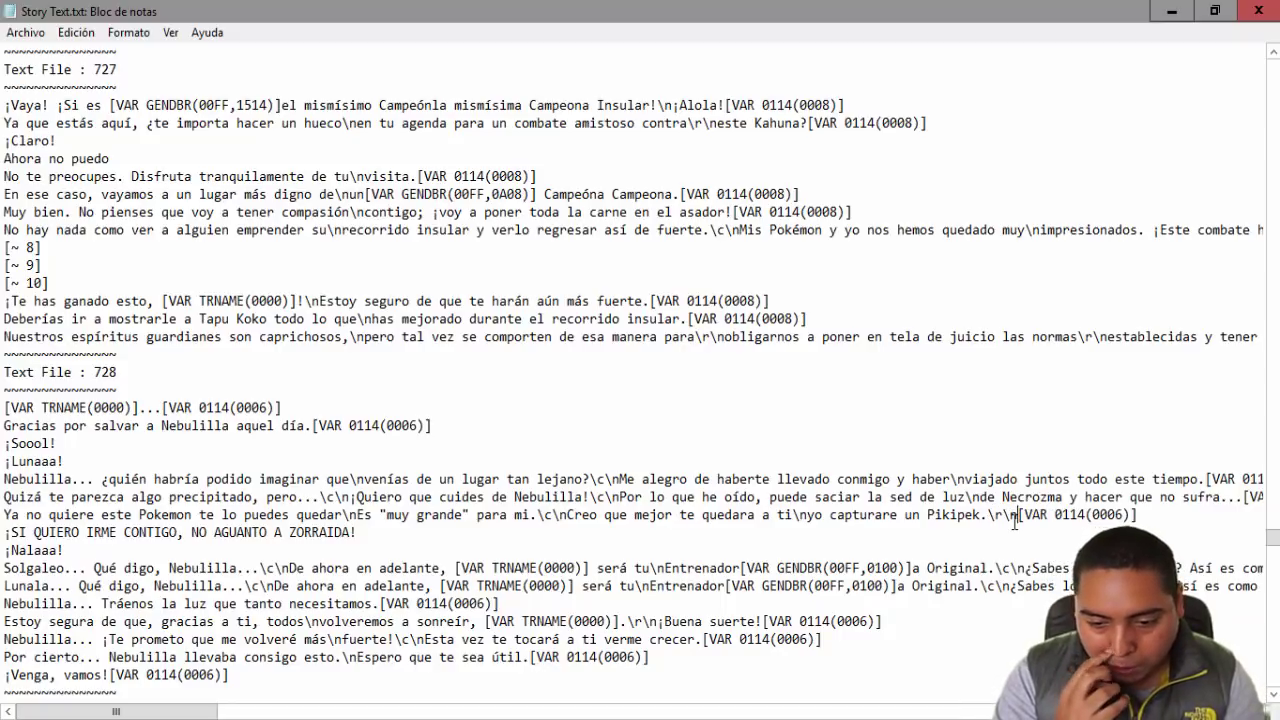
Step: Add "y dime... ¿Te gusto?" after "Pikipek.\r\n" in the Text File 728 dialogue line
text(y D)
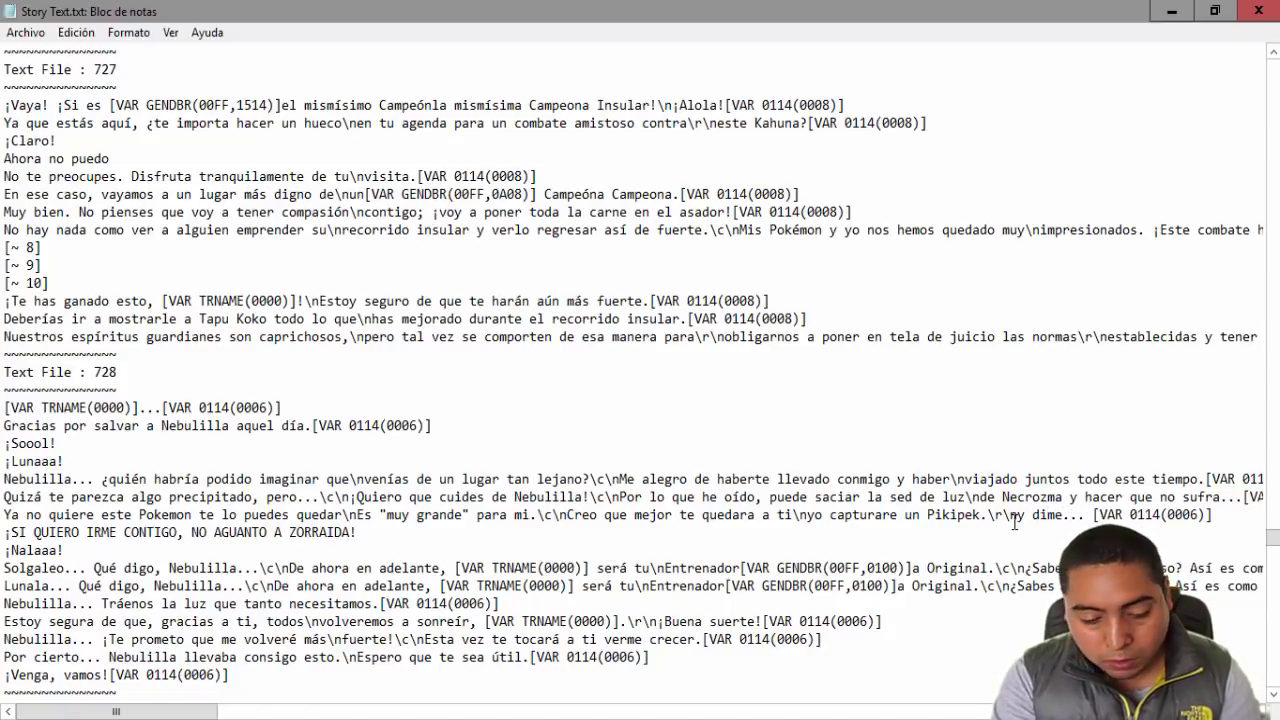
text(ime... ¿)
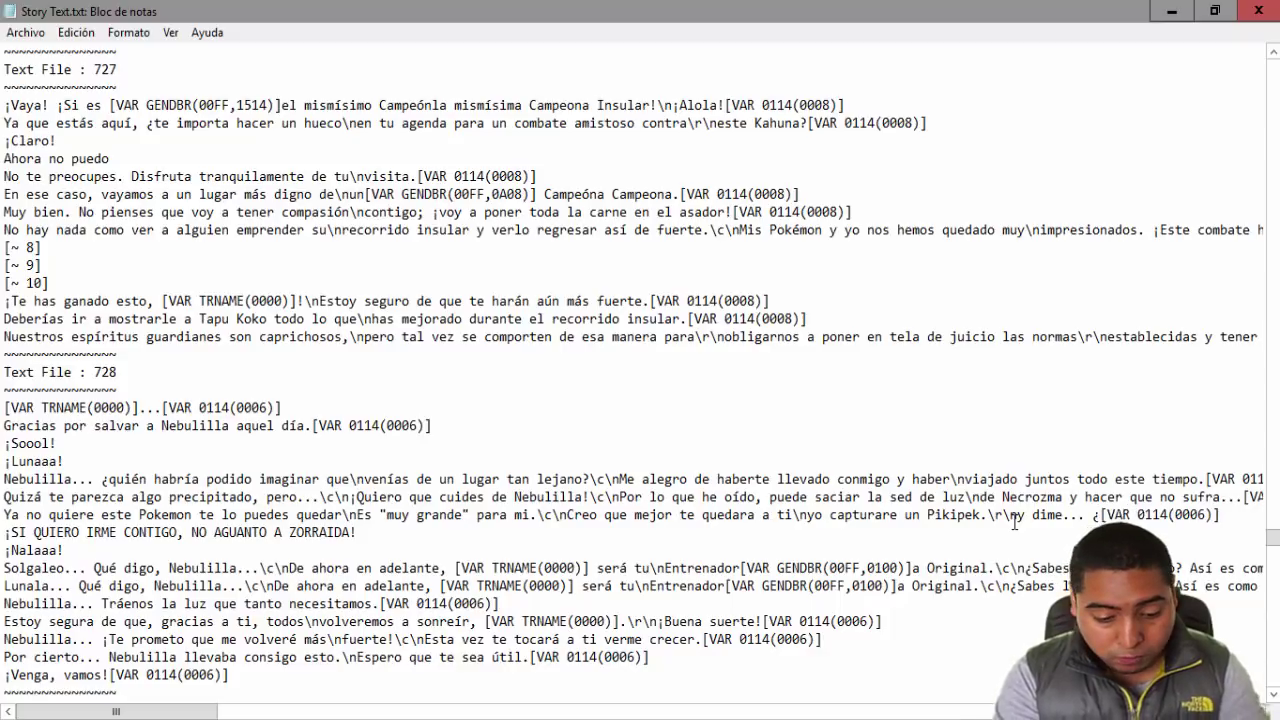
text(Te gusto?)
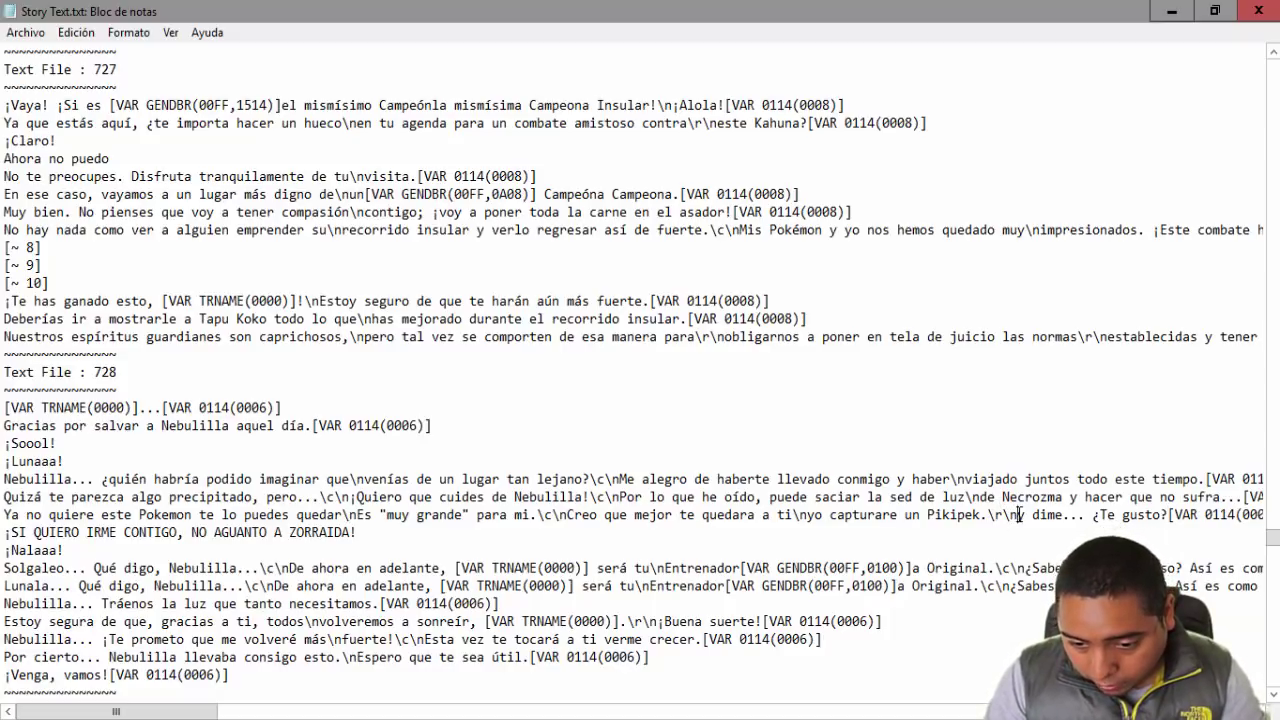
drag(1018, 514, 1003, 514)
key(ctrl+c)
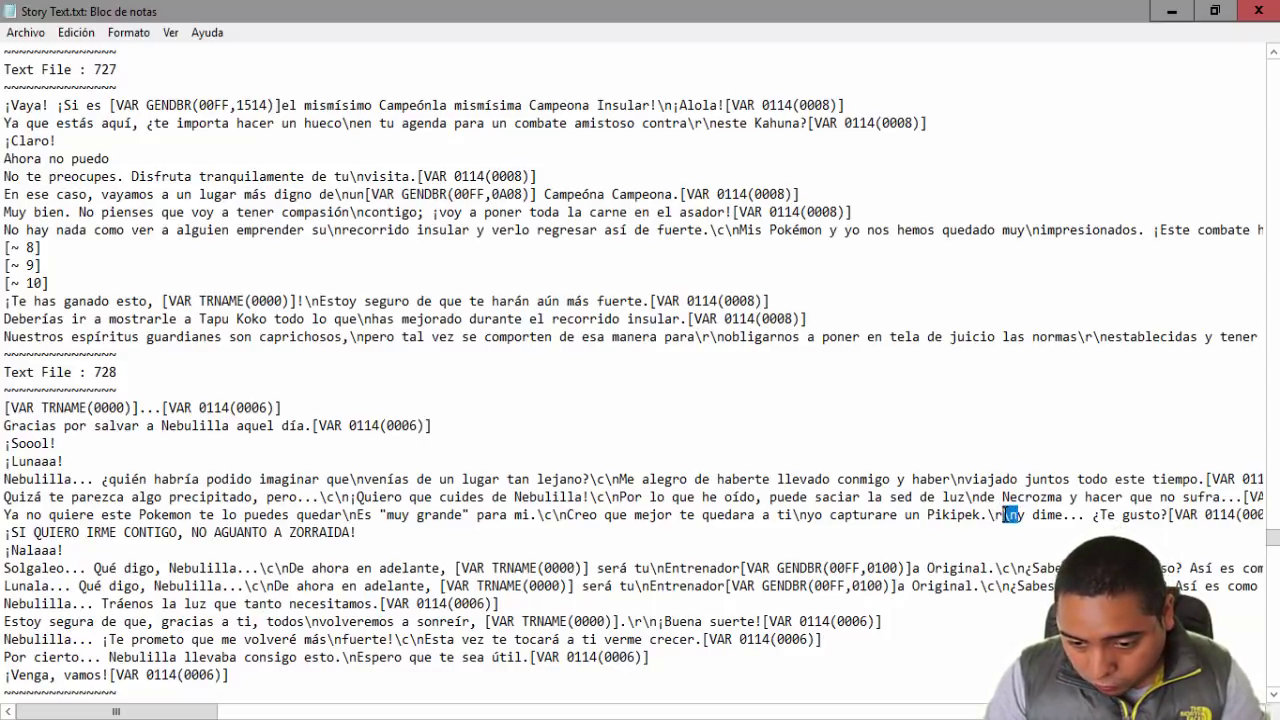
click(1170, 515)
key(ctrl+v)
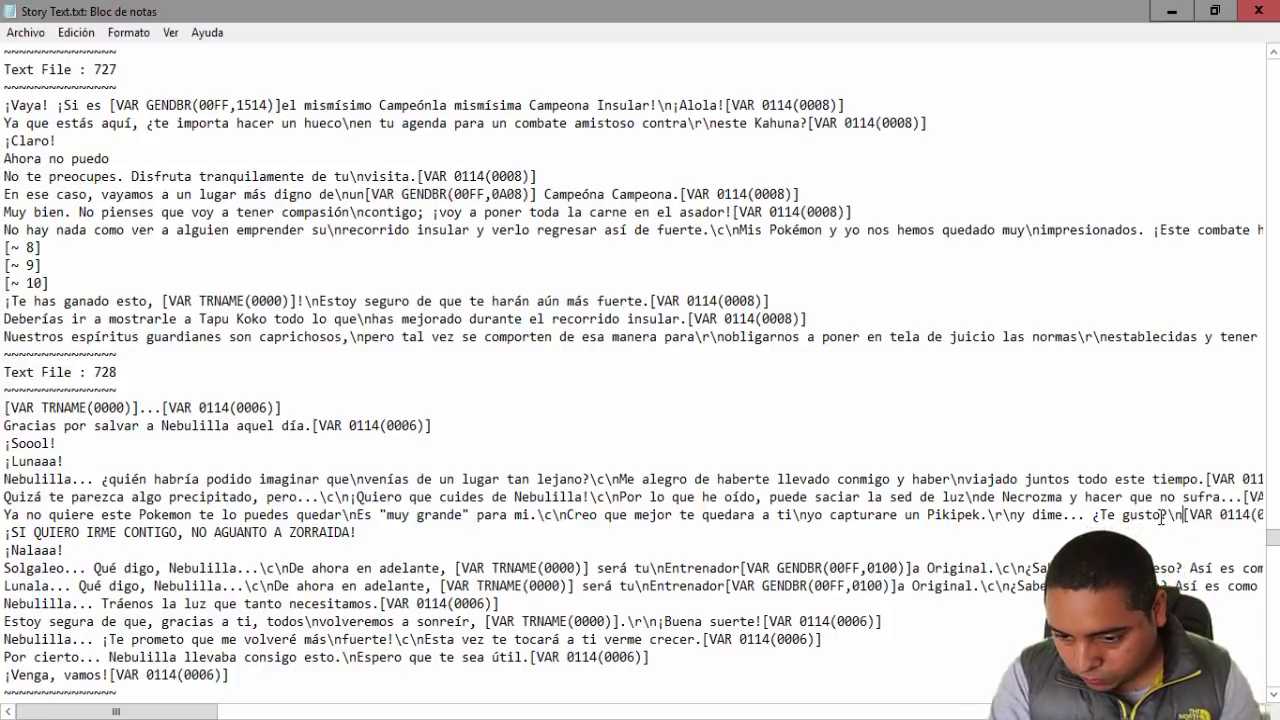
key(BackSpace)
key(BackSpace)
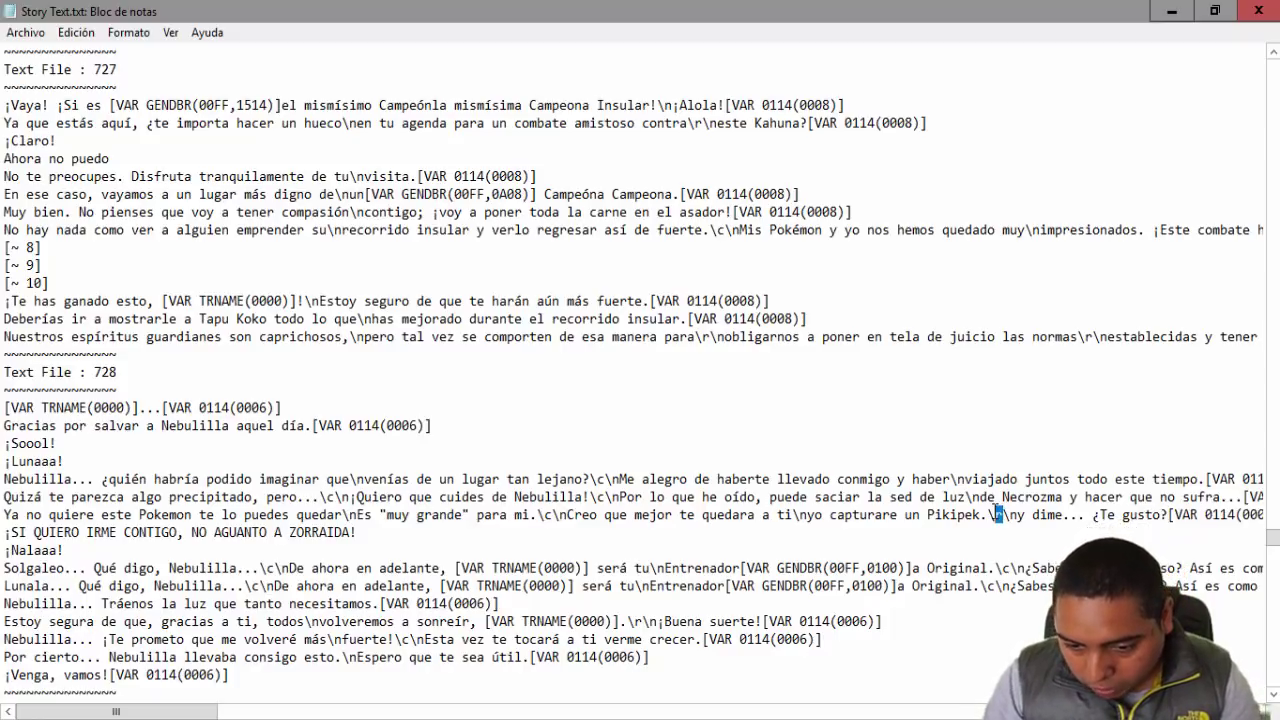
Step: Copy the "\r\n" code after "Pikipek." and insert it after "¿Te gusto?" on the same line
drag(1006, 515, 994, 515)
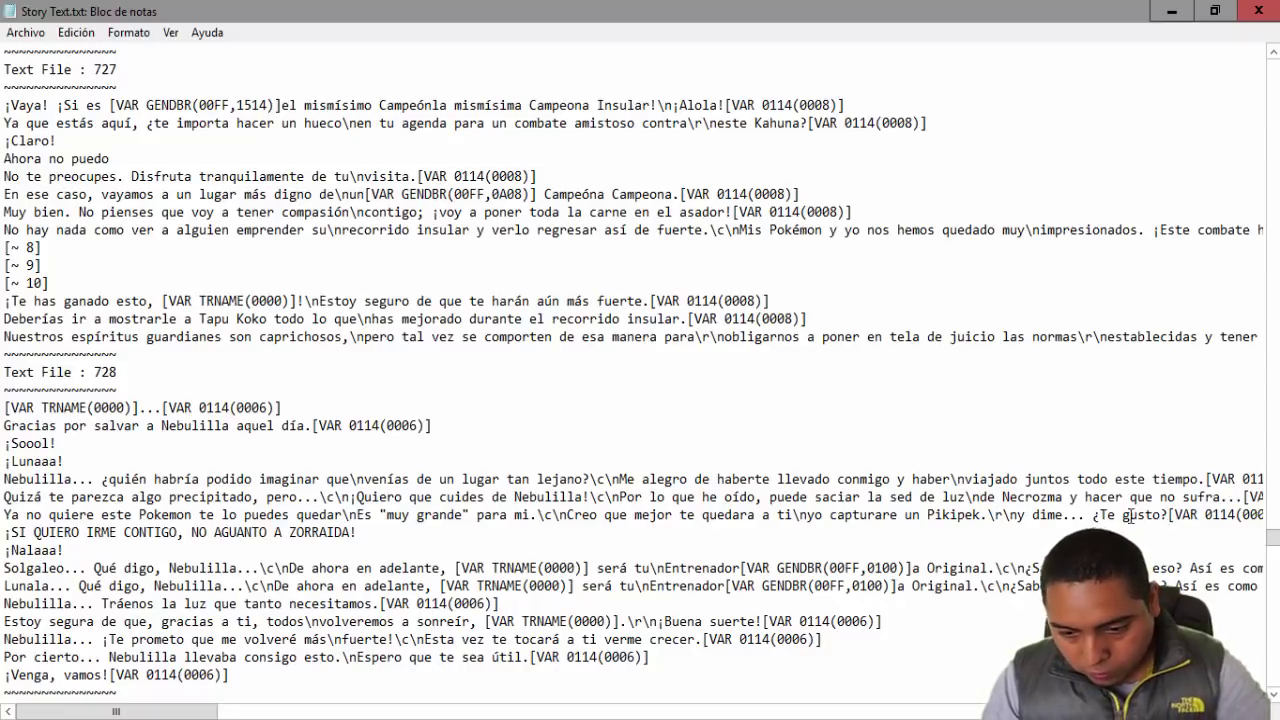
drag(1020, 518, 991, 518)
key(ctrl+c)
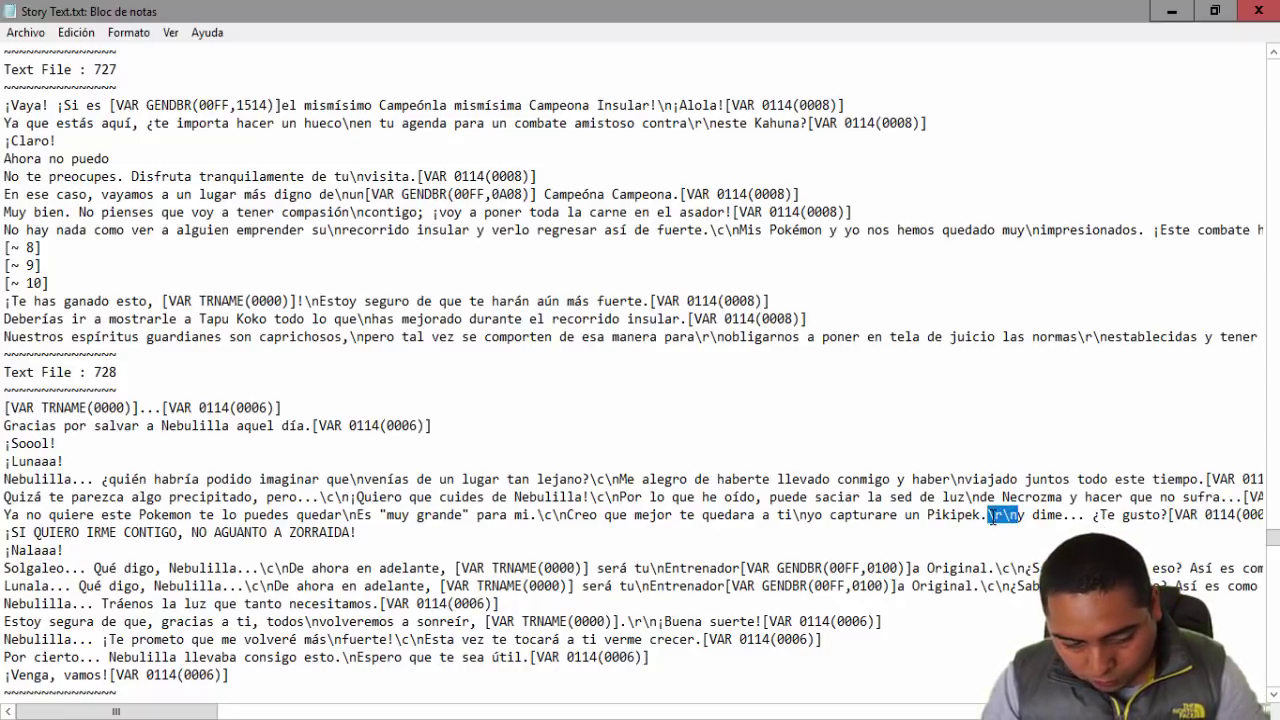
click(1169, 518)
key(ctrl+v)
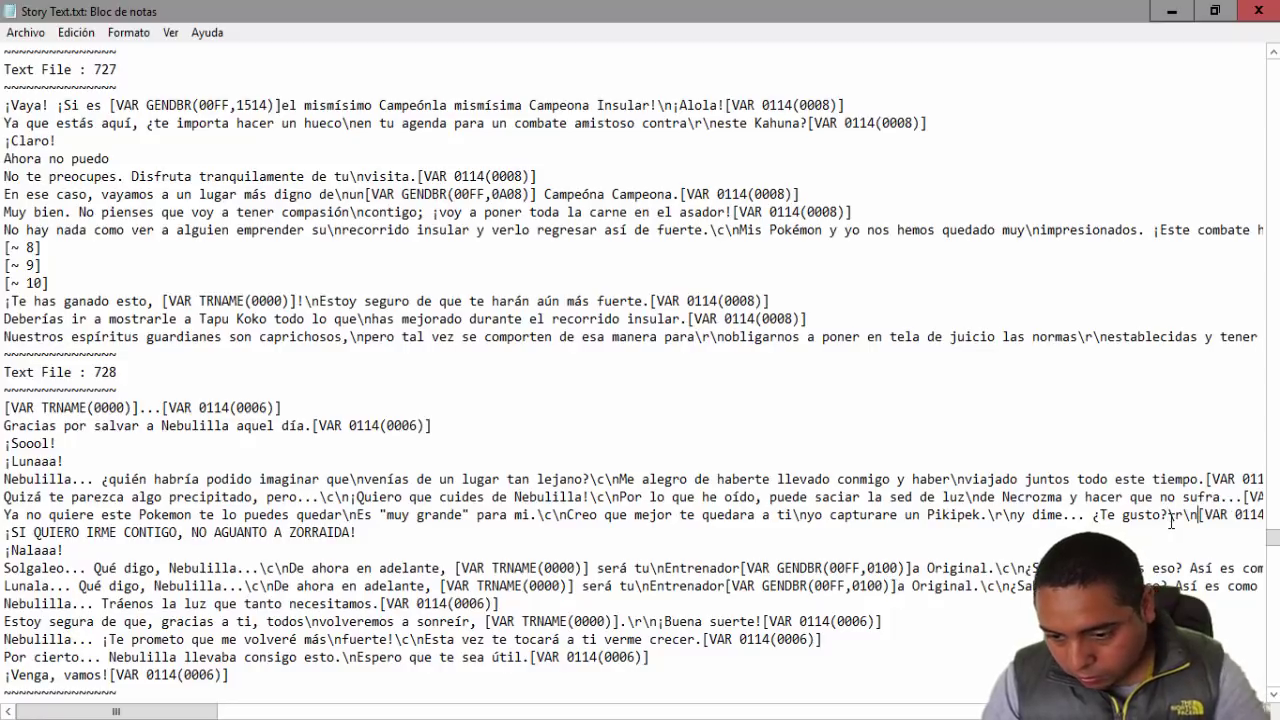
Step: Finish the dialogue after "¿Te gusto?\r\n" with "Porque tu a mi SI!!"
text(P)
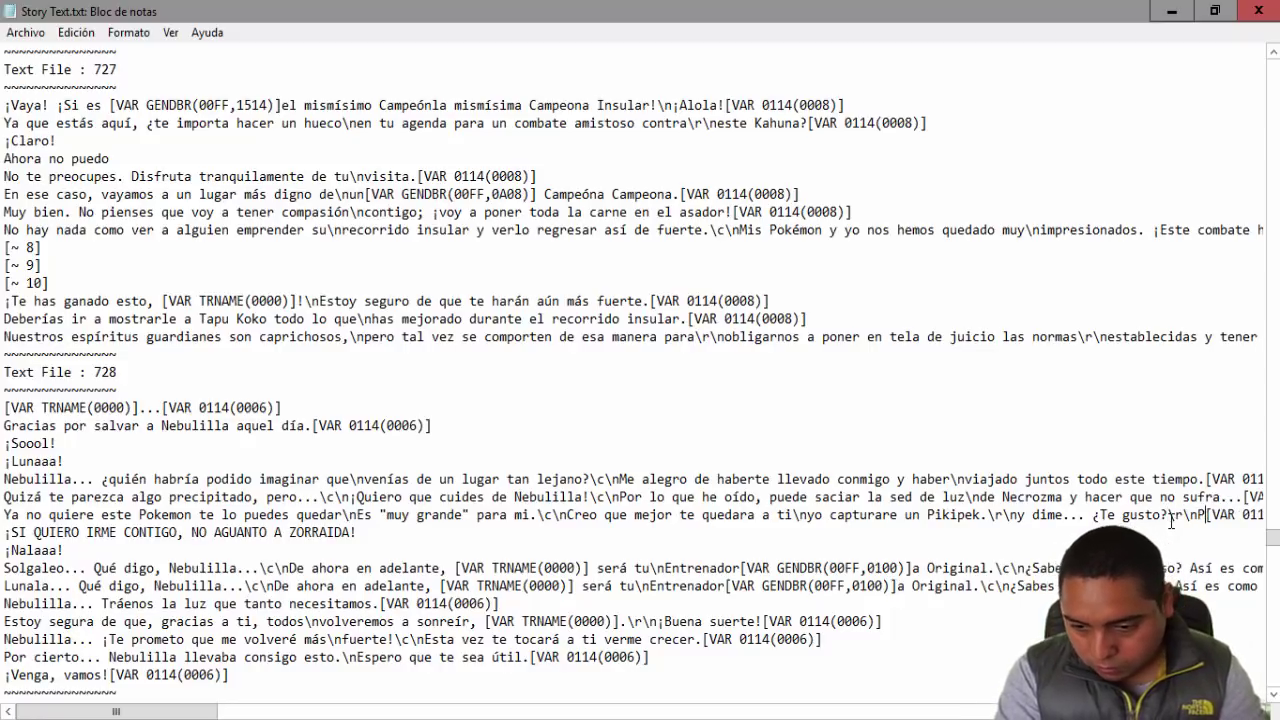
text(orque tu a m)
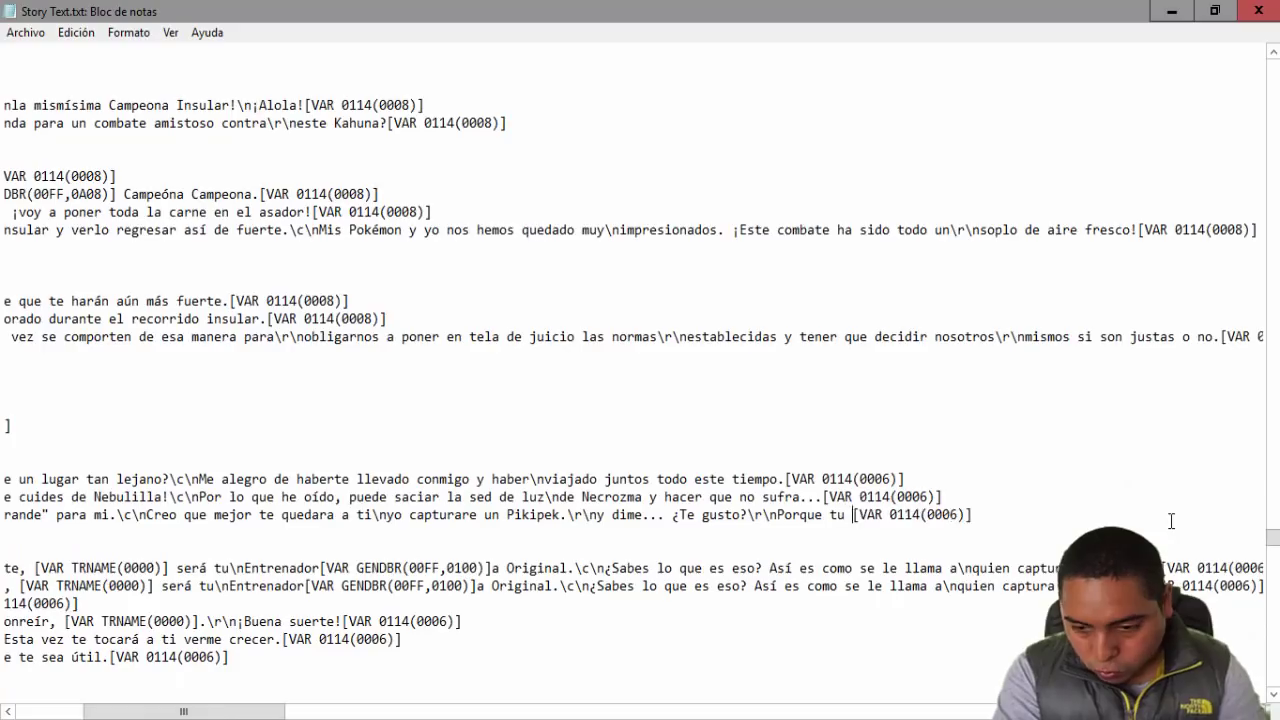
text(i SI!)
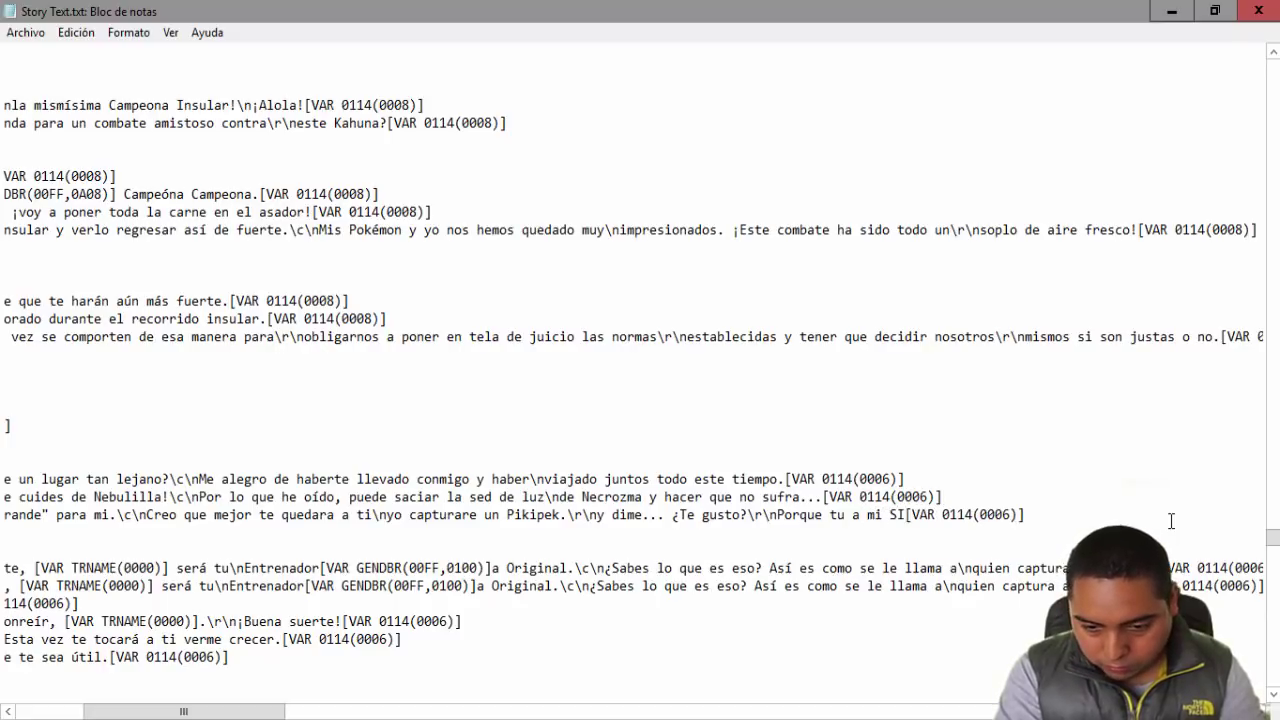
text(!)
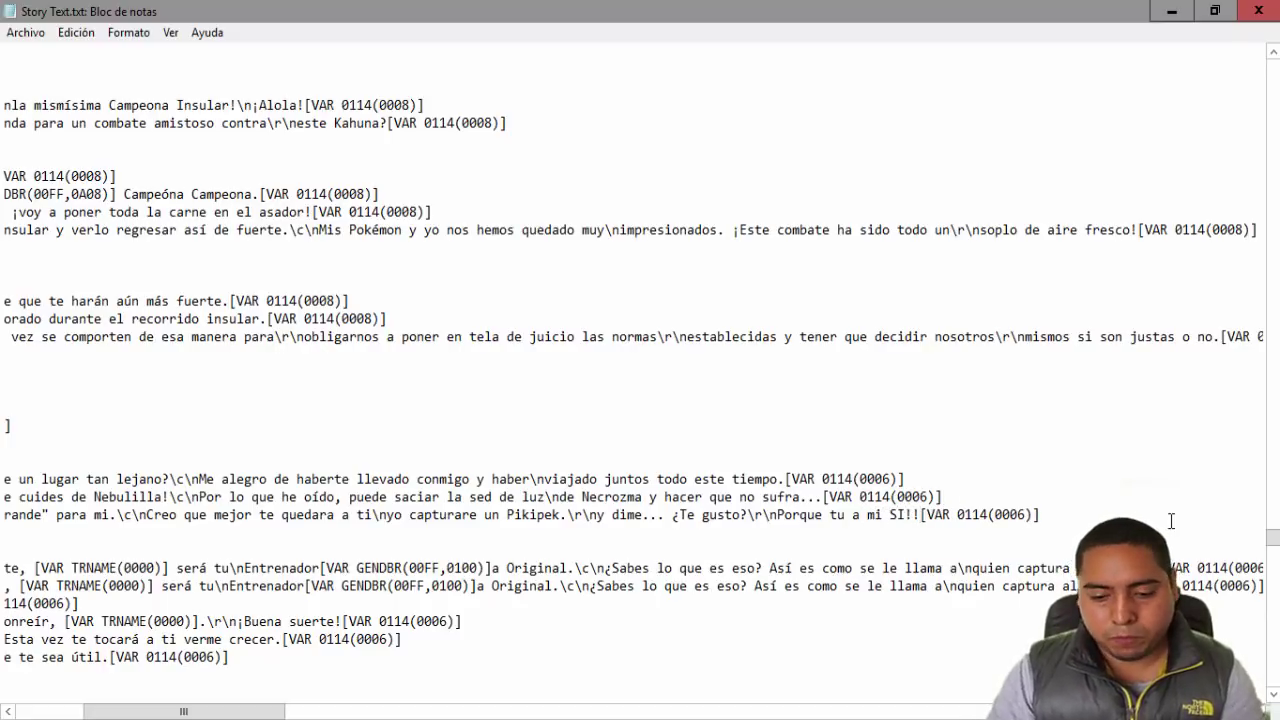
Step: Save Story Text.txt and close it
click(38, 32)
click(54, 106)
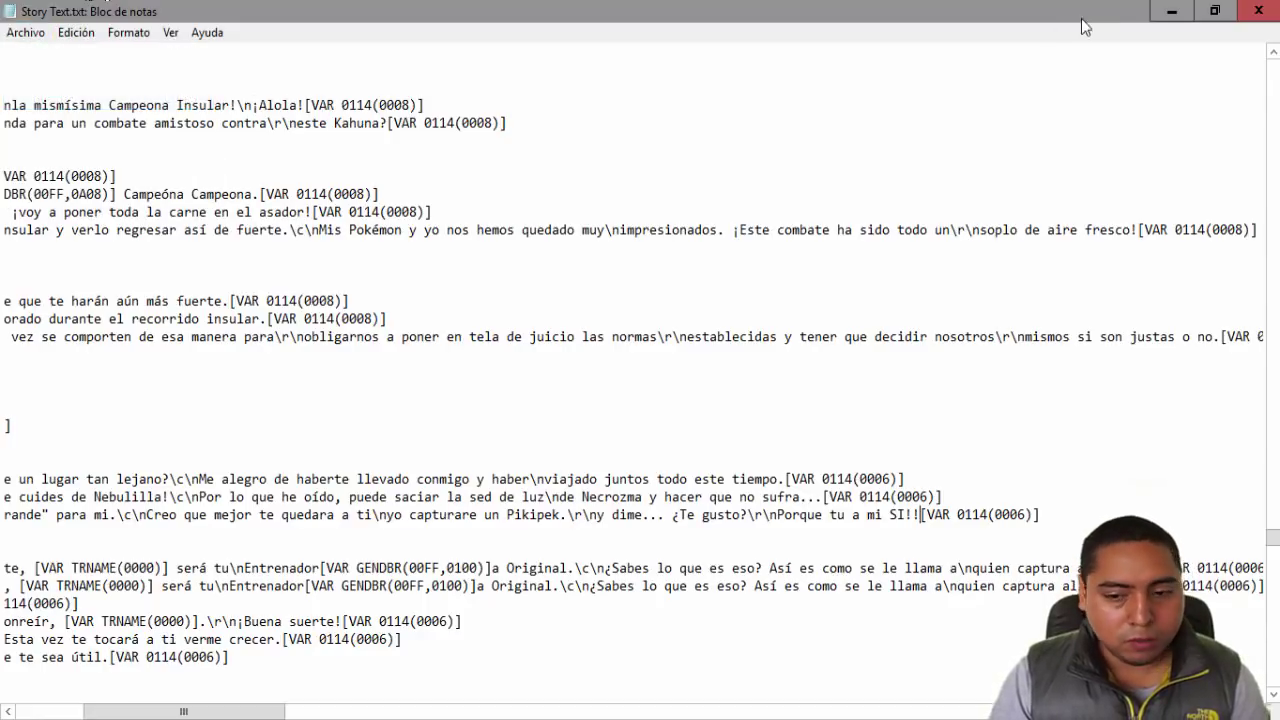
click(1258, 12)
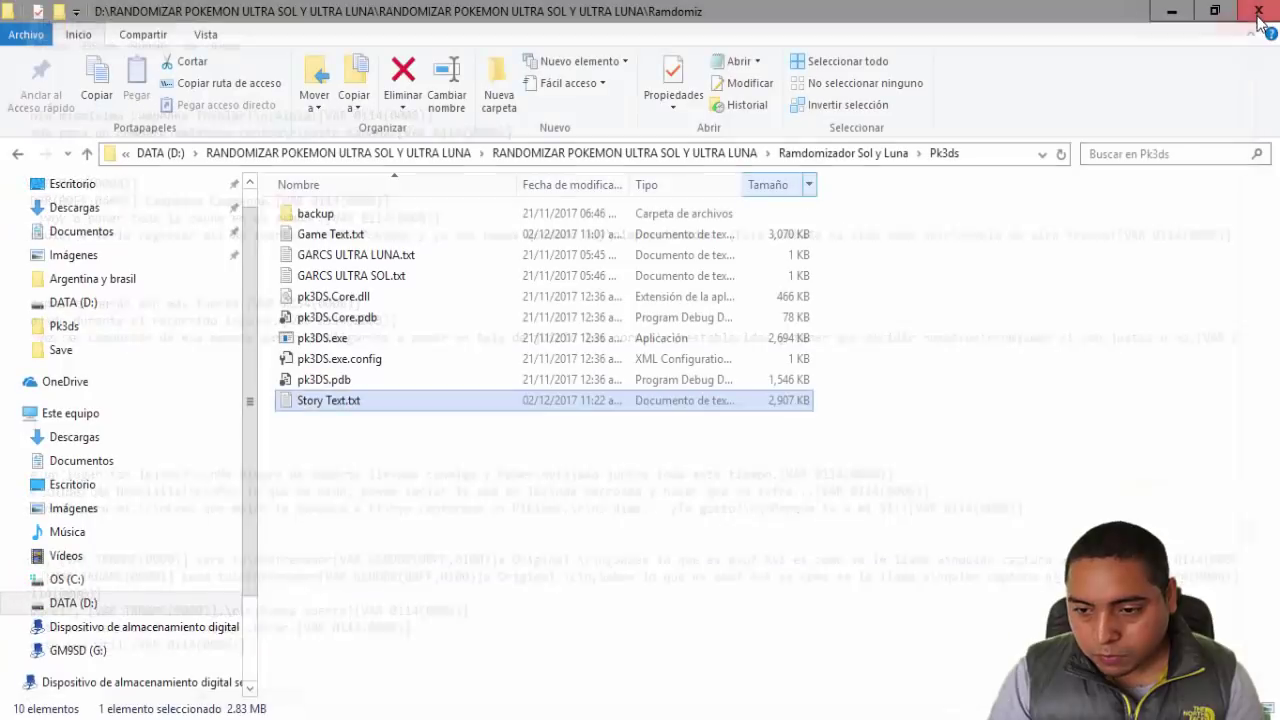
Step: Switch to pk3DS and check which game language is selected
key(alt+Tab)
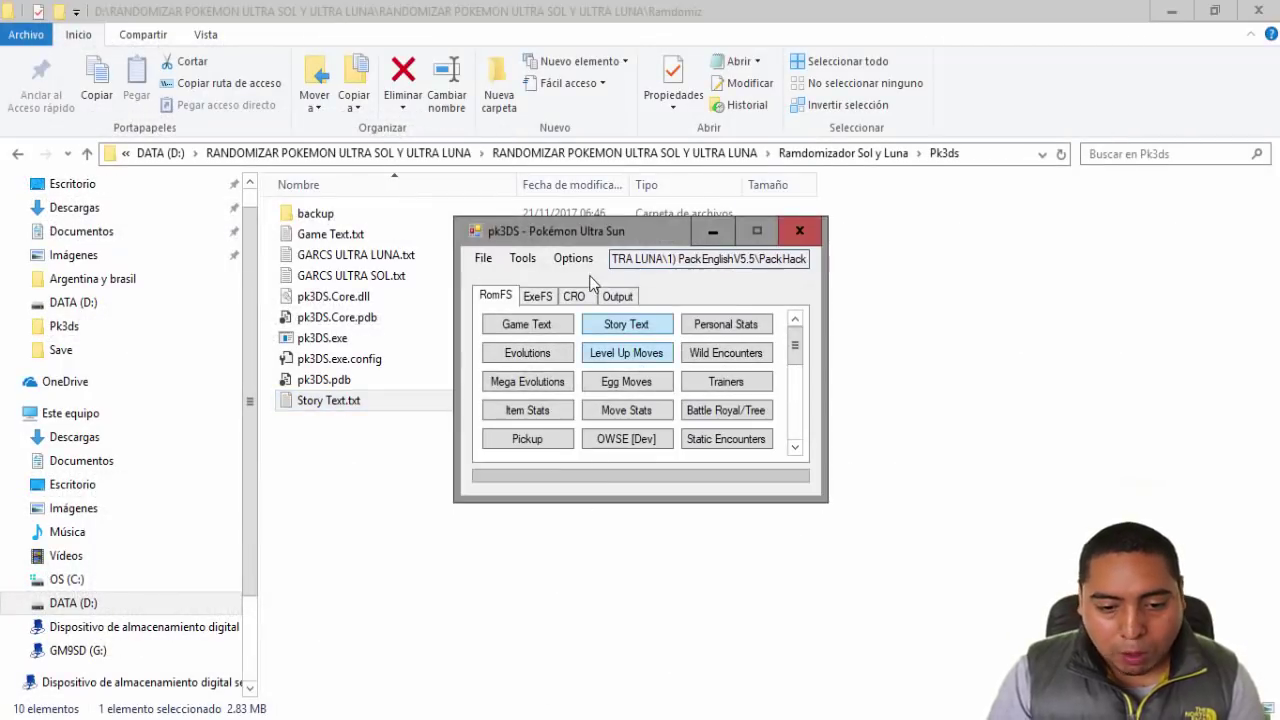
drag(597, 239, 651, 260)
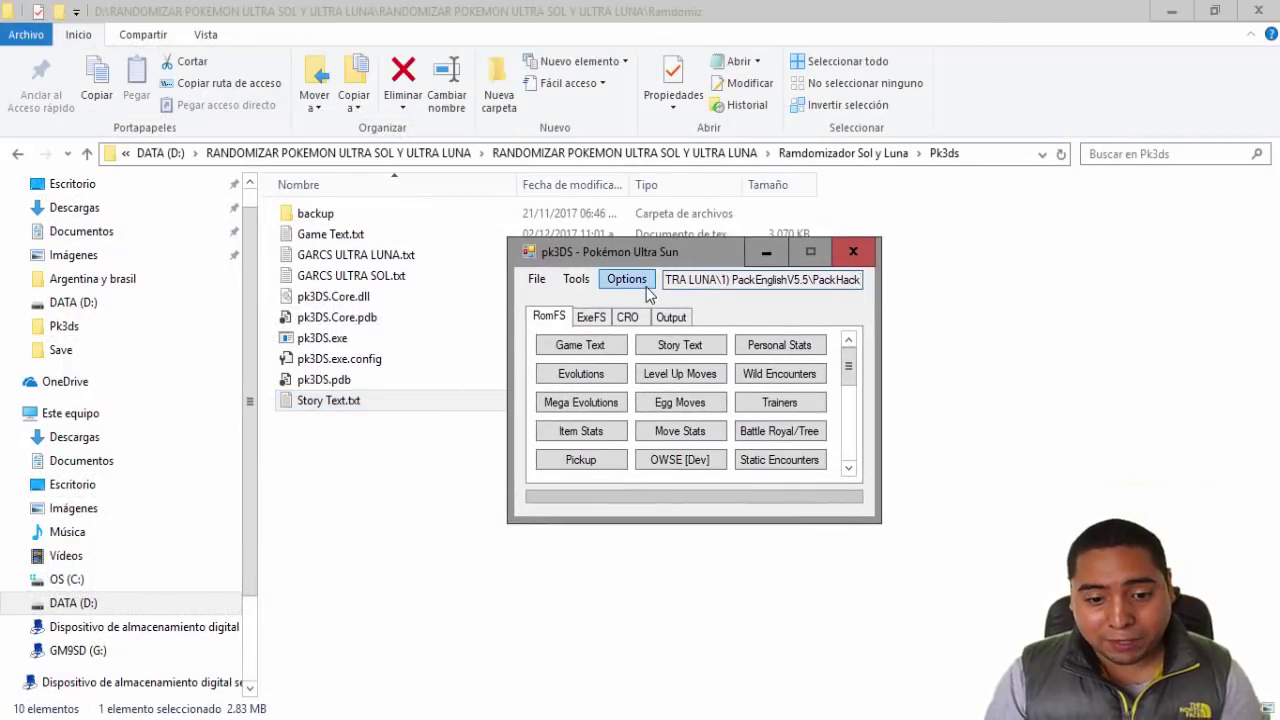
click(637, 282)
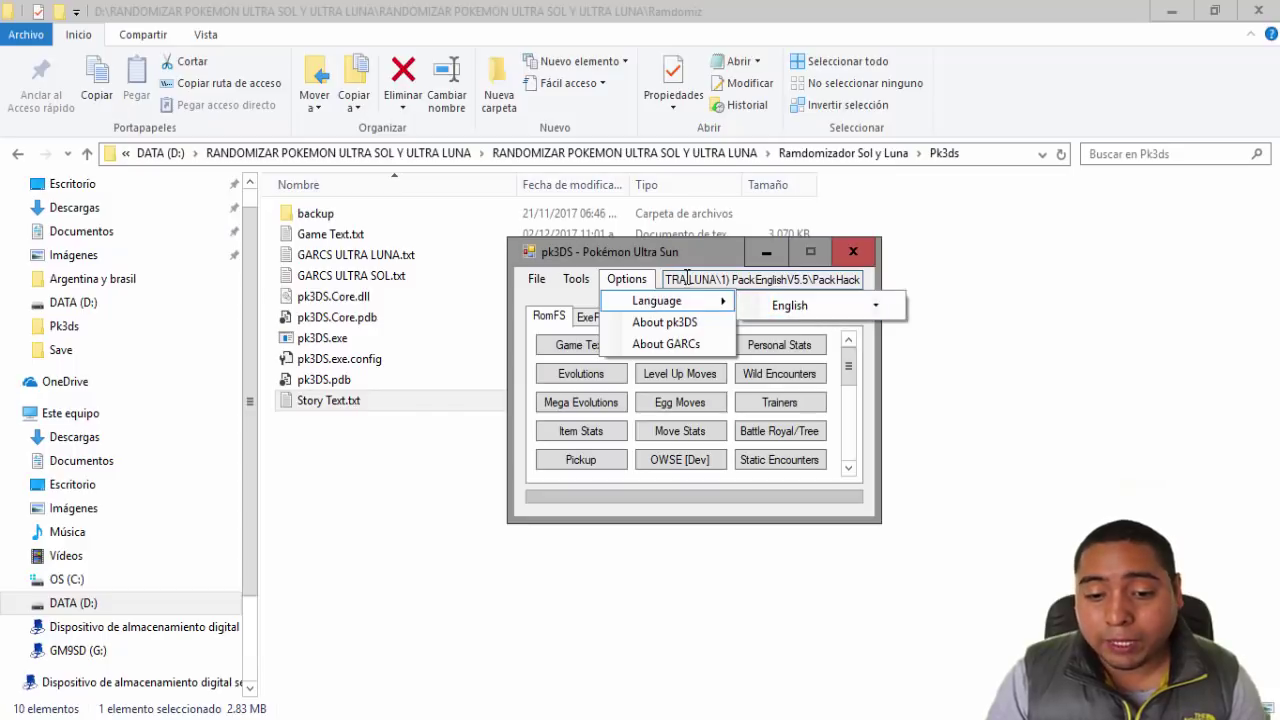
click(659, 252)
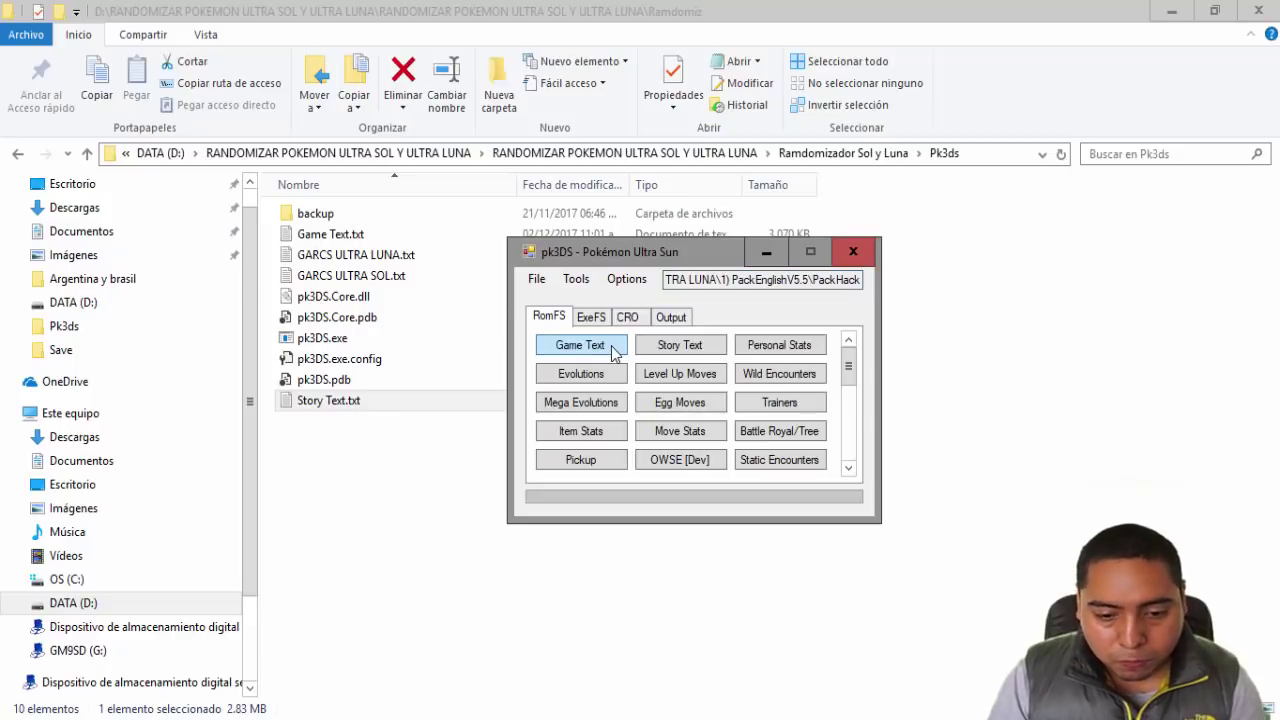
Step: Import Game Text.txt into the game text of Pokémon Ultra Sun and close the text editor
click(611, 346)
click(647, 229)
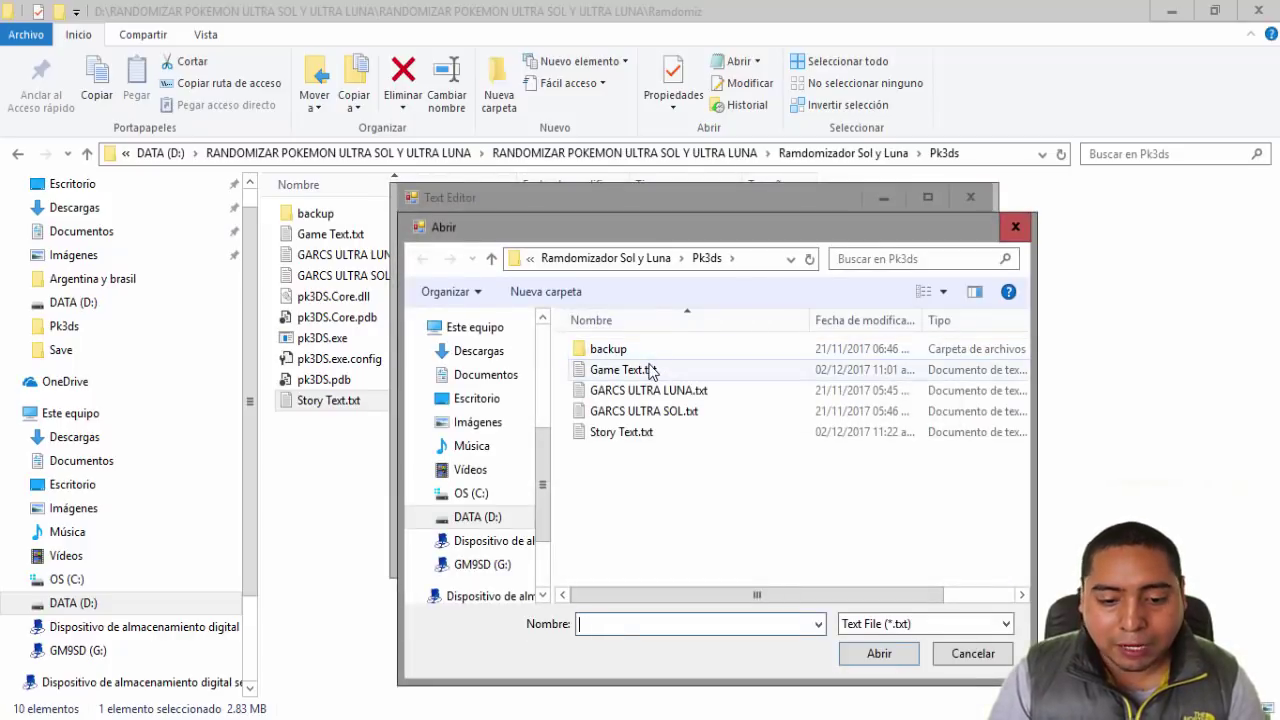
click(650, 369)
click(847, 657)
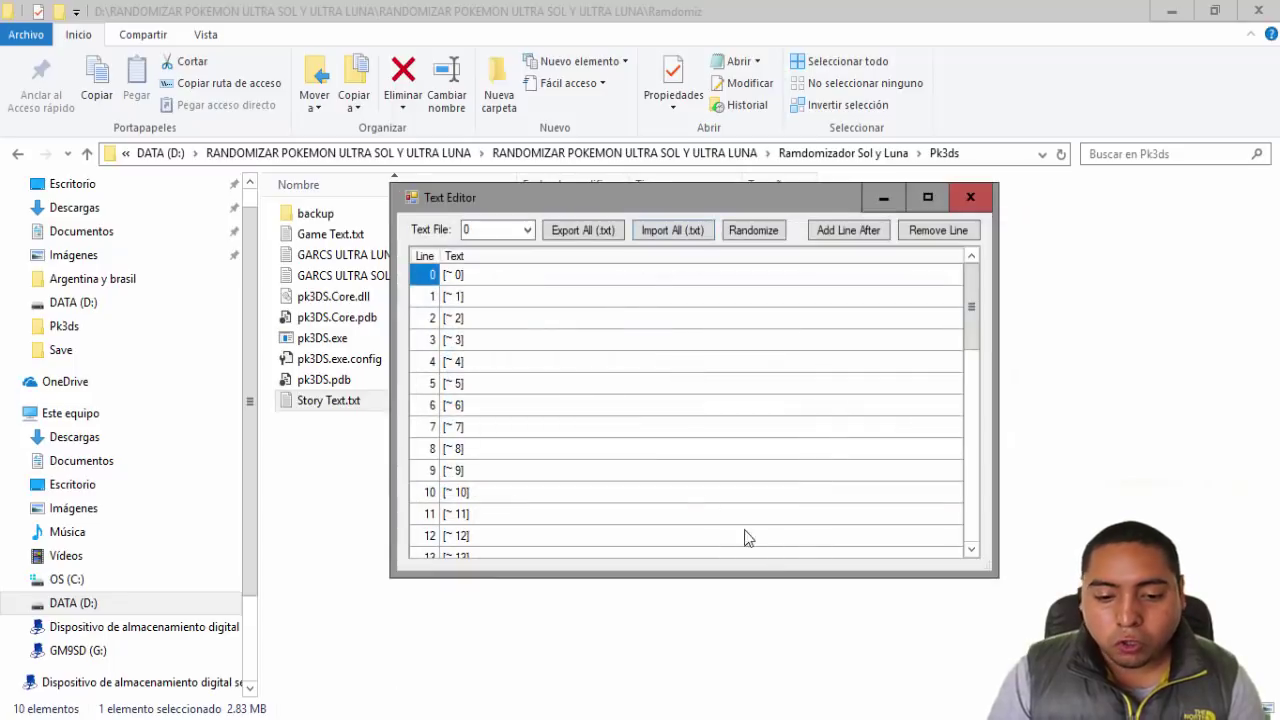
click(811, 298)
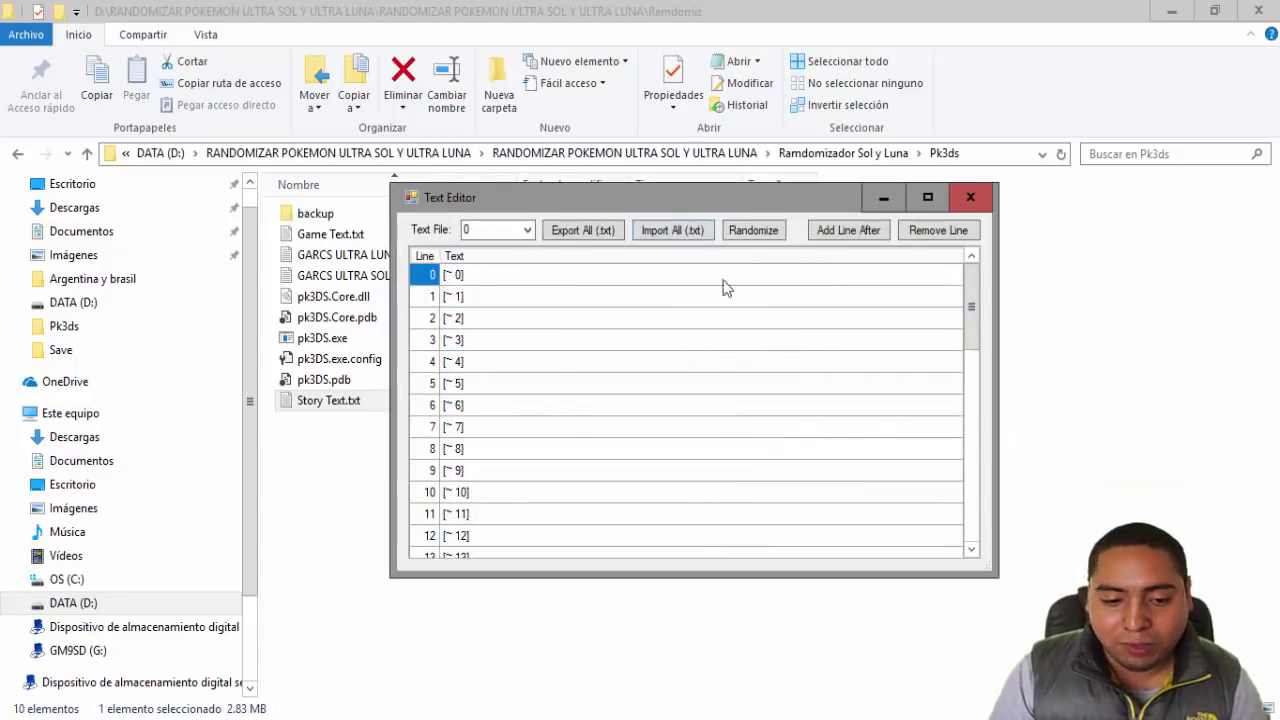
click(969, 197)
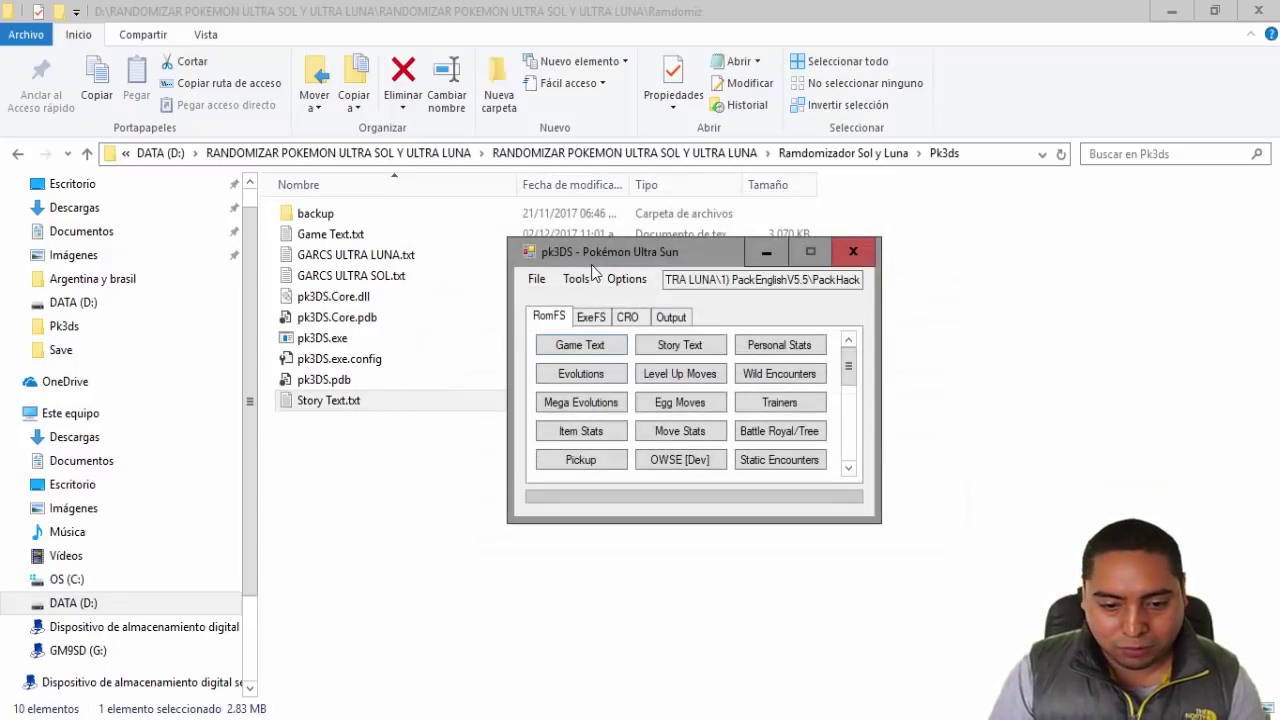
Step: Import Story Text.txt into the story text and close the text editor
click(680, 350)
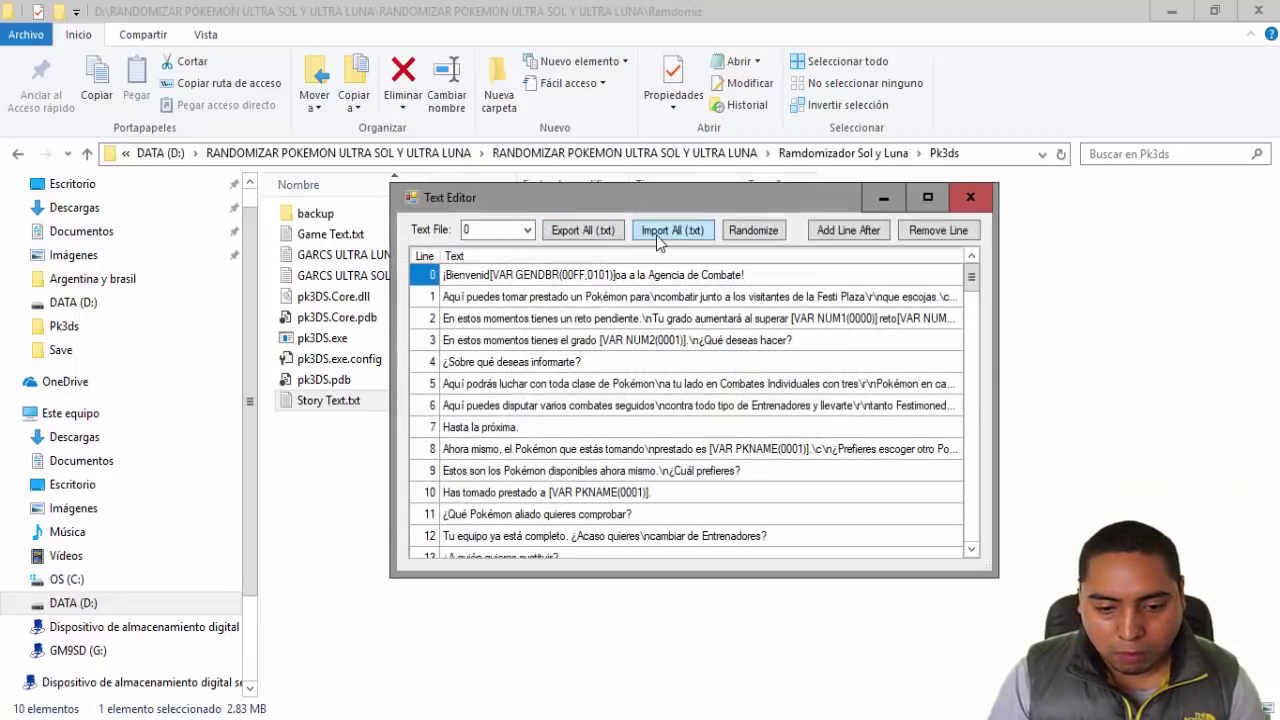
click(656, 232)
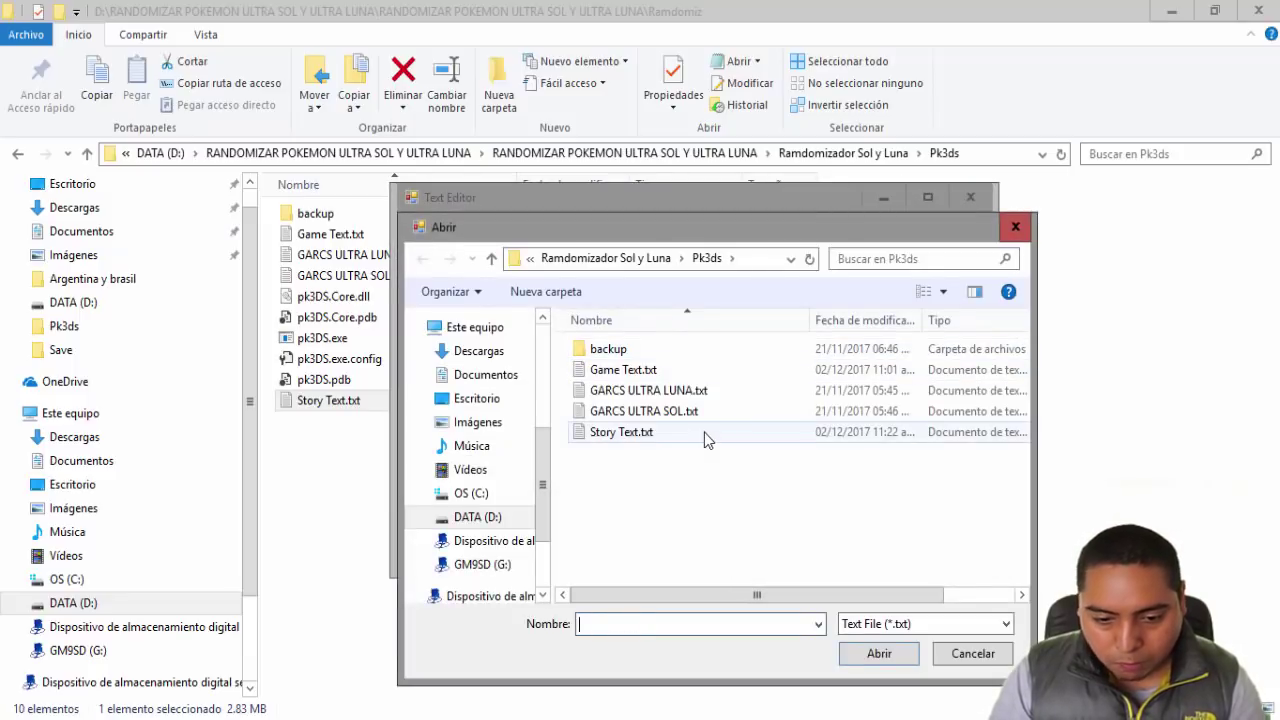
double_click(704, 432)
click(736, 461)
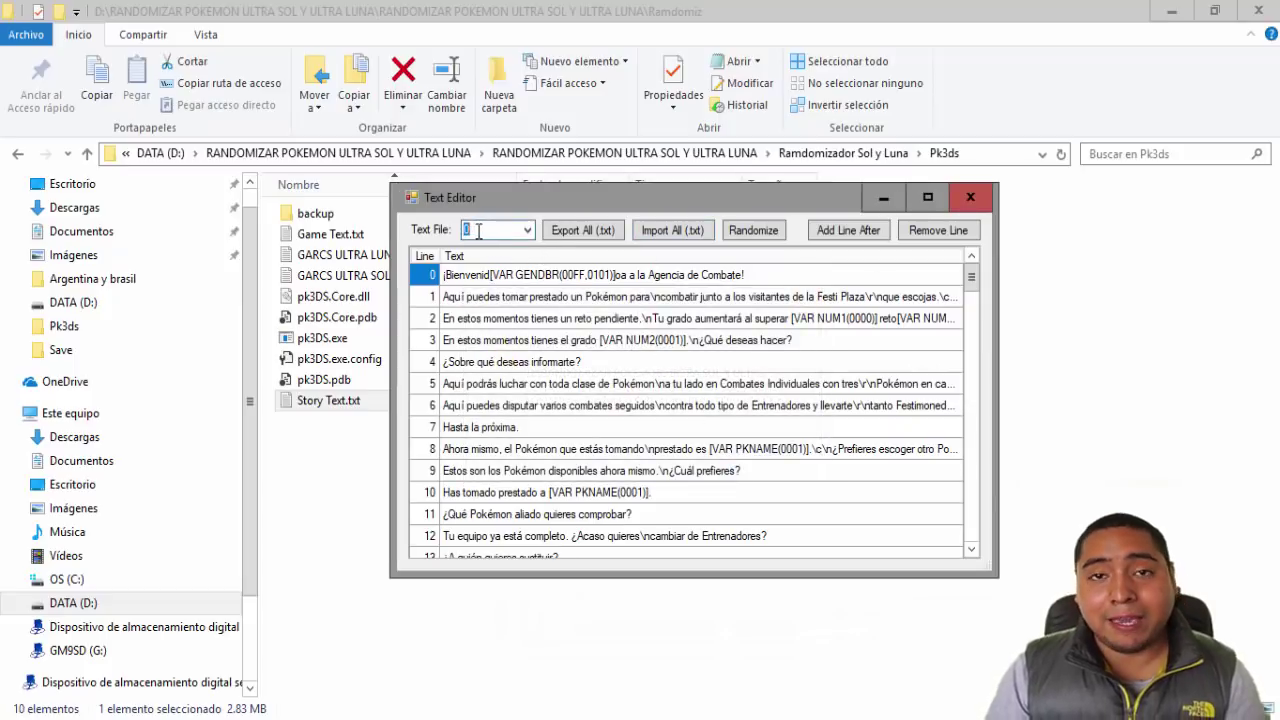
click(970, 197)
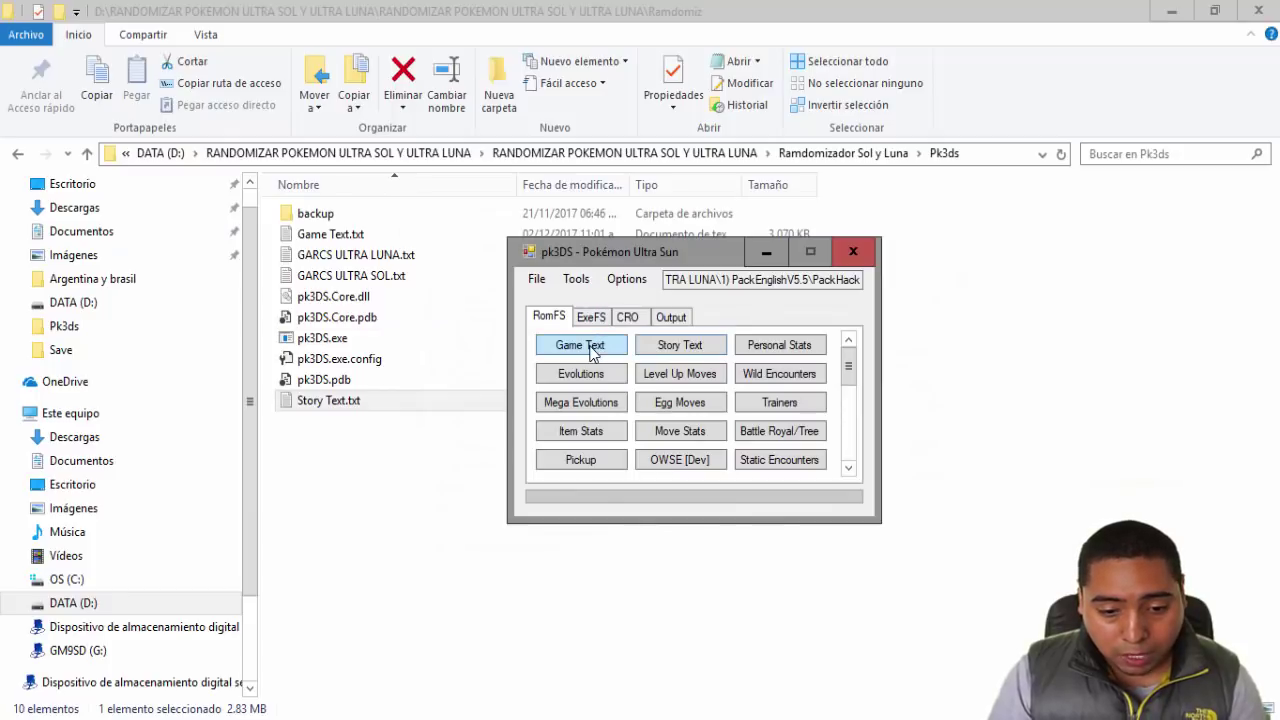
Step: Check the imported dialogue in text file 728 of the story text and close the text editor
click(681, 338)
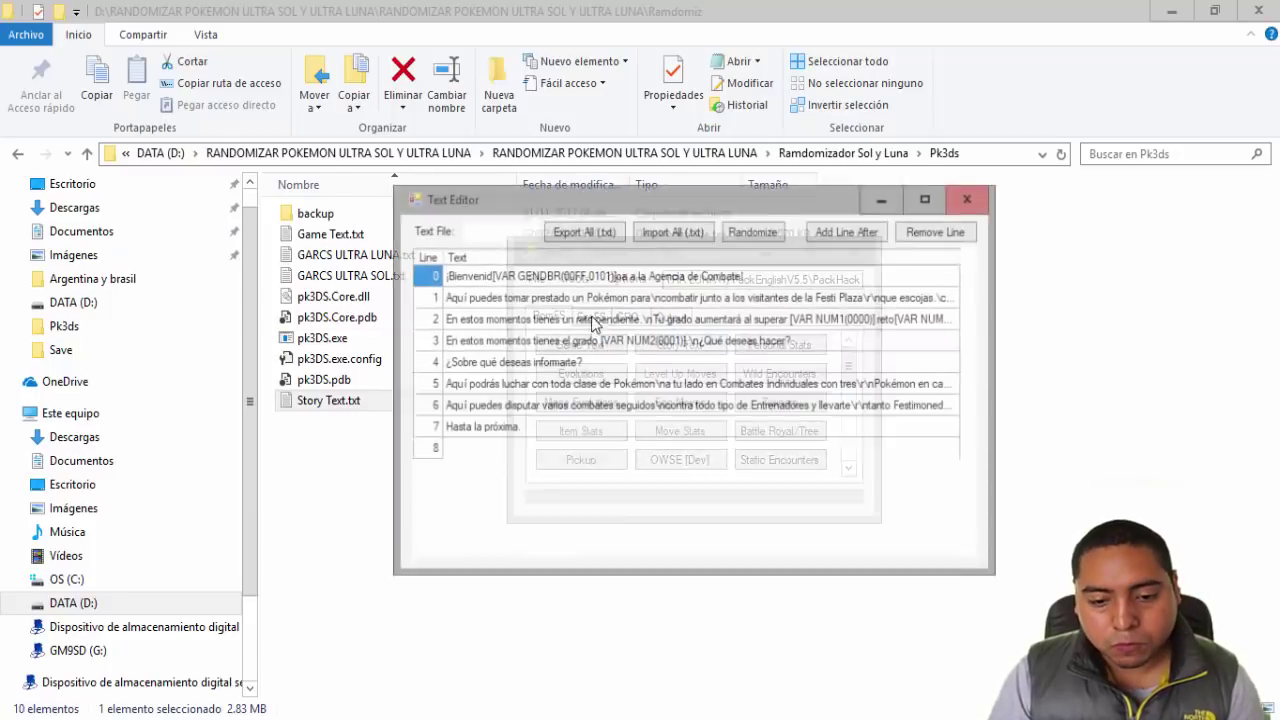
click(527, 230)
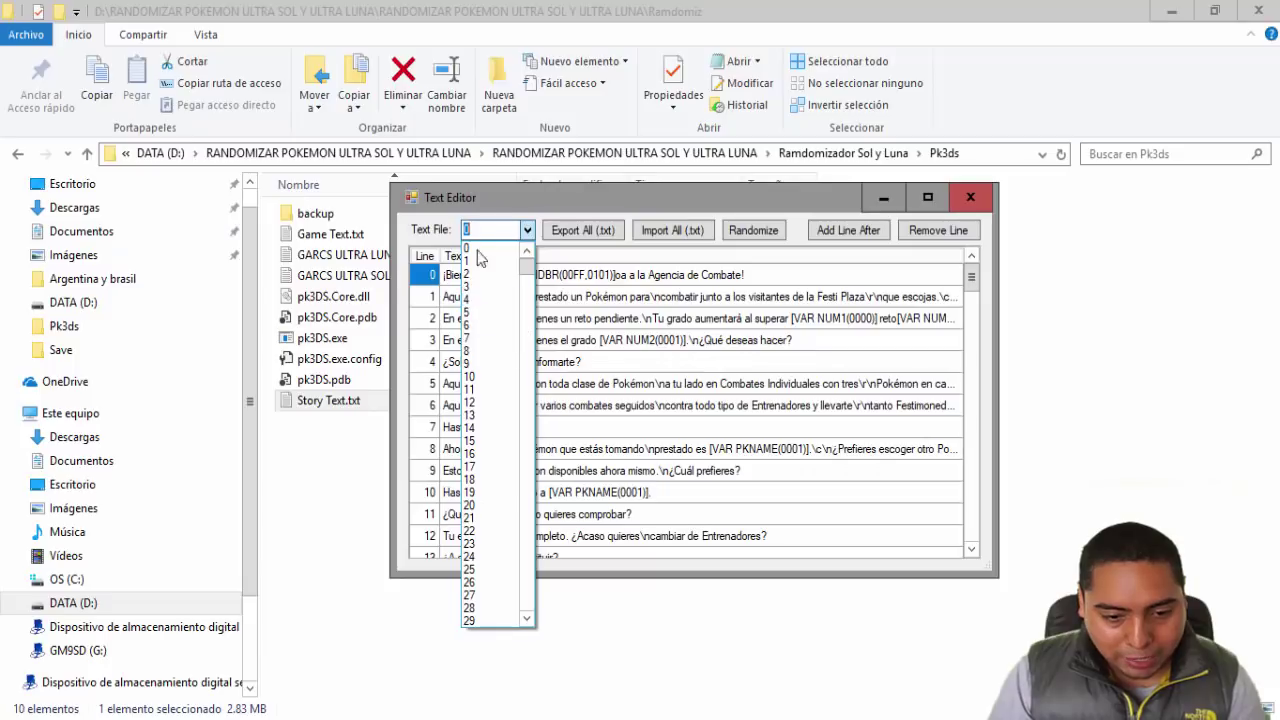
text(728)
key(Return)
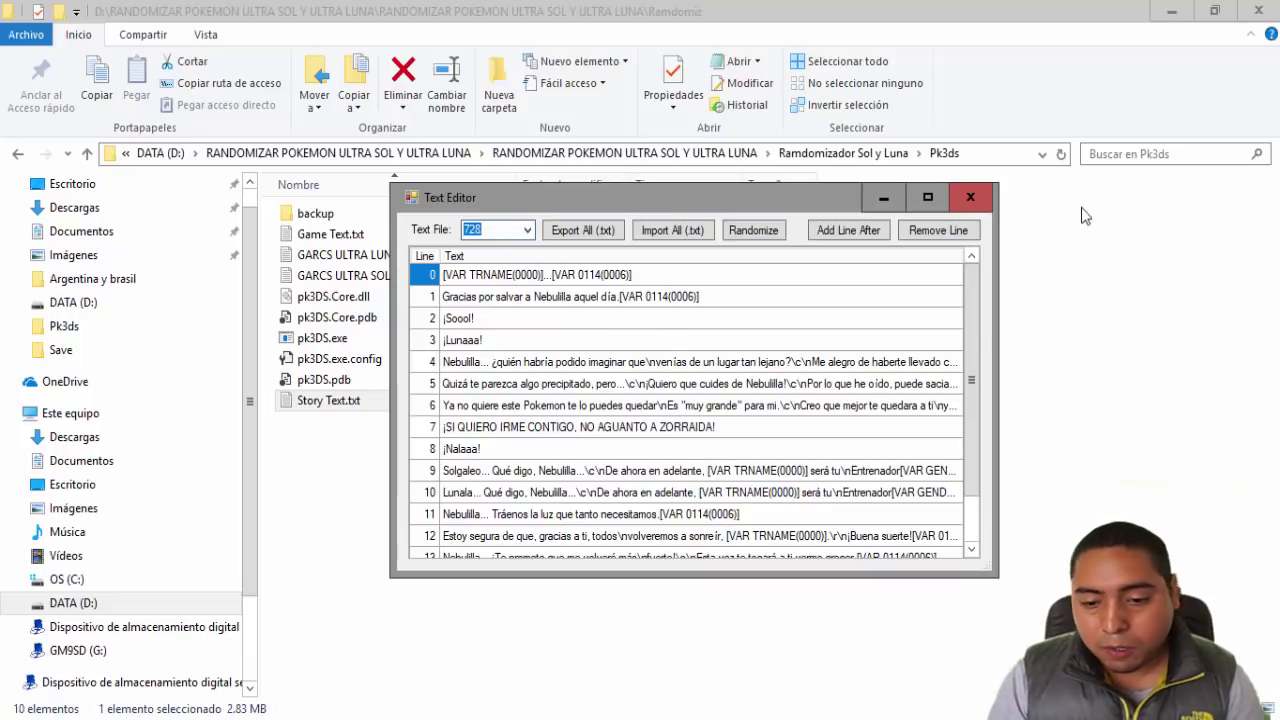
click(986, 199)
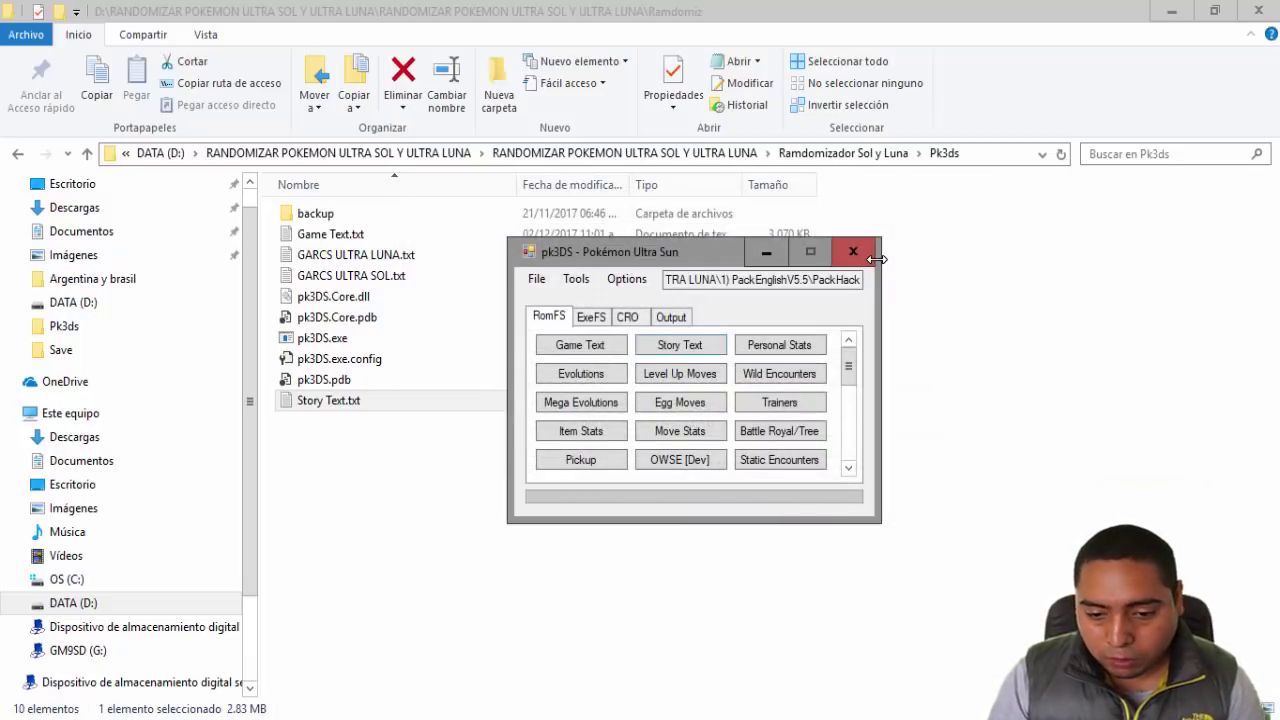
Step: Close pk3DS and open the PackHack folder inside 1) PackEnglishV5.5
click(868, 257)
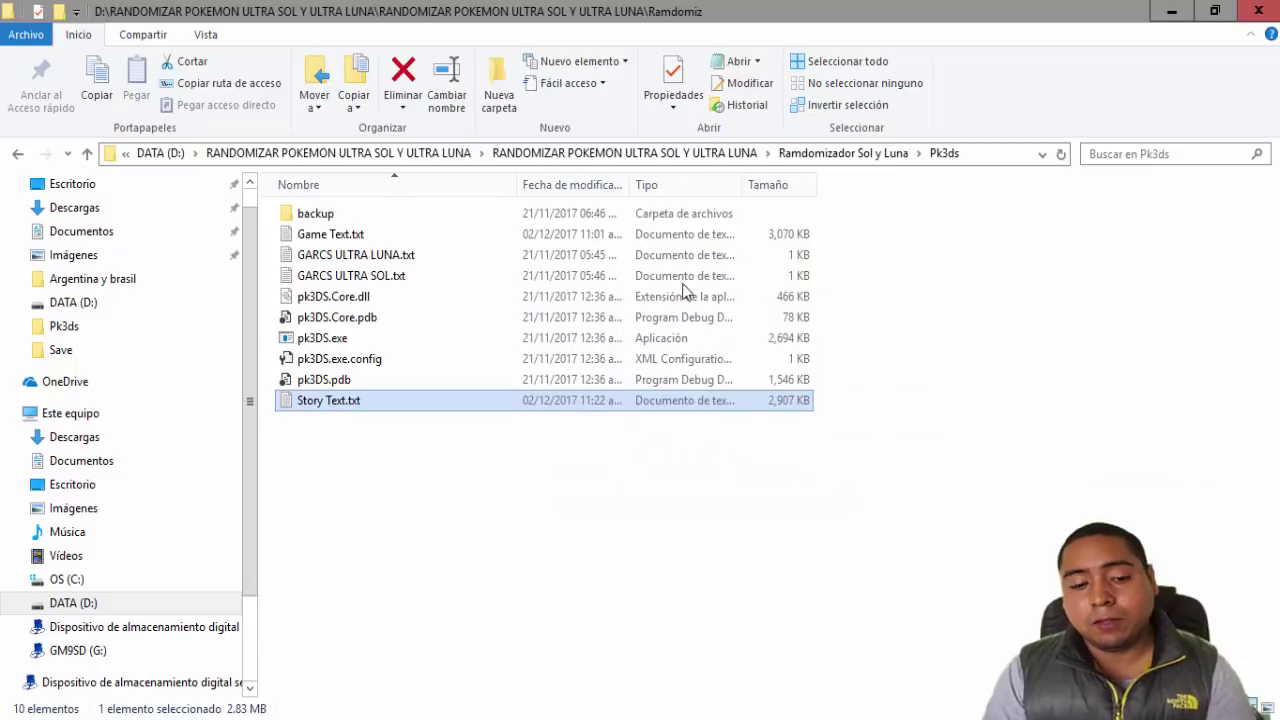
scroll(252, 380, down, 2)
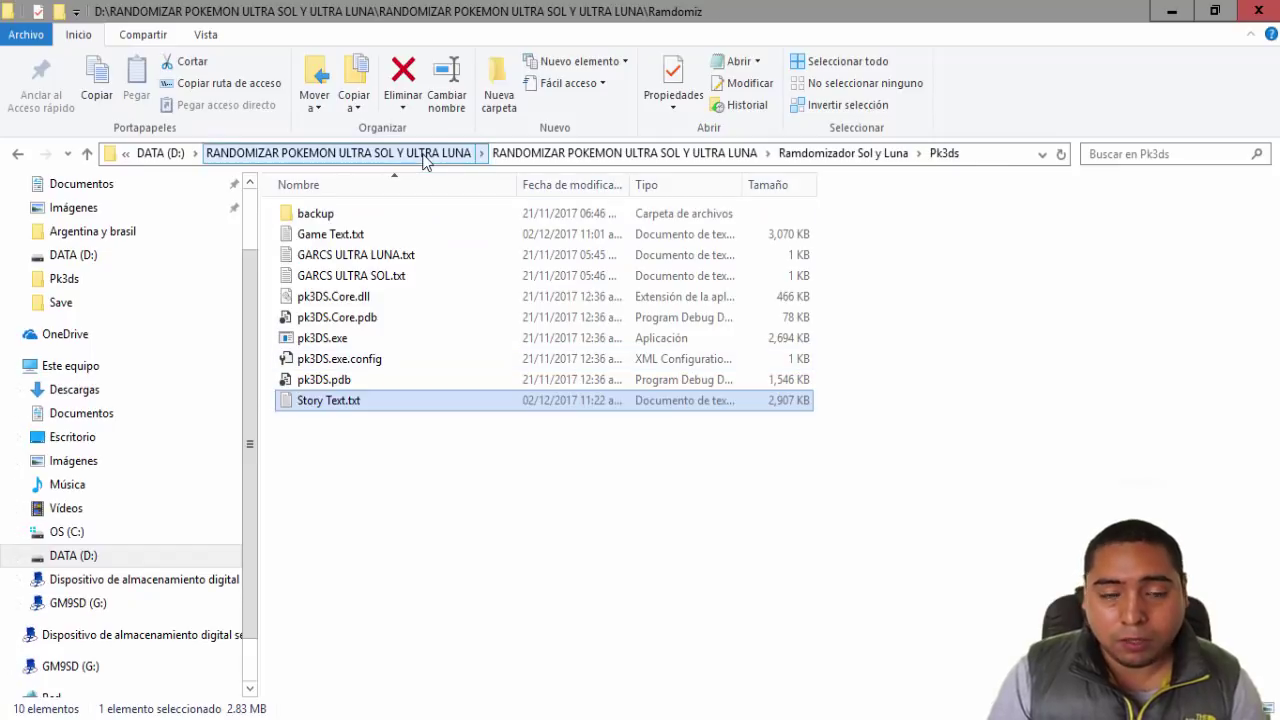
click(540, 153)
click(358, 216)
double_click(358, 216)
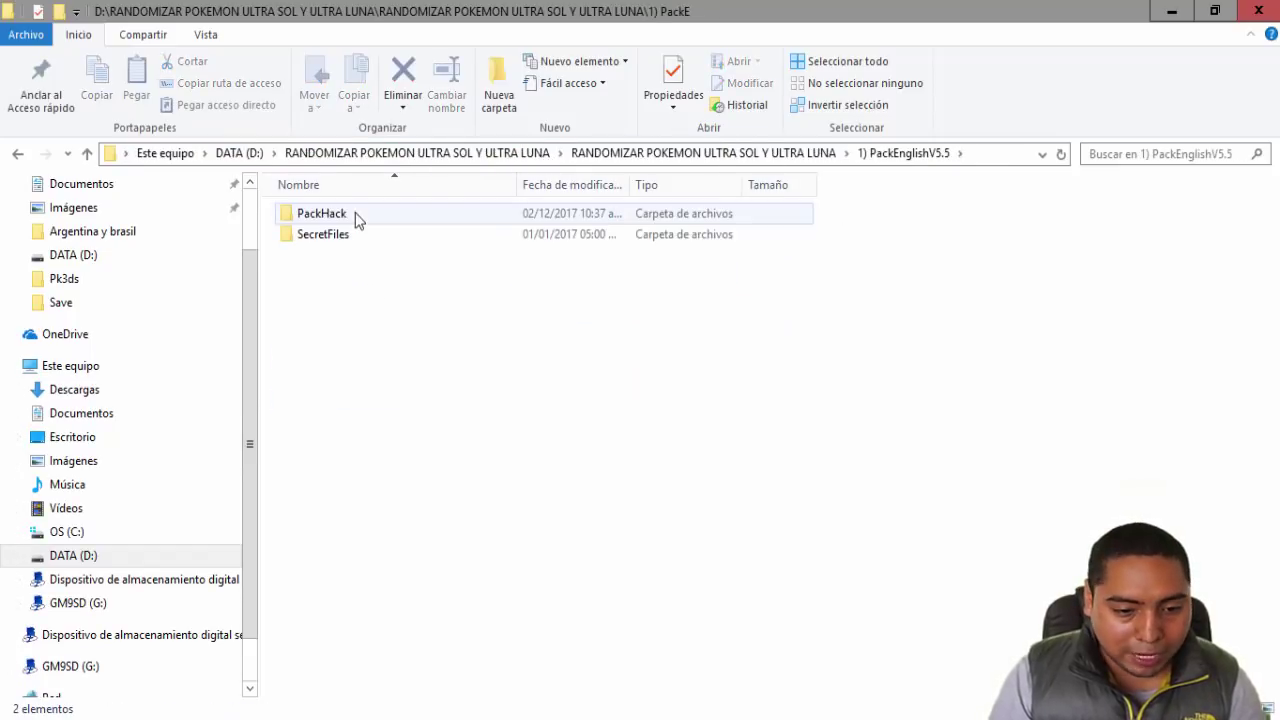
double_click(357, 216)
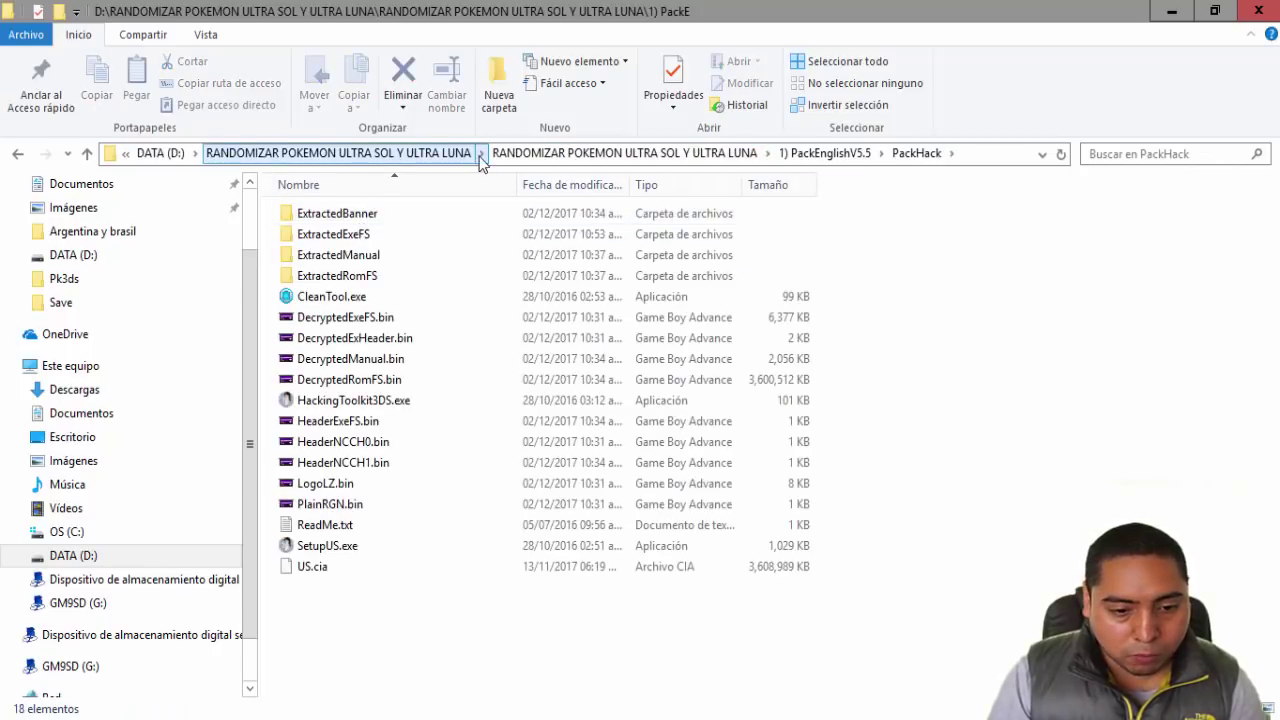
Step: Open GARCS ULTRA SOL.txt from the Pk3ds folder inside Ramdomizador Sol y Luna
click(423, 155)
double_click(310, 220)
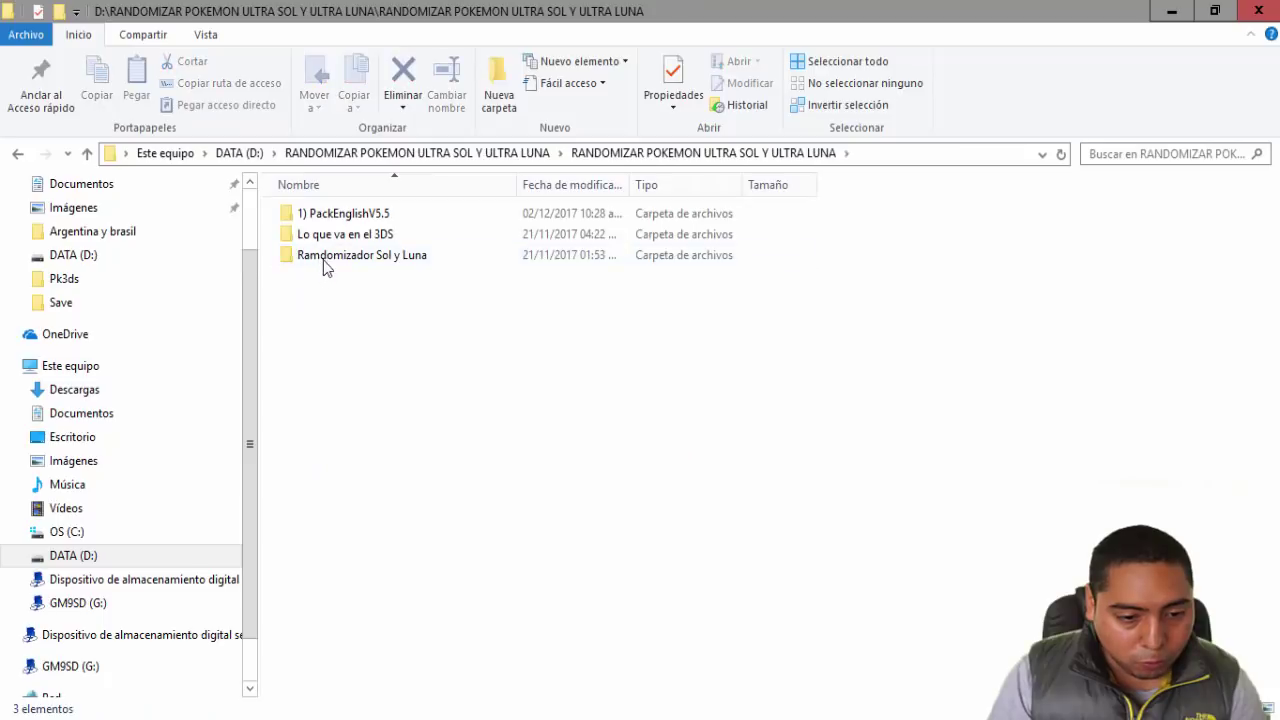
double_click(325, 255)
click(318, 228)
double_click(318, 222)
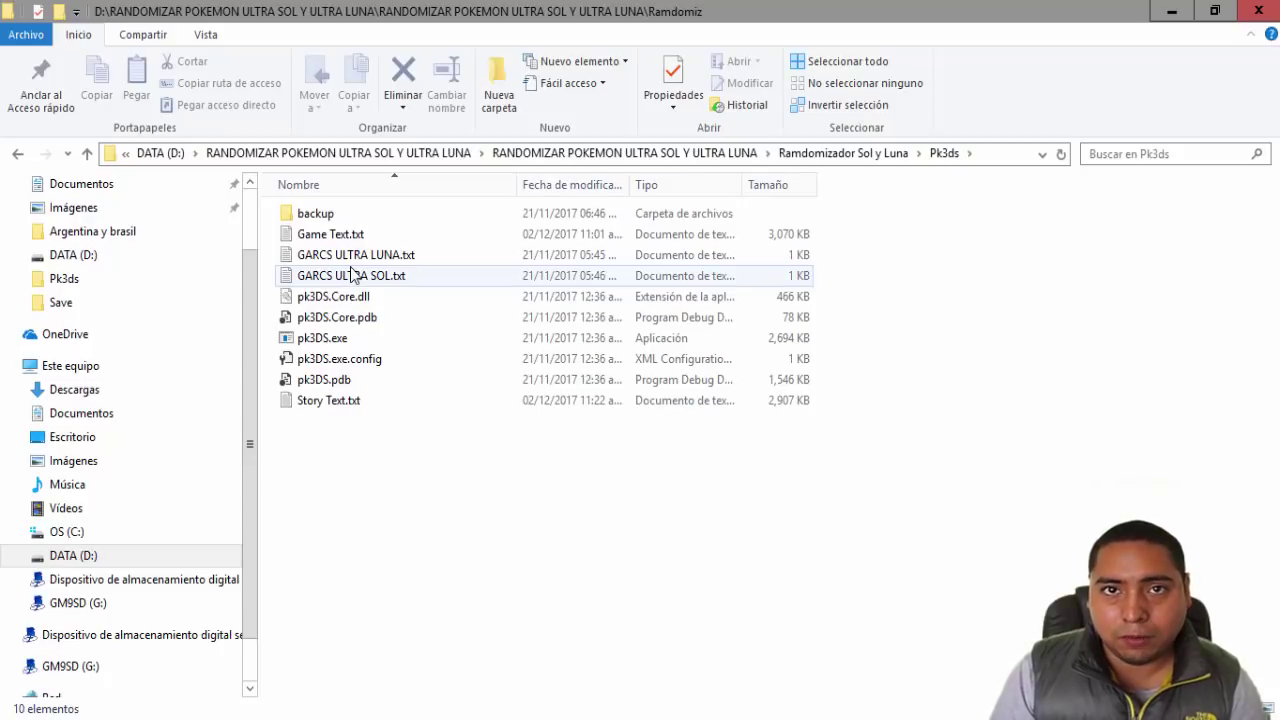
double_click(352, 276)
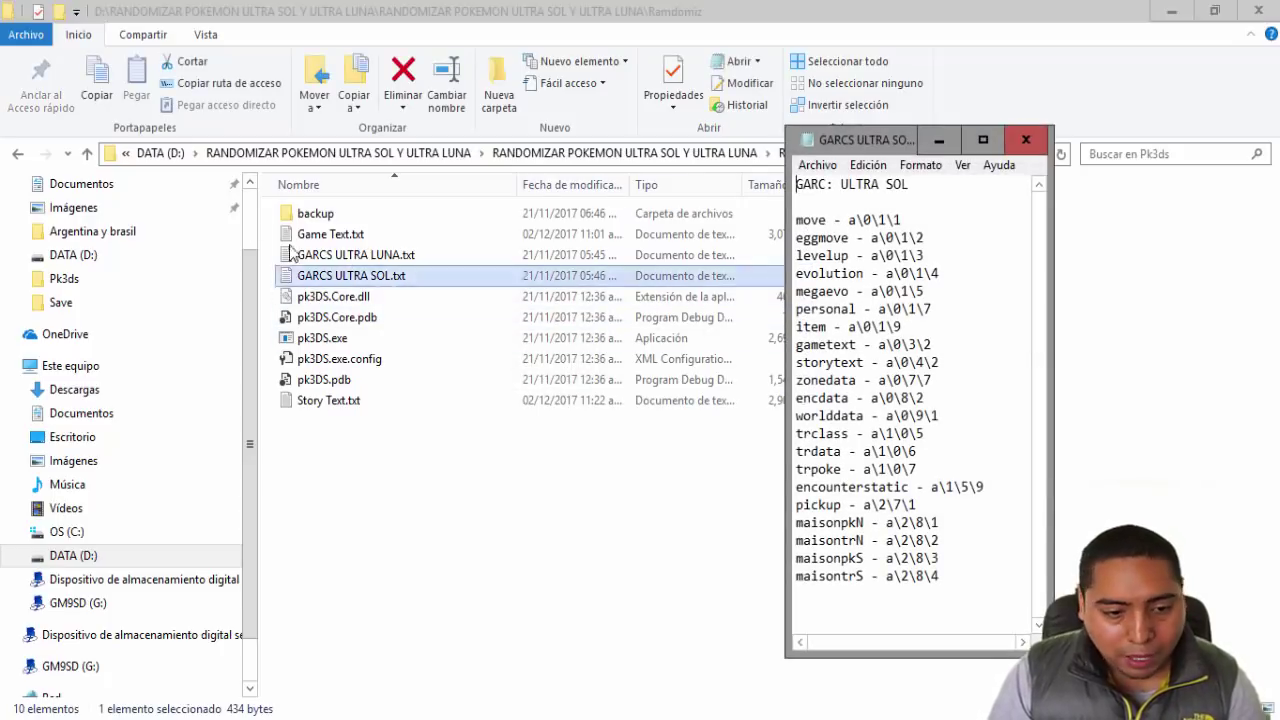
Step: Open the a folder inside PackHack's ExtractedRomFS in 1) PackEnglishV5.5
click(422, 163)
click(421, 155)
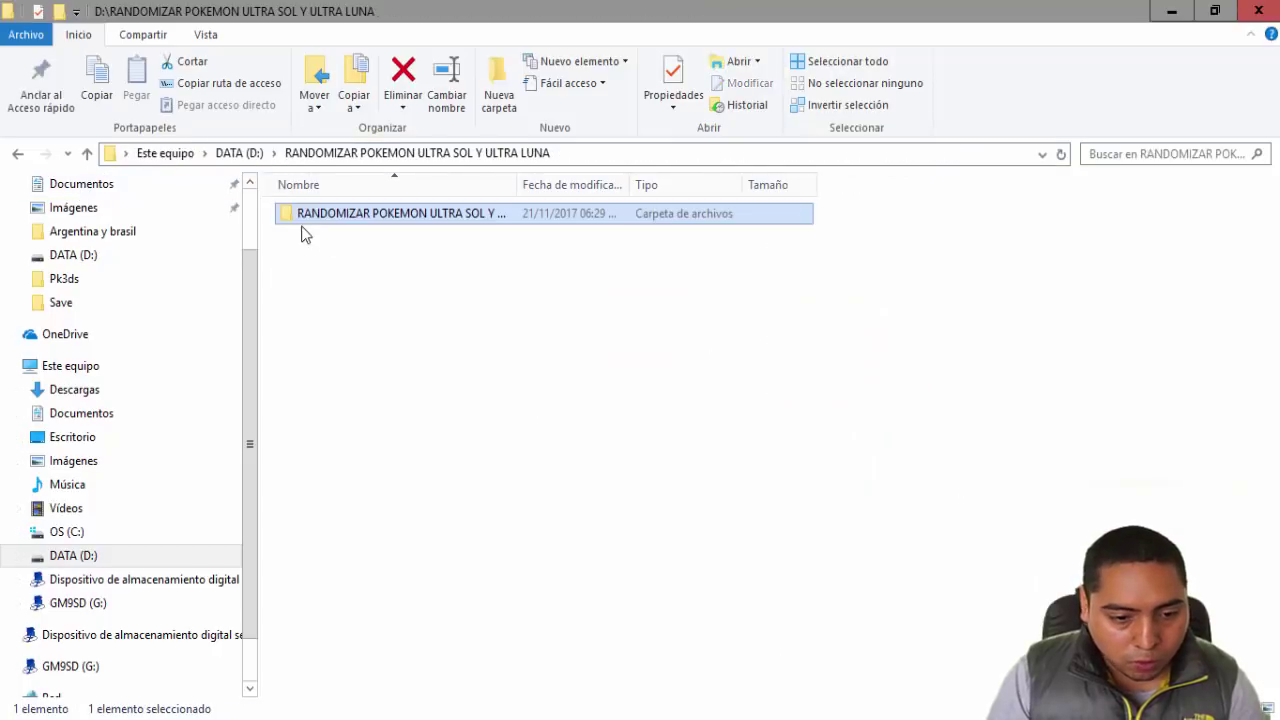
double_click(304, 216)
double_click(303, 216)
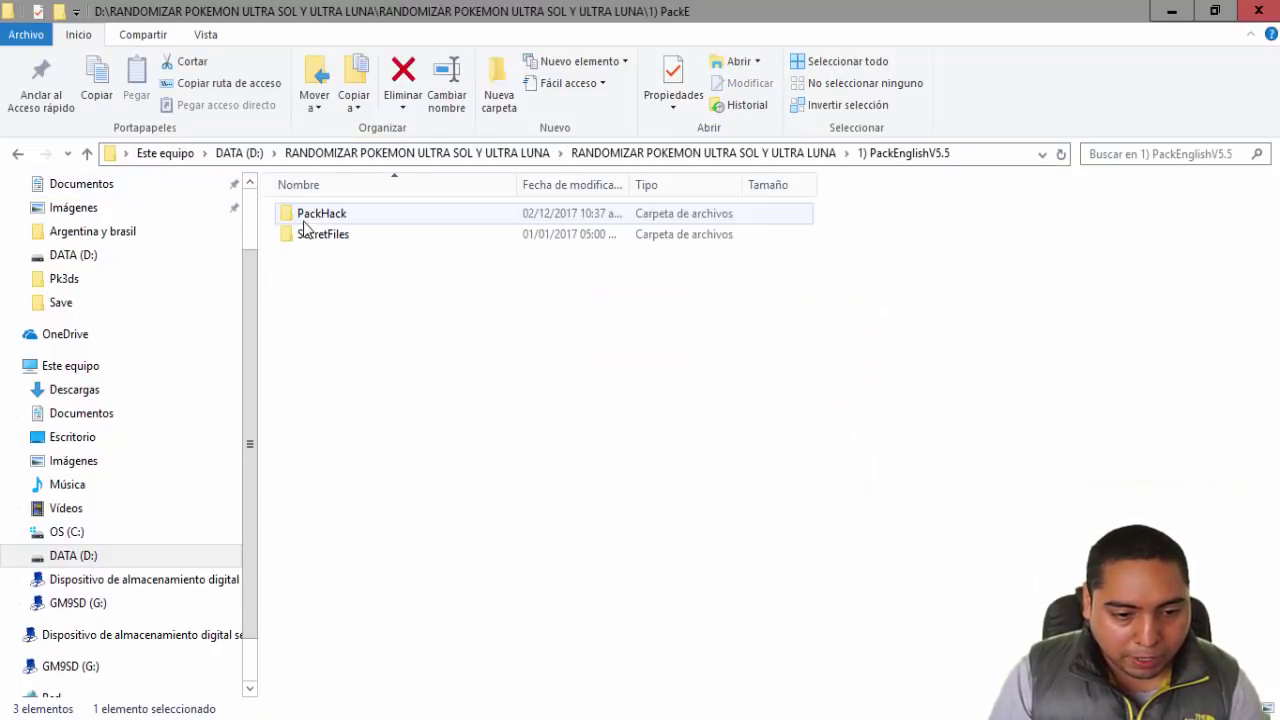
double_click(311, 222)
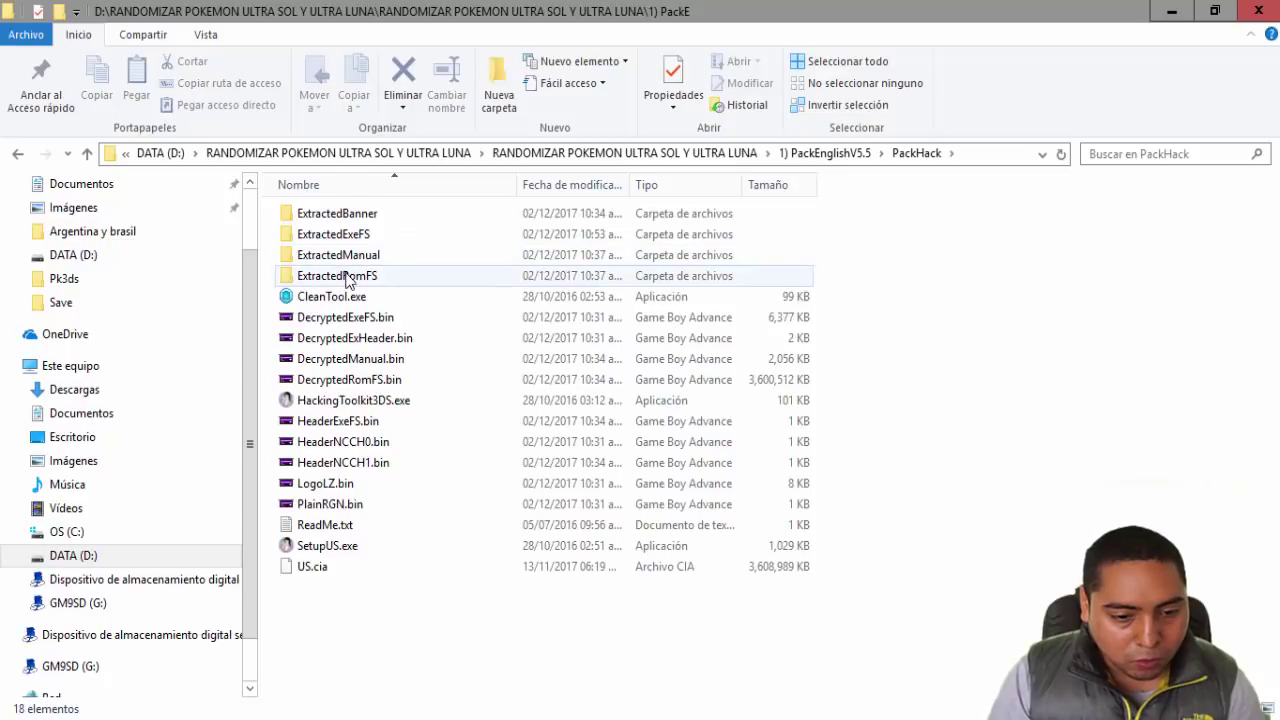
double_click(347, 278)
double_click(313, 240)
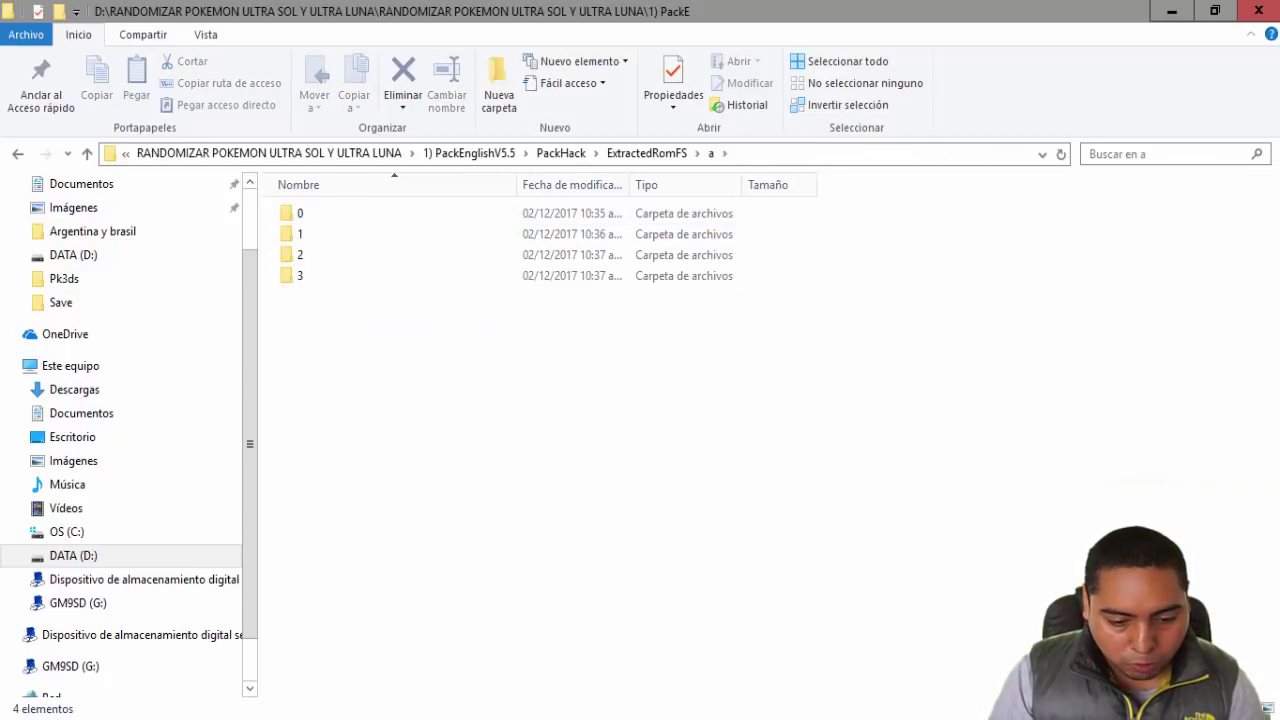
Step: Consult the GARC list for the gametext path and select the matching file 2 in a\0\3
key(alt+Tab)
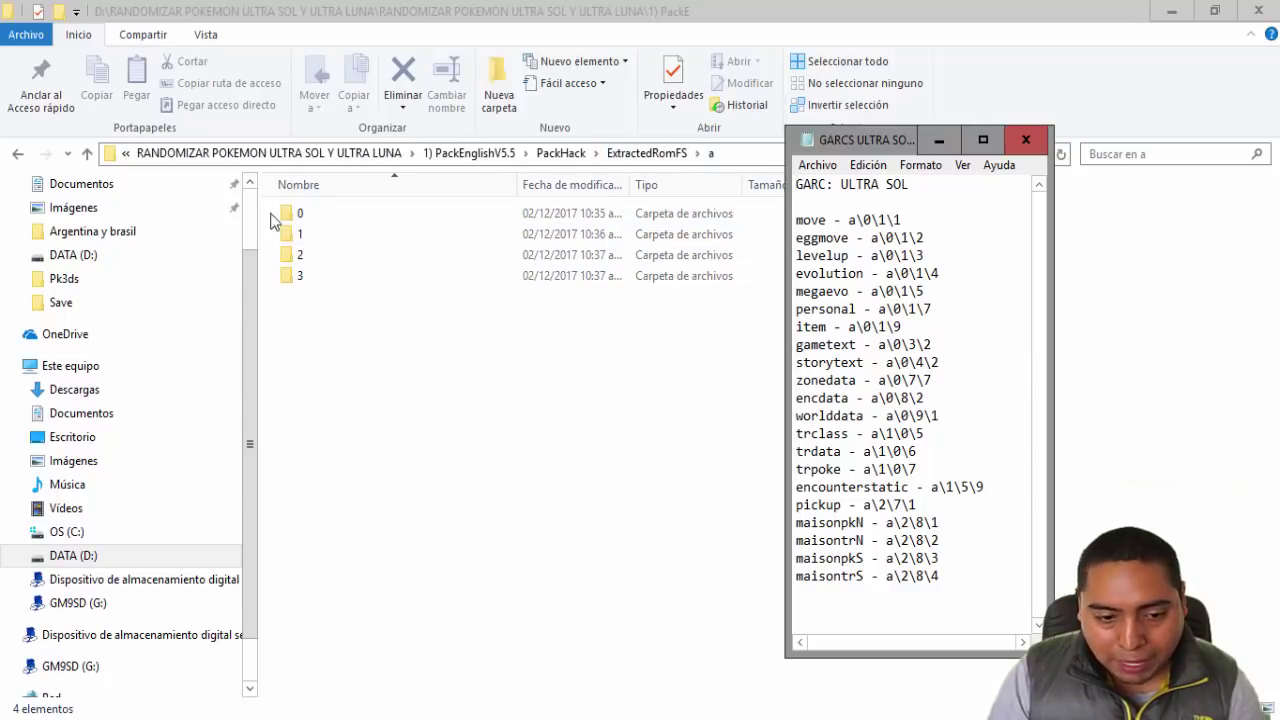
double_click(305, 212)
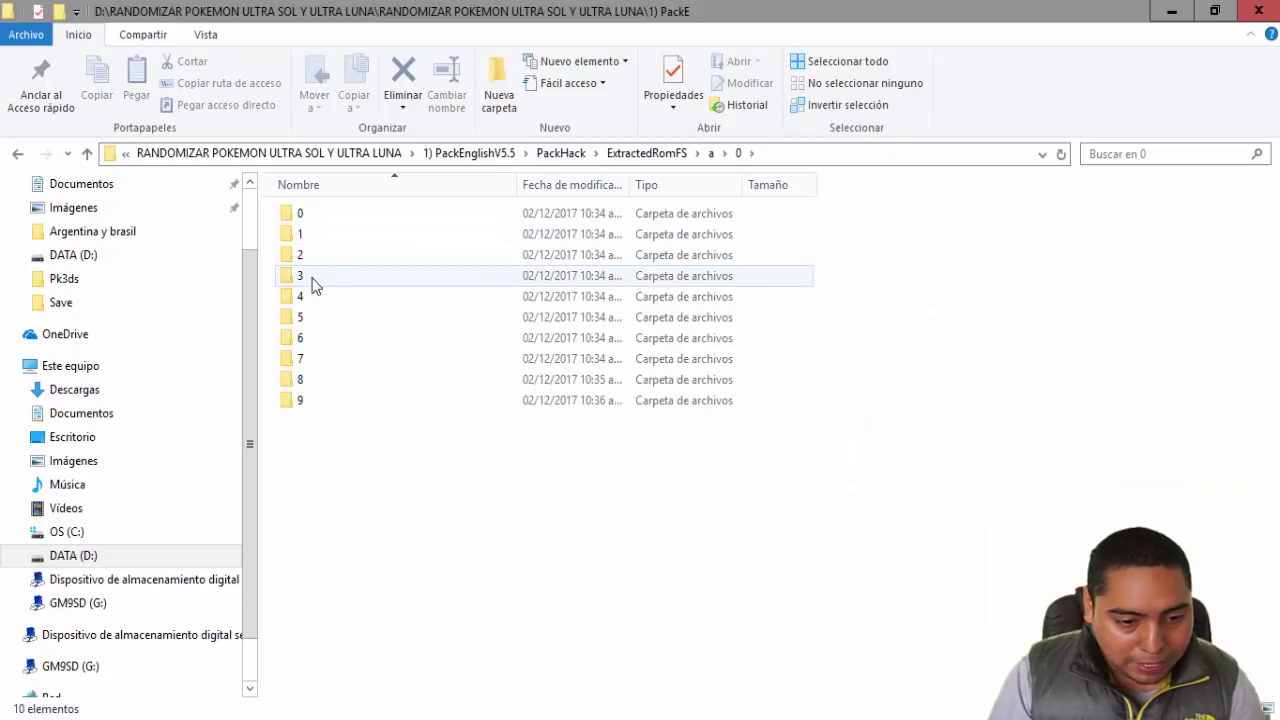
key(alt+Tab)
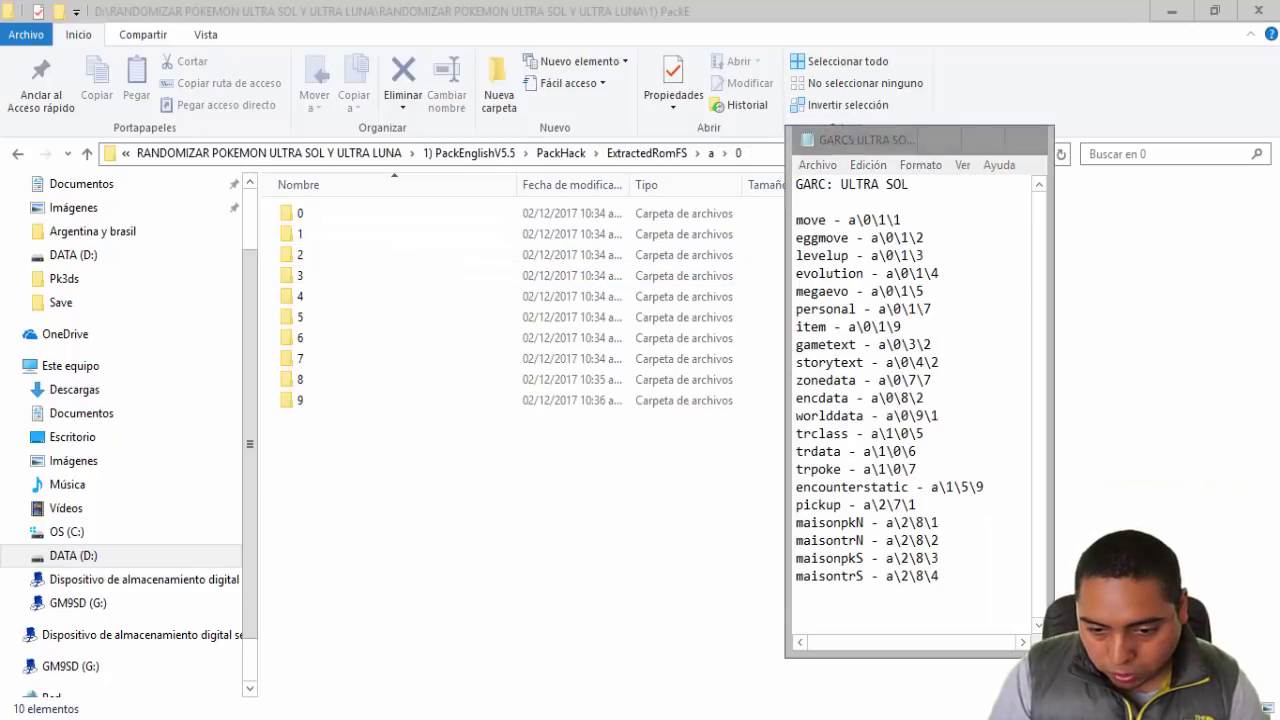
key(alt+Tab)
double_click(307, 278)
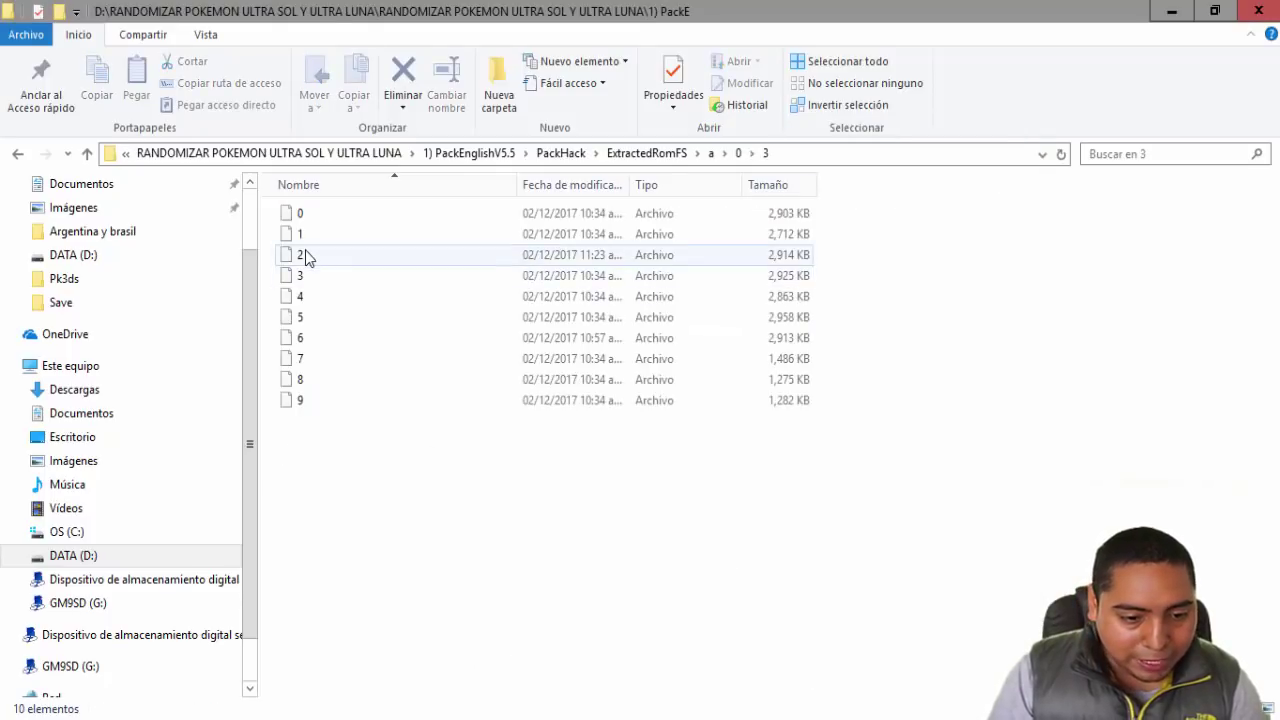
click(301, 258)
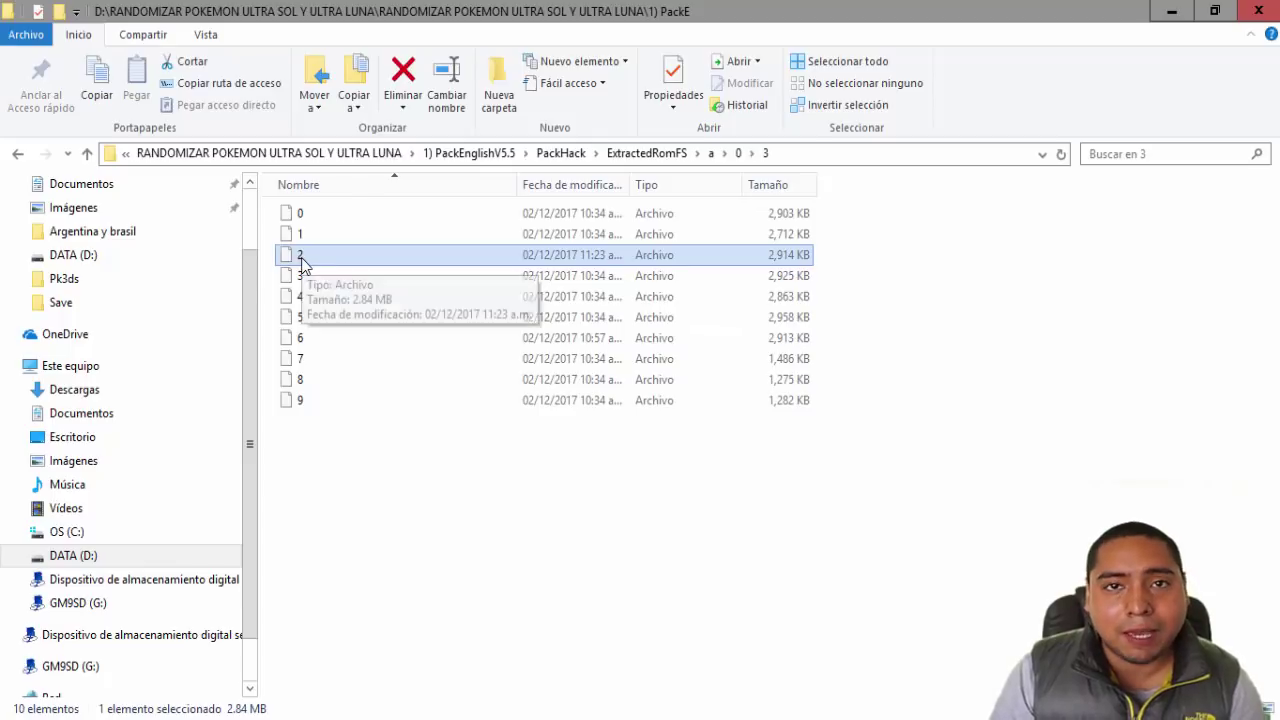
scroll(168, 462, down, 1)
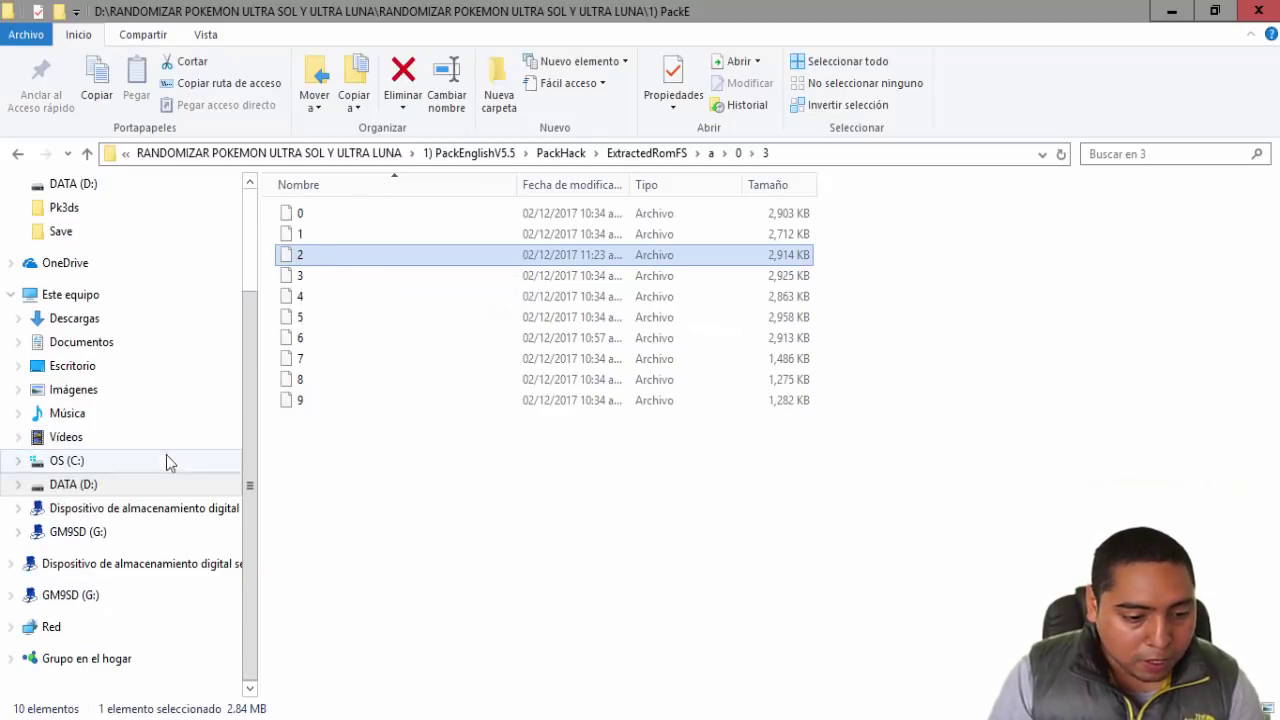
click(19, 531)
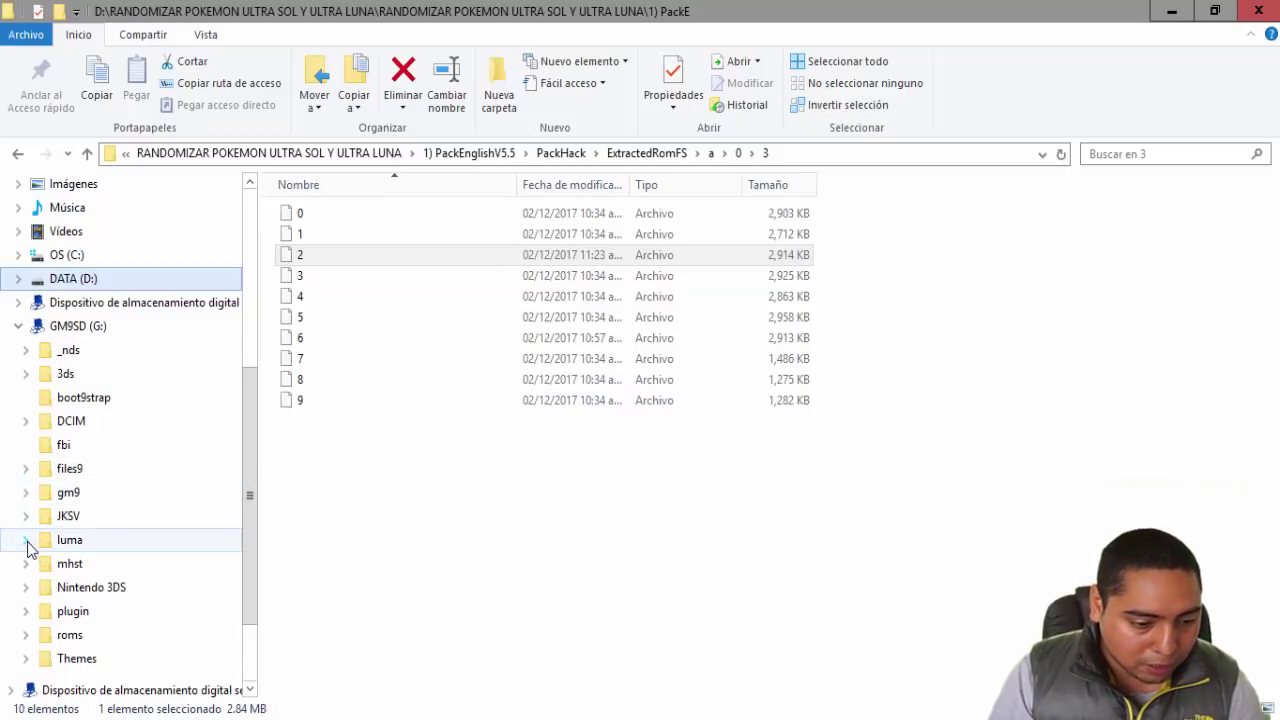
click(27, 541)
click(33, 611)
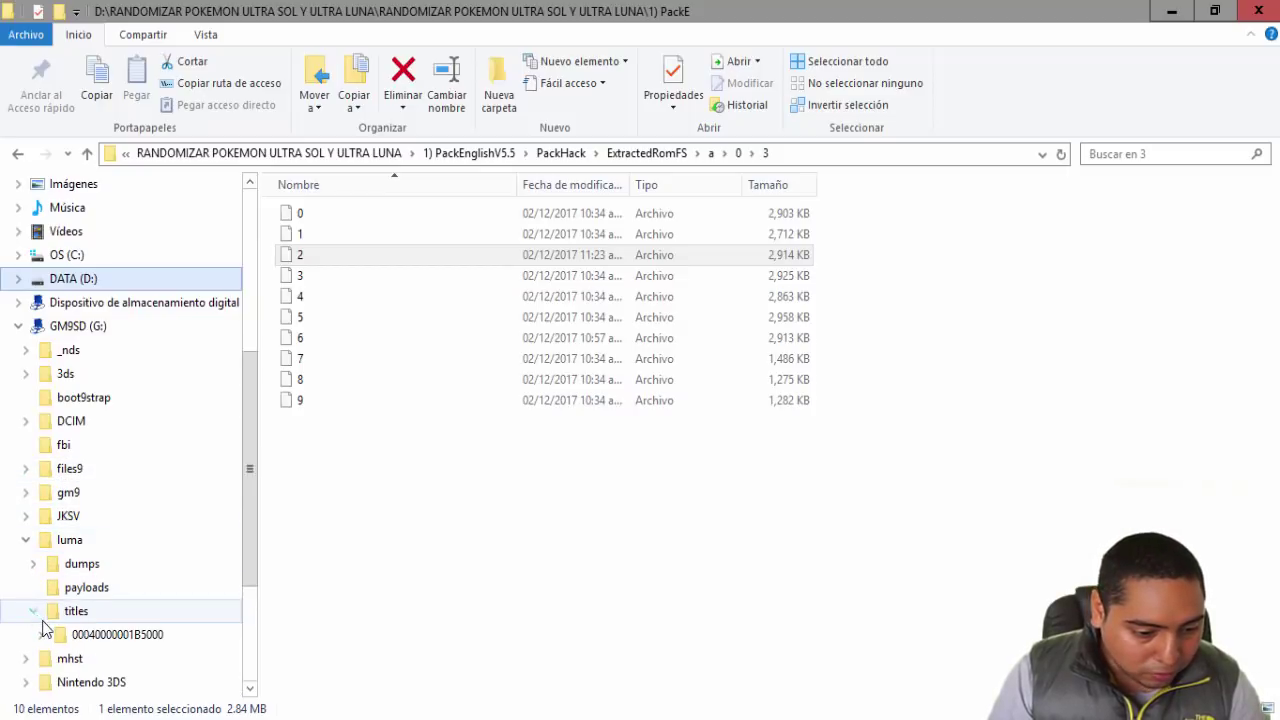
click(47, 634)
drag(249, 457, 249, 571)
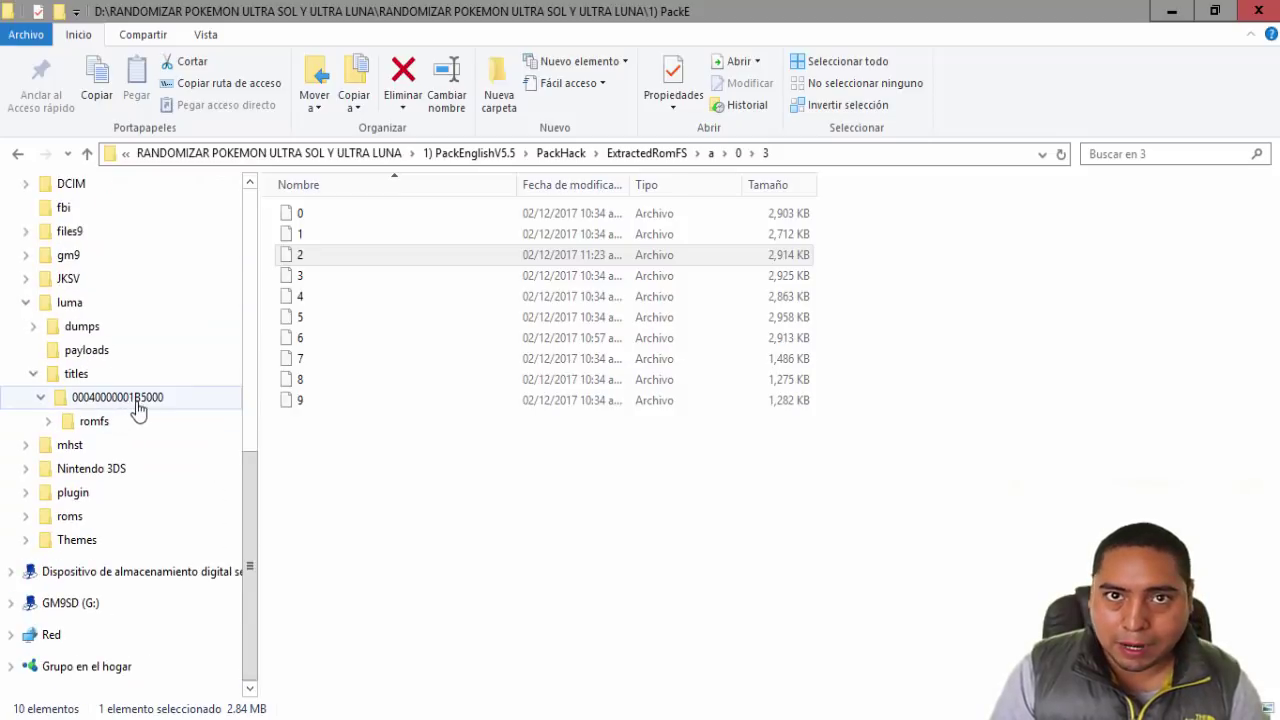
click(48, 422)
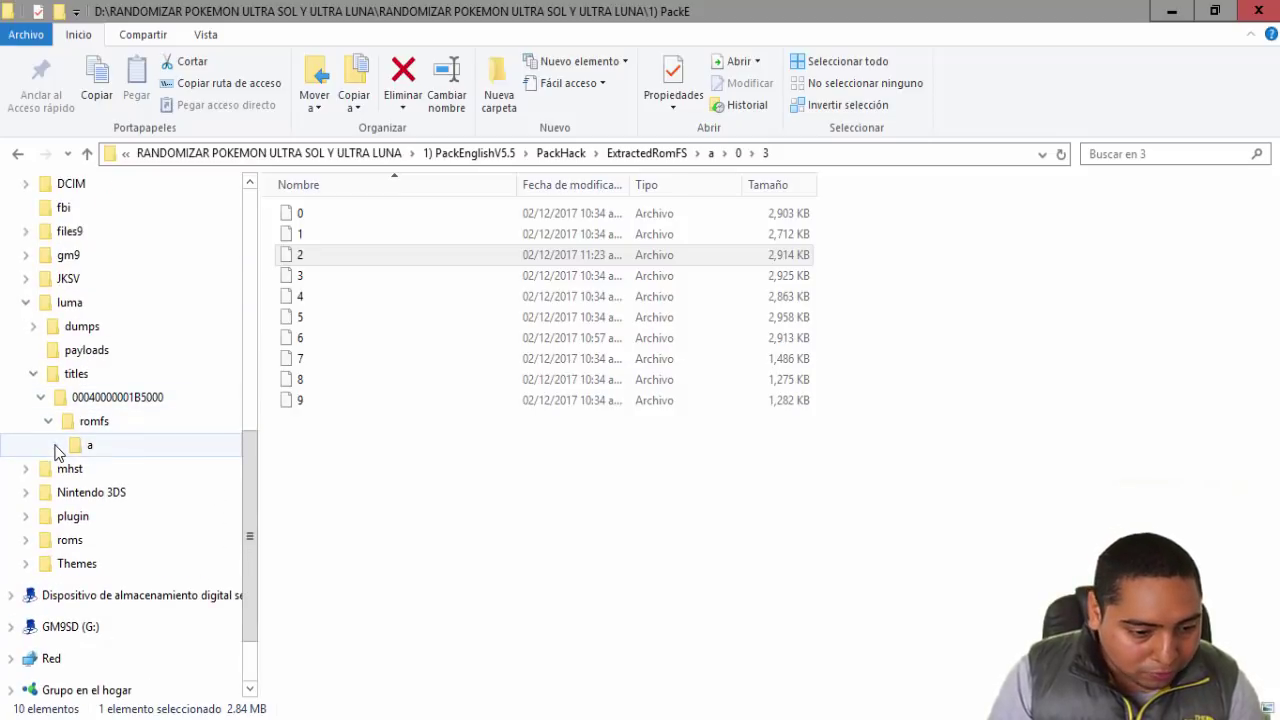
click(56, 445)
click(63, 468)
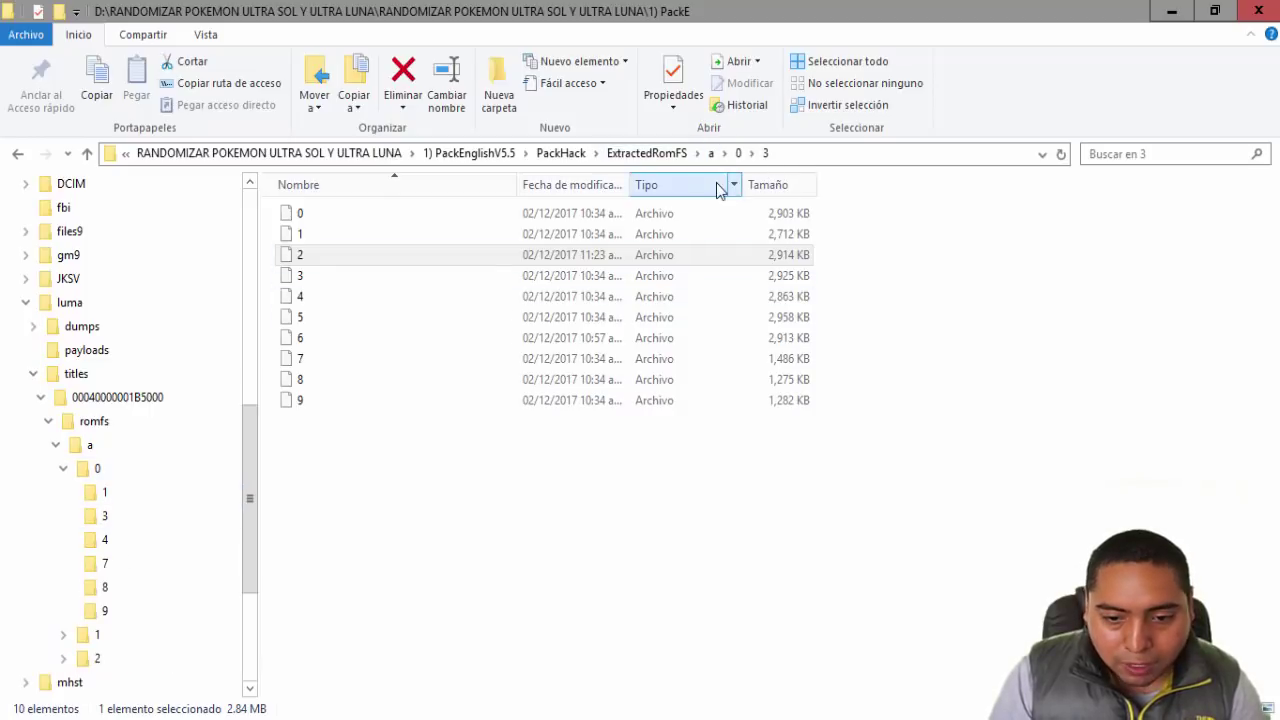
Step: Copy game text file 2 into the SD card's romfs\a\0\3 folder, replacing the existing file
click(294, 257)
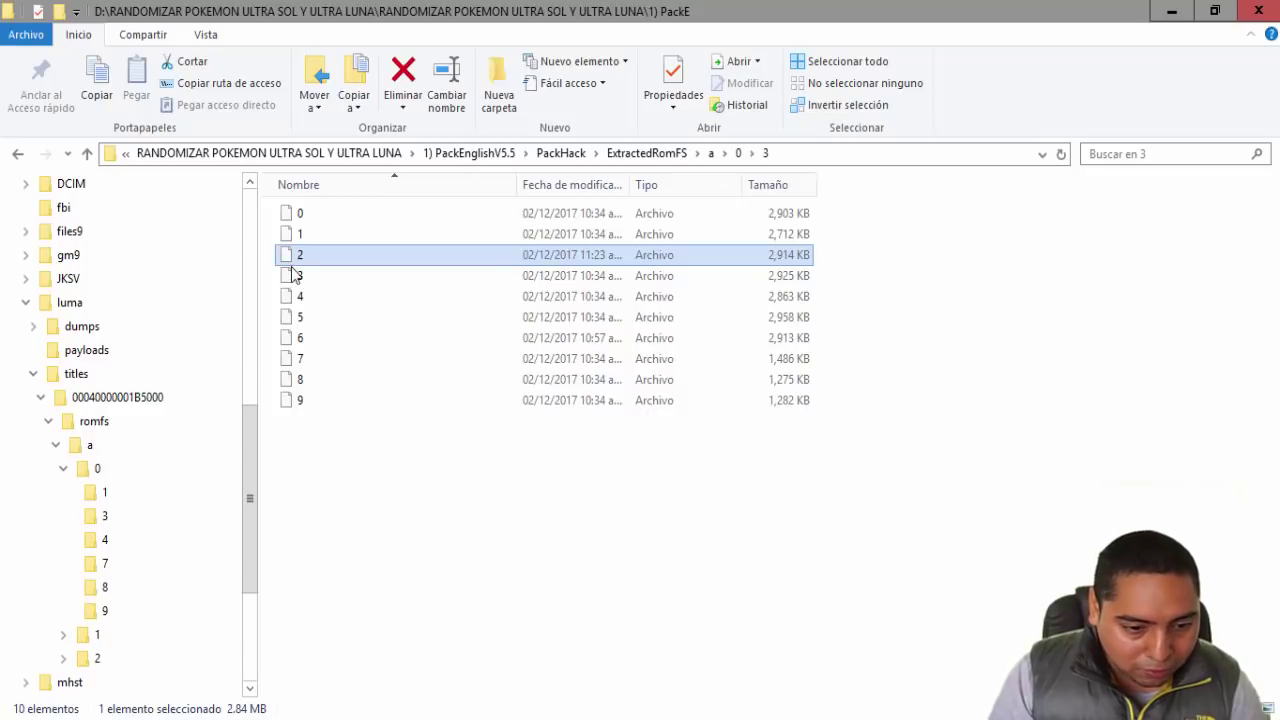
drag(296, 275, 139, 510)
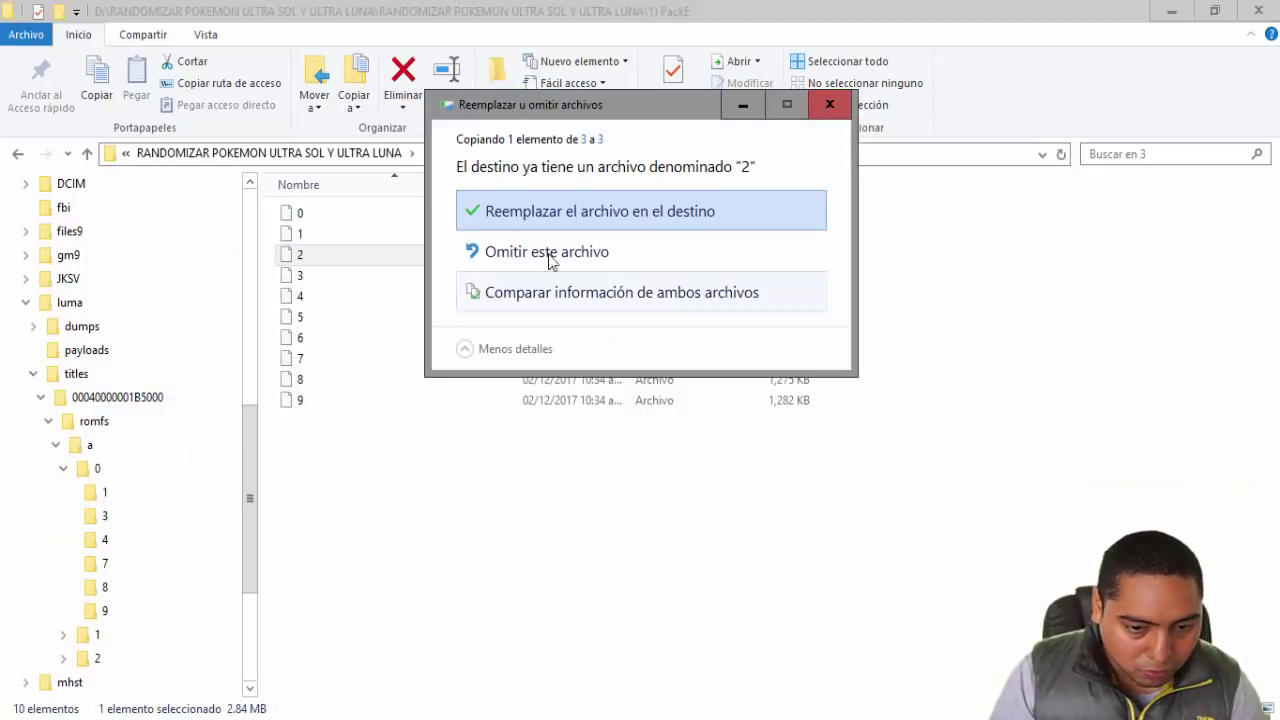
click(555, 218)
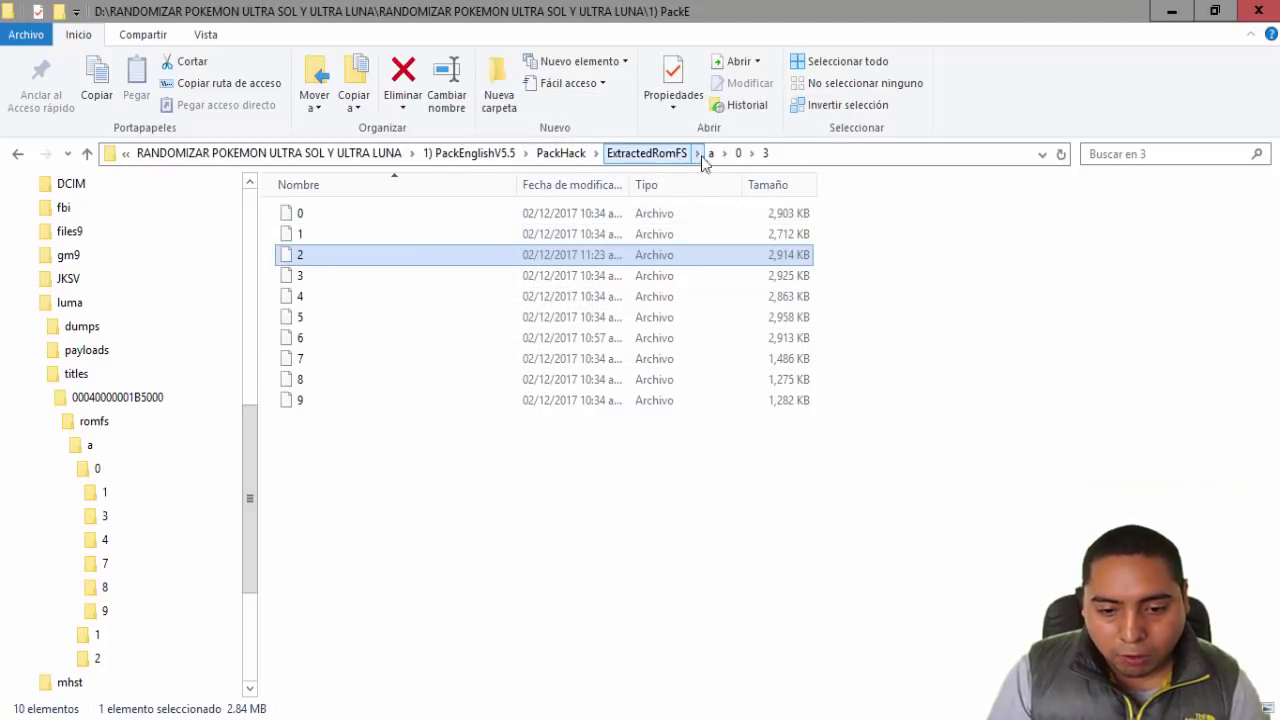
Step: Copy story text file 2 from the extracted a\0\4 folder into the SD card's romfs\a\0\4, replacing the existing file
click(738, 153)
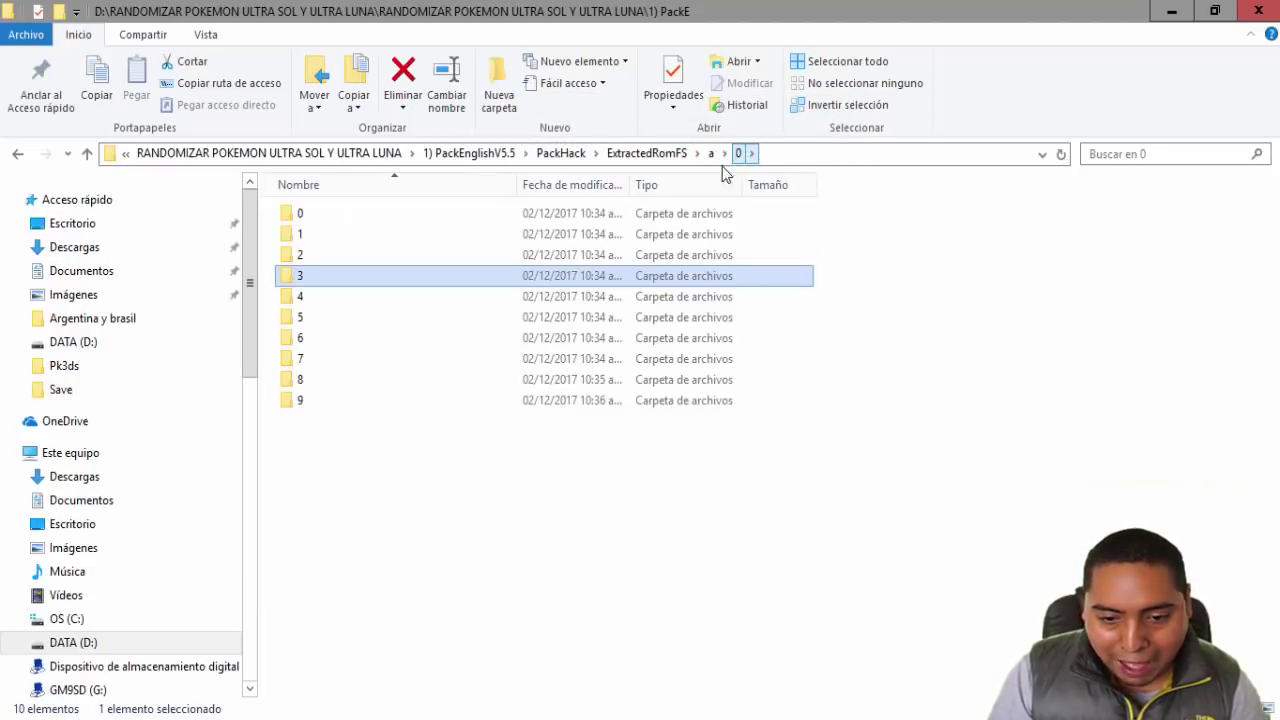
double_click(320, 296)
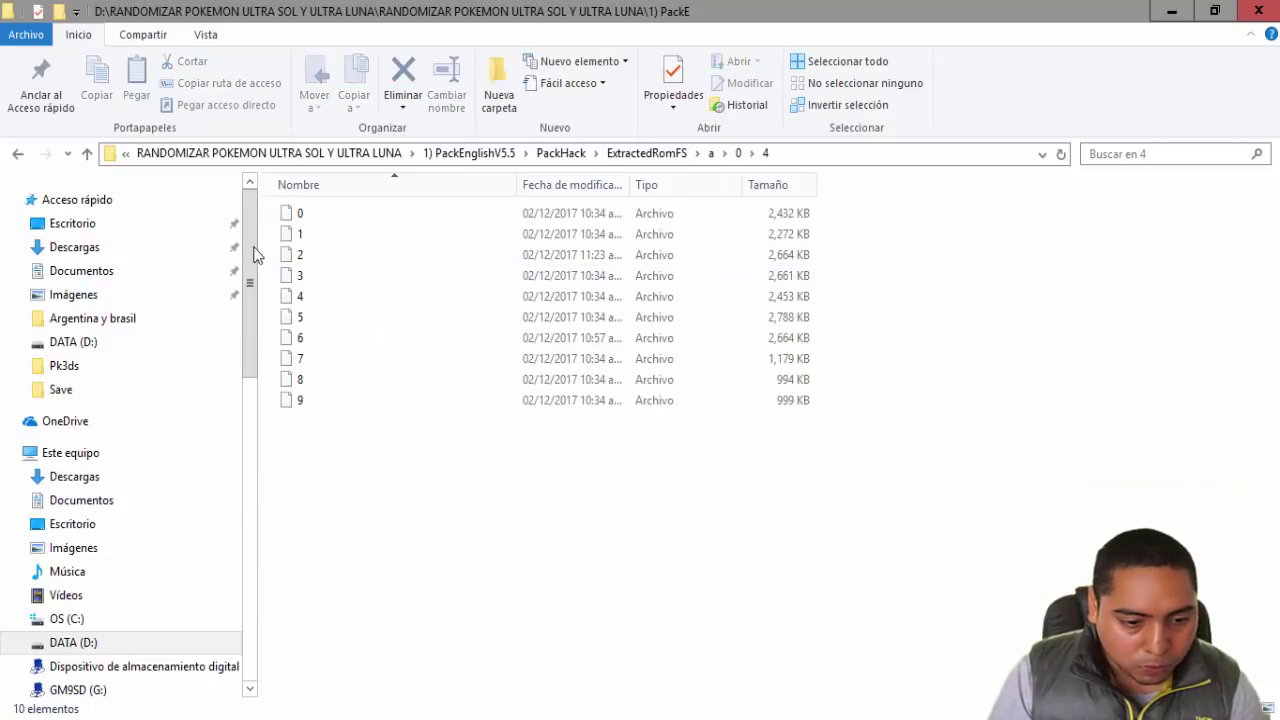
drag(253, 255, 209, 466)
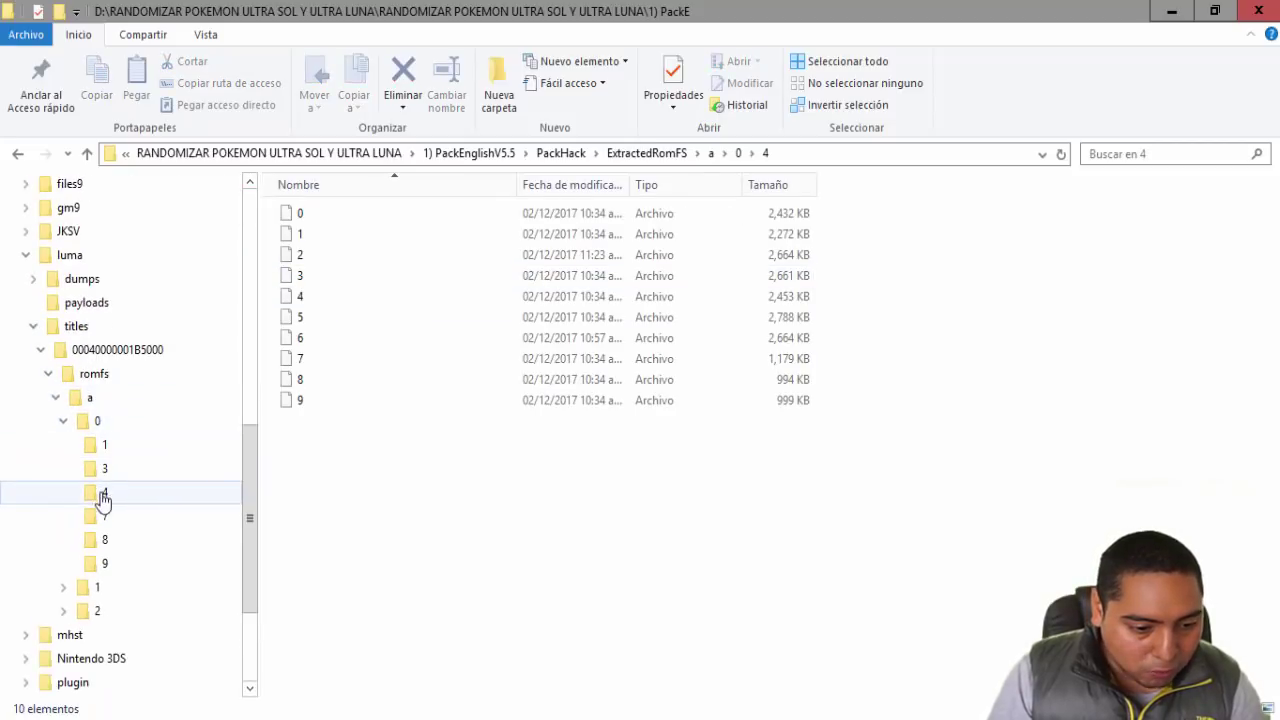
click(310, 255)
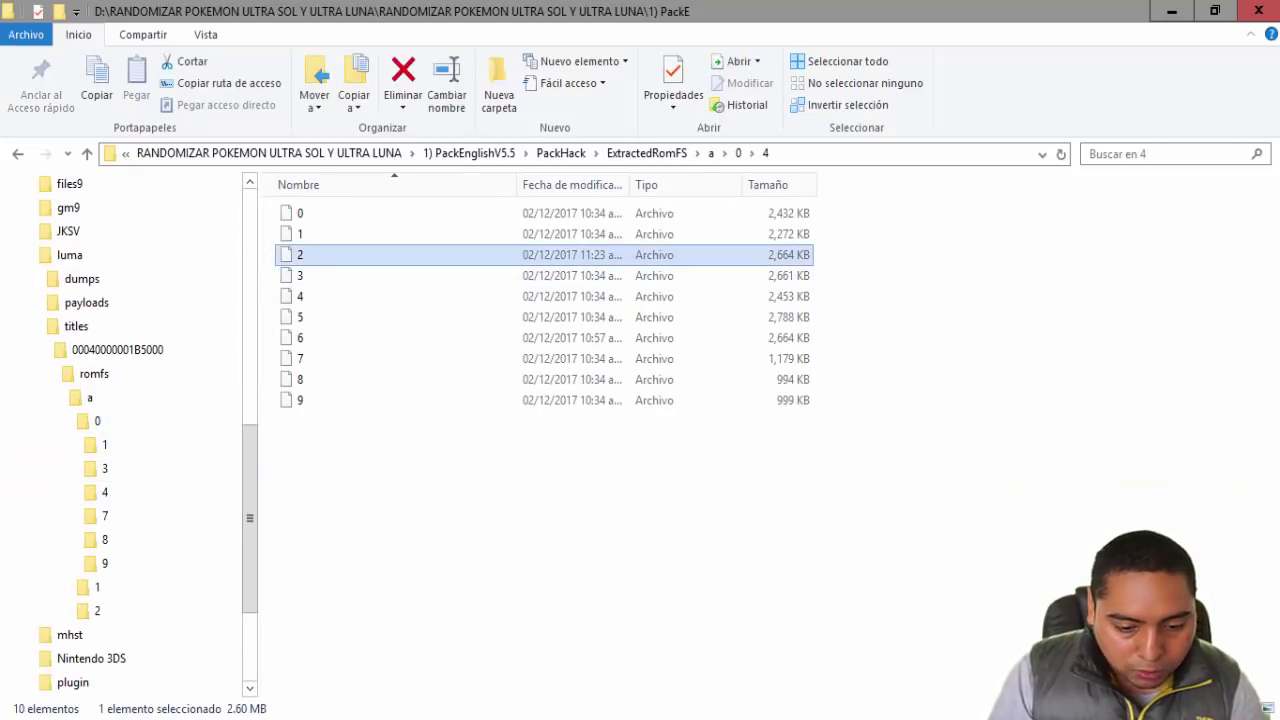
key(alt+Tab)
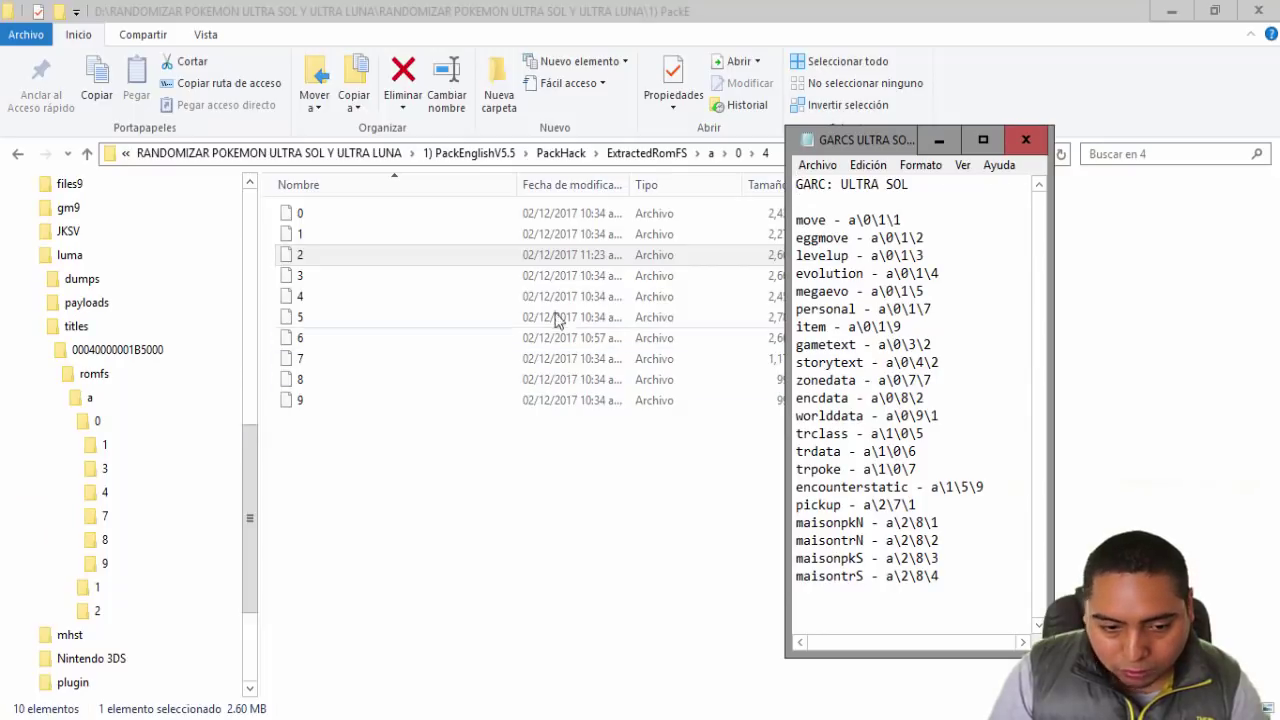
drag(297, 262, 140, 491)
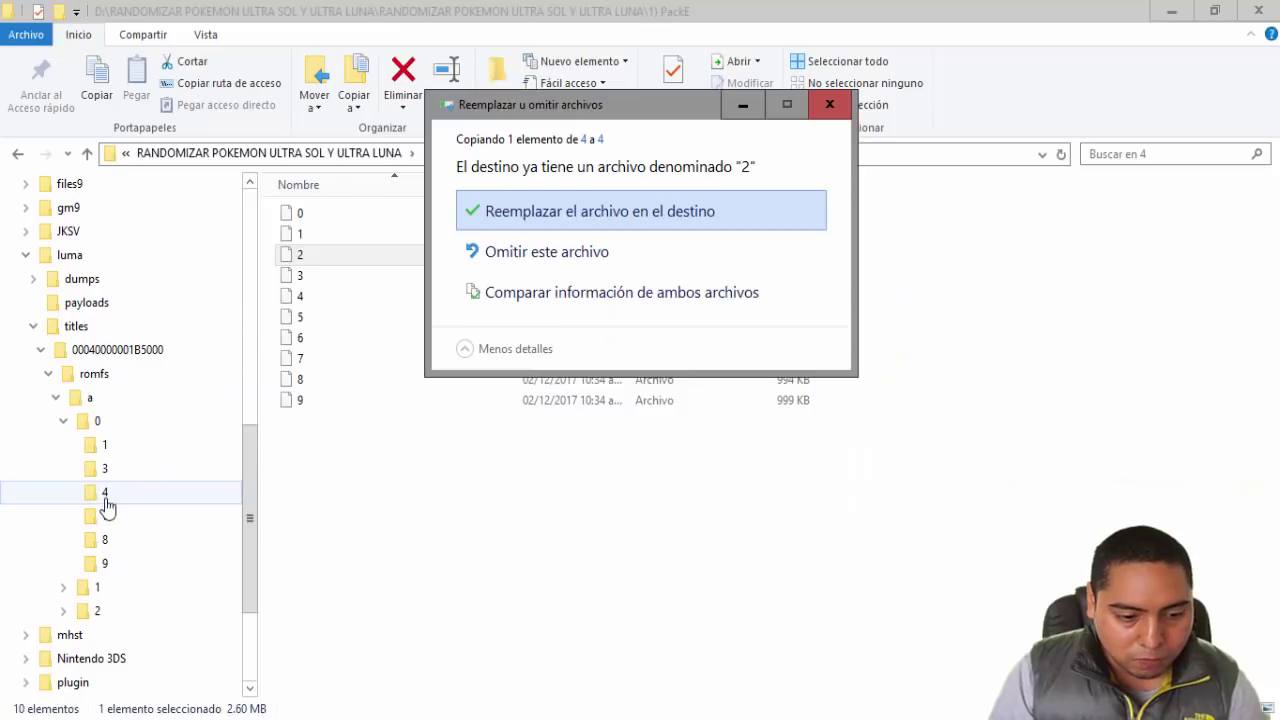
click(507, 221)
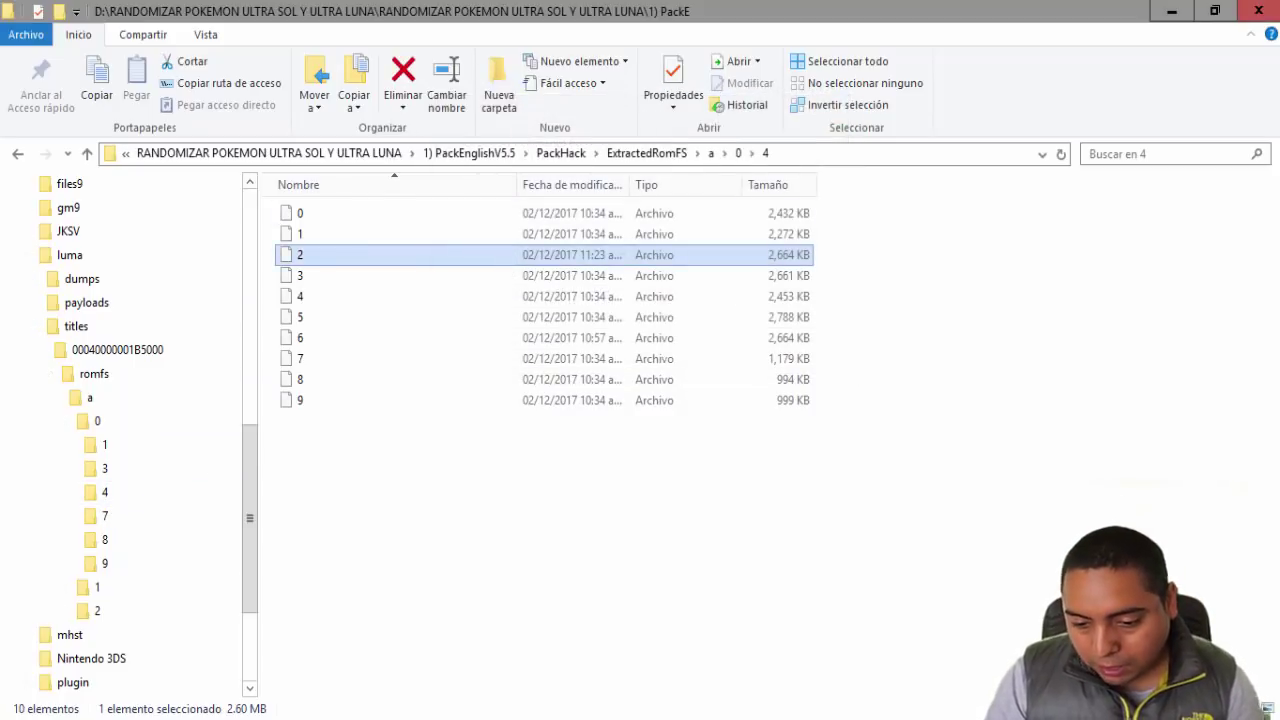
Step: Eject the Generic SD card device safely and minimize the folder window
click(1020, 715)
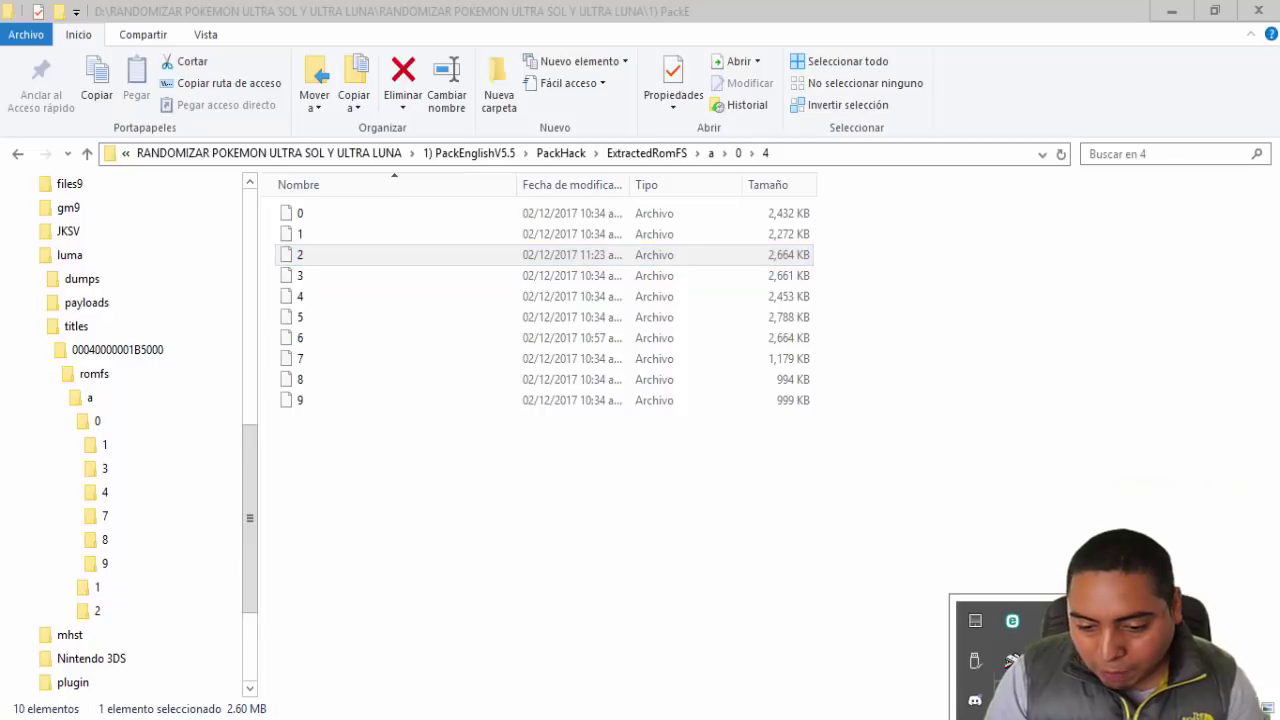
click(983, 669)
click(976, 602)
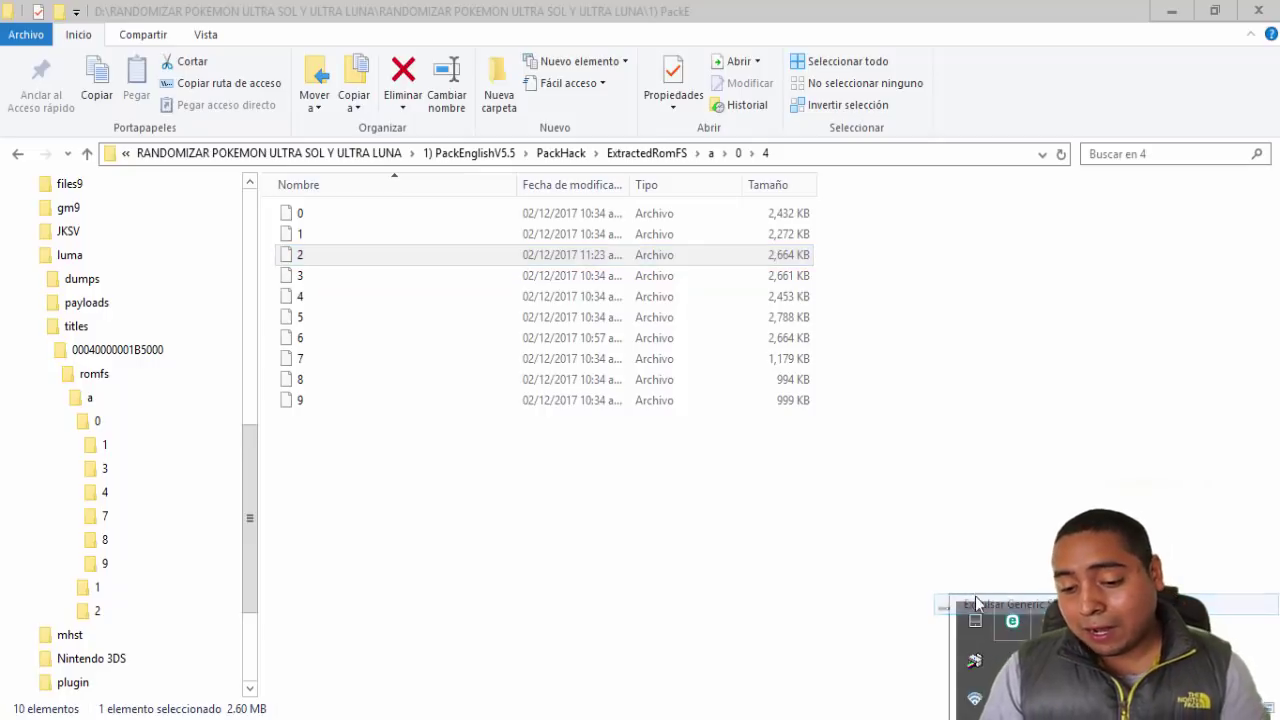
click(1172, 9)
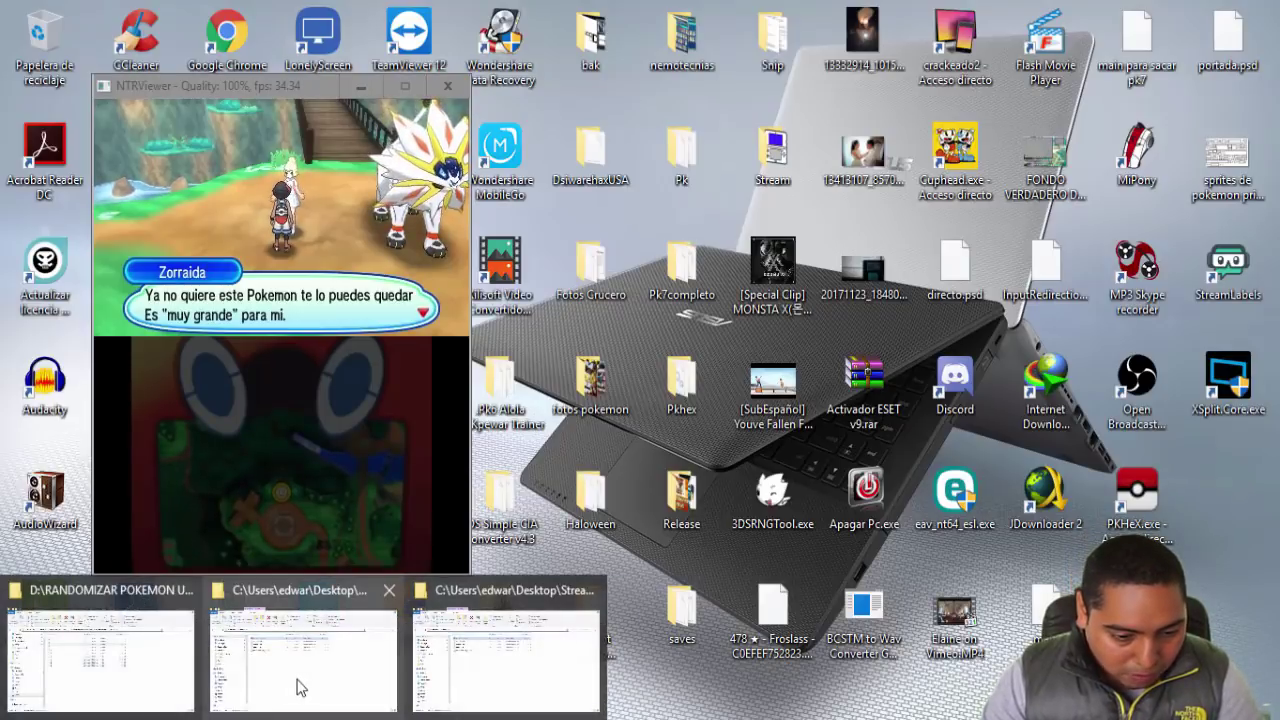
click(482, 676)
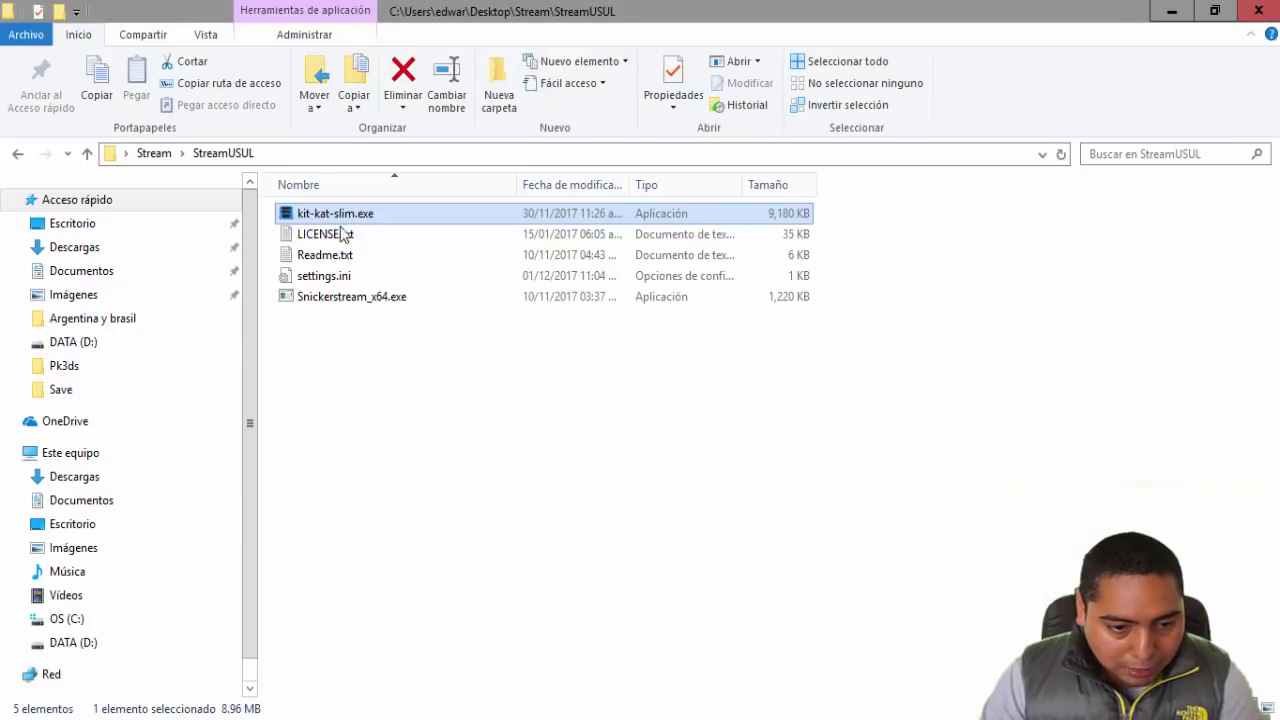
click(236, 719)
click(236, 650)
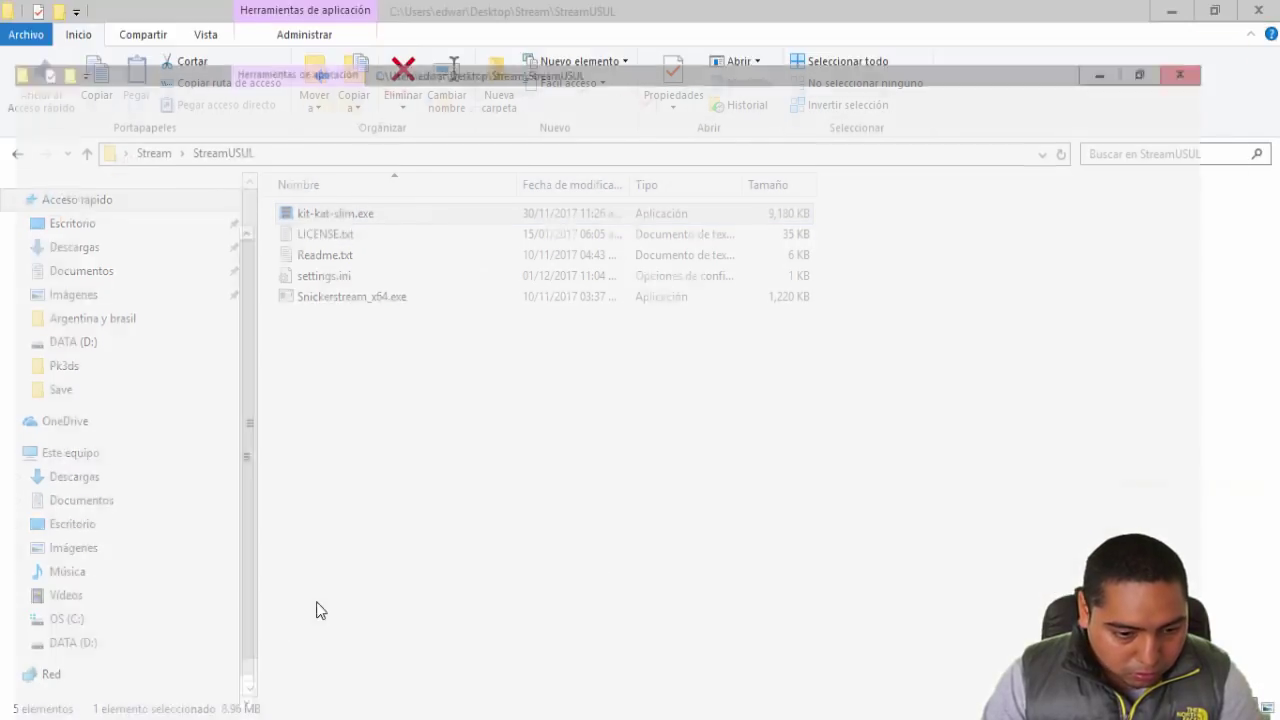
Step: Return to the Pk3ds folder inside Ramdomizador Sol y Luna and open Story Text.txt in Notepad
click(97, 680)
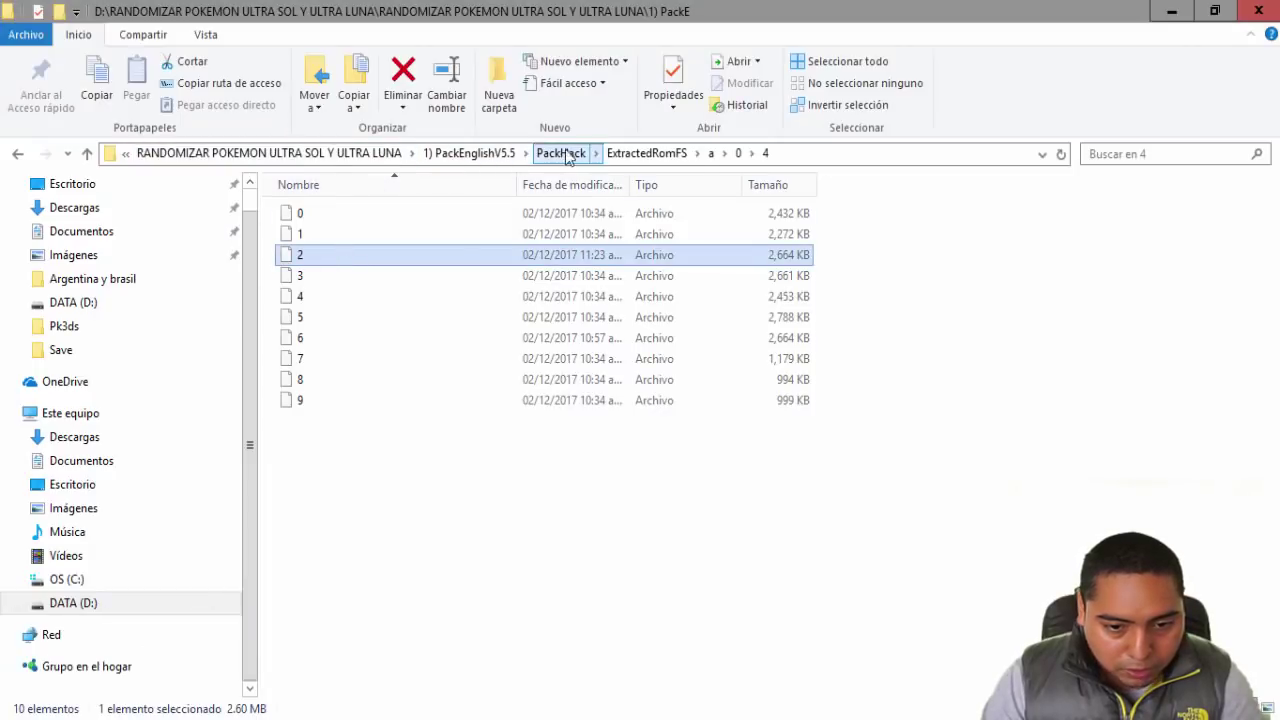
click(376, 158)
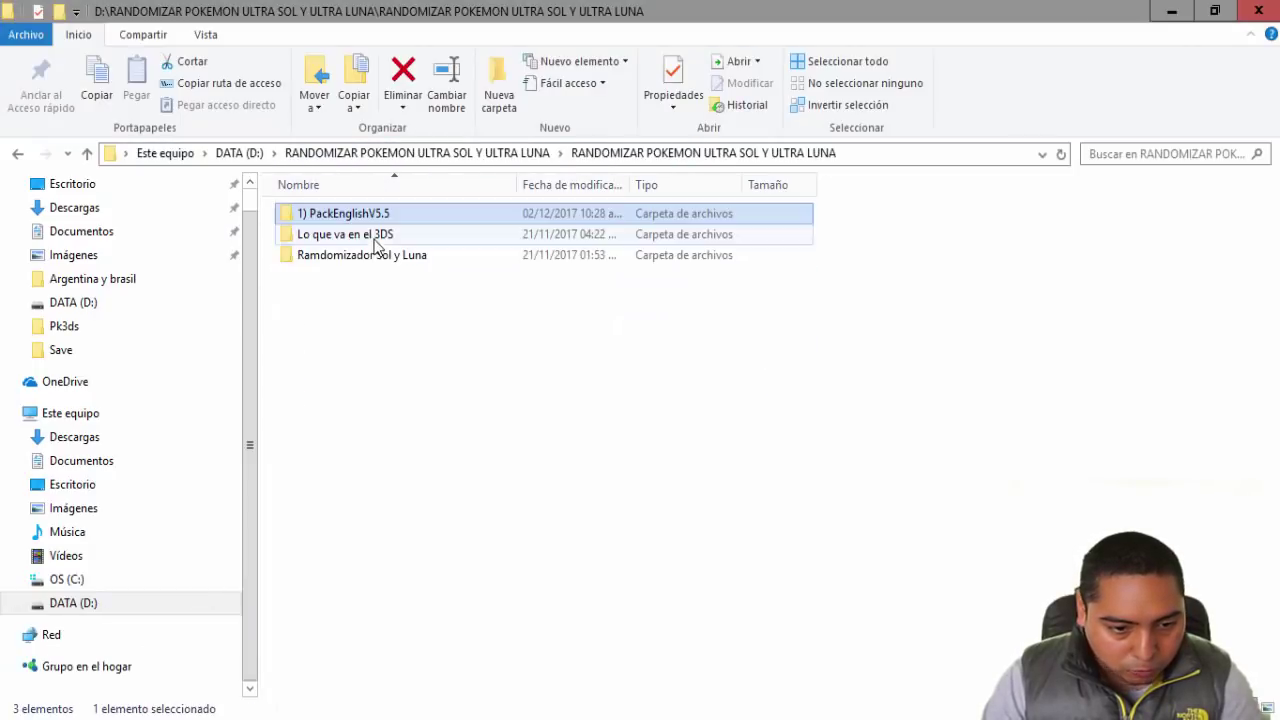
double_click(338, 253)
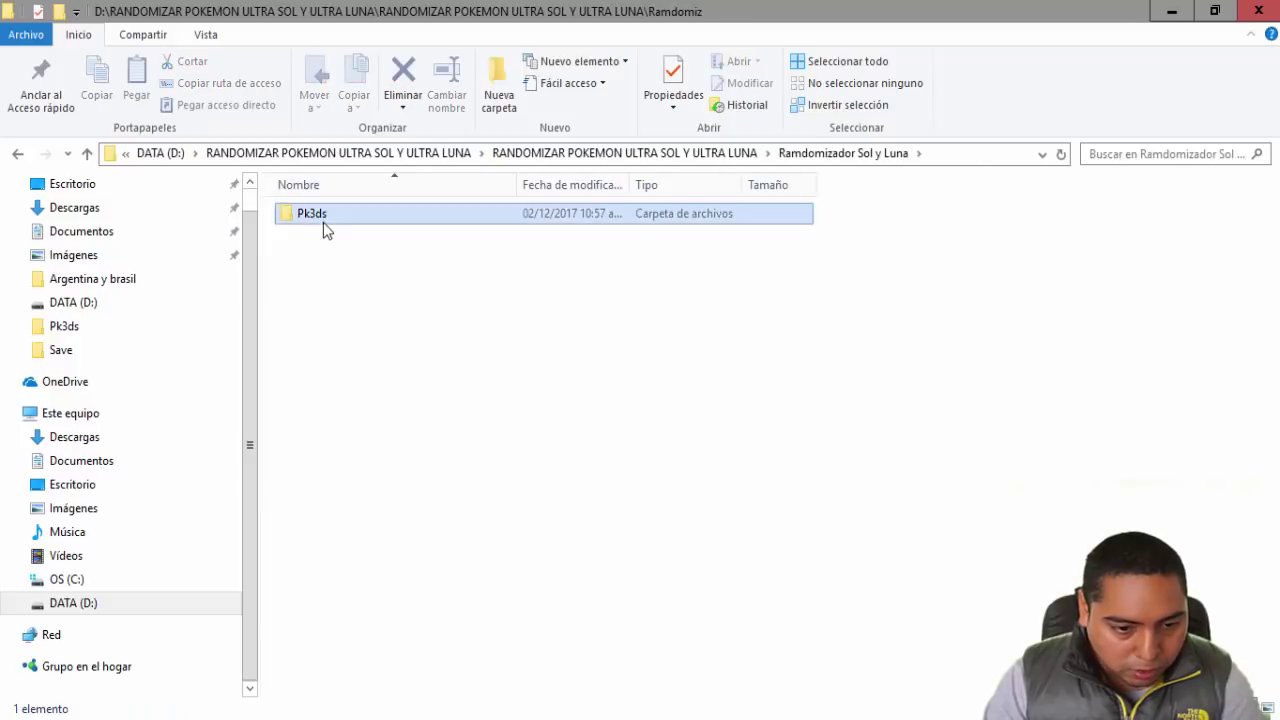
double_click(323, 222)
double_click(335, 402)
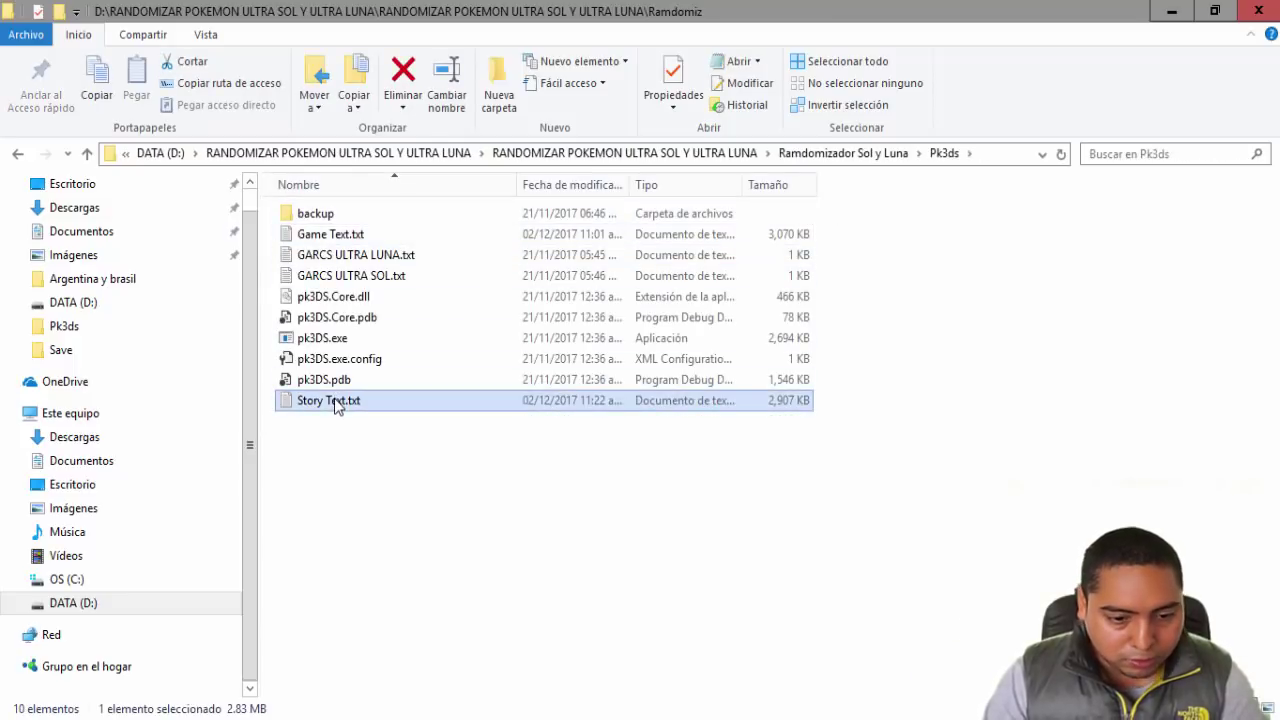
click(983, 140)
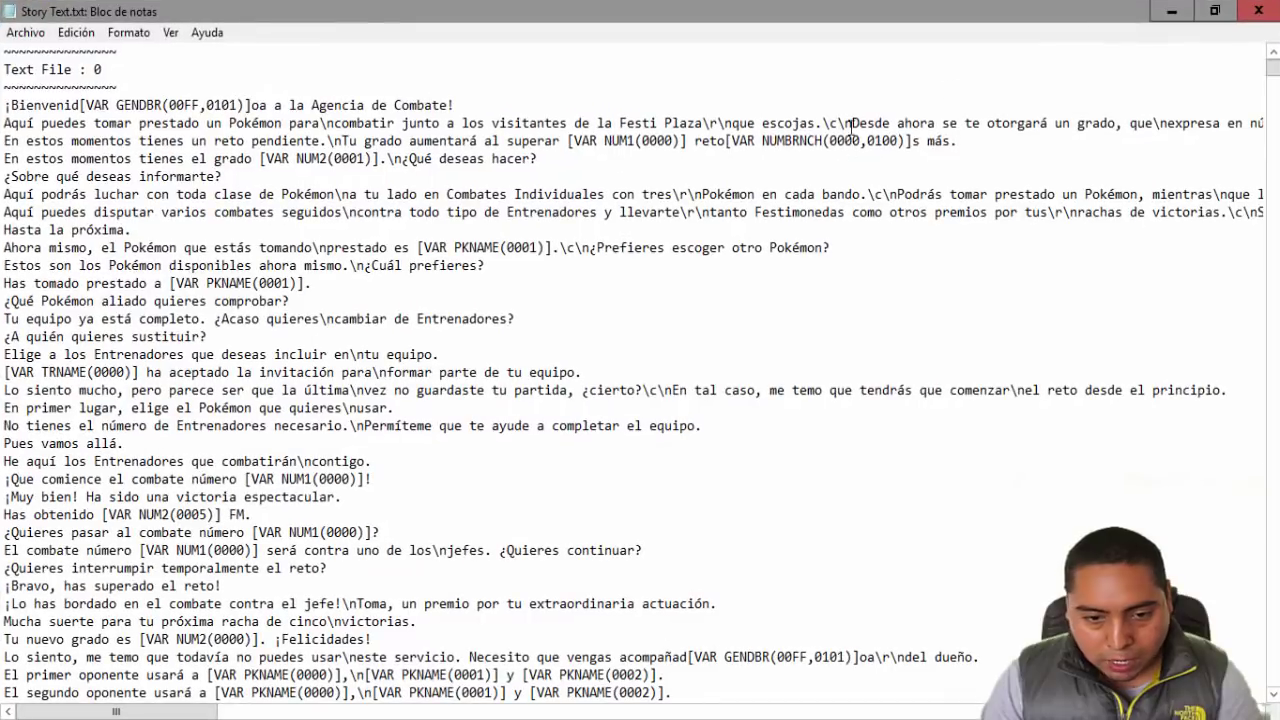
click(1211, 10)
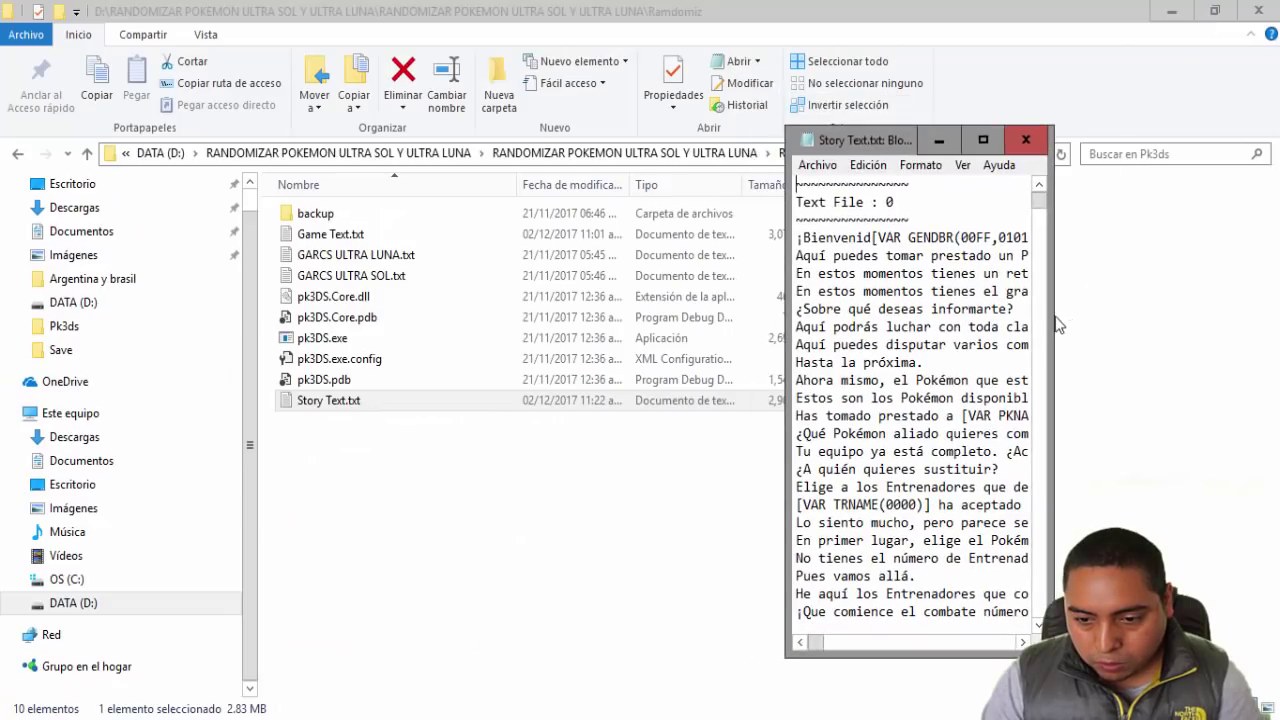